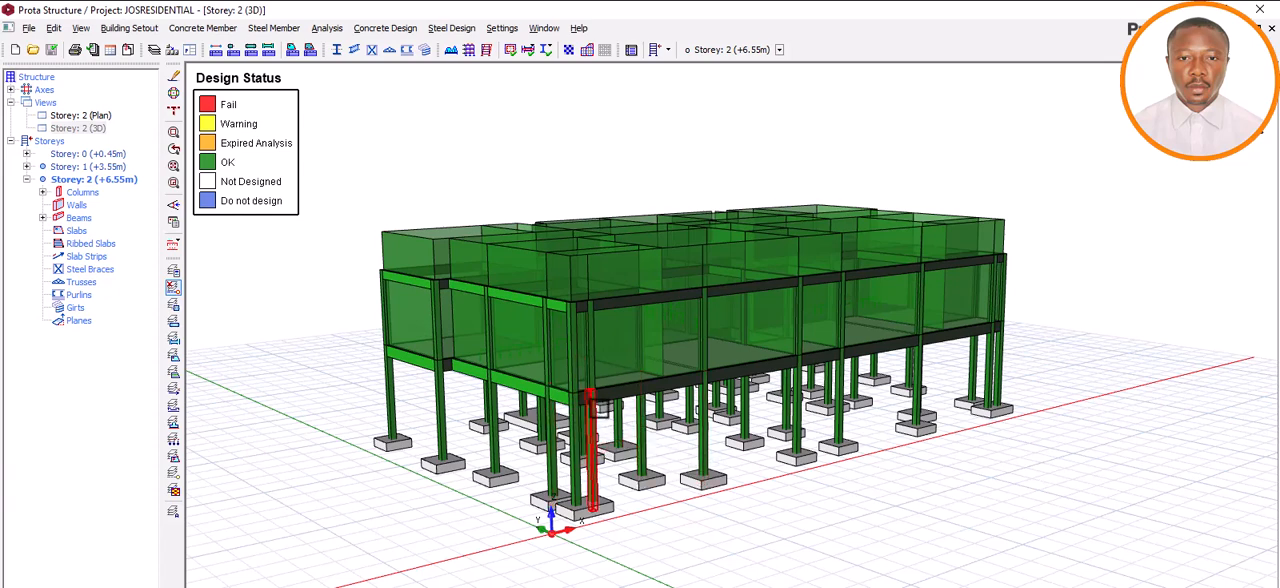
Examine the 3D structural model's columns, beams and footings from several sides, alongside the detailing template in AutoCAD.
middle_drag(773, 476, 858, 479)
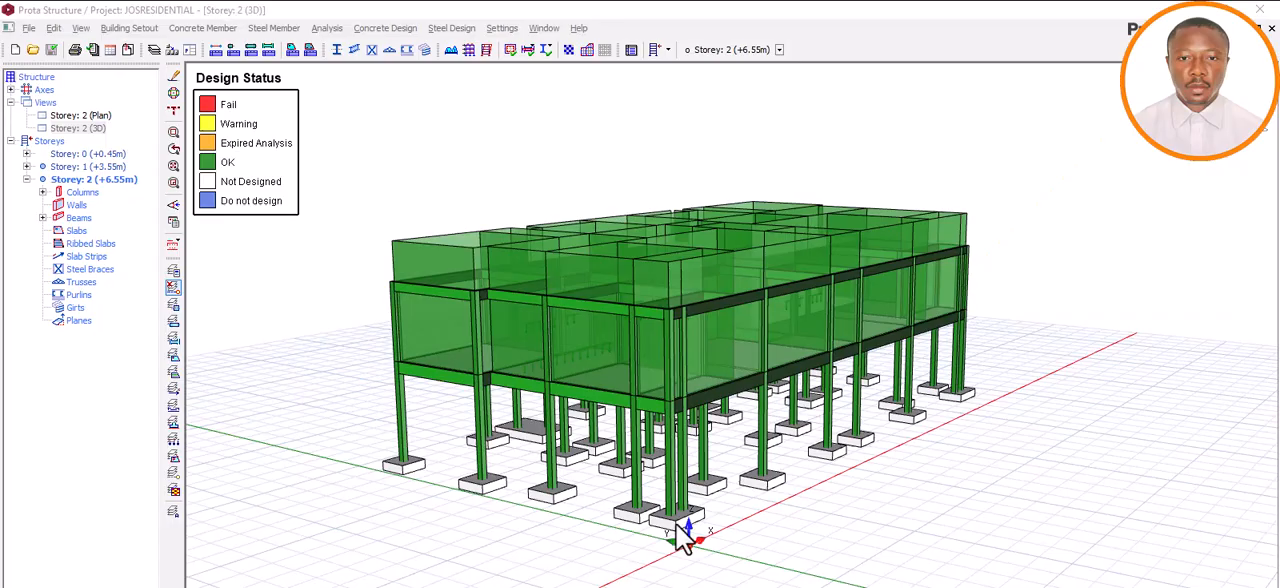
click(650, 466)
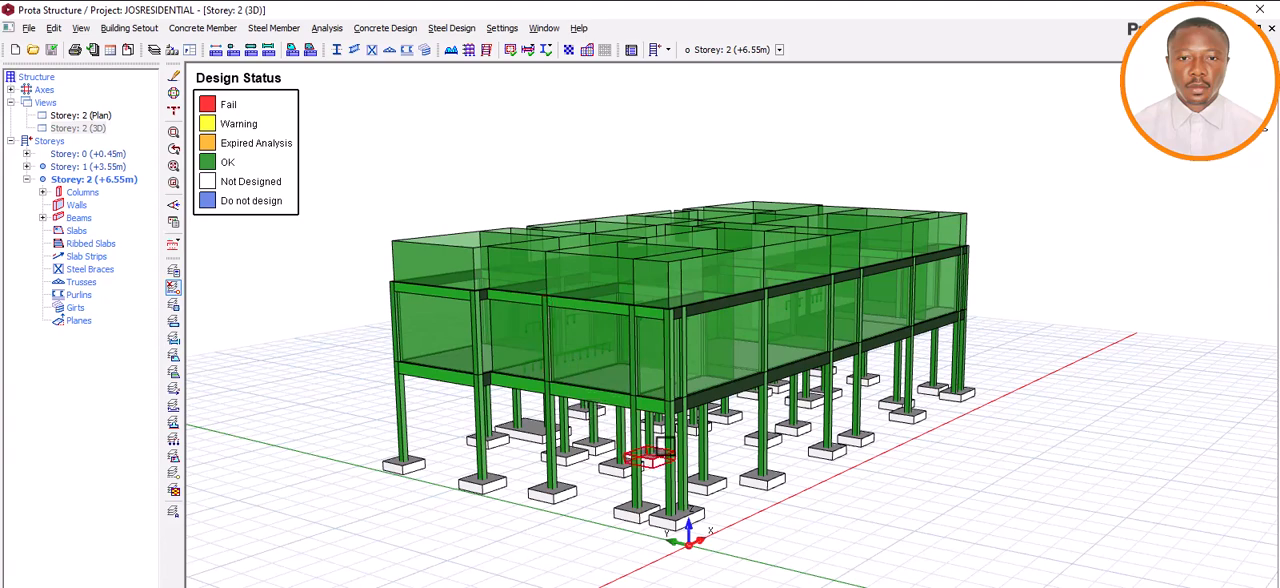
mouse_move(560, 436)
middle_down()
mouse_move(608, 422)
mouse_move(489, 430)
mouse_move(609, 423)
mouse_move(543, 429)
mouse_move(594, 418)
mouse_move(571, 414)
middle_up()
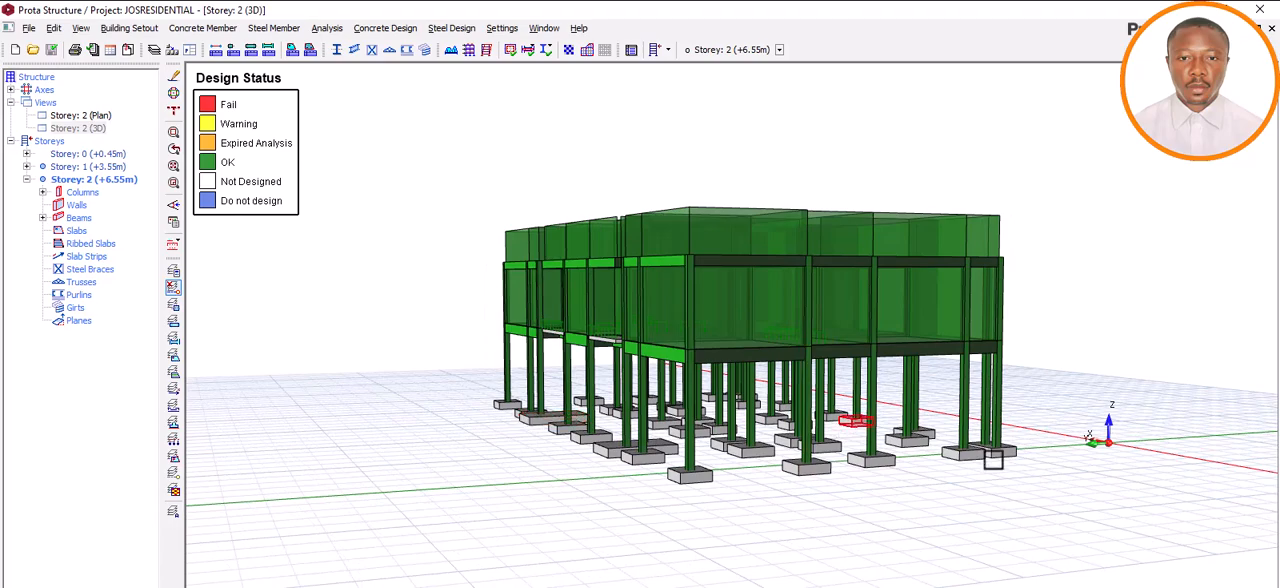
mouse_move(940, 472)
middle_down()
mouse_move(774, 466)
mouse_move(890, 480)
mouse_move(1027, 467)
mouse_move(814, 491)
middle_up()
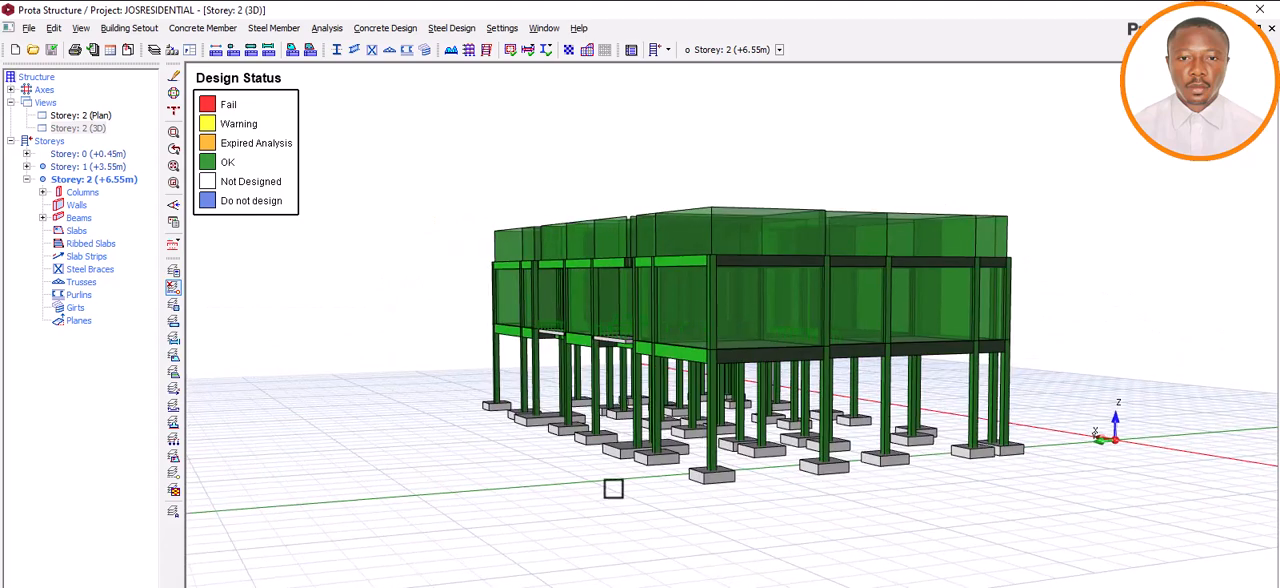
middle_drag(643, 494, 661, 495)
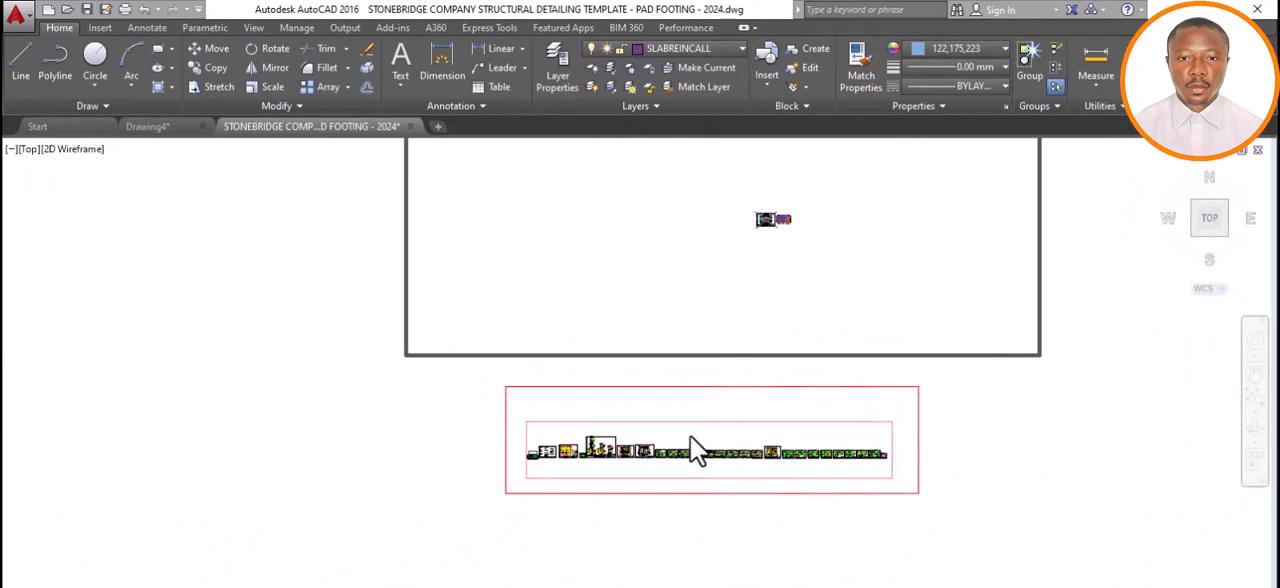
scroll(690, 435, up, 3)
scroll(690, 435, down, 3)
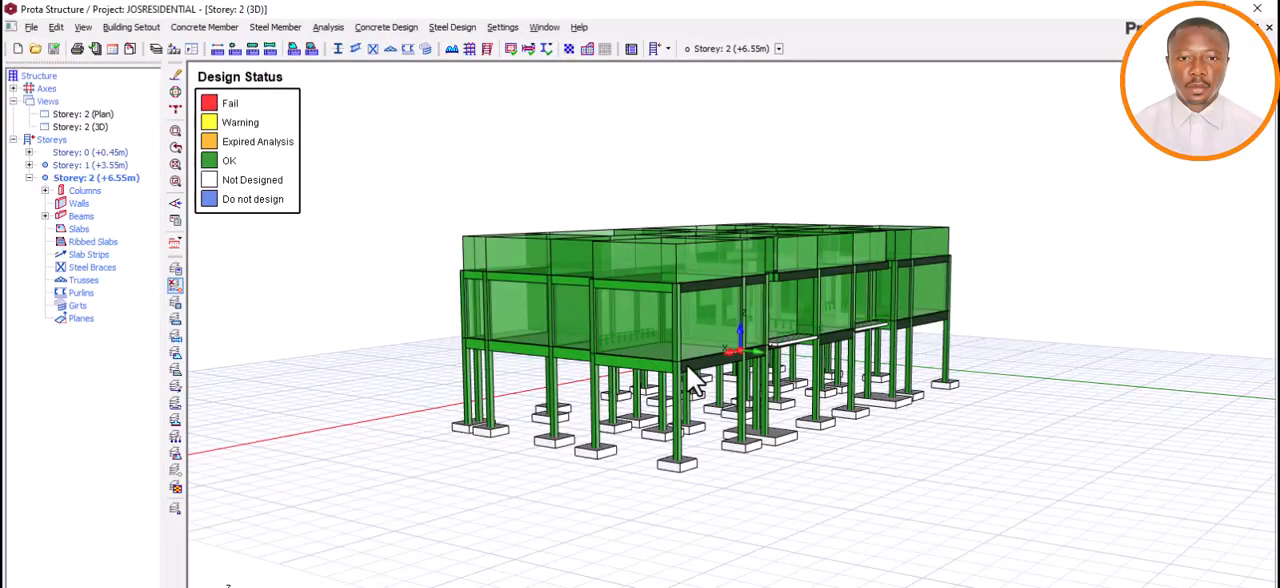
middle_drag(745, 432, 800, 432)
right_click(673, 433)
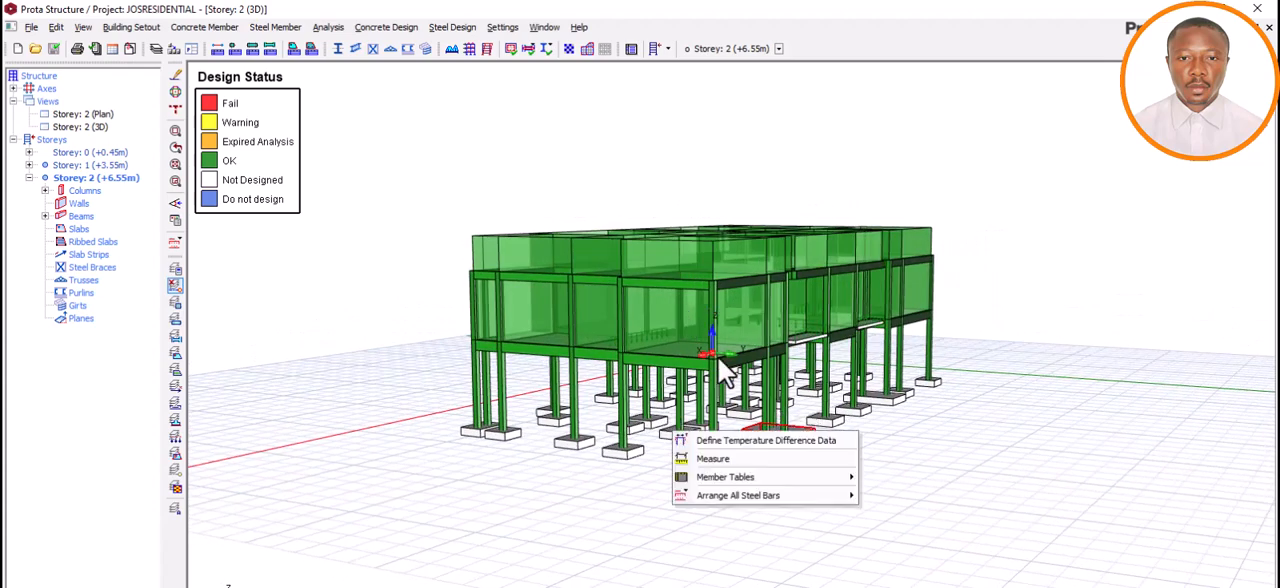
click(643, 463)
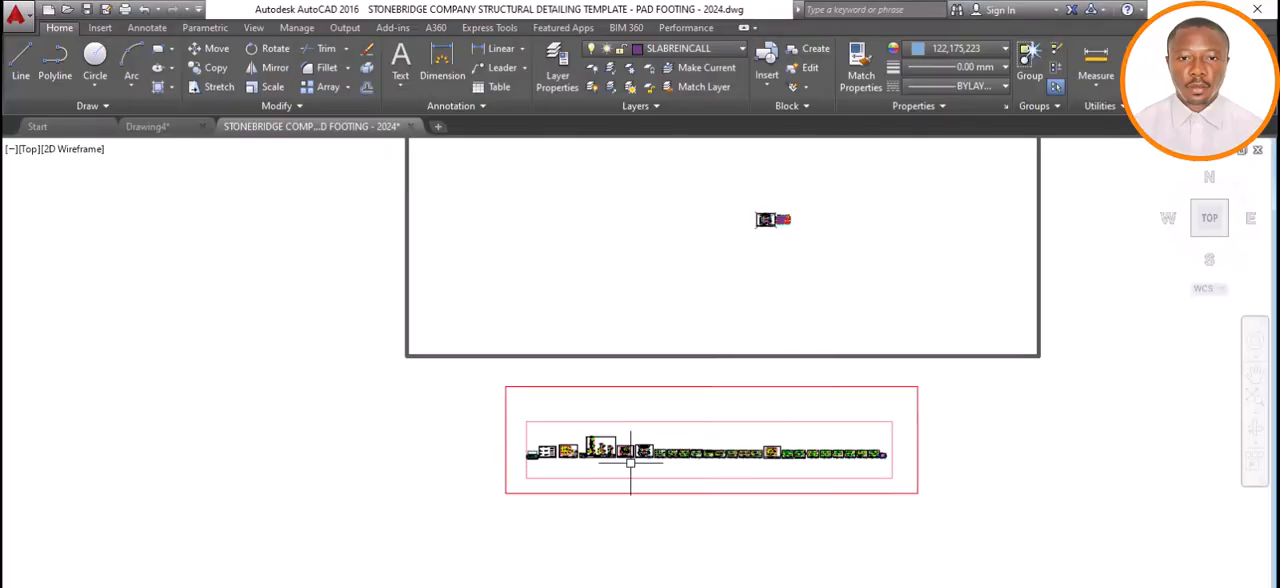
Switch to AutoCAD and look over the row of structural detailing sheets, including the slab detailing sheet.
scroll(556, 468, up, 5)
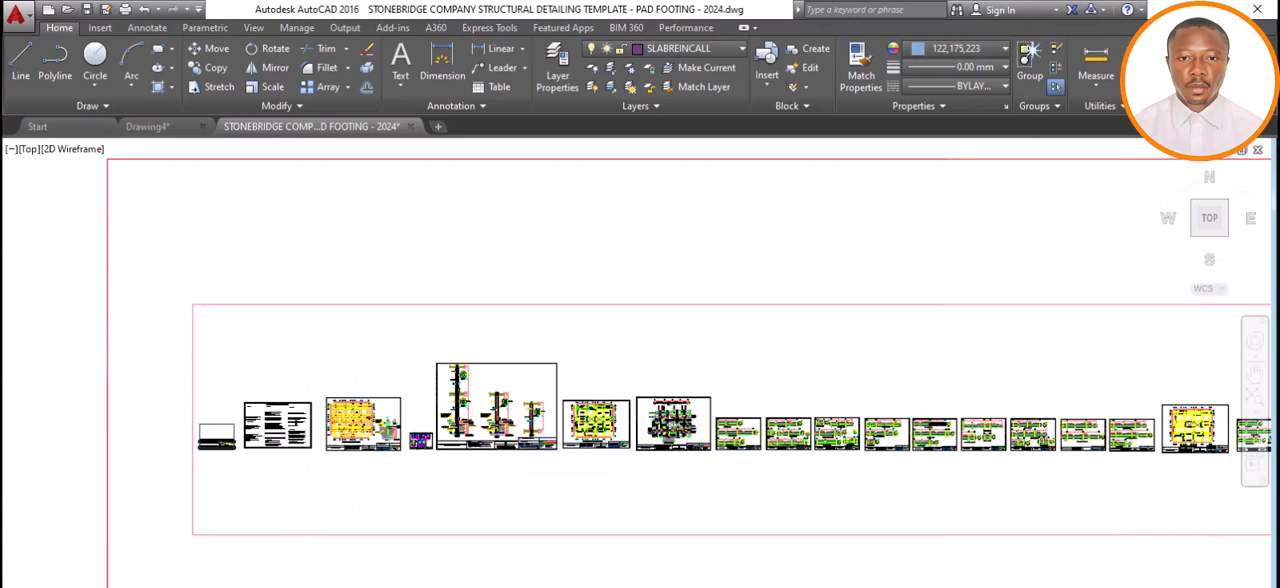
scroll(292, 432, up, 3)
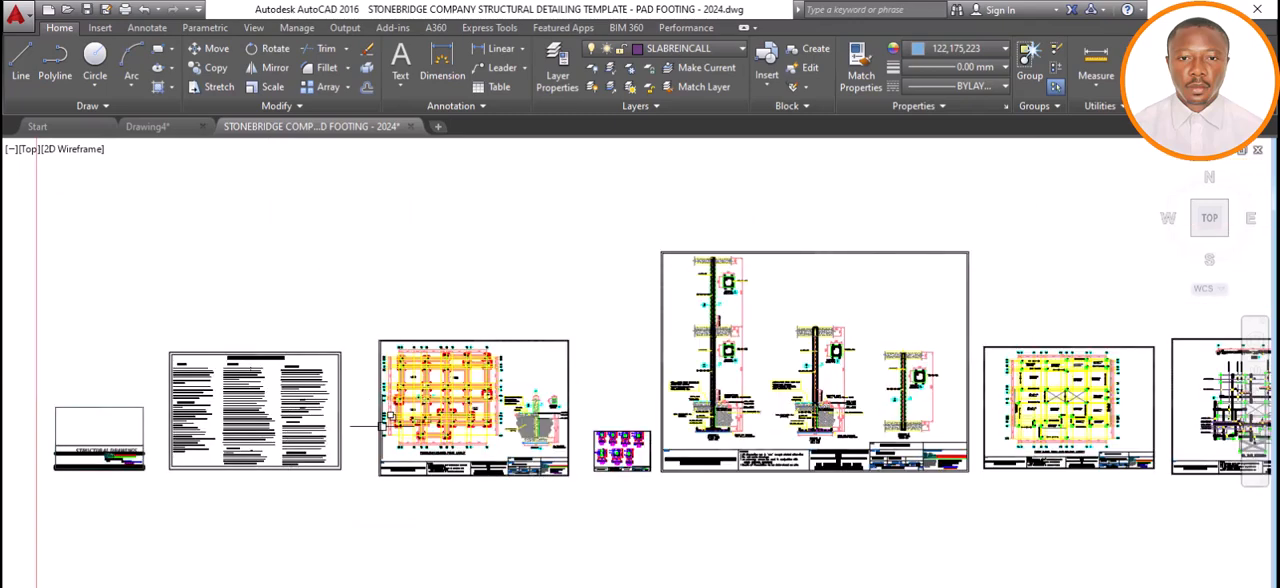
scroll(382, 426, down, 4)
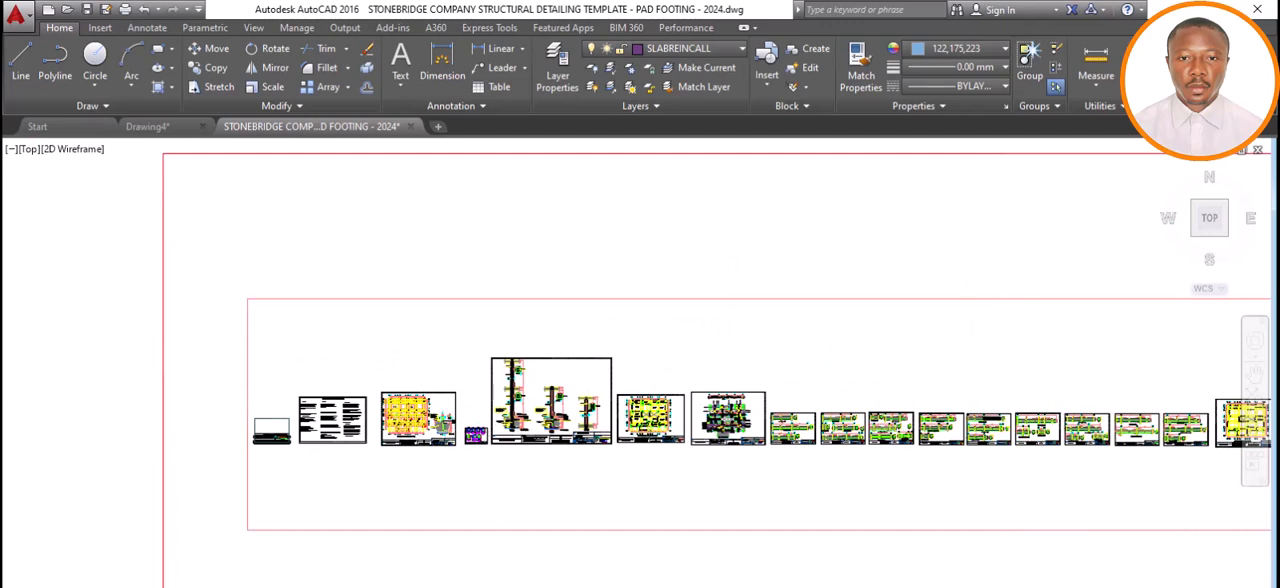
scroll(669, 440, down, 2)
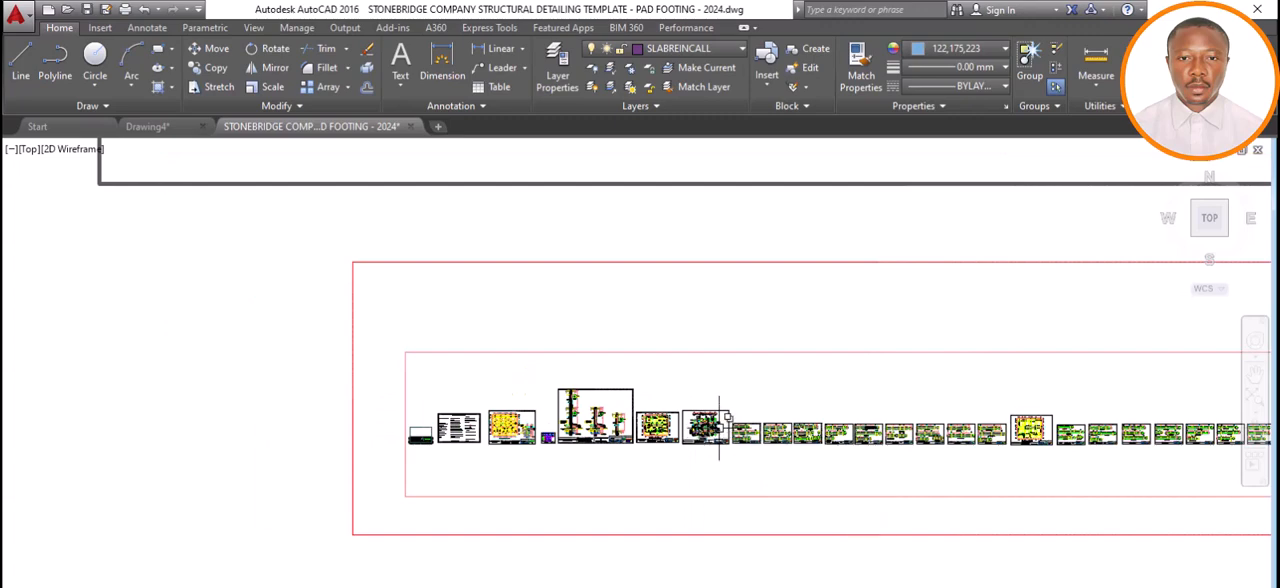
scroll(719, 430, up, 6)
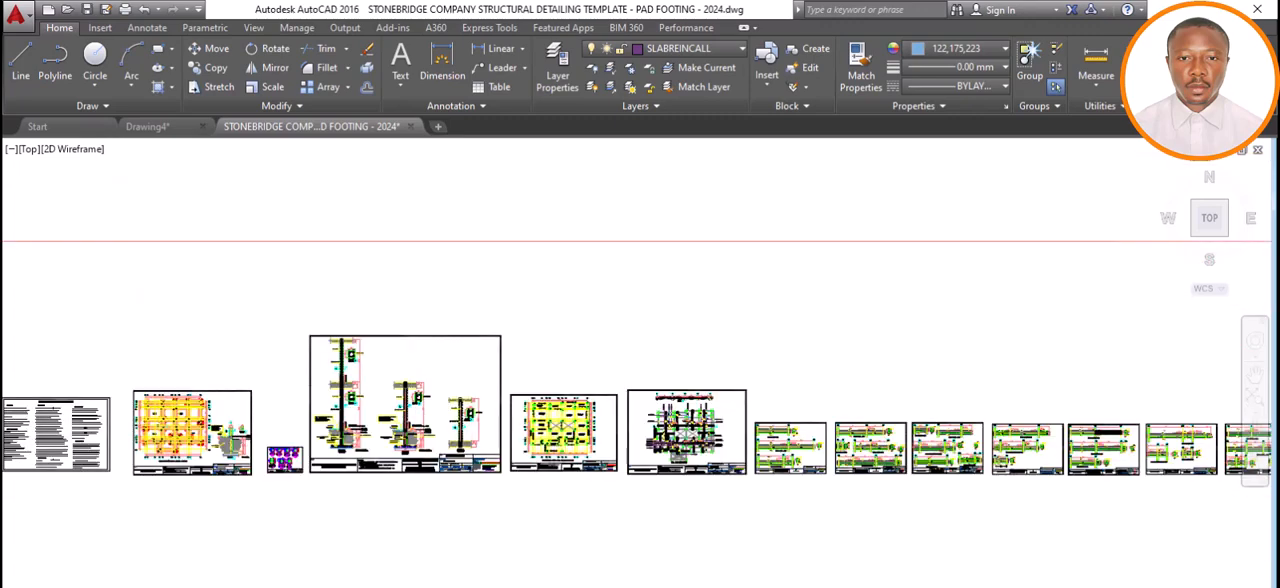
scroll(711, 427, up, 4)
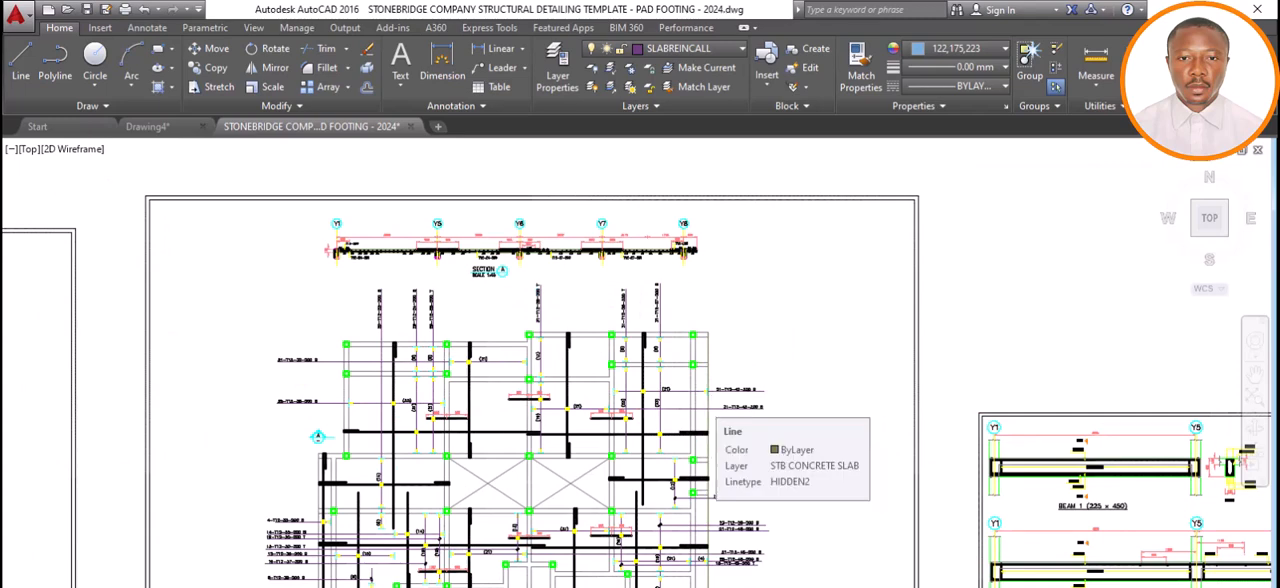
scroll(711, 427, down, 2)
scroll(612, 439, down, 4)
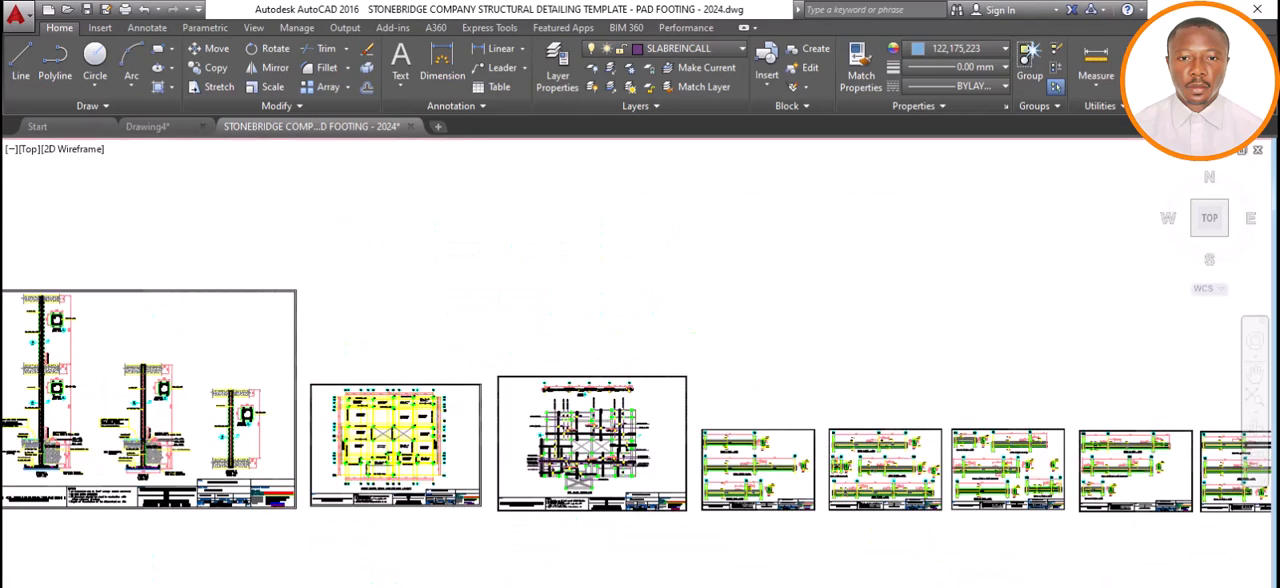
scroll(662, 450, down, 3)
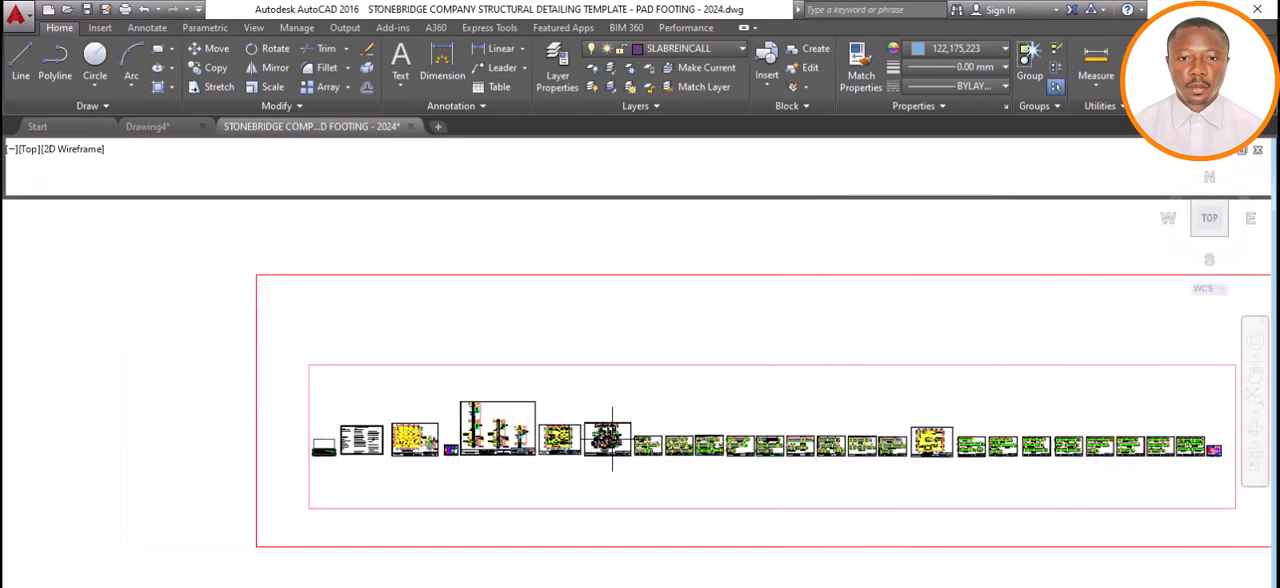
scroll(662, 450, down, 2)
scroll(615, 445, down, 5)
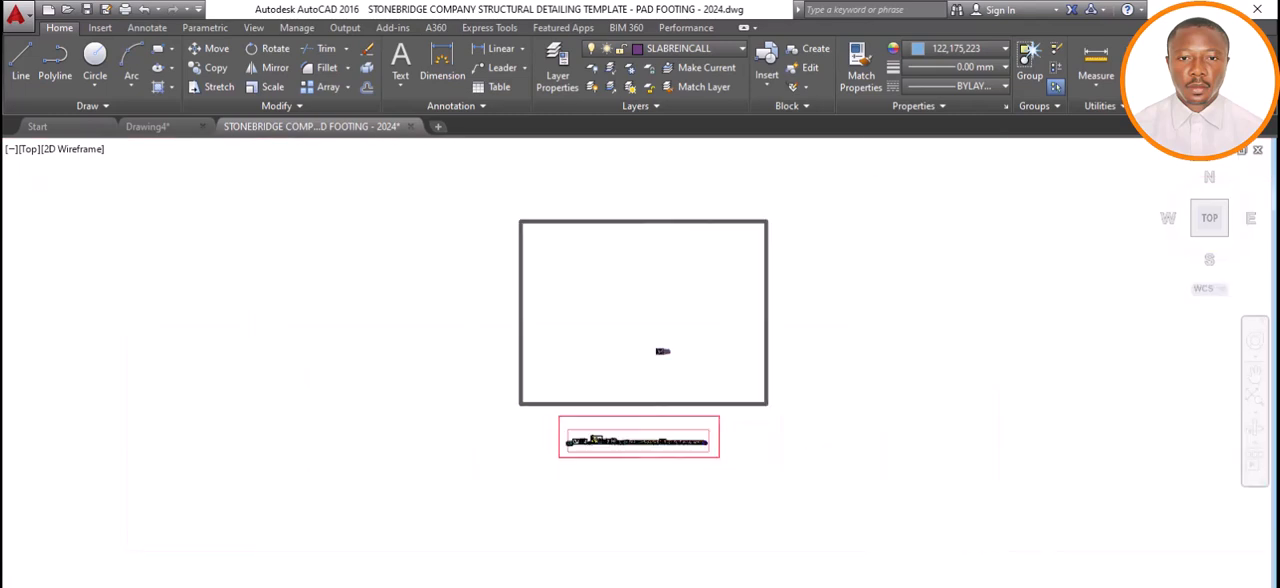
Examine the crossed-out slab detailing sheet and the neighbouring floor plan with its slab reinforcement bars.
scroll(644, 400, up, 2)
scroll(644, 400, up, 2)
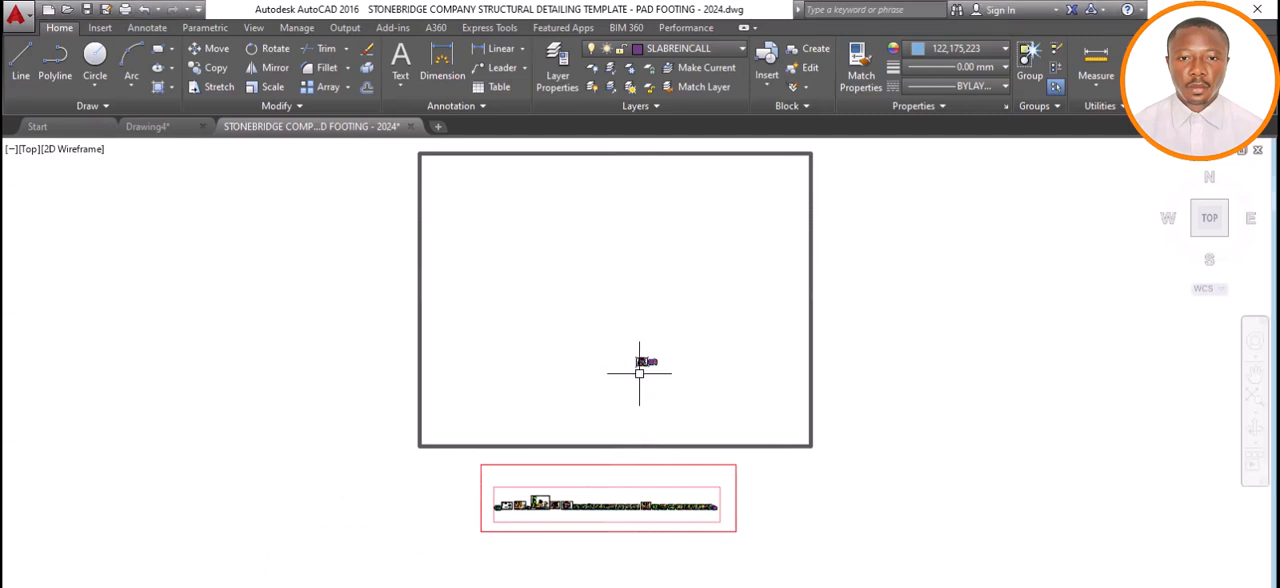
scroll(641, 364, up, 2)
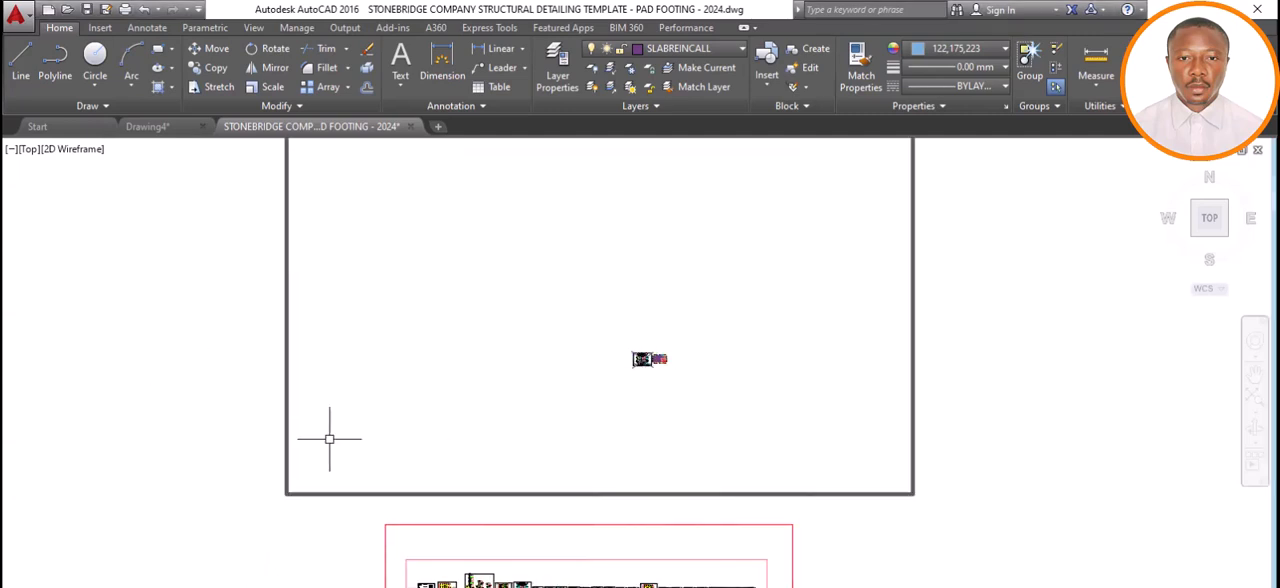
scroll(660, 375, up, 2)
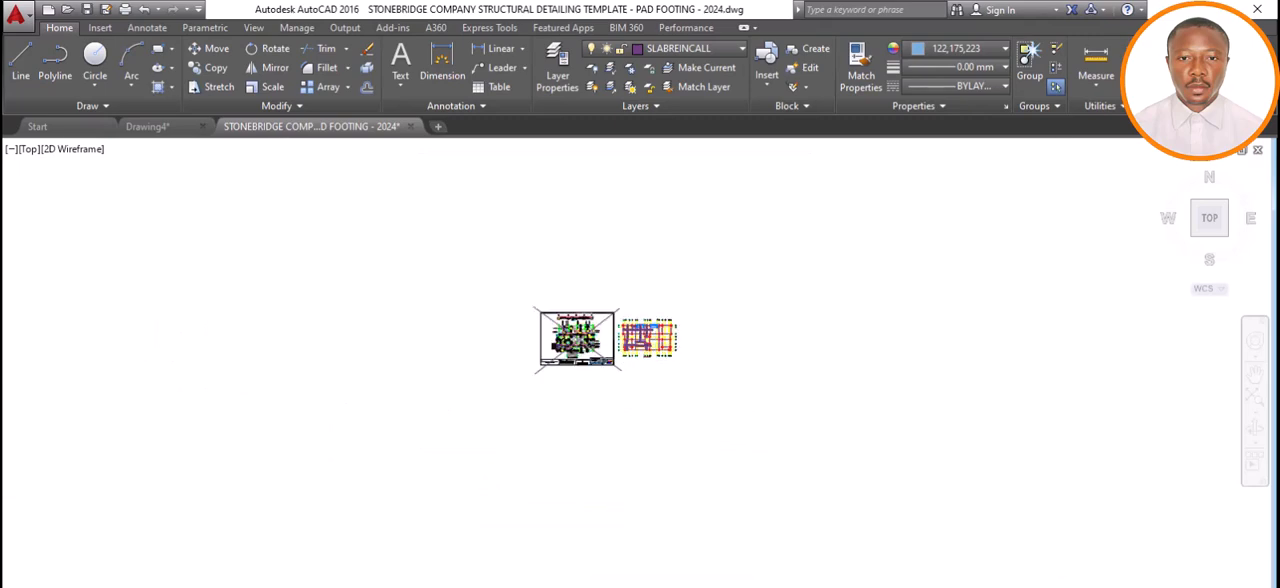
scroll(623, 313, up, 3)
scroll(690, 440, down, 2)
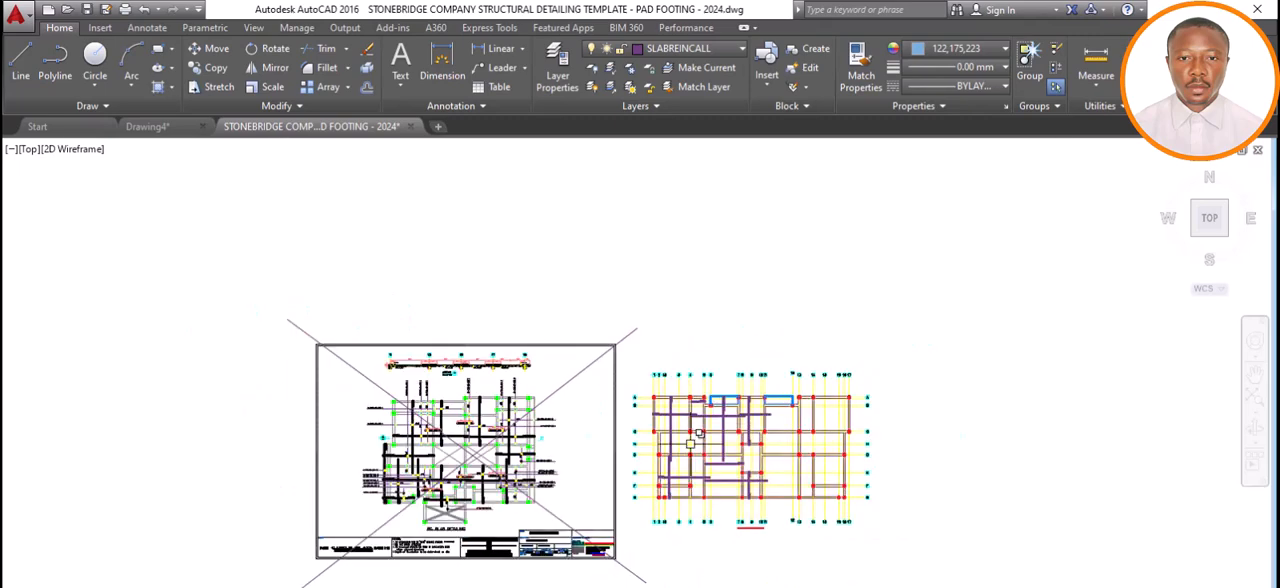
scroll(690, 443, up, 5)
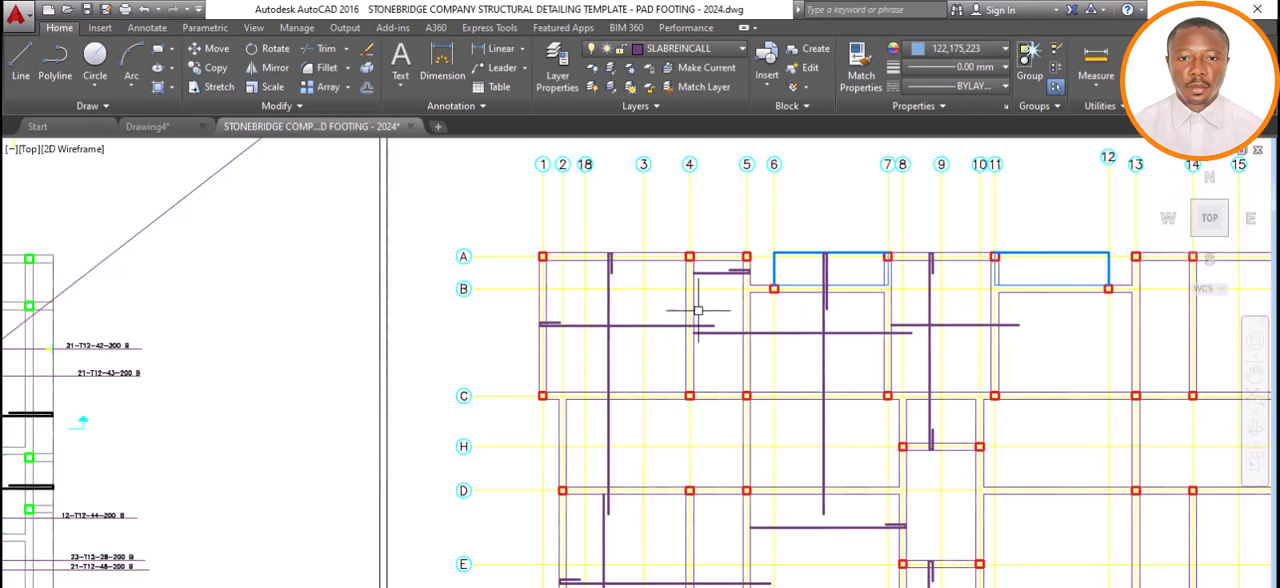
scroll(698, 312, down, 4)
scroll(700, 315, down, 2)
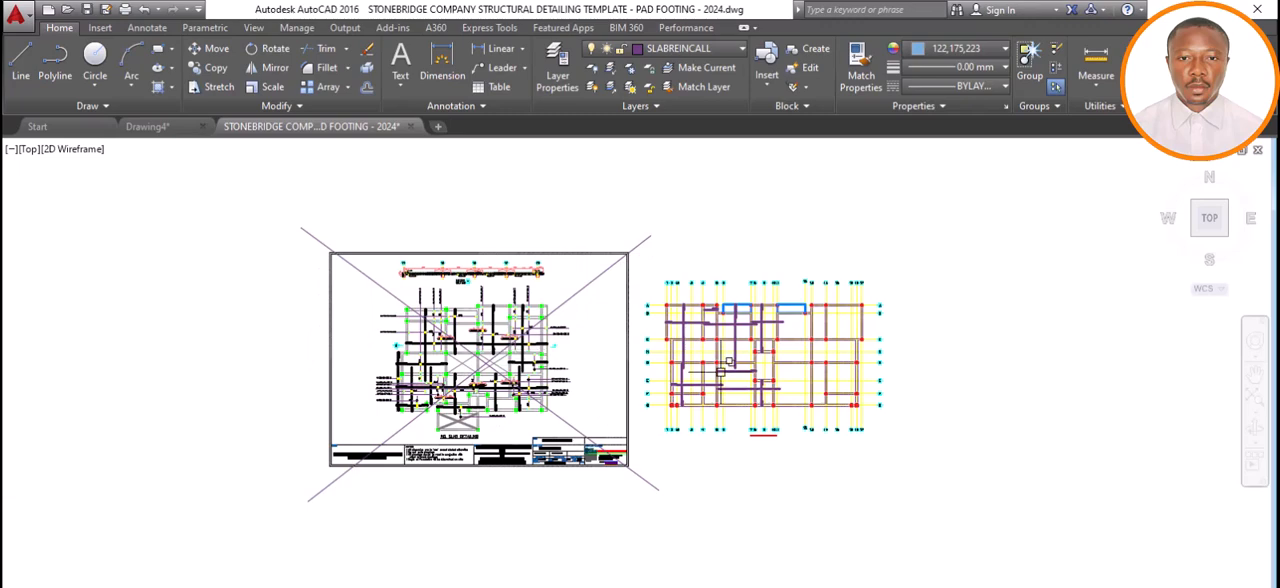
scroll(710, 330, up, 2)
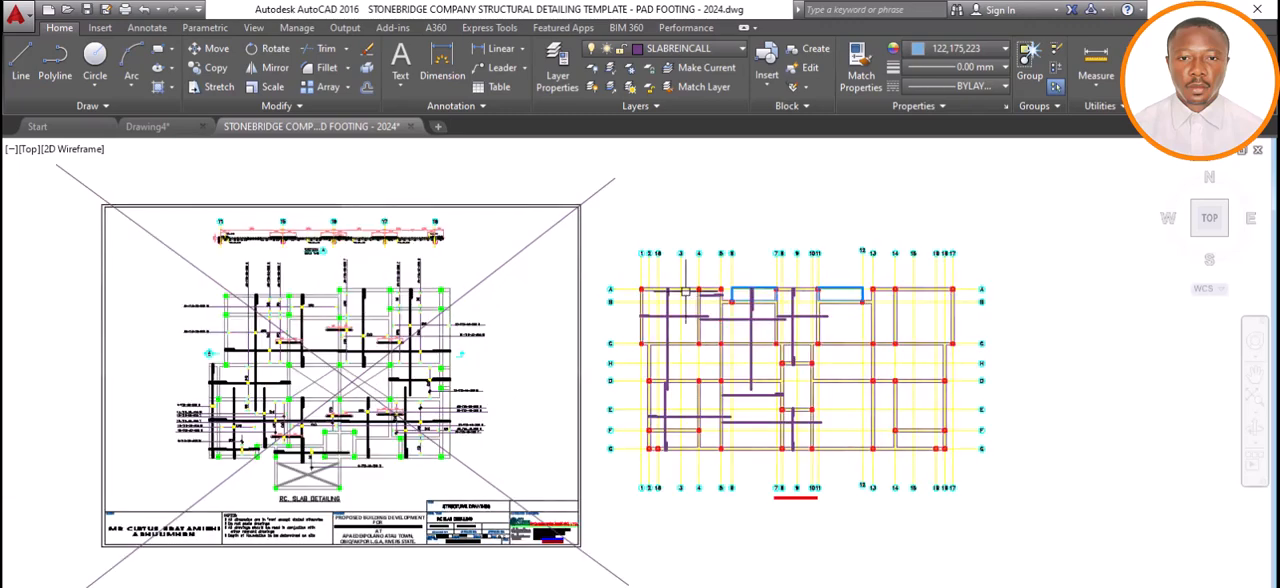
scroll(691, 292, up, 4)
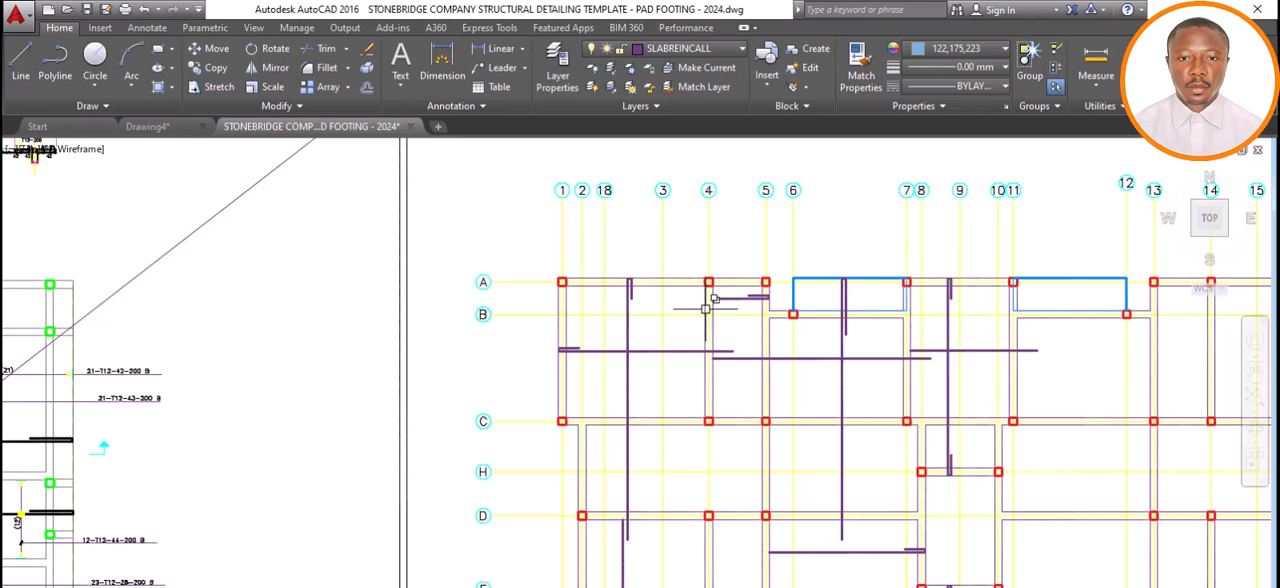
scroll(705, 305, down, 5)
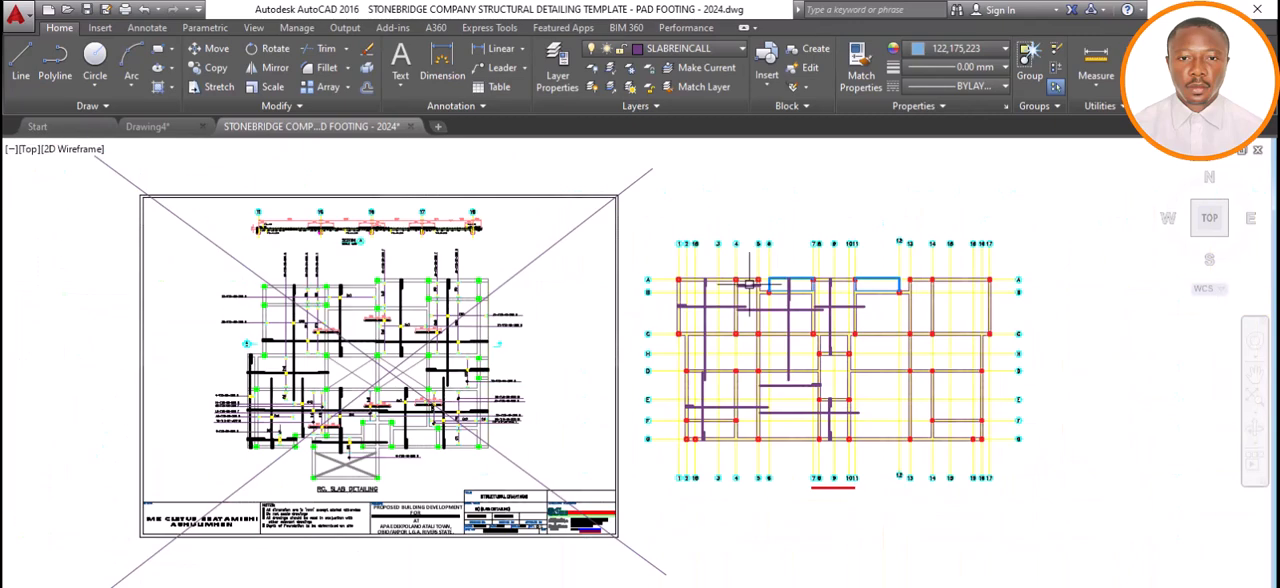
scroll(725, 292, up, 5)
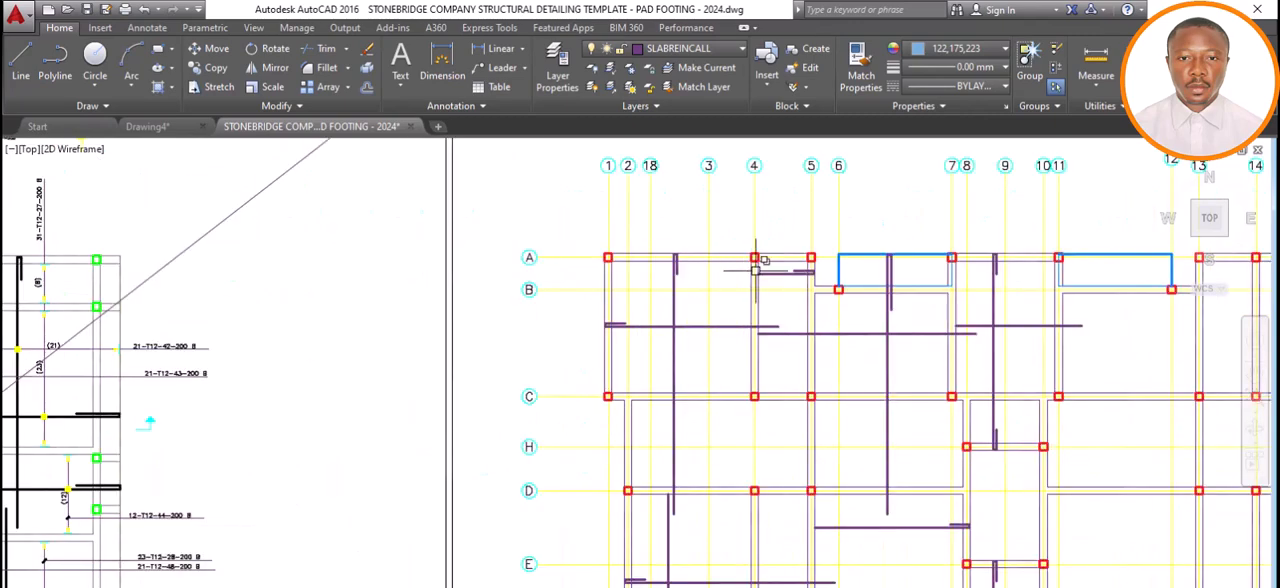
Dimension the span between the columns at axes 1 and 4 along axis A, placing the dimension line inside the panel.
scroll(753, 276, up, 4)
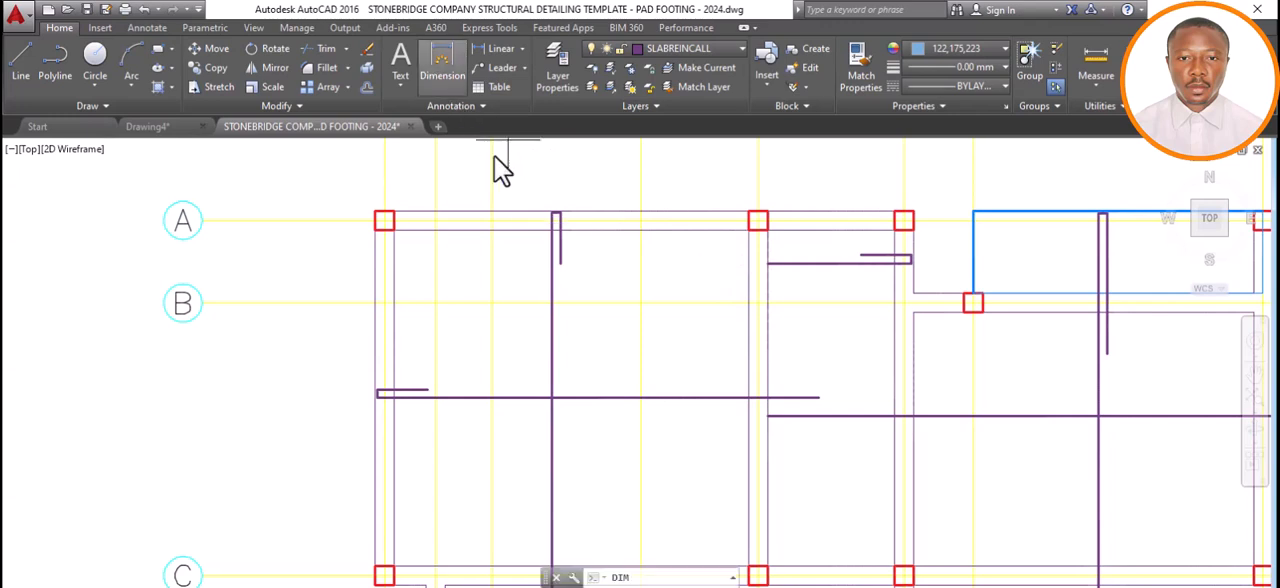
click(384, 219)
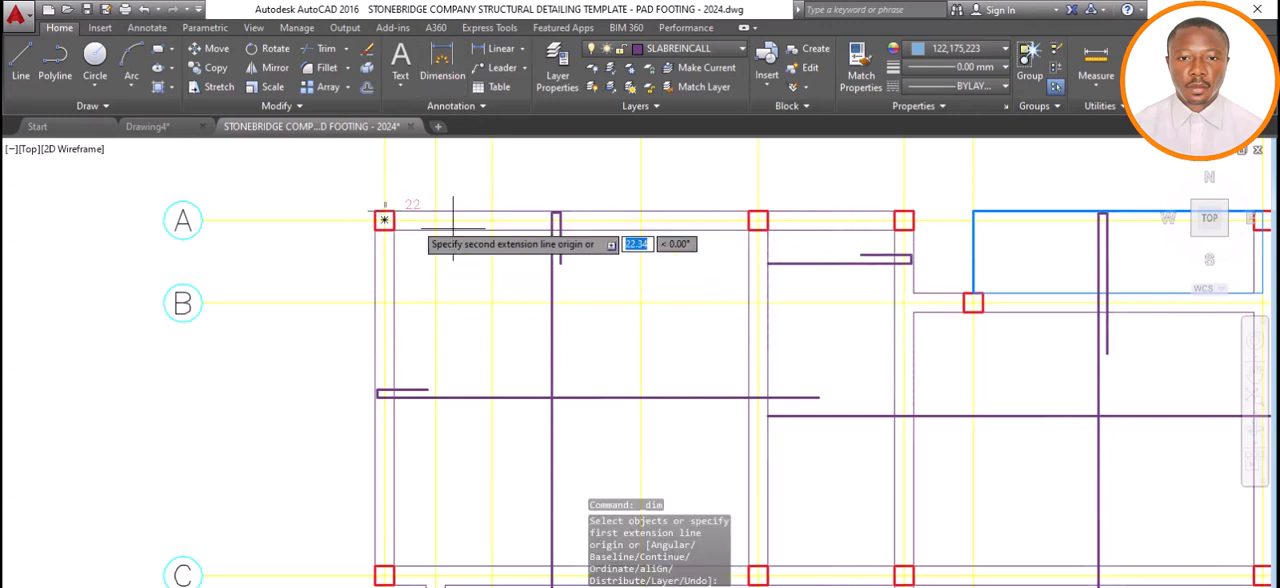
click(757, 215)
click(665, 277)
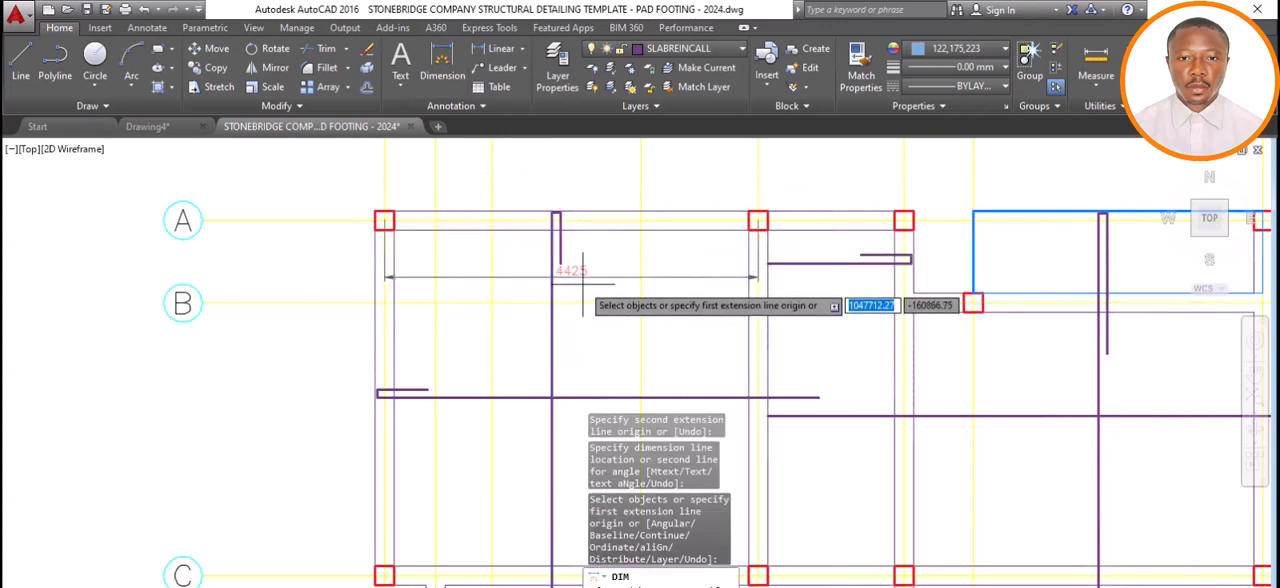
Open Calculator and divide 25 by 100.
click(490, 586)
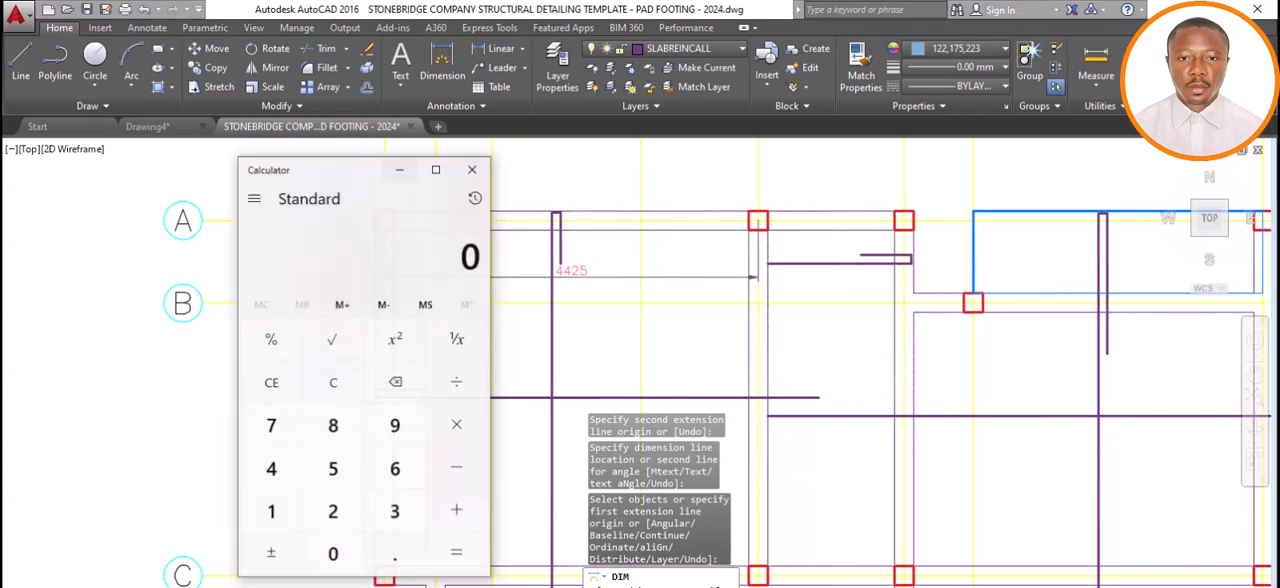
click(343, 512)
click(339, 462)
click(455, 378)
click(292, 514)
click(350, 562)
click(350, 562)
click(452, 552)
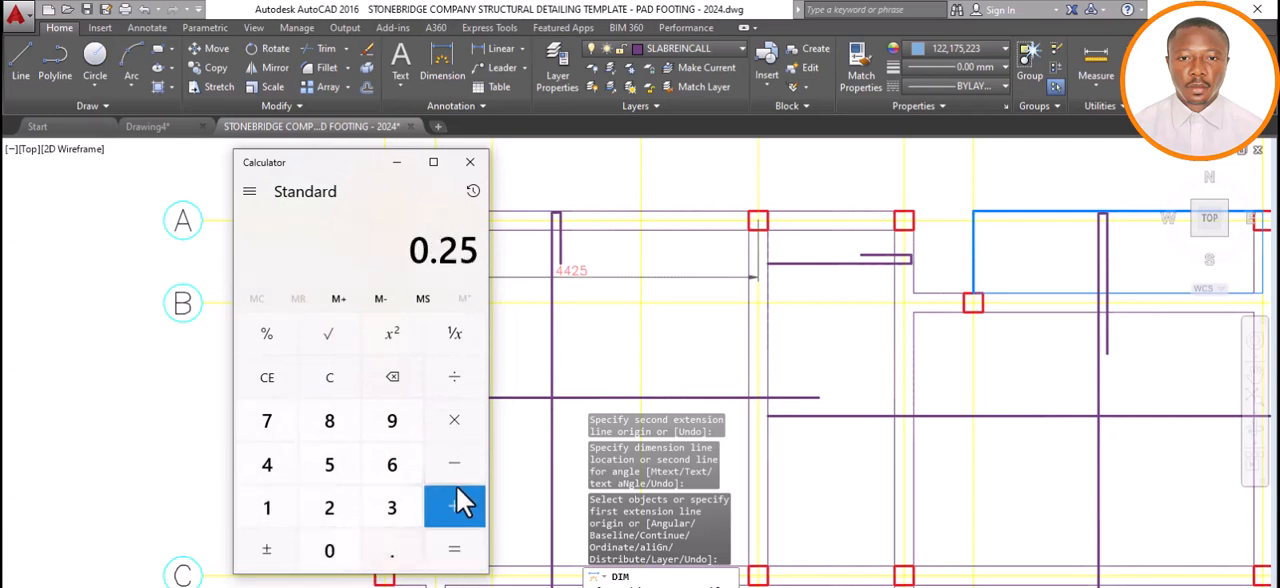
Multiply the decimal fraction by the 4425 span to compute 25 percent of the panel length.
click(456, 418)
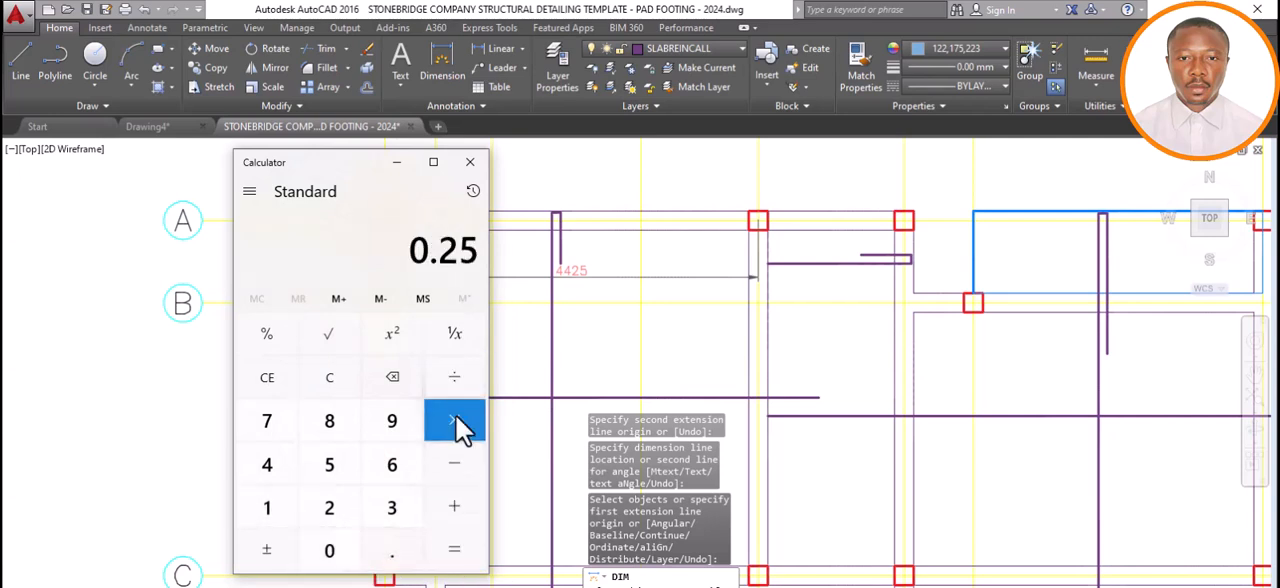
click(268, 465)
click(283, 470)
click(324, 509)
click(319, 476)
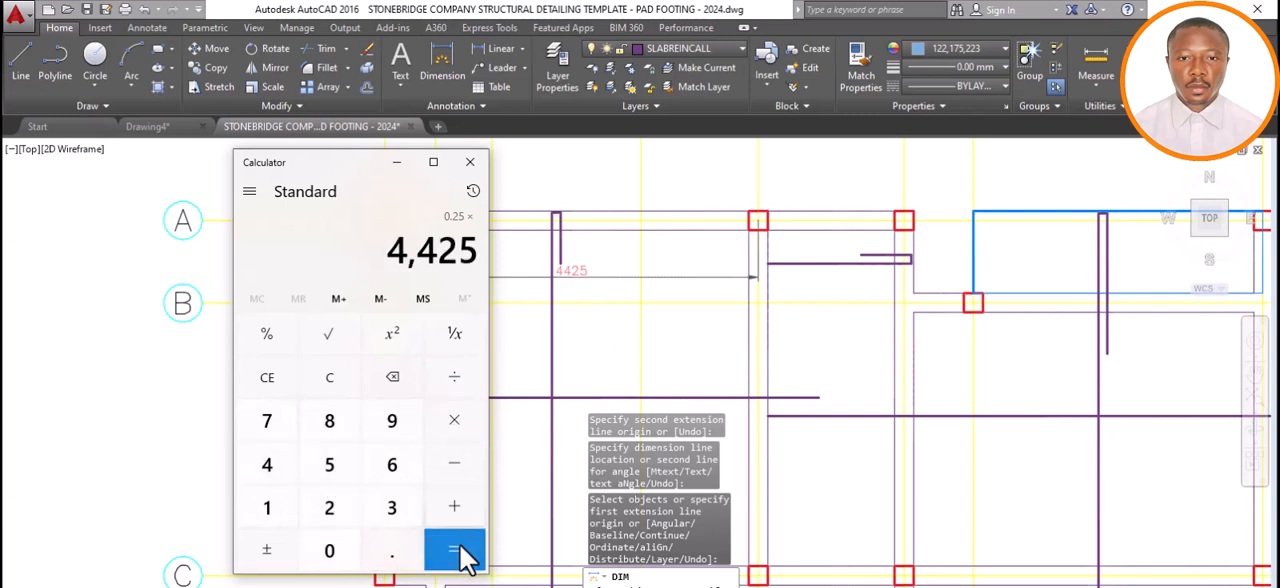
click(462, 550)
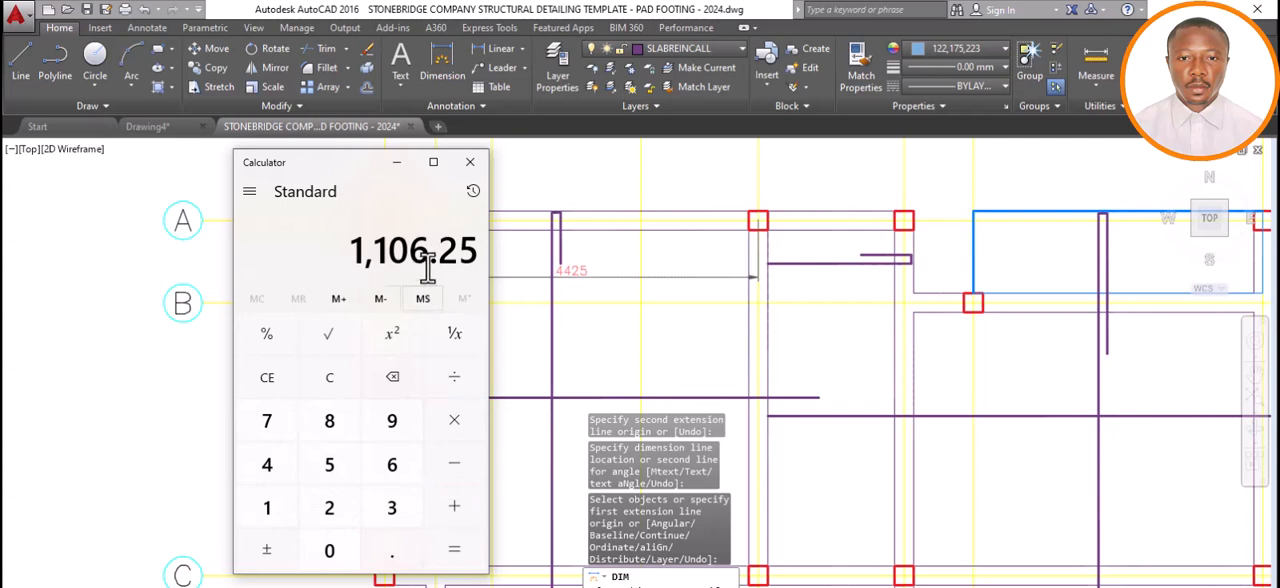
Recheck the calculated 25 percent extension length in Calculator and return to the AutoCAD drawing with the dimension command ended.
click(396, 162)
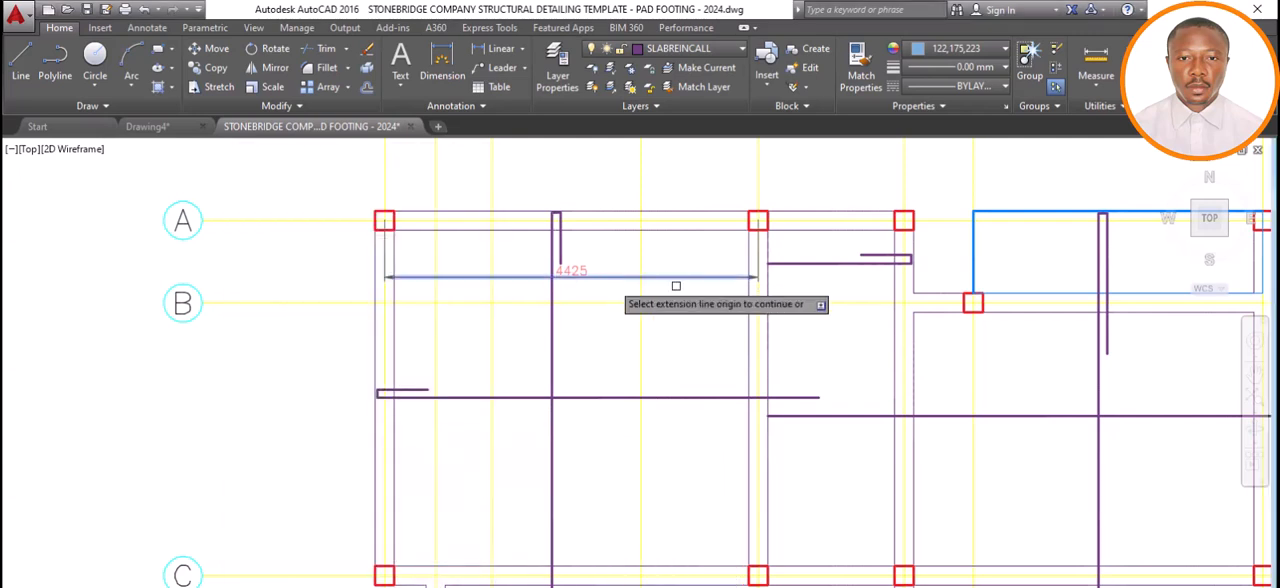
key(Escape)
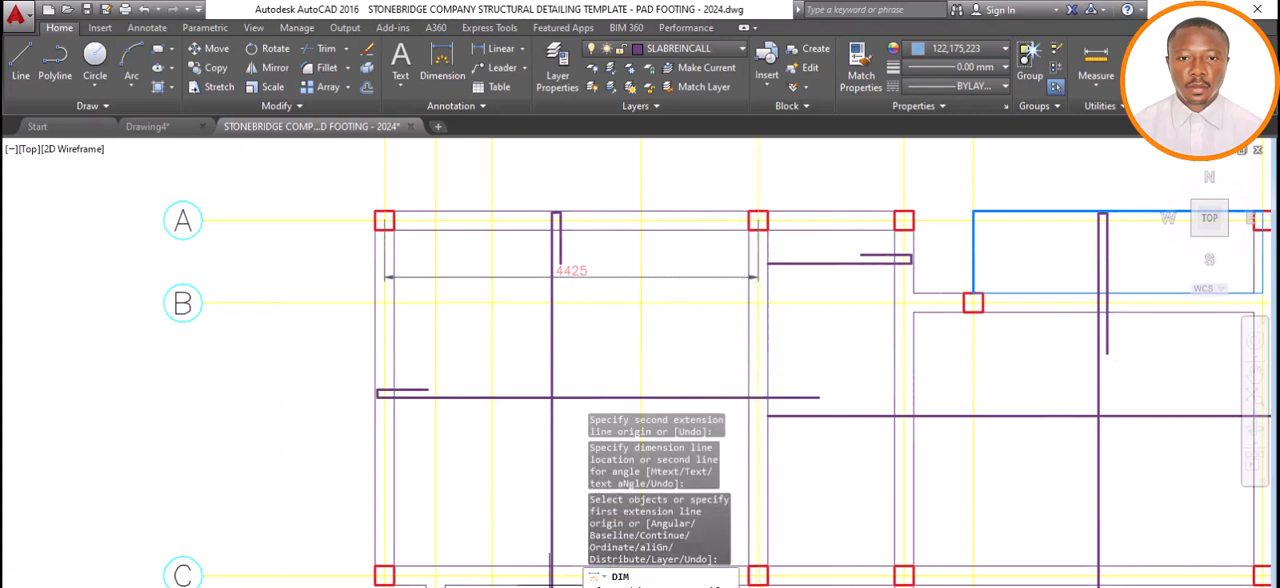
key(alt+Tab)
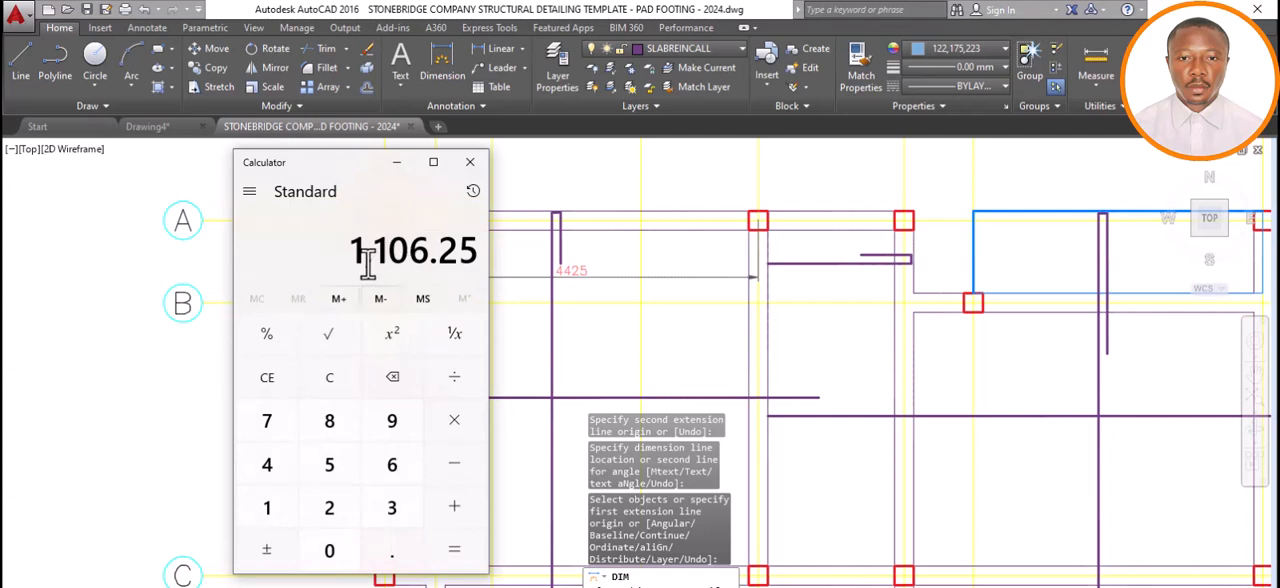
click(399, 167)
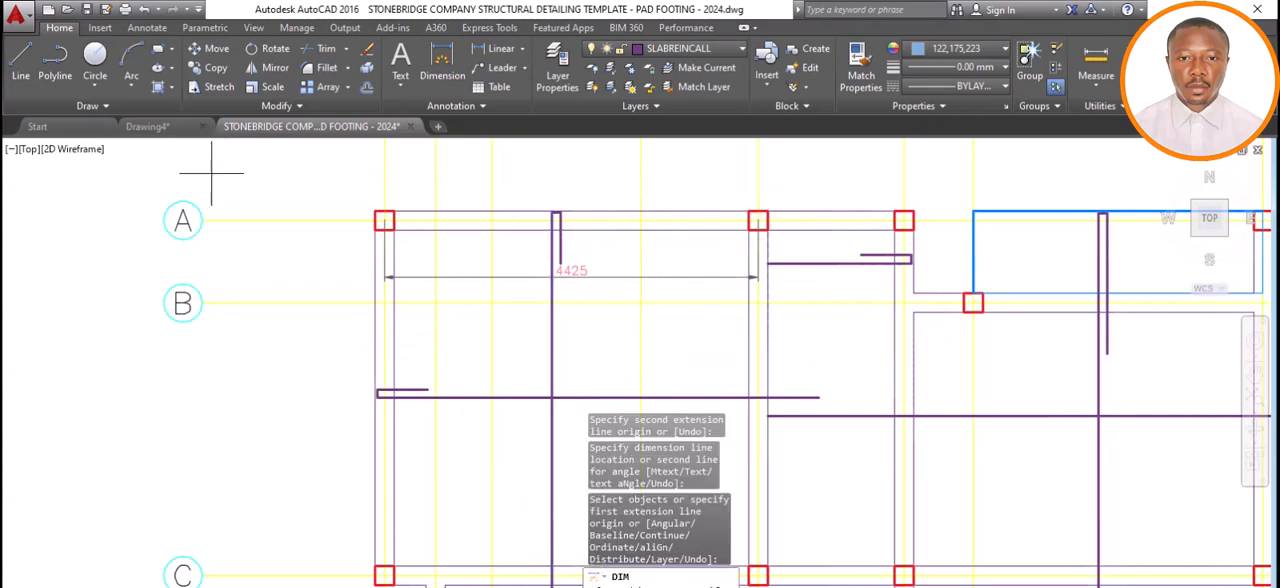
Set the current object colour to red 237,31,36 and the lineweight to 0.30 mm.
click(1004, 49)
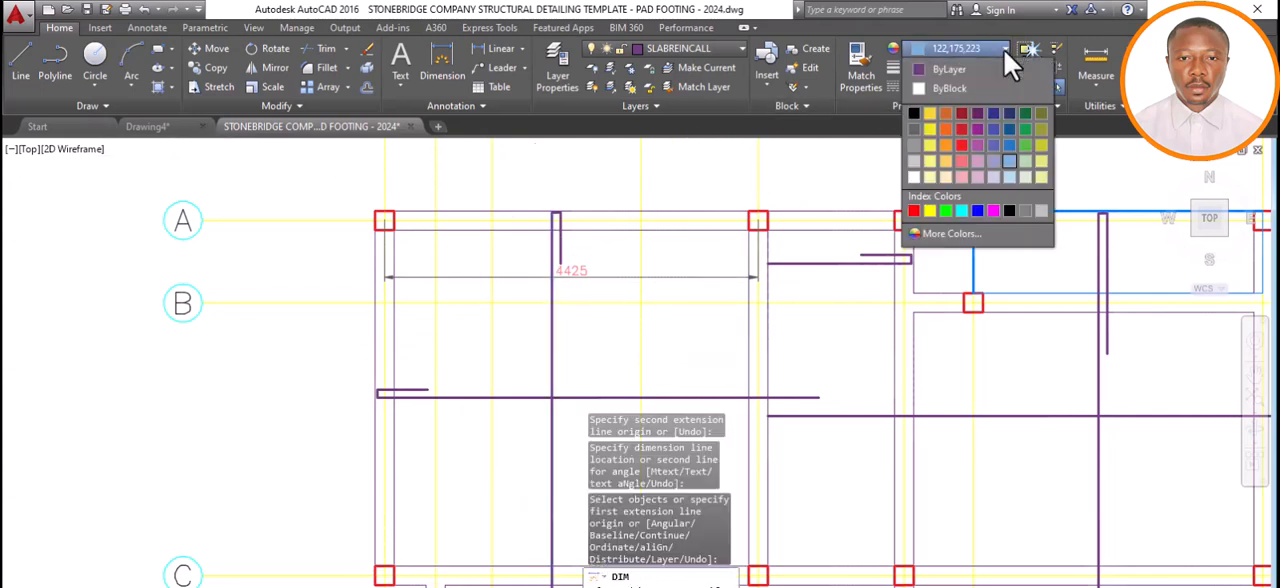
click(965, 150)
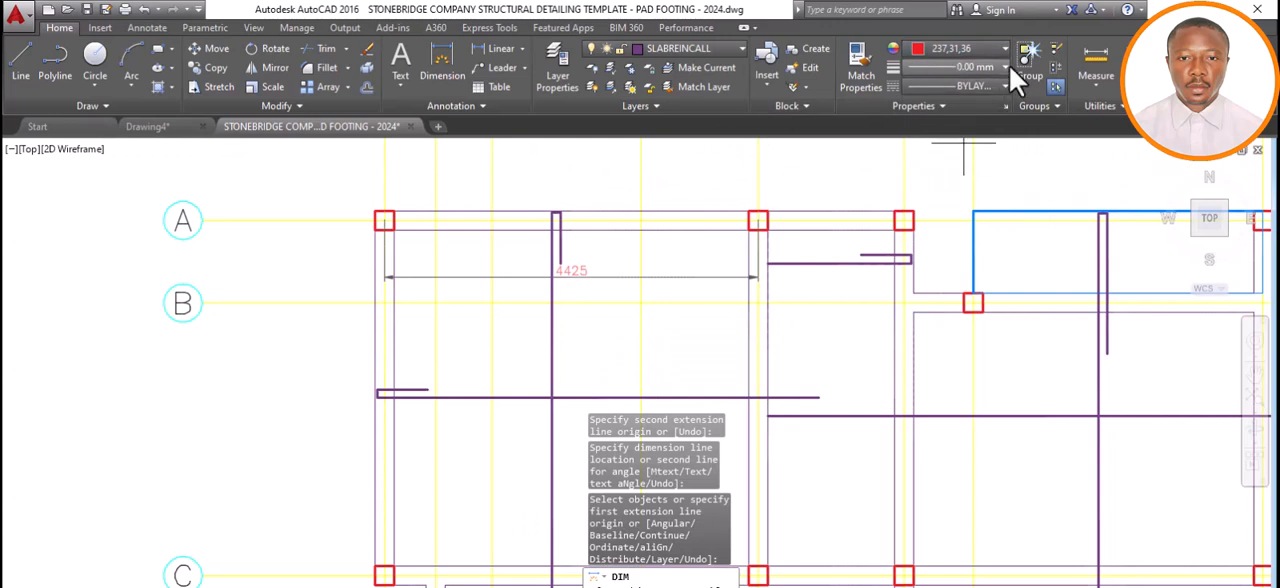
click(1005, 67)
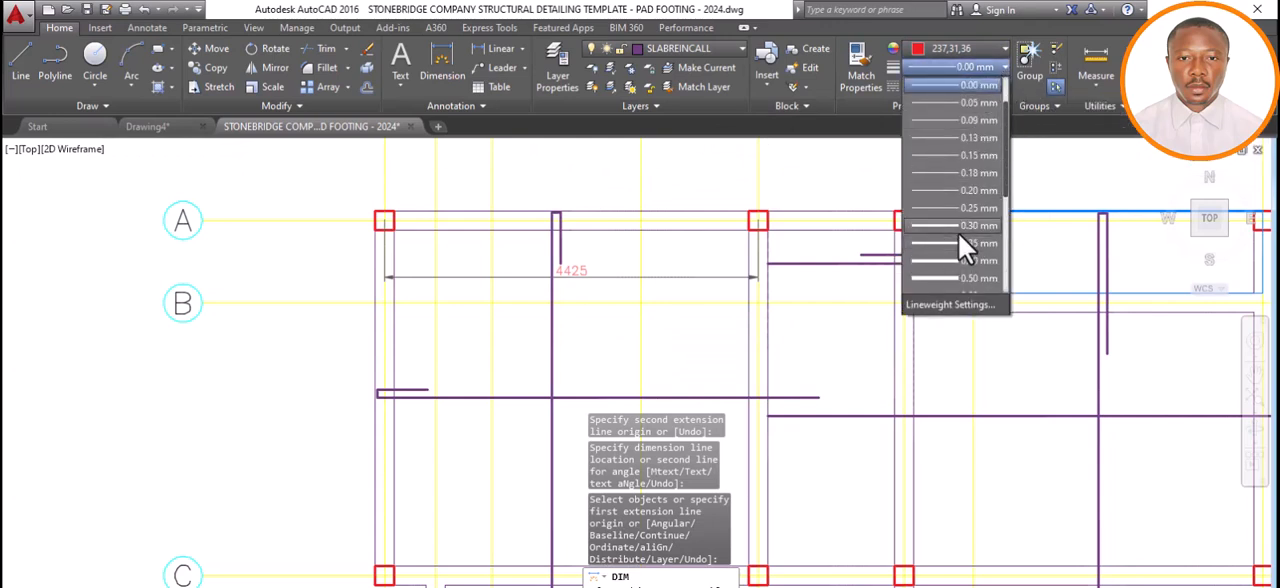
click(958, 231)
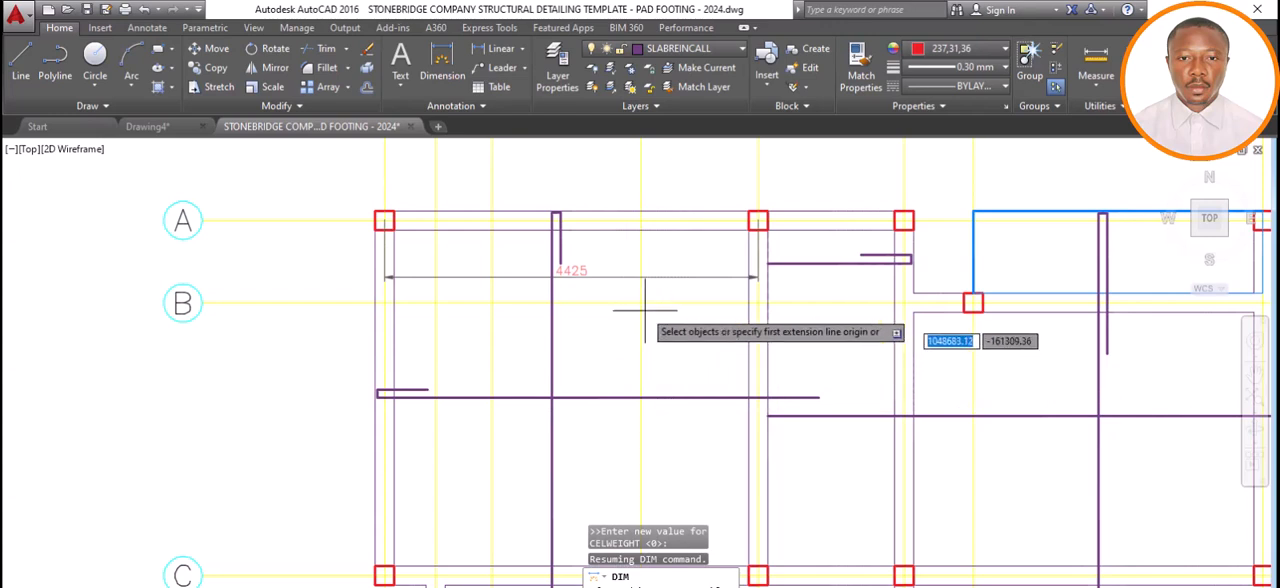
Draw a horizontal 1200 line leftward from the centreline of the beam at axis 4, between axis B and the bottom bar.
click(30, 63)
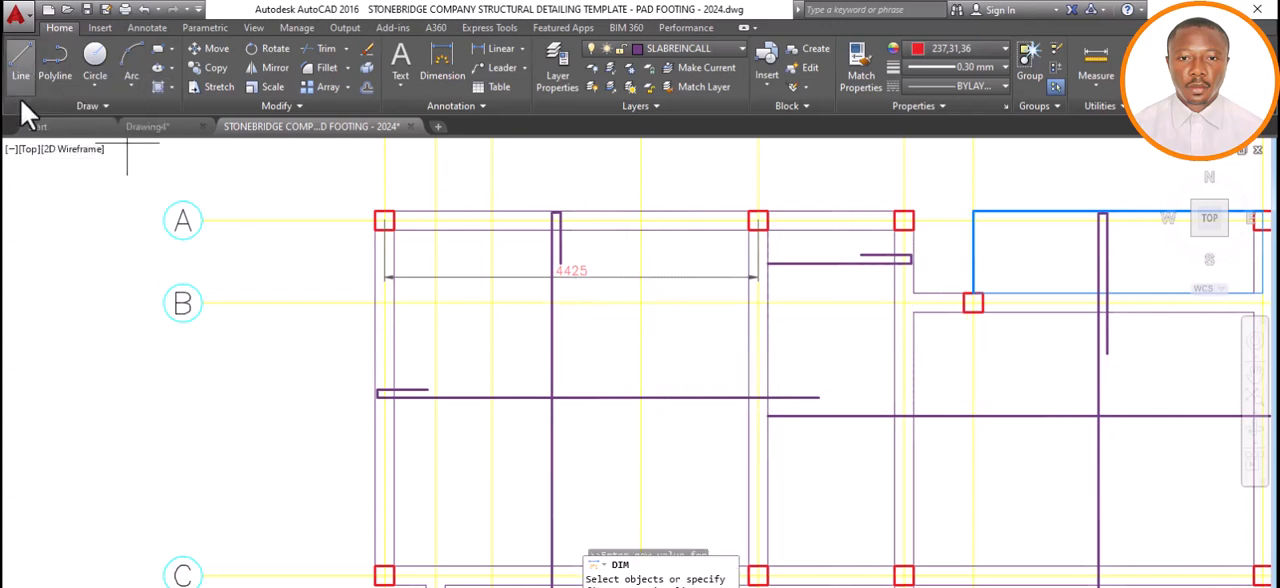
click(759, 340)
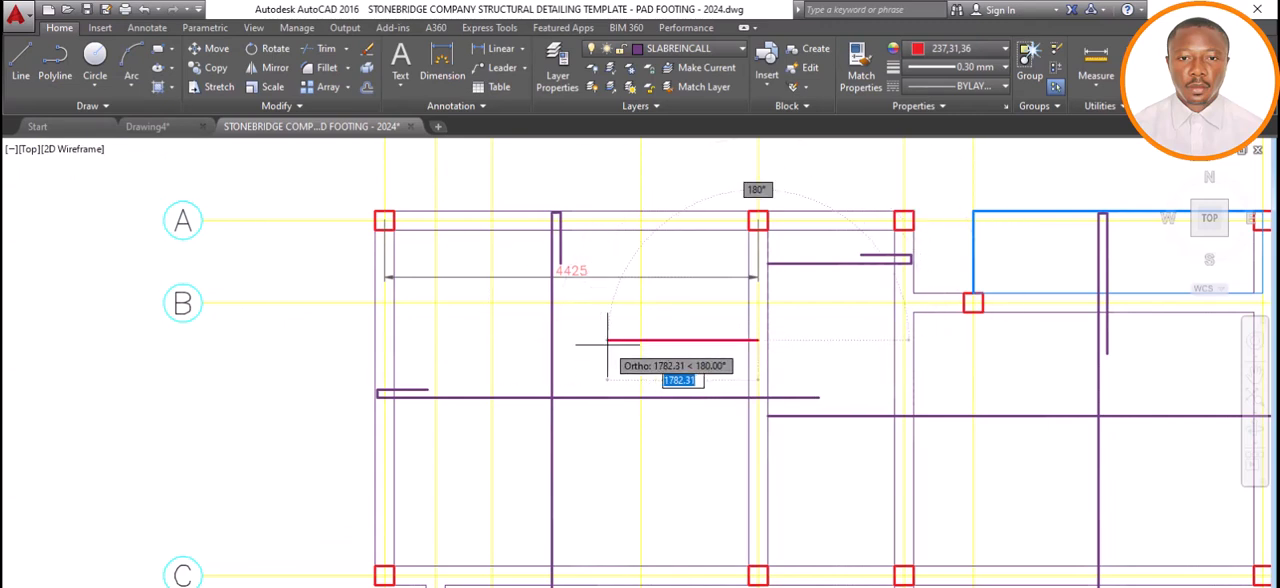
text(1)
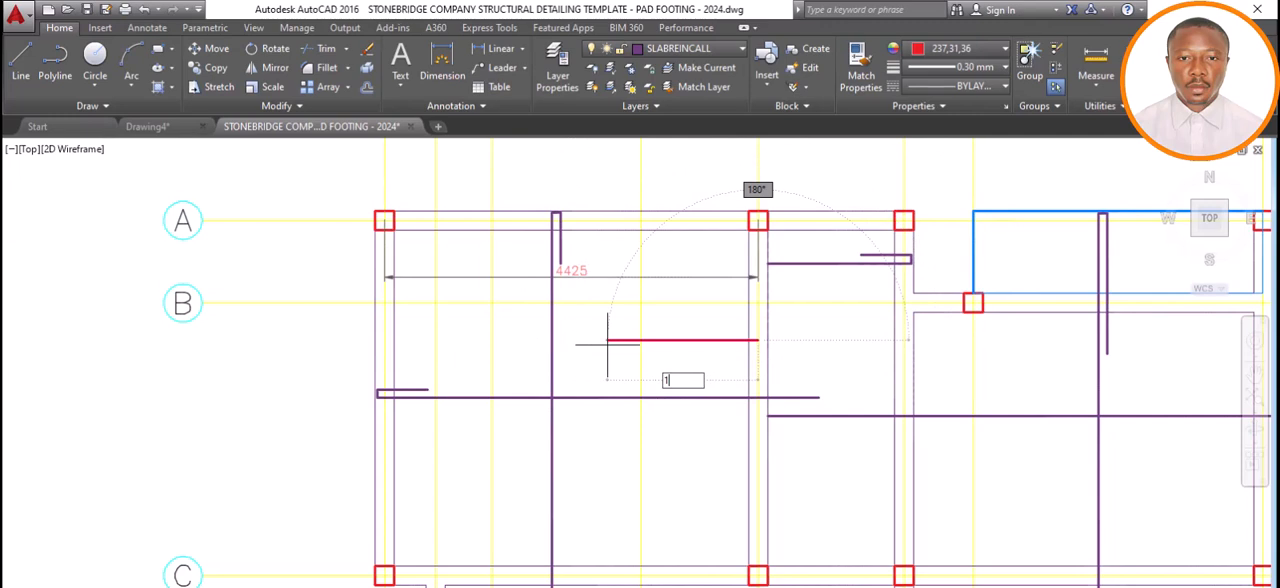
text(200)
key(Return)
key(Return)
key(Return)
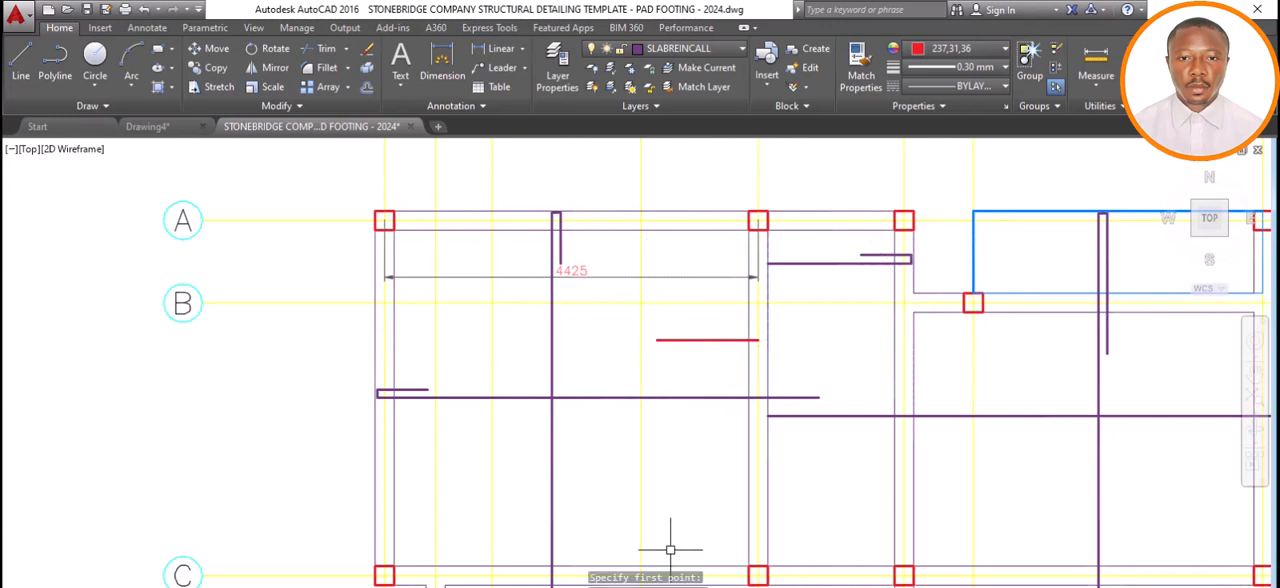
Compare with the result in Calculator, then delete the 4425 span dimension from the drawing.
click(572, 586)
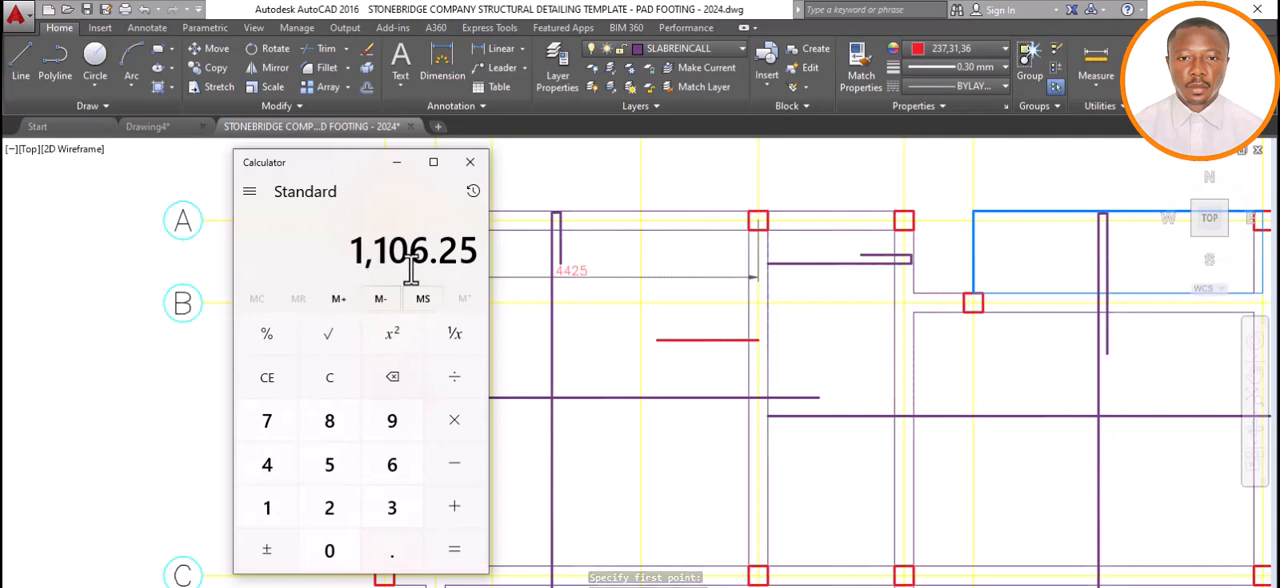
click(400, 166)
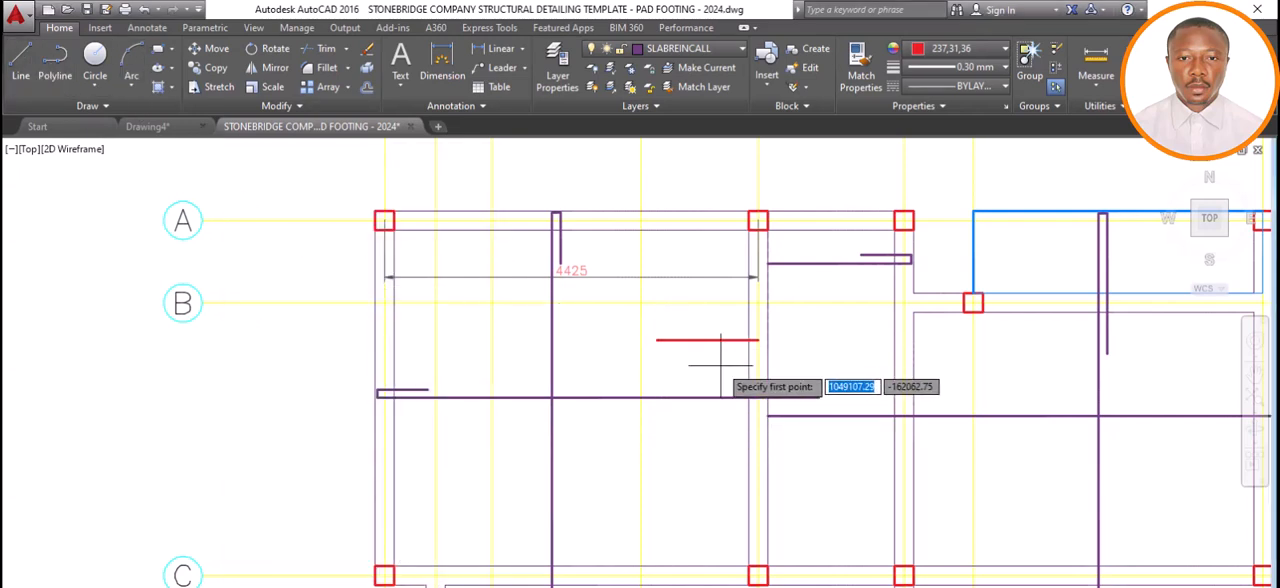
key(Escape)
click(670, 278)
key(Delete)
Dimension the adjacent narrow panel's span along axis A, from the axis 4 column to the next column, placing it above the beam.
click(452, 76)
click(758, 218)
click(903, 218)
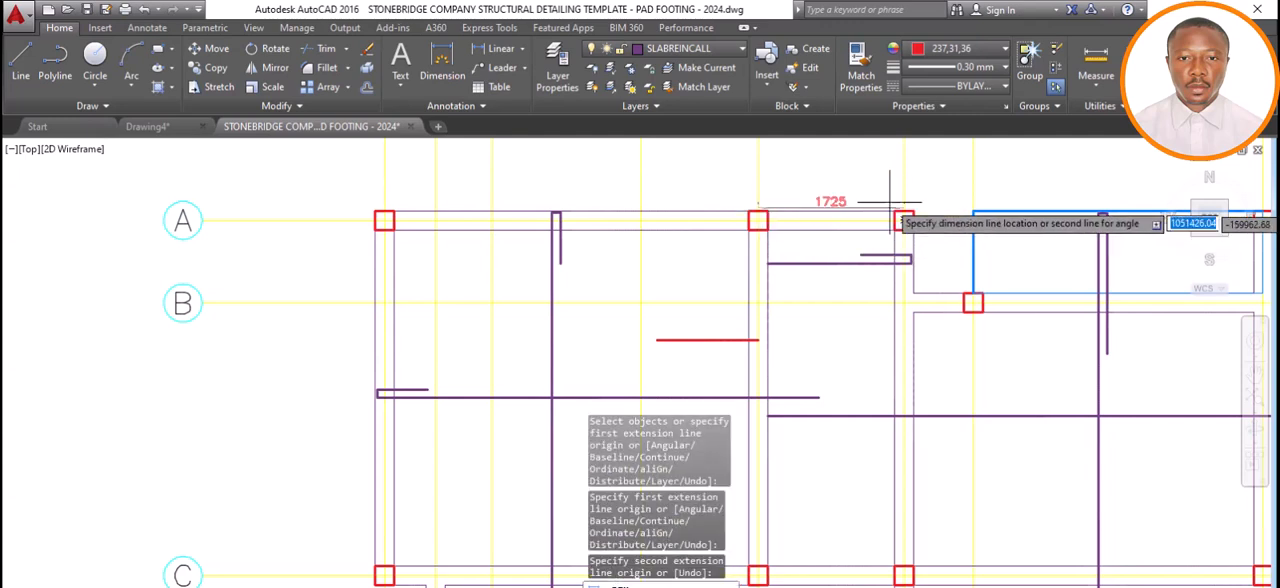
click(898, 198)
key(Escape)
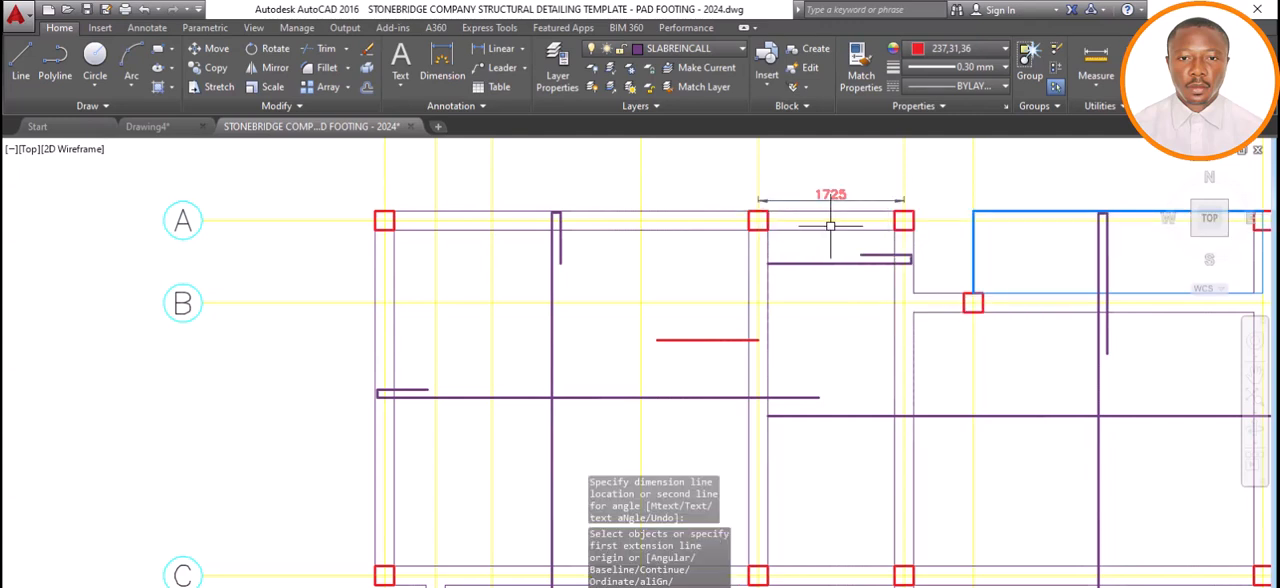
Switch to Calculator and multiply the narrow panel's 1725 span by 0.25.
click(548, 586)
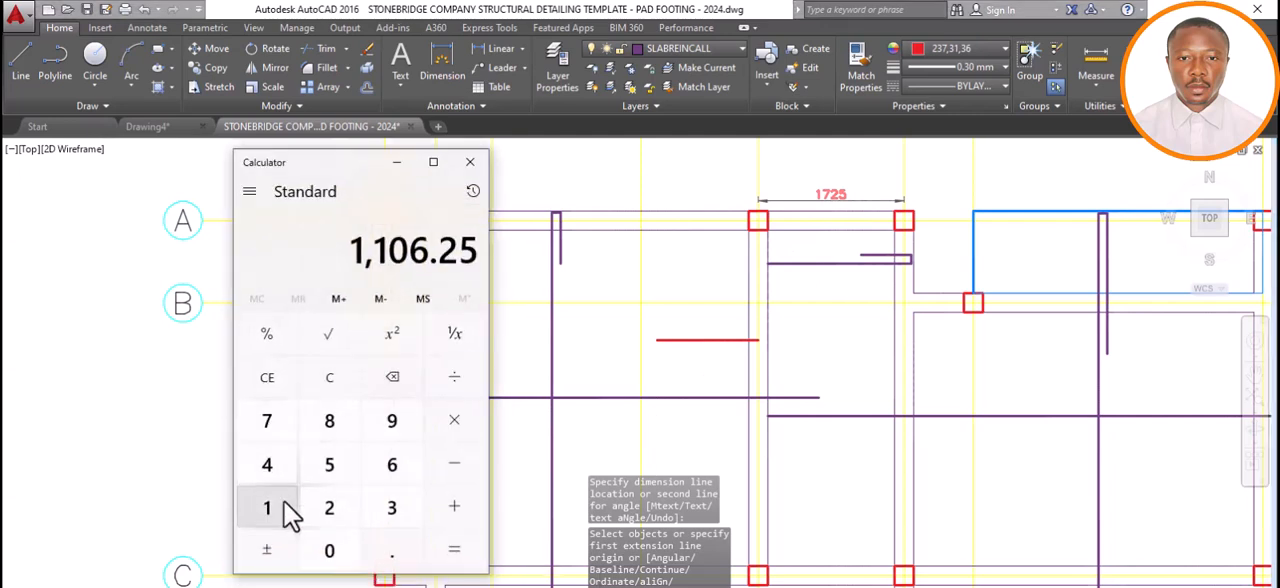
click(331, 378)
click(284, 510)
click(268, 421)
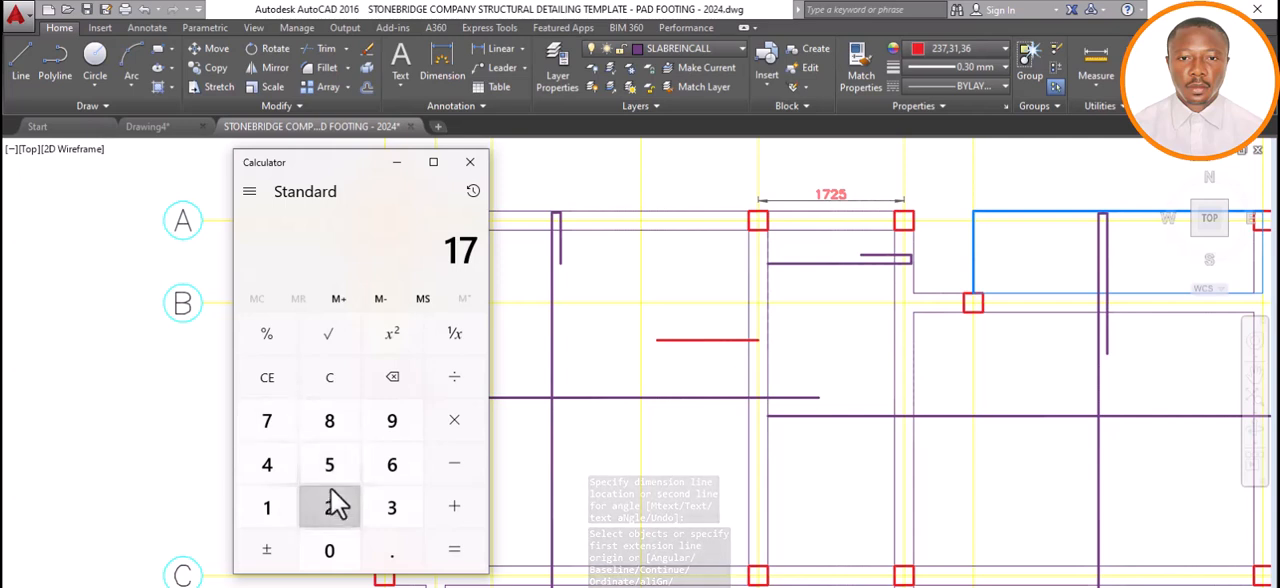
click(329, 505)
click(329, 464)
click(453, 419)
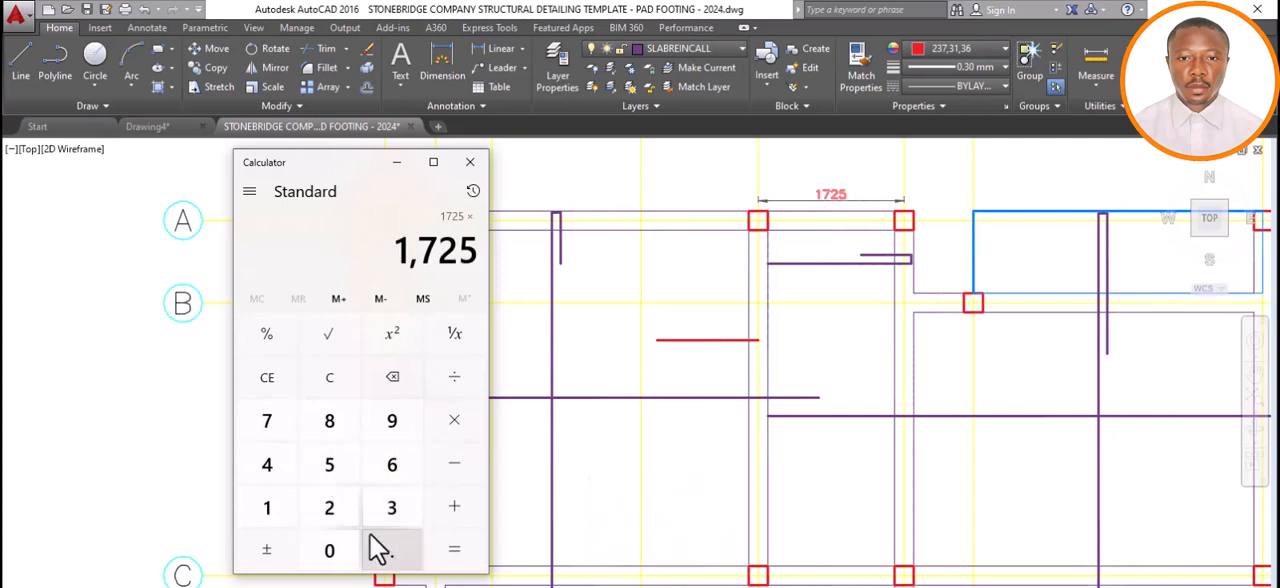
click(345, 551)
click(368, 540)
click(343, 510)
click(336, 460)
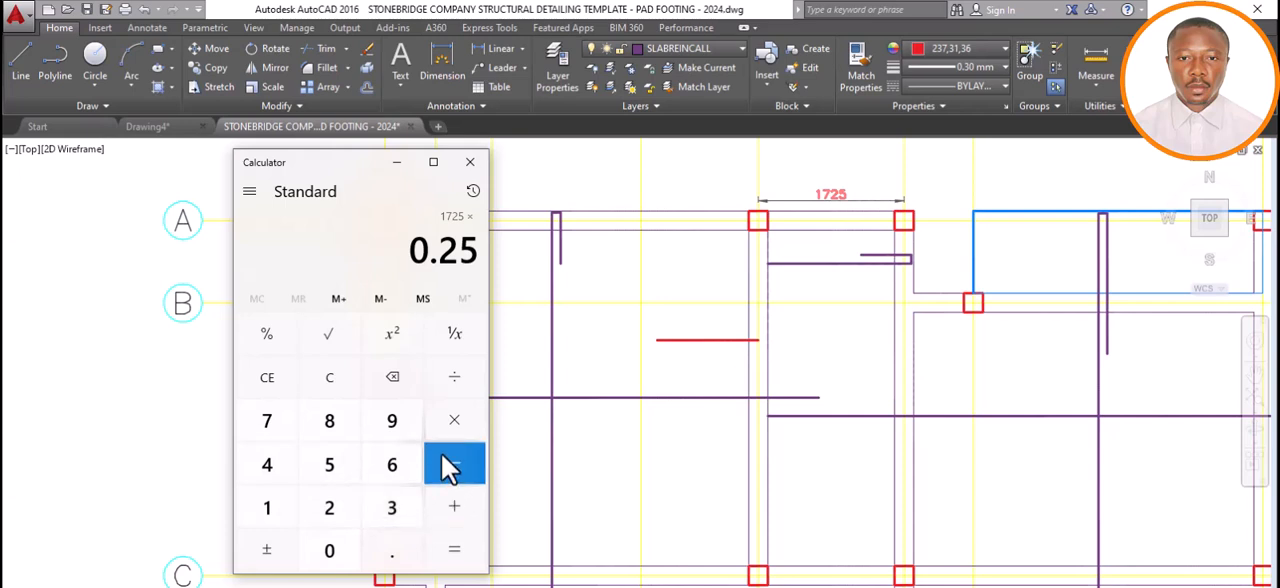
click(455, 550)
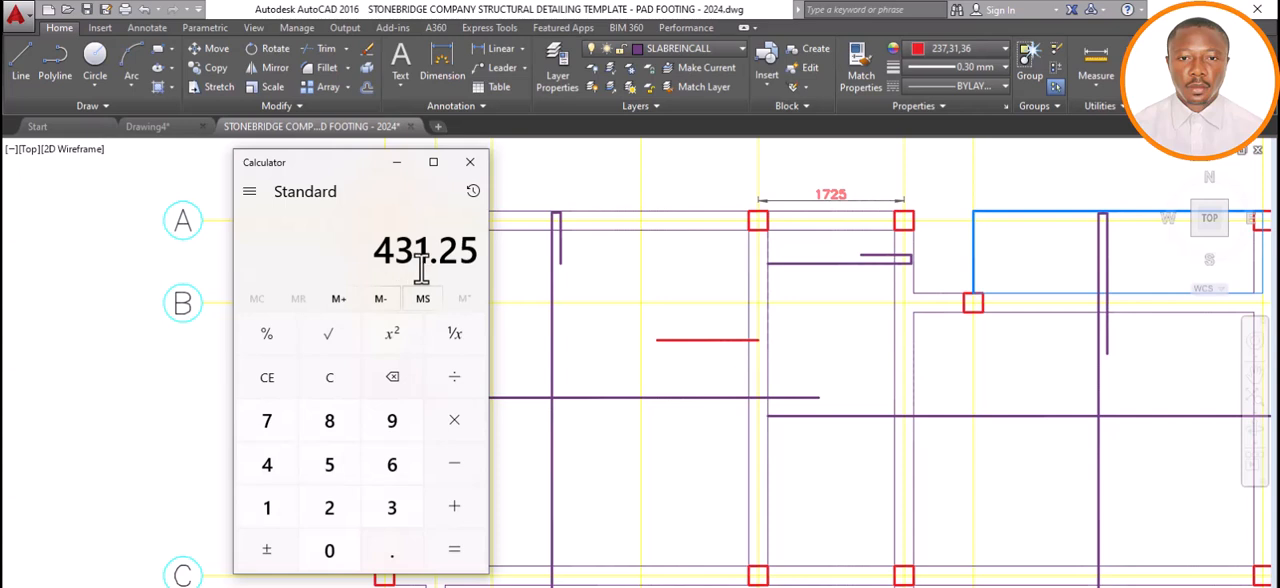
Return to AutoCAD and draw a 500 line rightward from the red bar's end at axis 4 into the narrow panel.
click(407, 164)
click(34, 56)
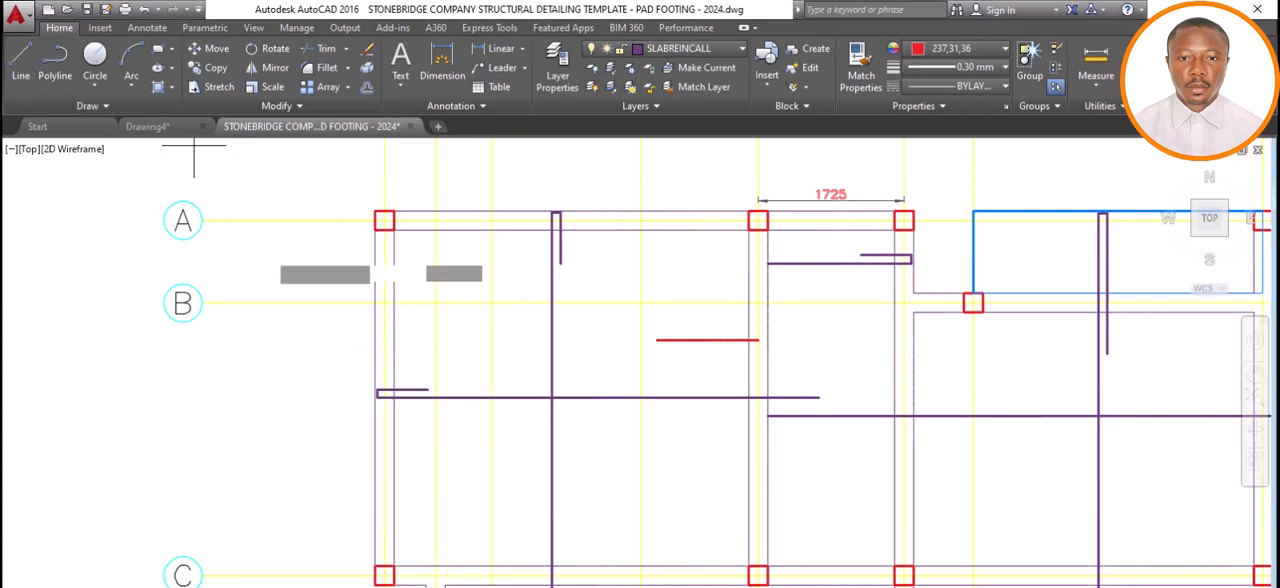
click(757, 340)
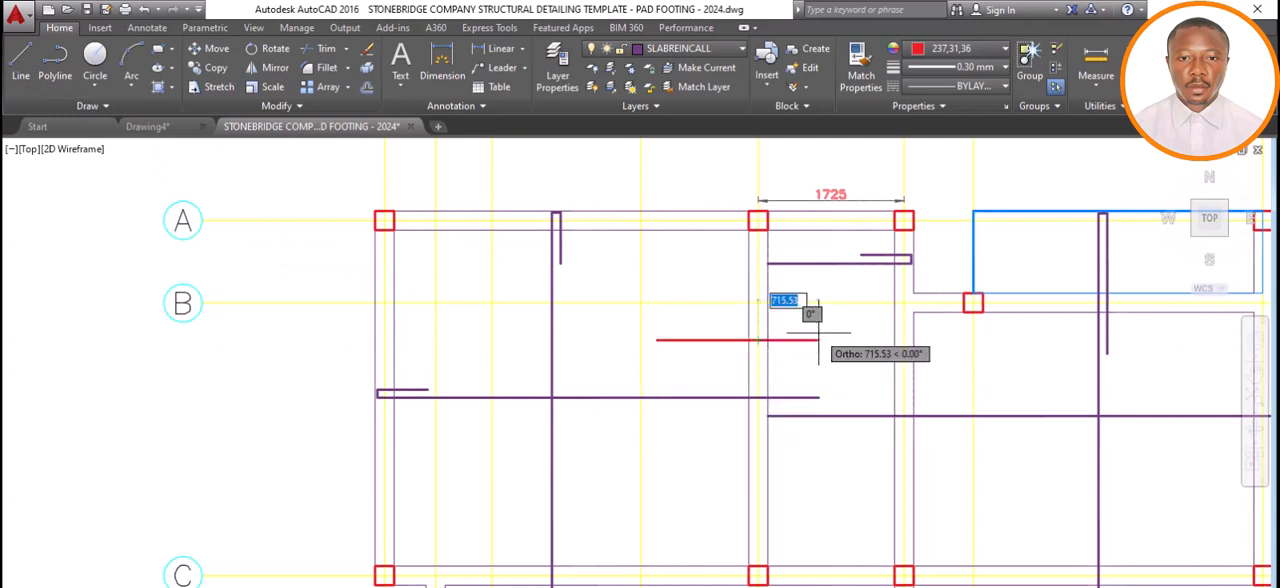
text(6)
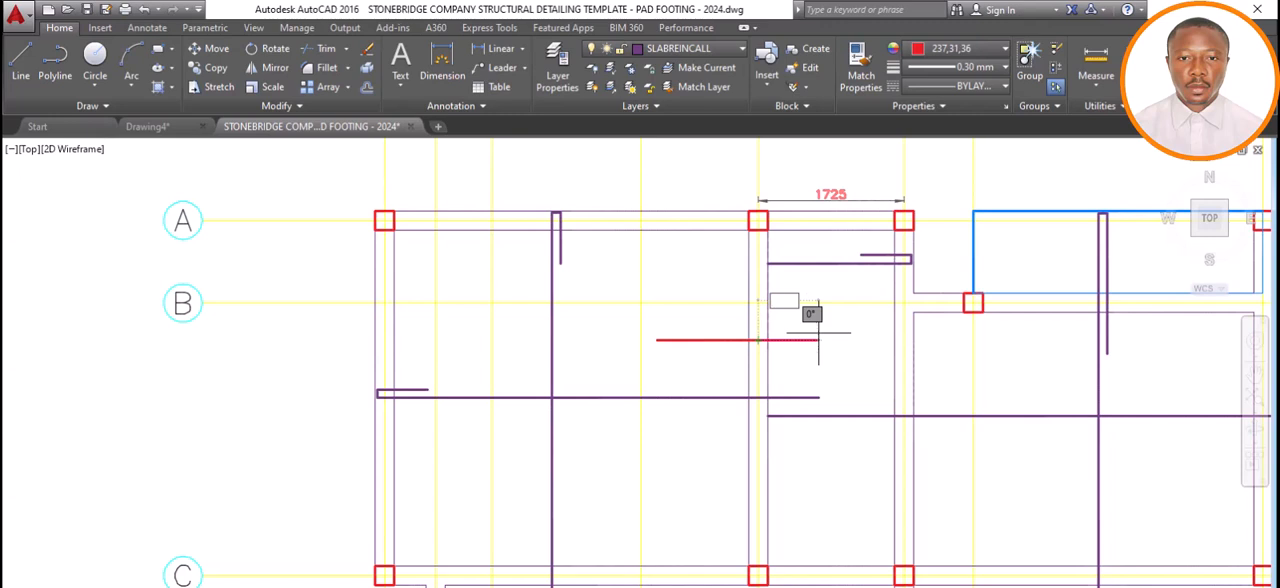
key(Return)
key(Return)
key(Return)
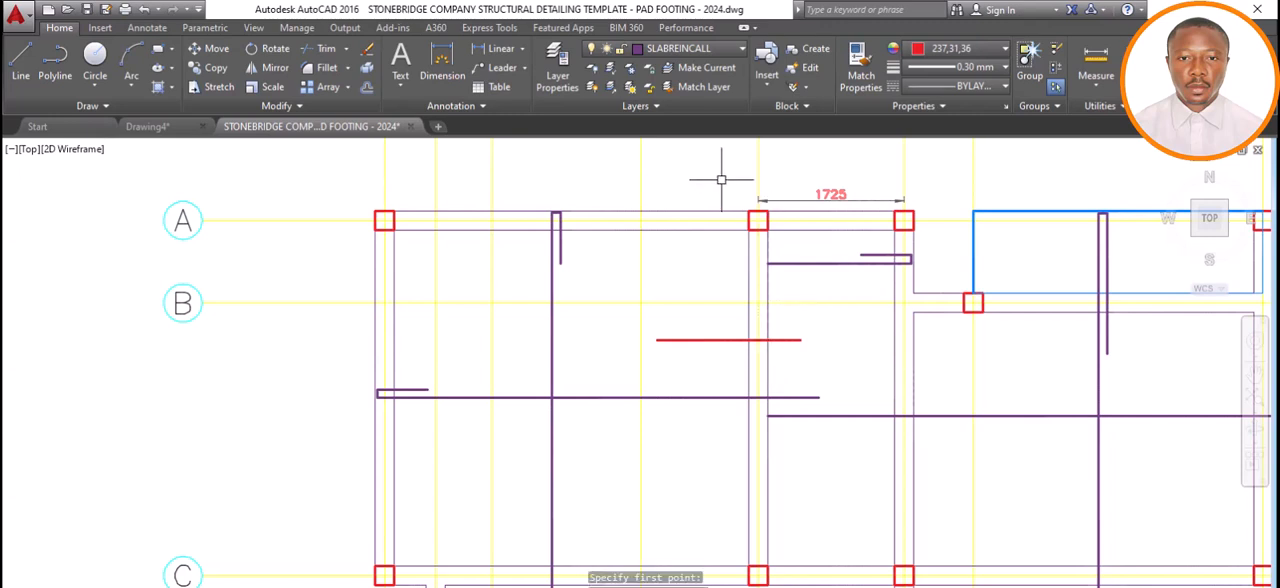
Dimension the red top bar's extensions on both sides of the axis 4 centreline, placing both dimension lines just above the bar.
click(436, 58)
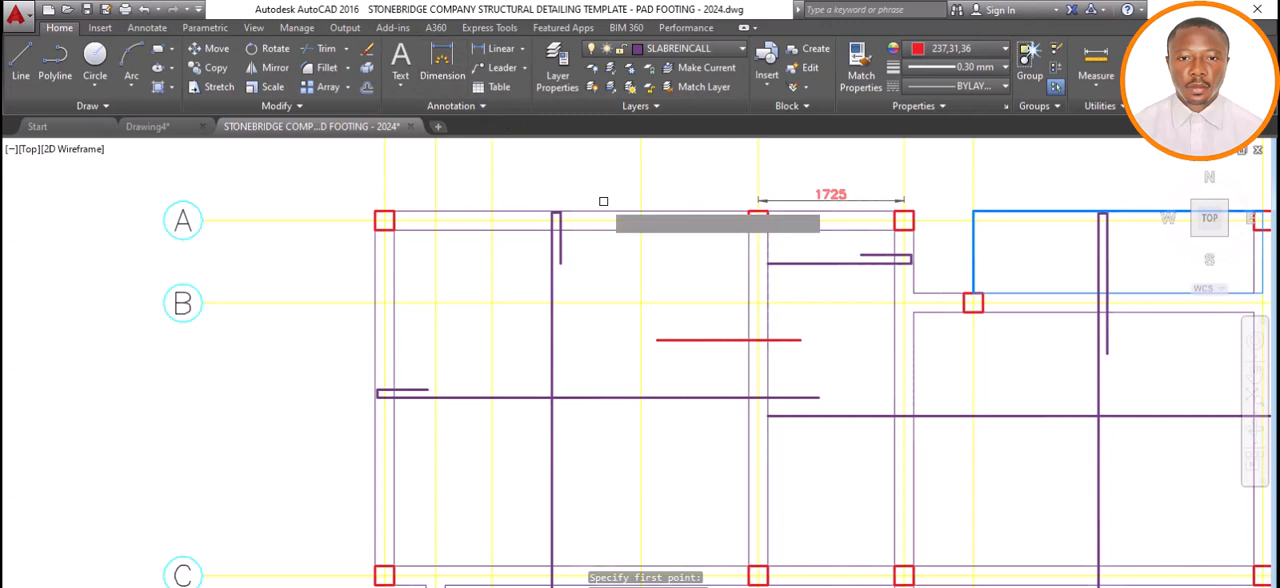
click(758, 340)
click(656, 340)
click(672, 327)
key(Escape)
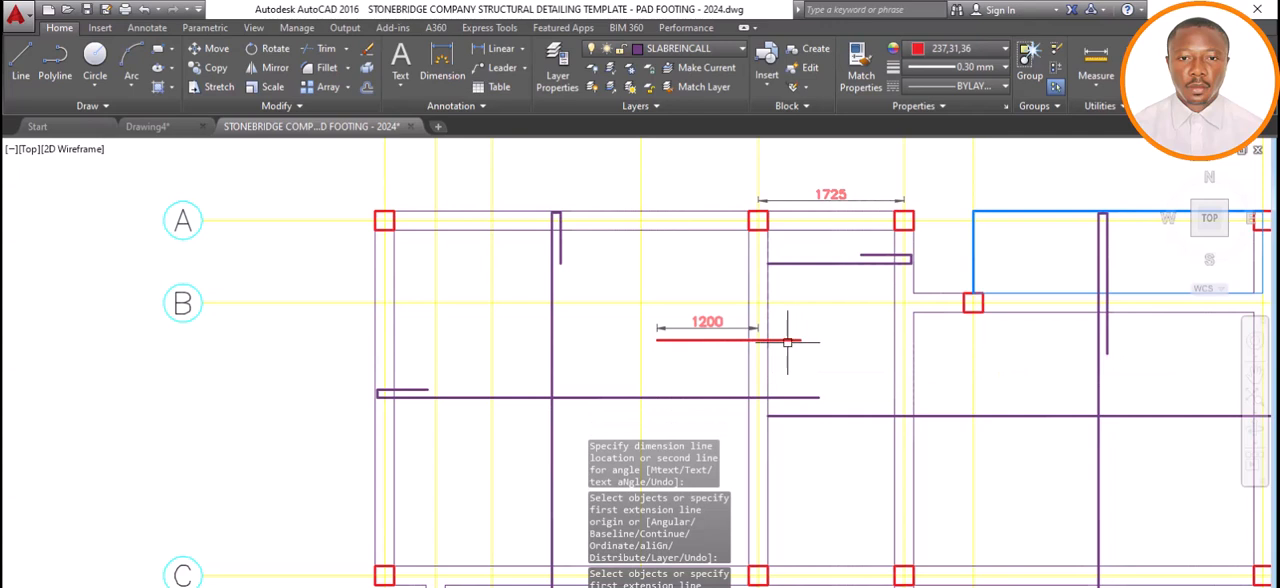
key(Return)
click(758, 340)
click(801, 338)
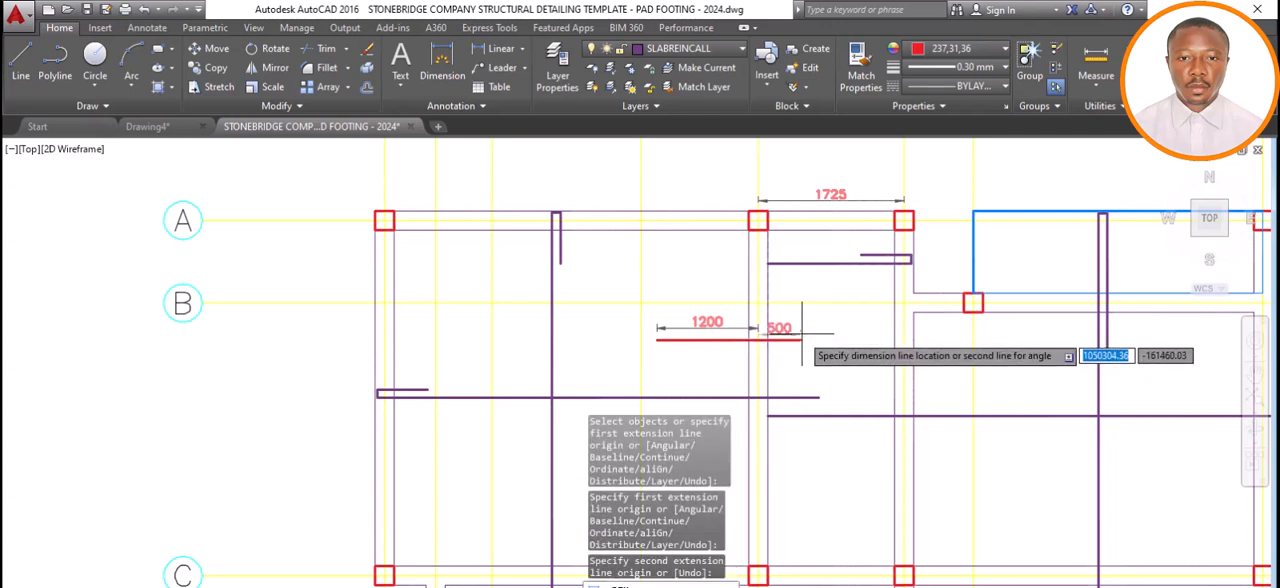
click(802, 328)
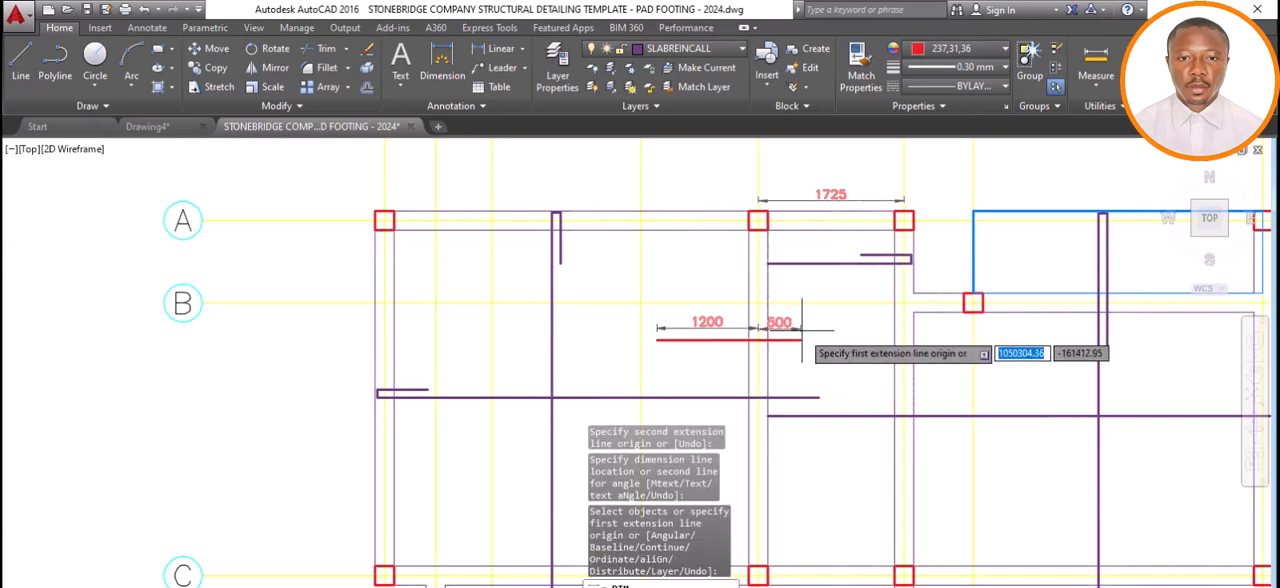
Draw a horizontal 500 line leftward into the narrow panel from the centreline of the beam on its right side.
scroll(781, 293, down, 2)
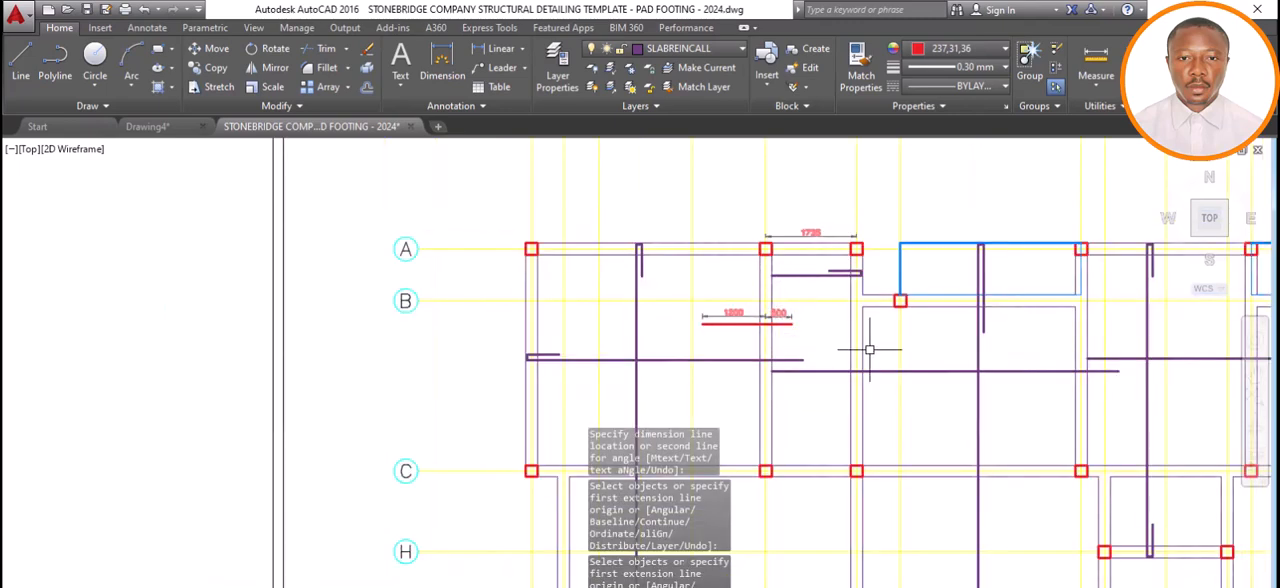
scroll(870, 342, up, 4)
scroll(787, 328, down, 2)
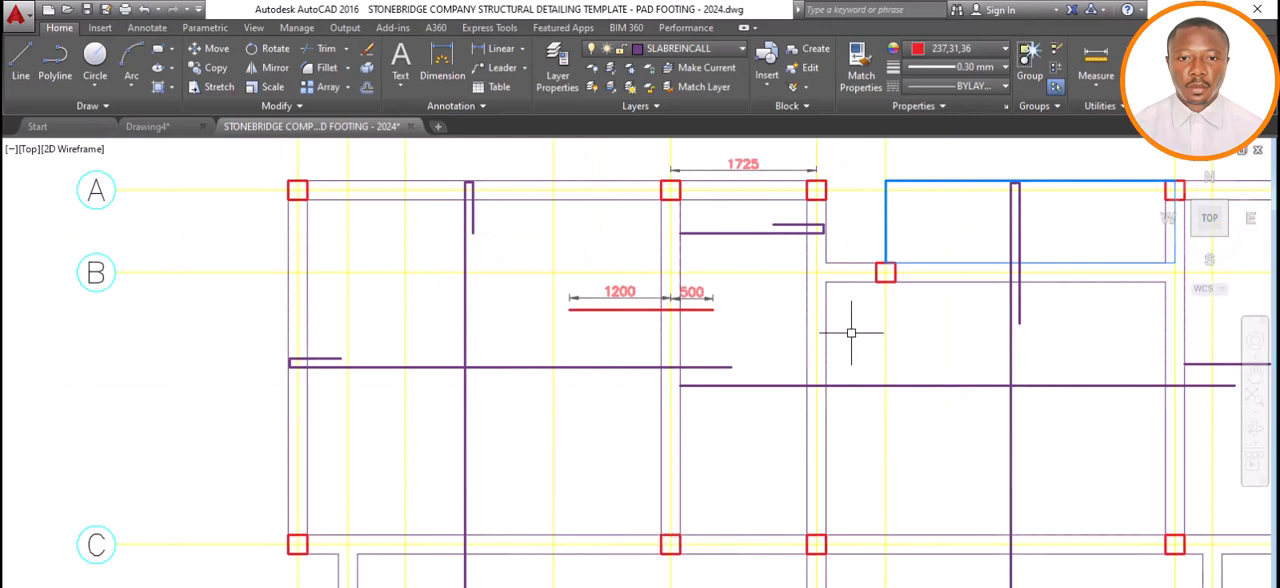
click(28, 55)
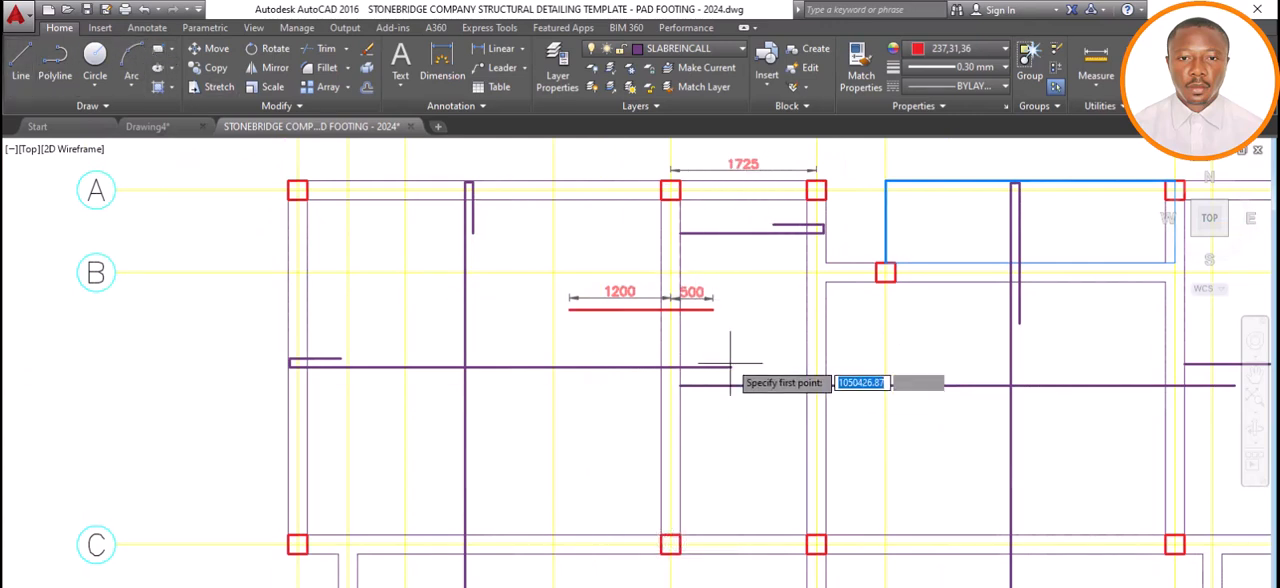
click(816, 338)
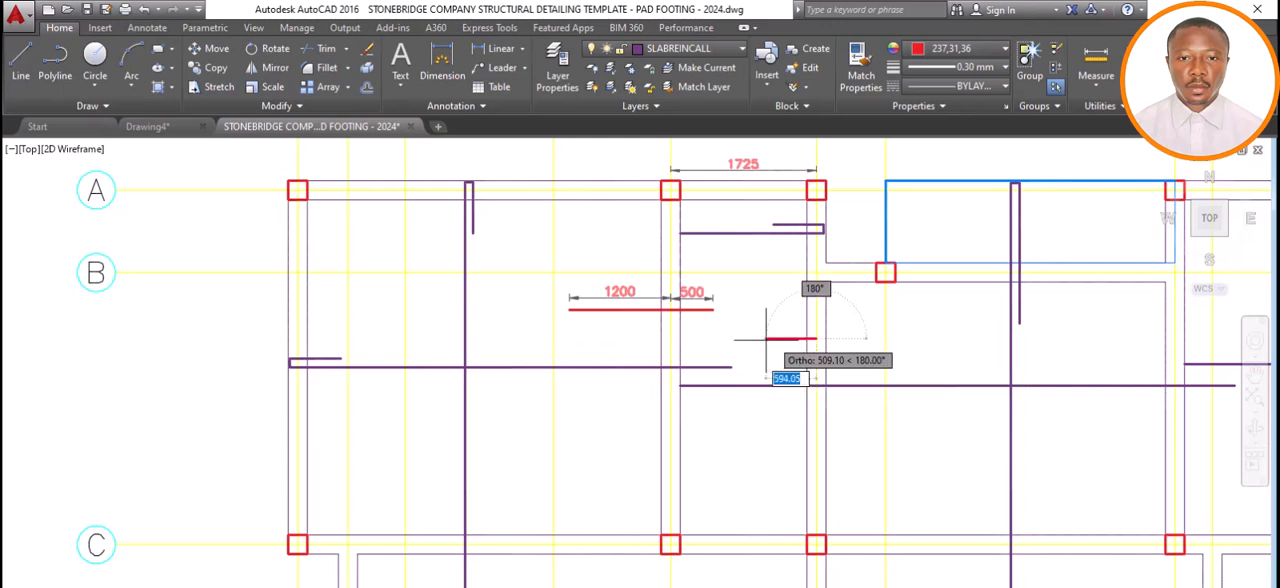
text(500)
key(Return)
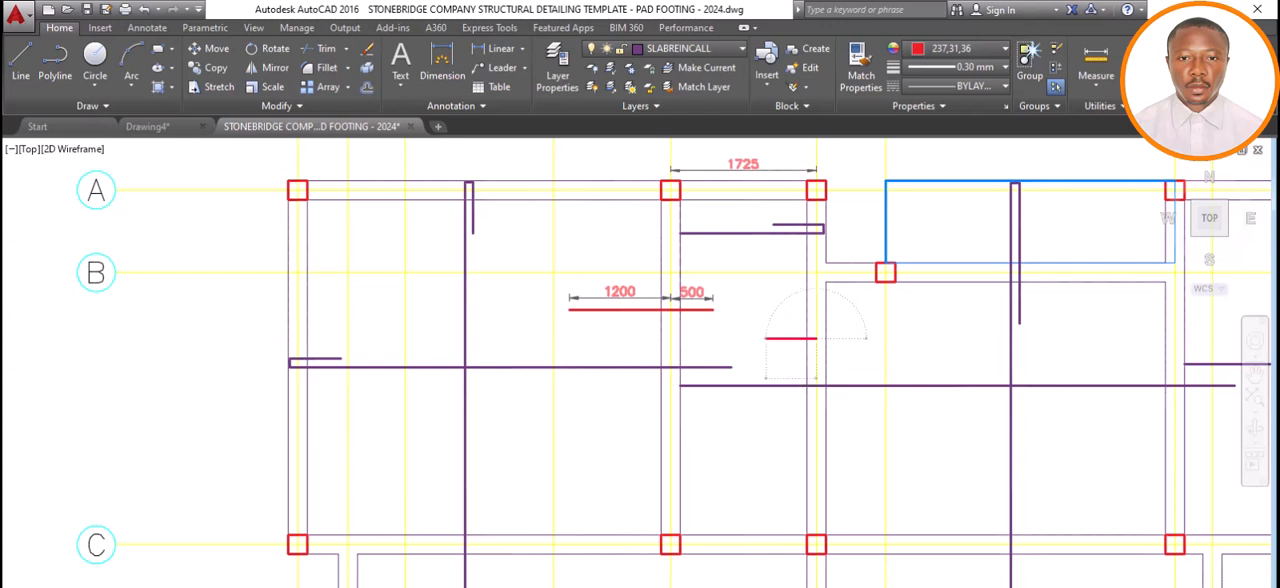
key(Return)
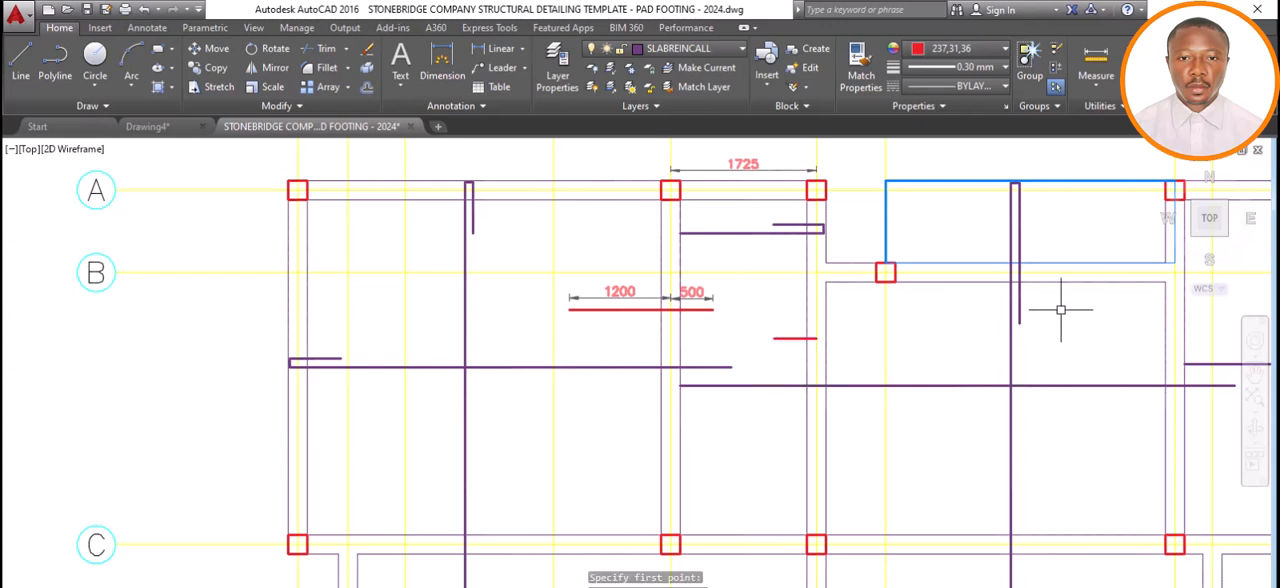
Dimension the span between the centrelines of axes 5 and 7, placing the dimension line just below the axis B beam.
click(457, 64)
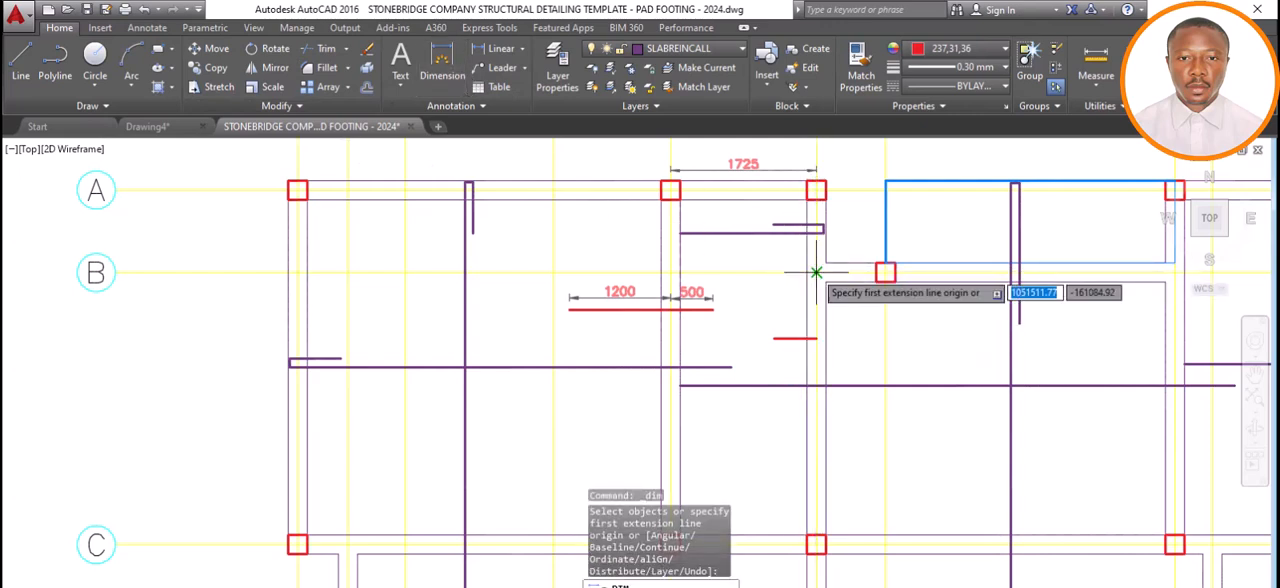
click(820, 272)
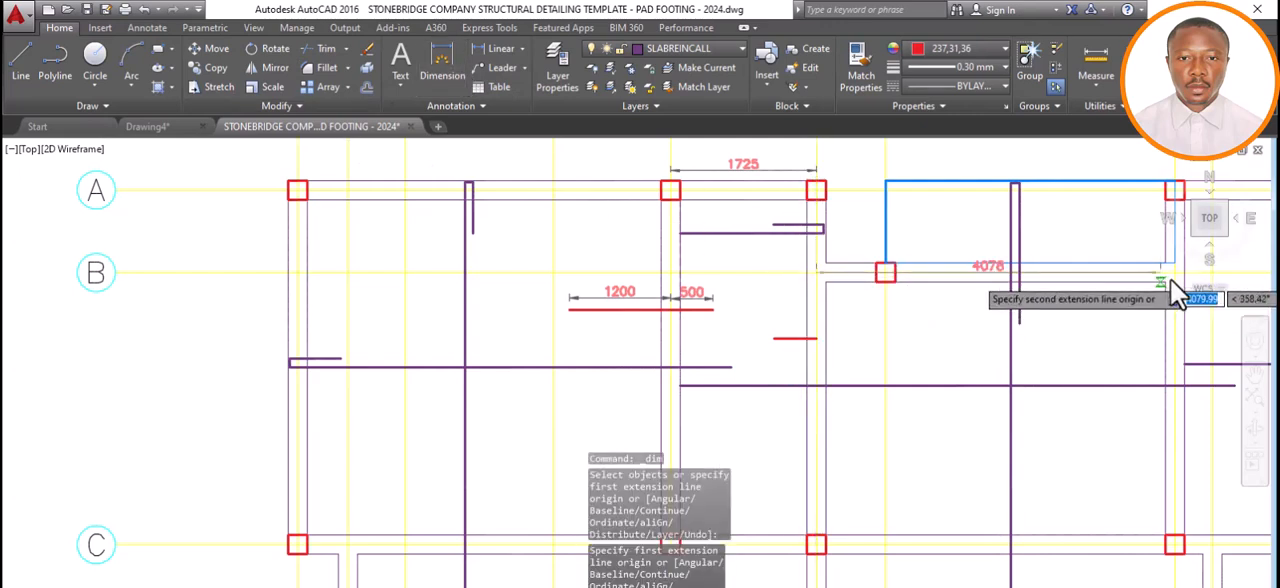
scroll(880, 262, down, 4)
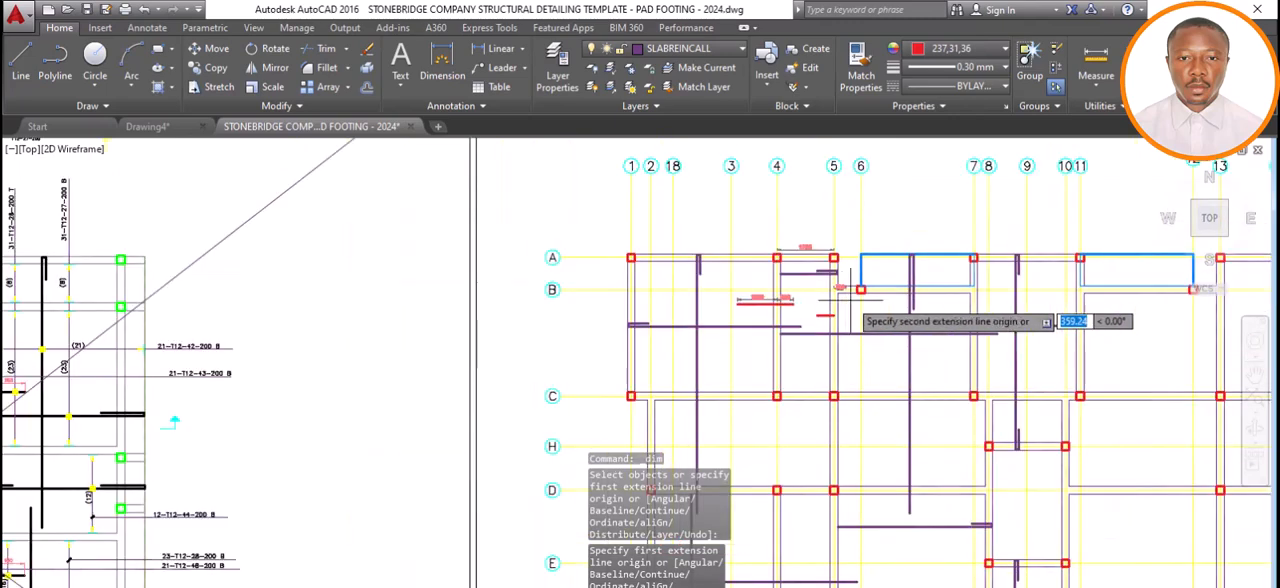
scroll(1011, 306, up, 2)
scroll(950, 285, up, 5)
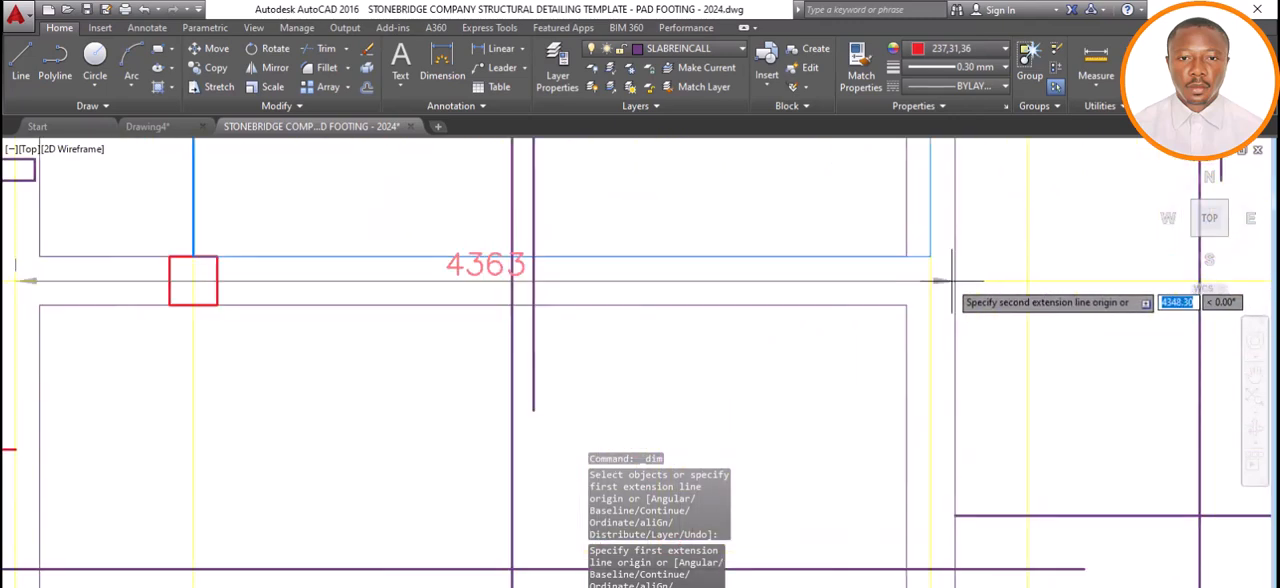
click(930, 284)
scroll(923, 276, down, 4)
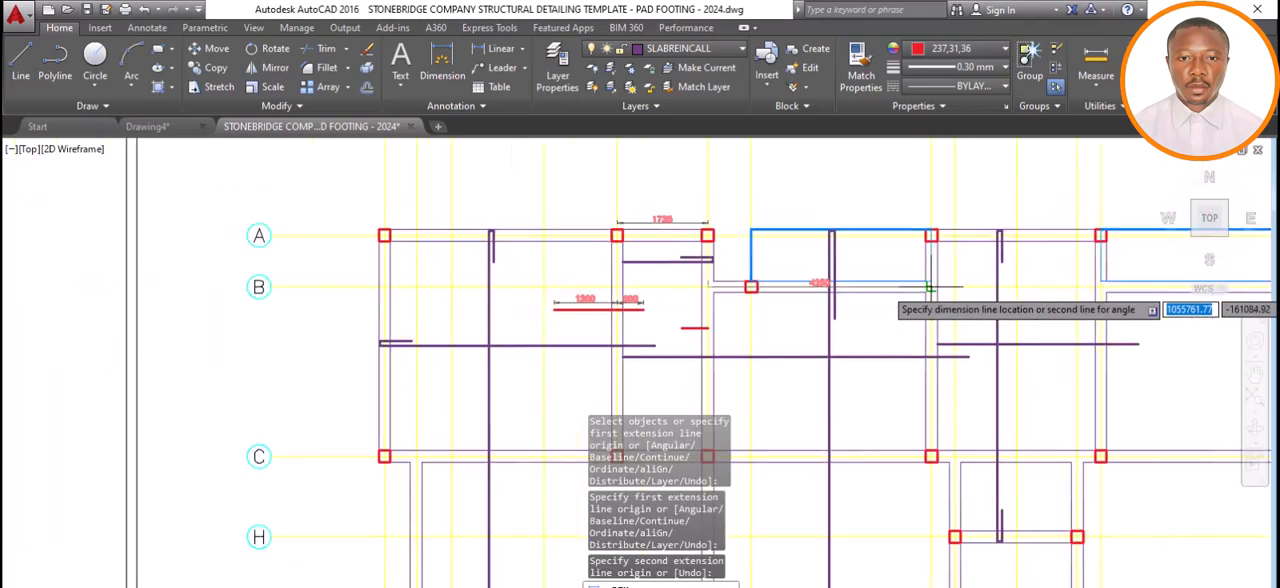
click(890, 310)
scroll(840, 310, up, 4)
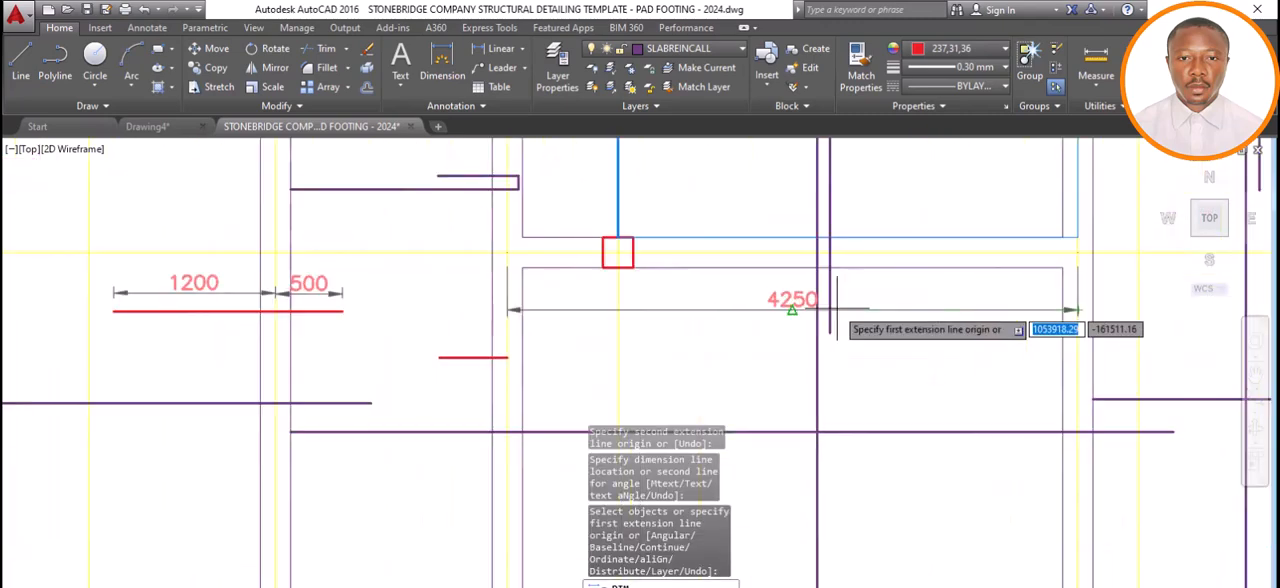
scroll(845, 313, down, 4)
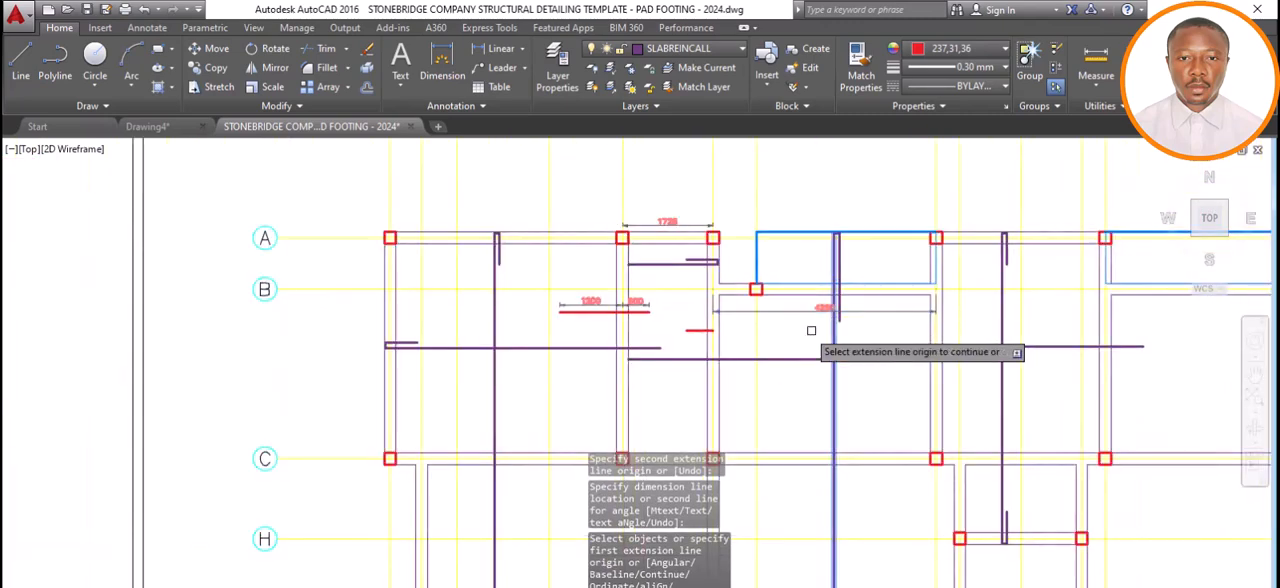
key(Return)
key(Escape)
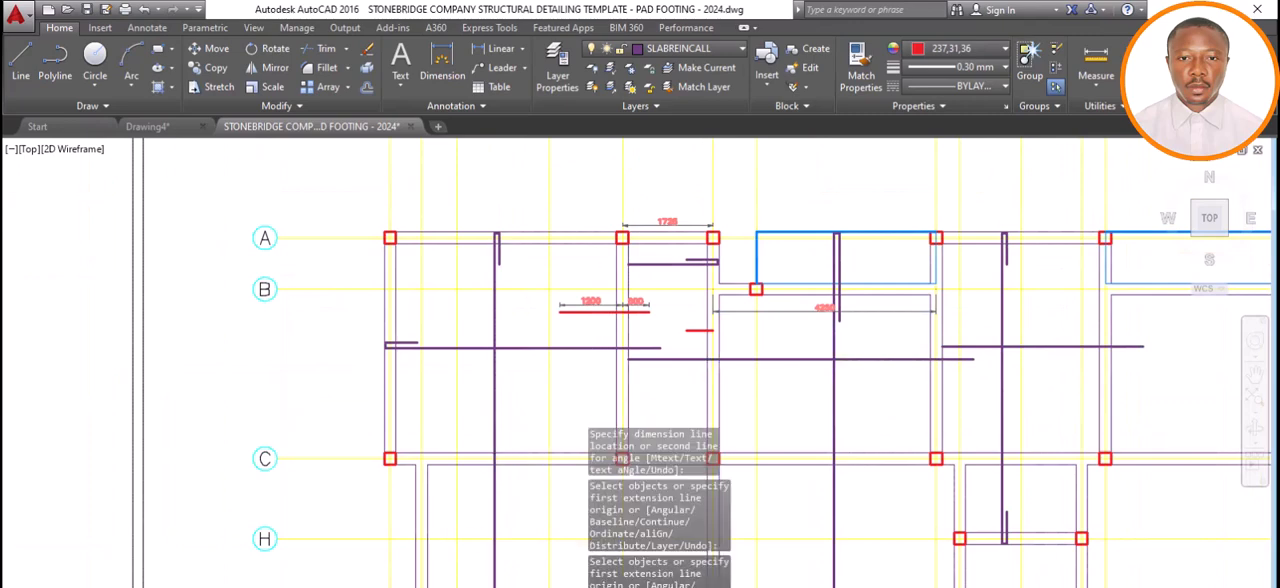
Switch to Calculator, clear the previous result and multiply the 4250 span between axes 5 and 7 by 0.25.
click(405, 587)
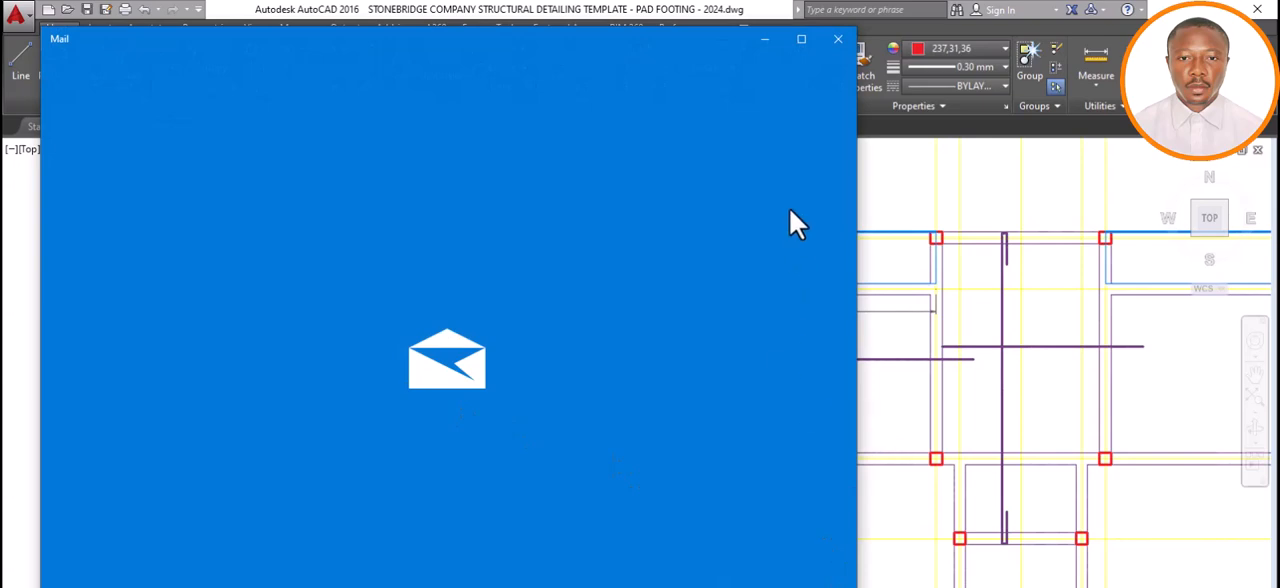
click(839, 37)
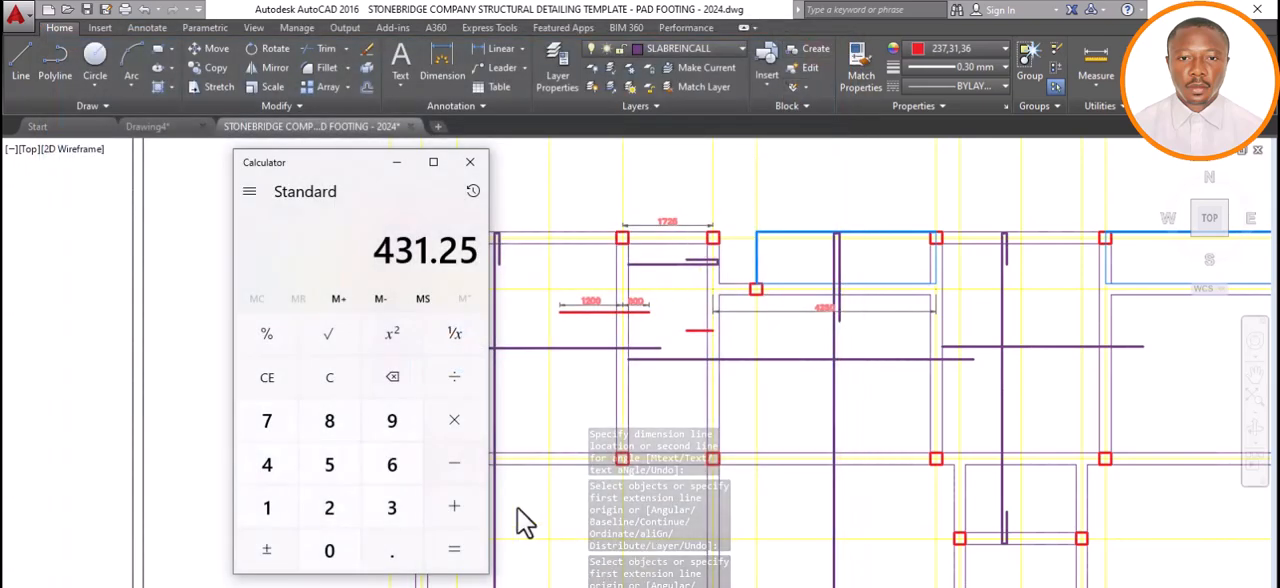
click(341, 384)
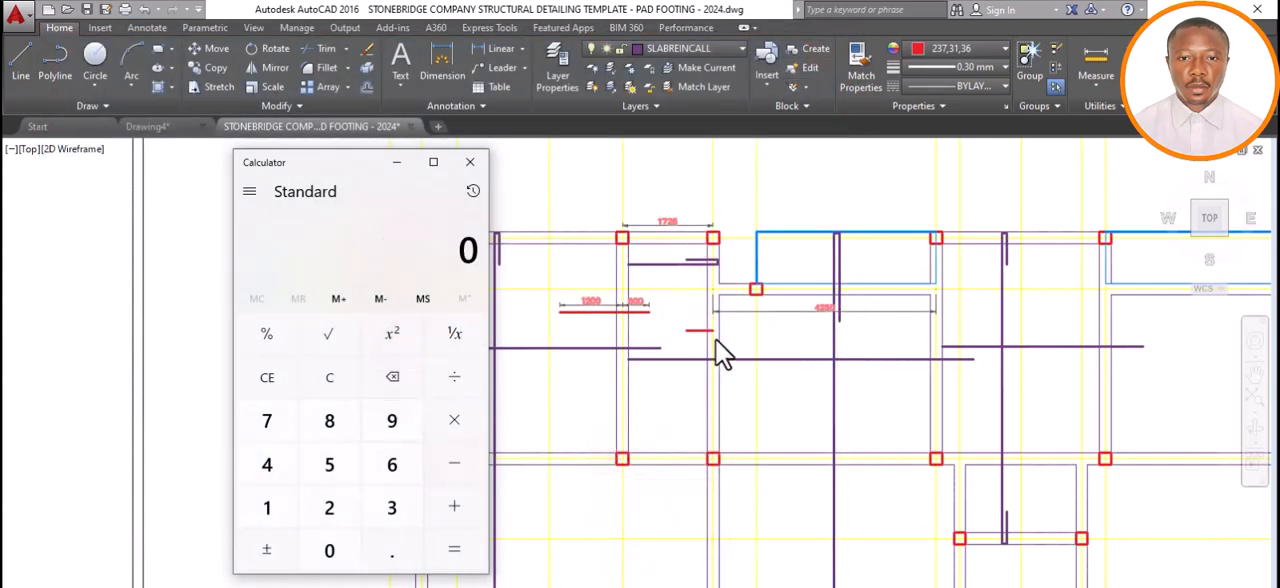
scroll(829, 324, up, 4)
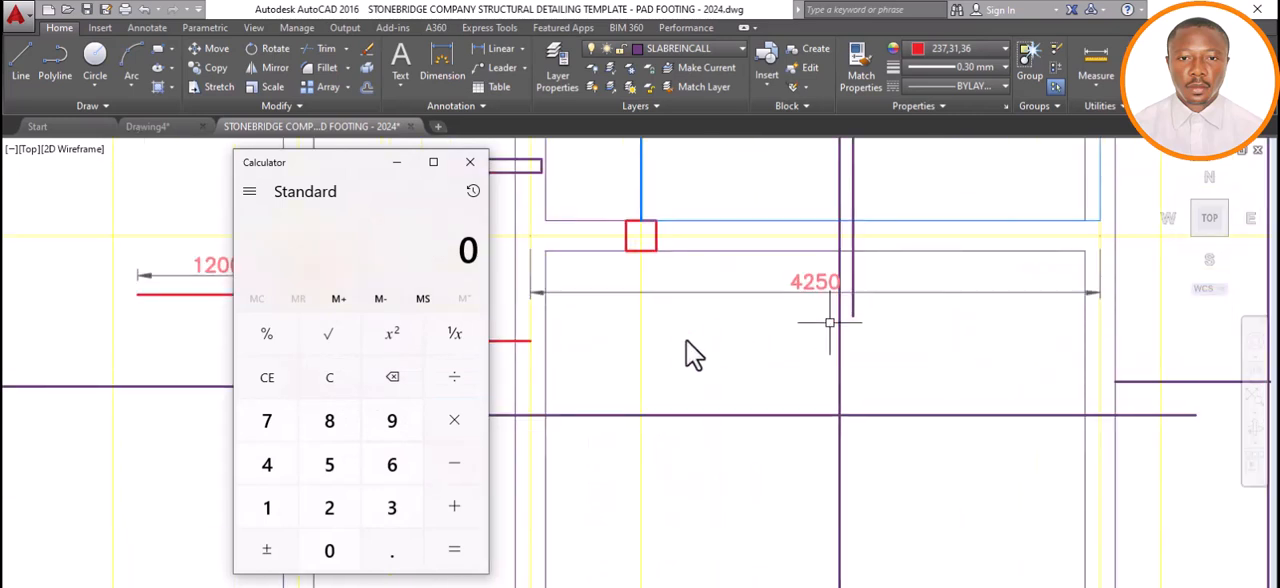
click(374, 562)
click(332, 512)
click(330, 467)
click(452, 420)
click(296, 468)
click(331, 508)
click(335, 467)
click(335, 553)
click(455, 555)
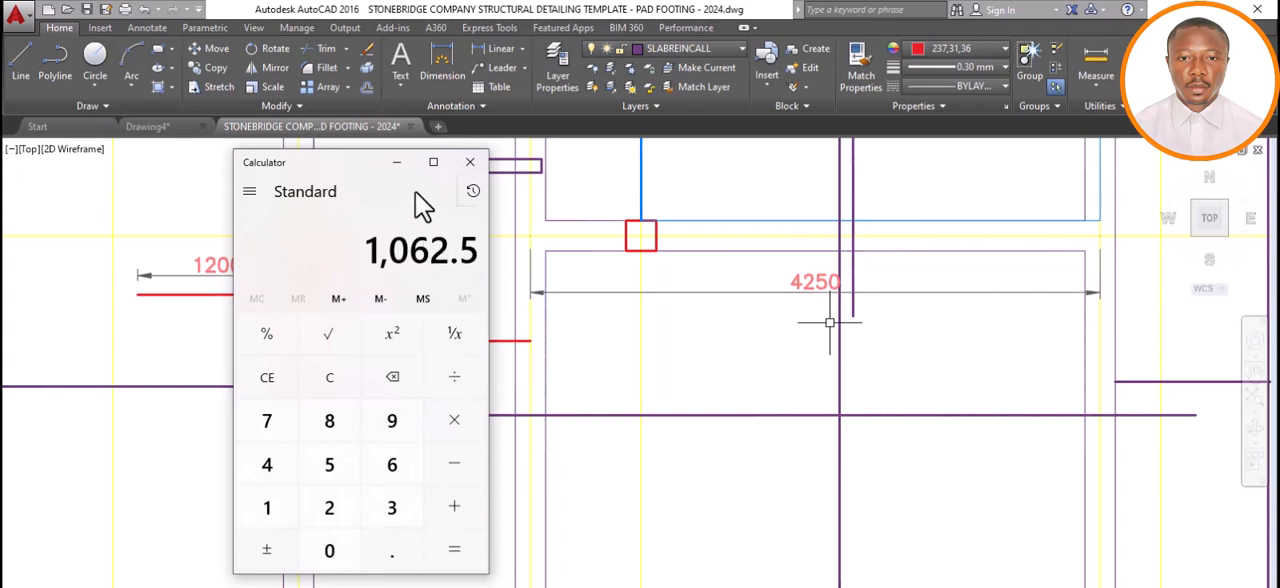
Return to AutoCAD and draw a horizontal 1100 line rightward from the red bar's end at axis 5 into the adjoining wide panel.
click(397, 163)
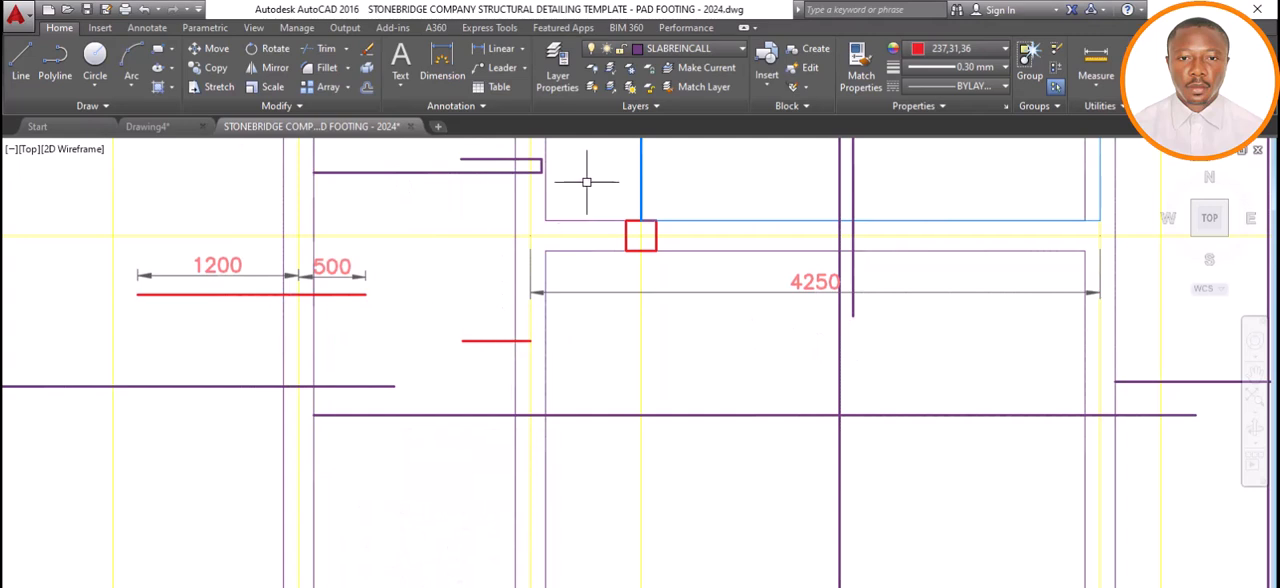
click(31, 68)
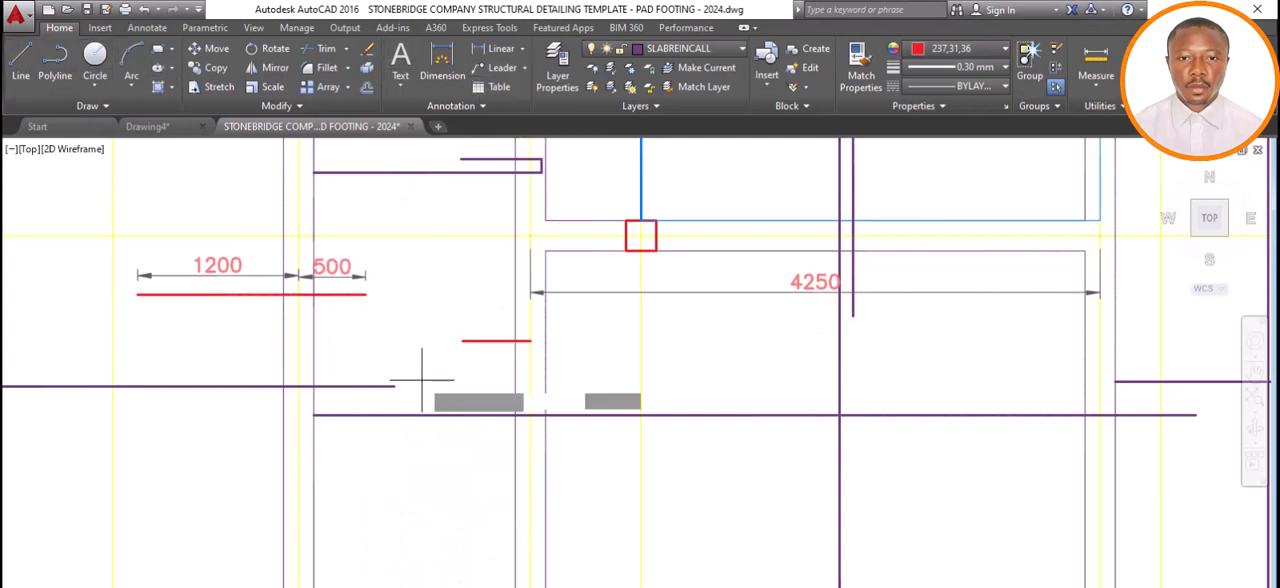
click(530, 341)
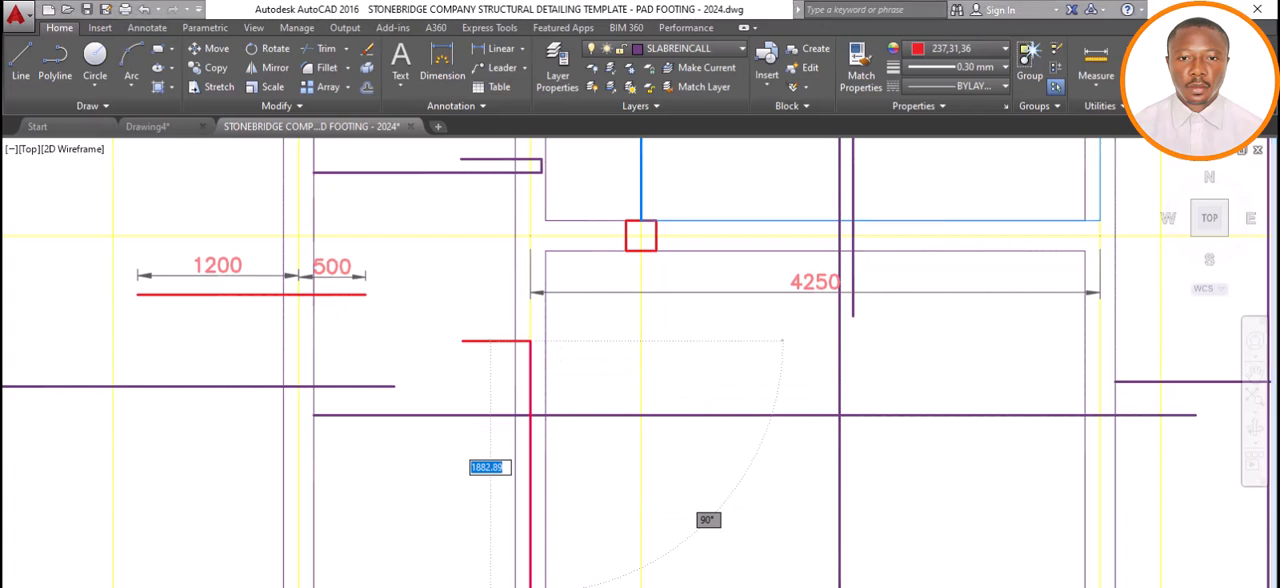
click(575, 587)
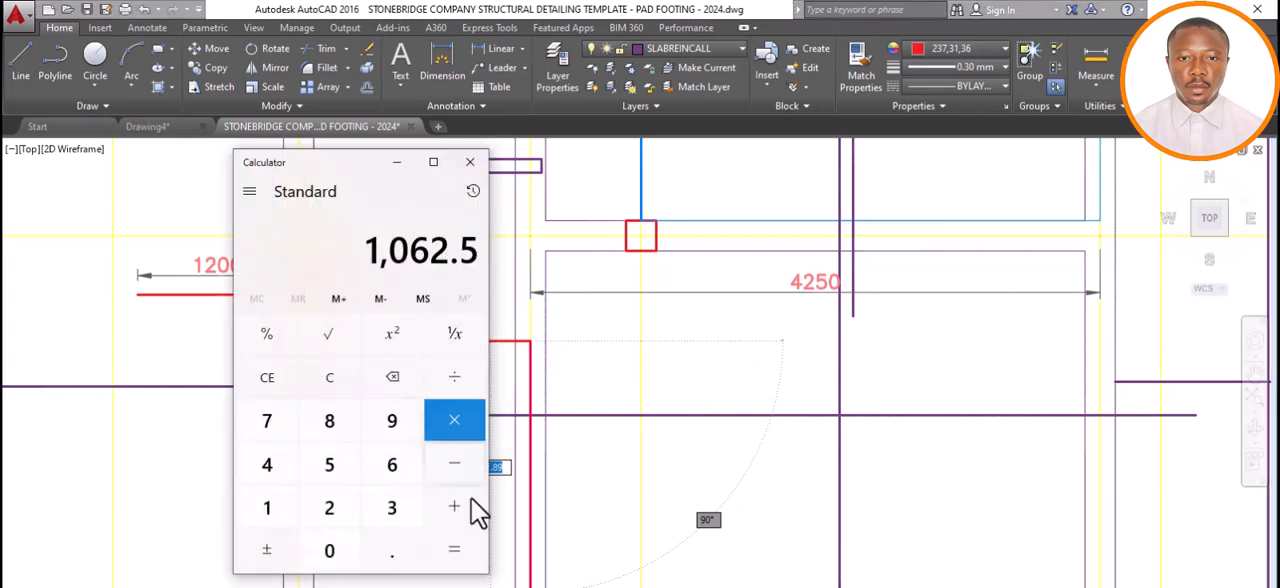
click(395, 162)
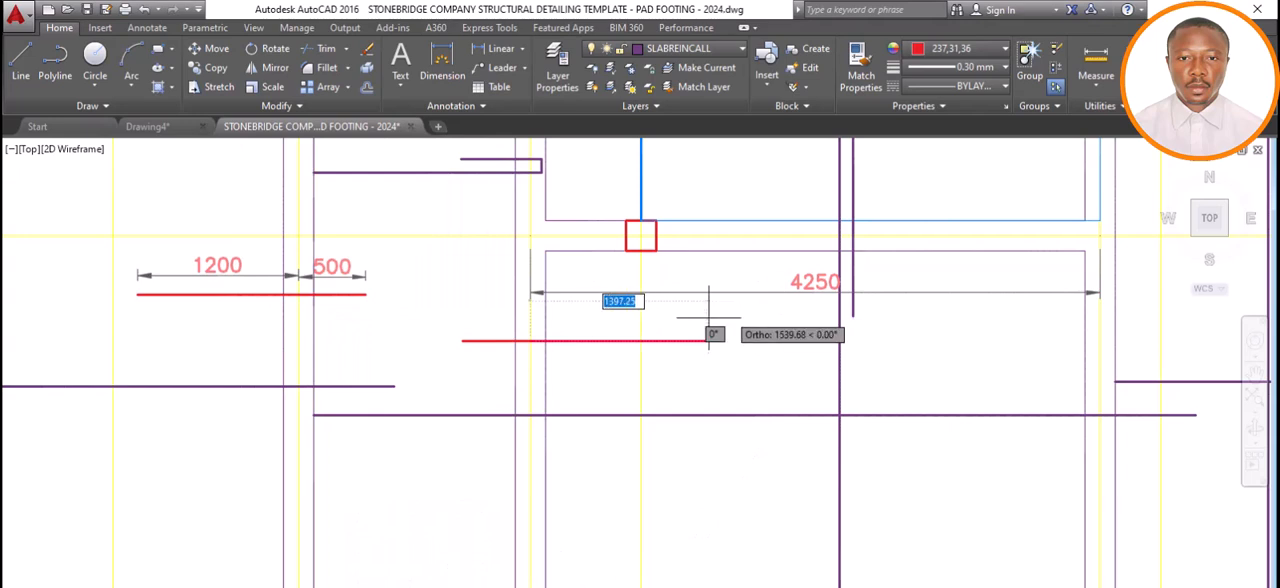
text(1)
key(Return)
key(Return)
scroll(650, 357, down, 2)
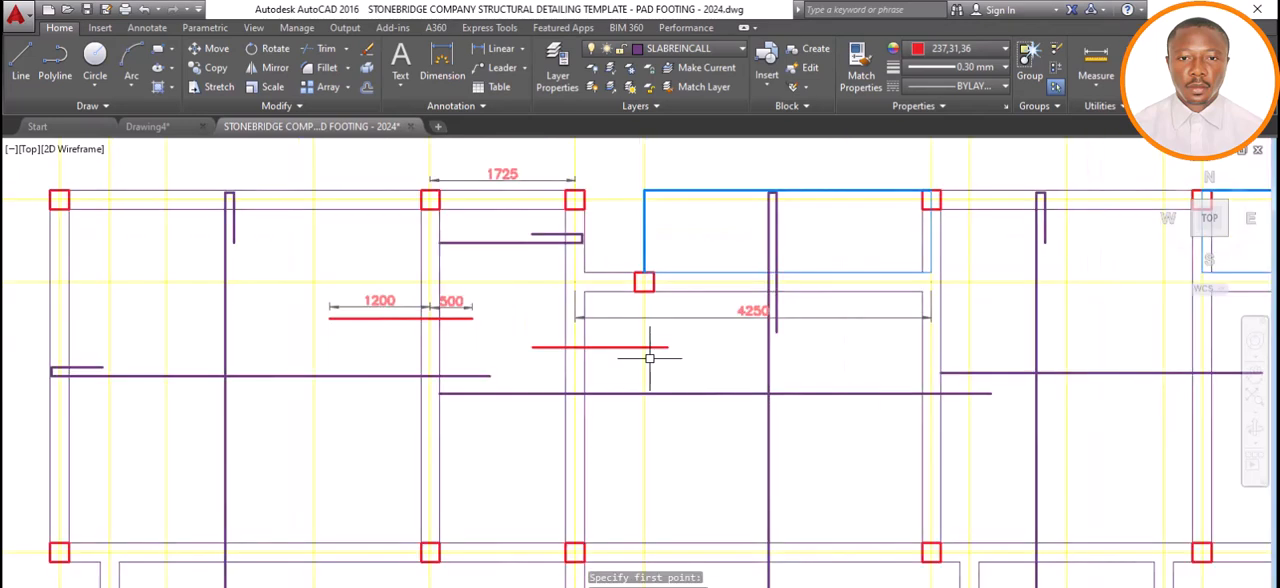
Dimension the red top bar's extensions on both sides of the axis 5 centreline, aligning both dimension lines just above the bar.
scroll(650, 357, up, 2)
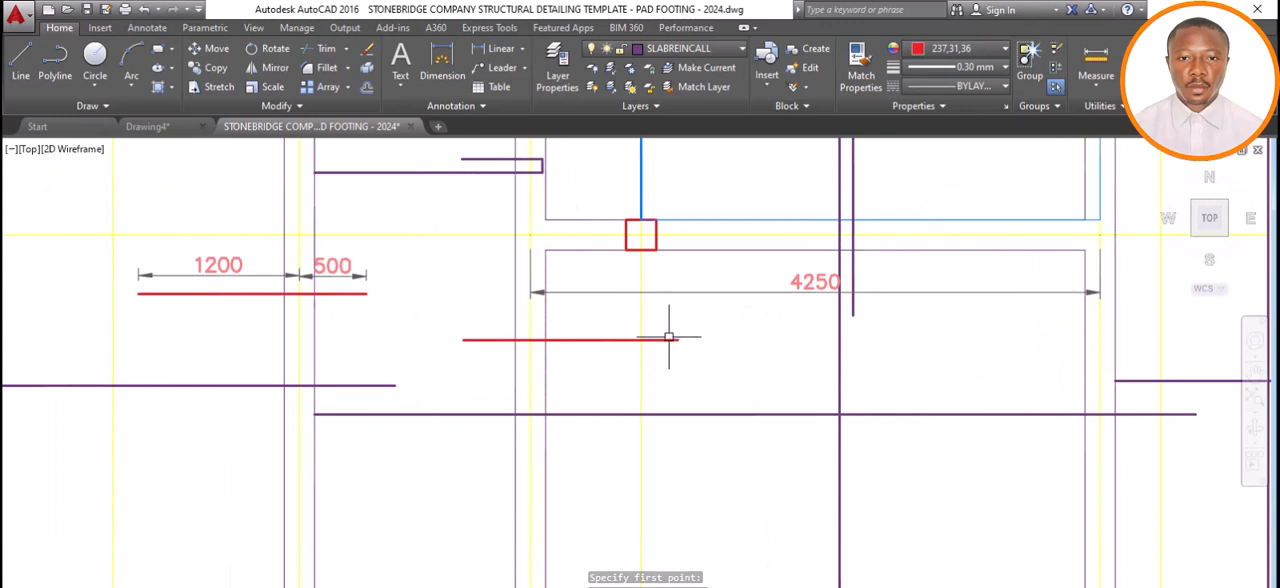
scroll(674, 345, down, 2)
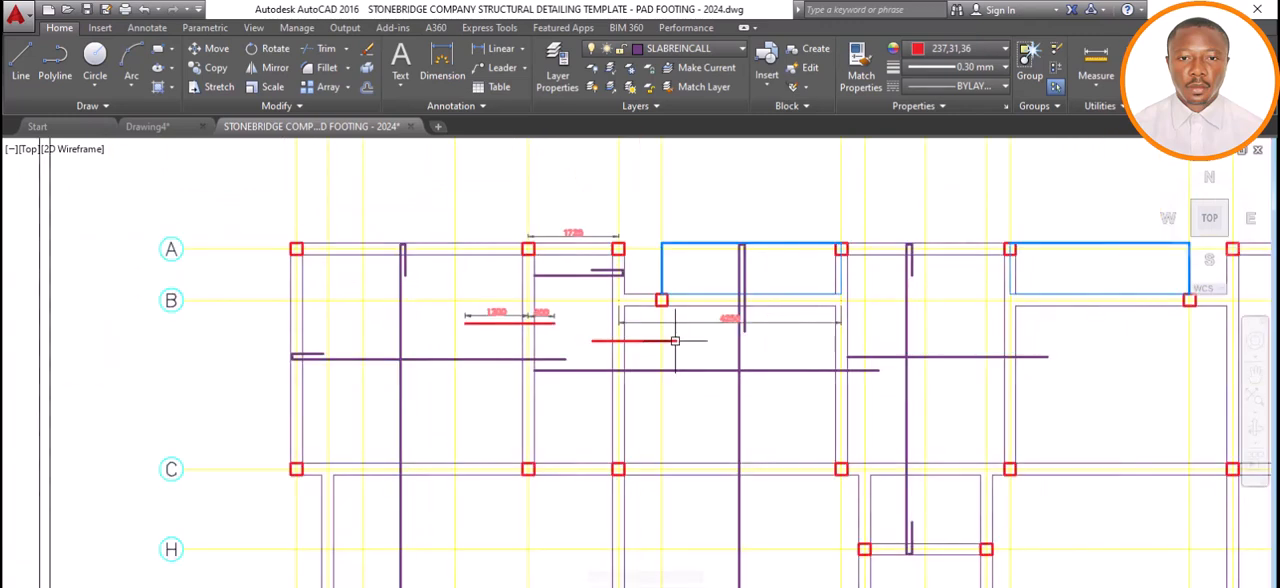
click(436, 58)
scroll(600, 335, up, 3)
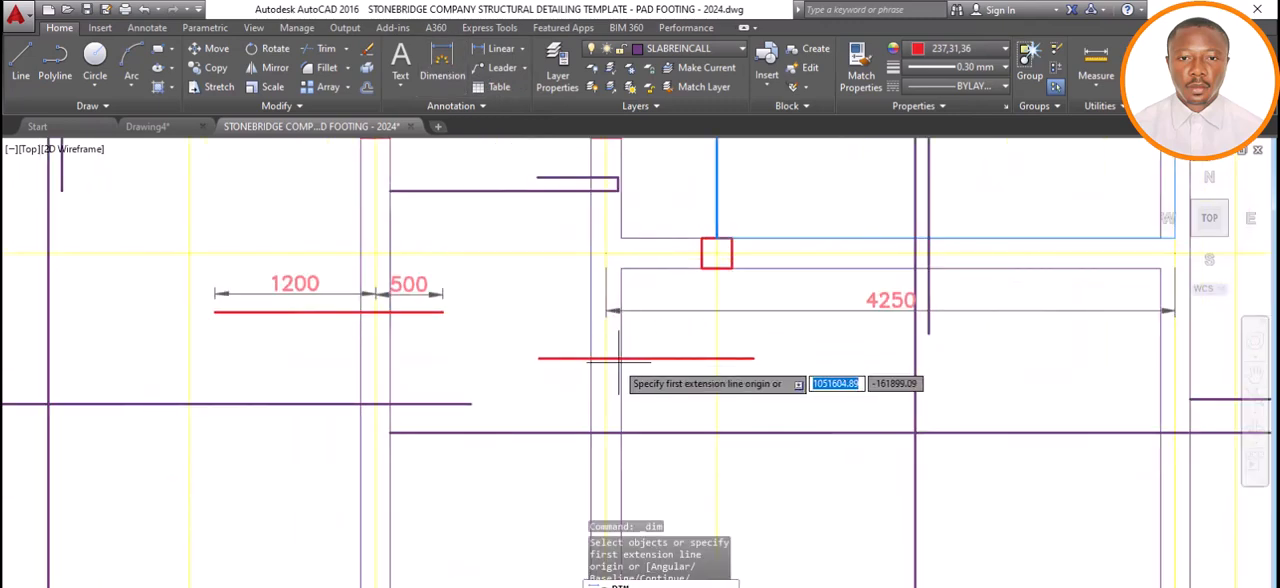
click(604, 357)
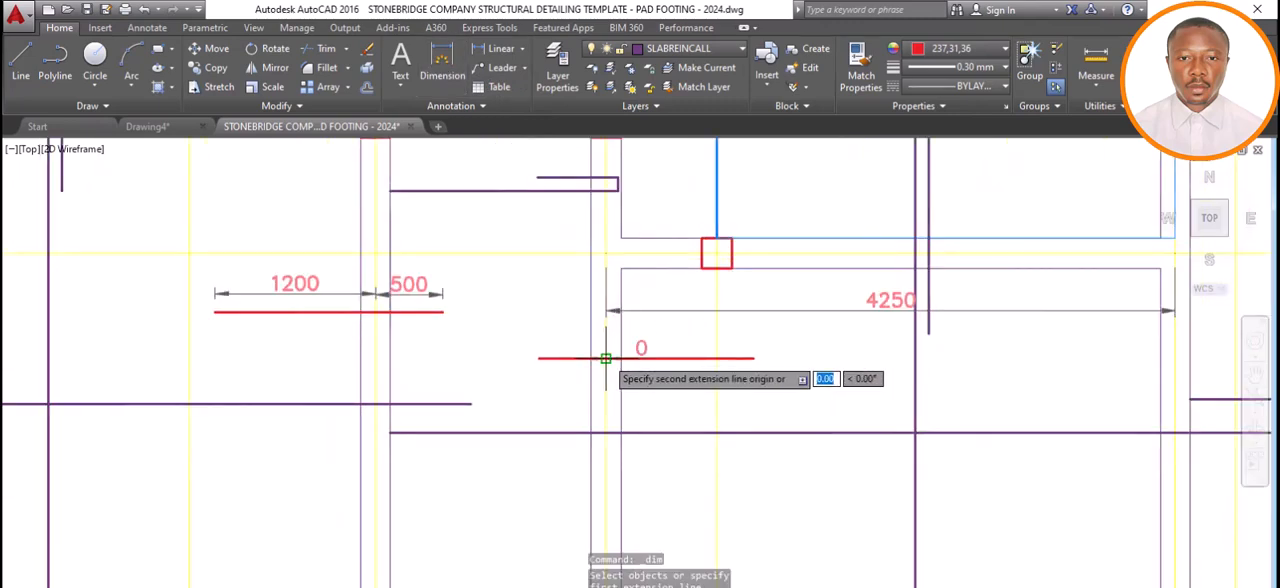
click(538, 357)
click(553, 337)
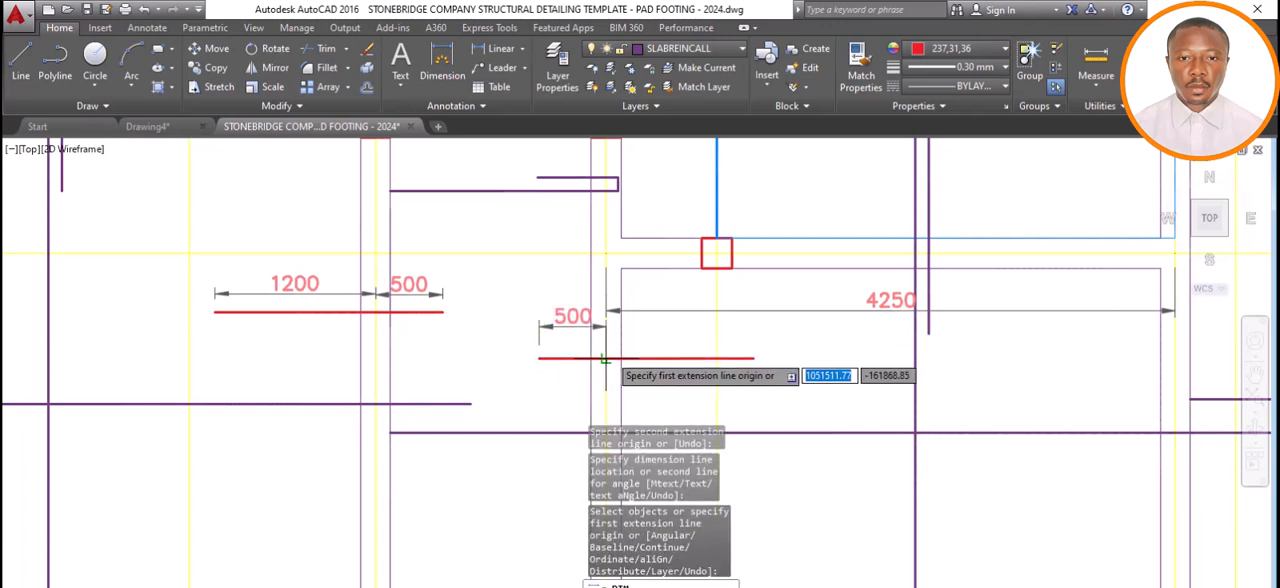
click(604, 357)
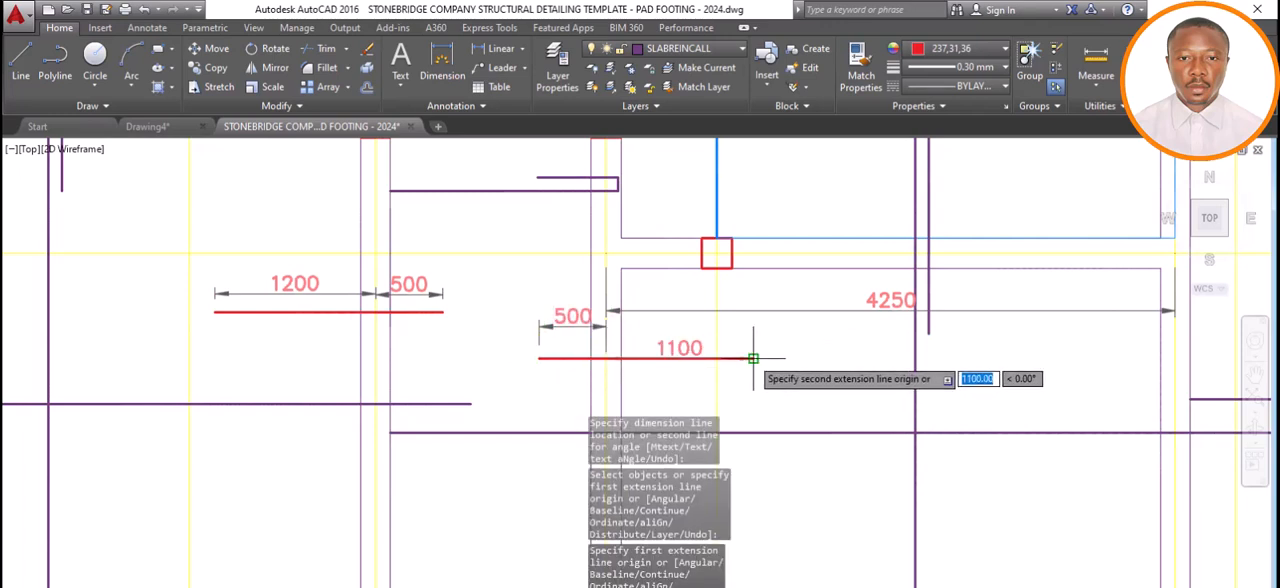
click(745, 357)
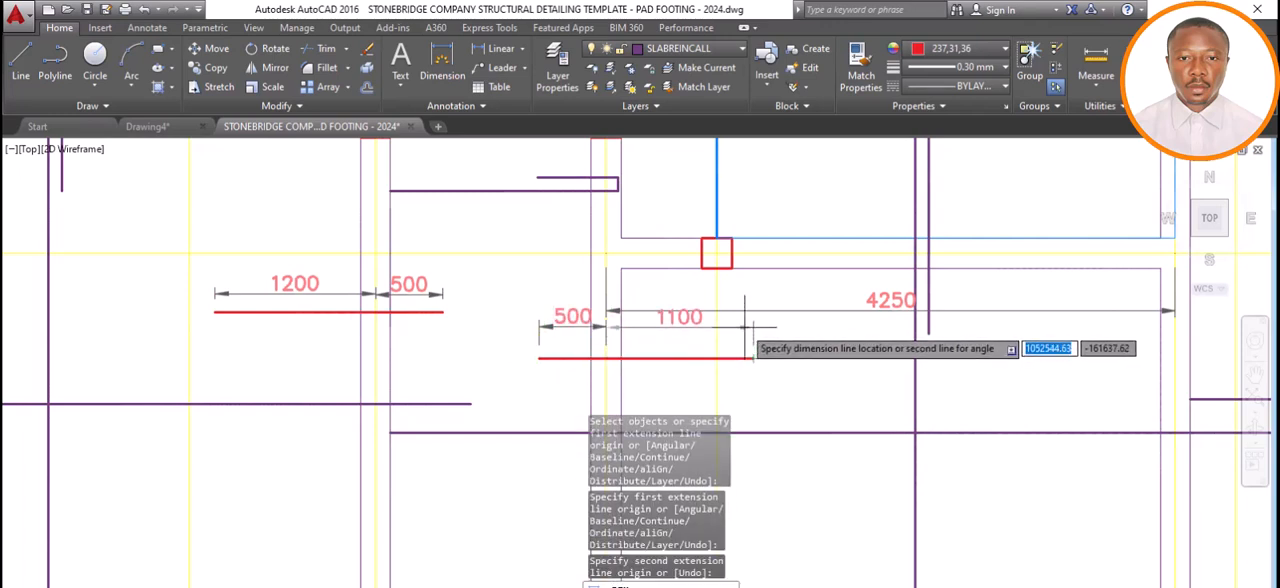
click(745, 327)
key(Escape)
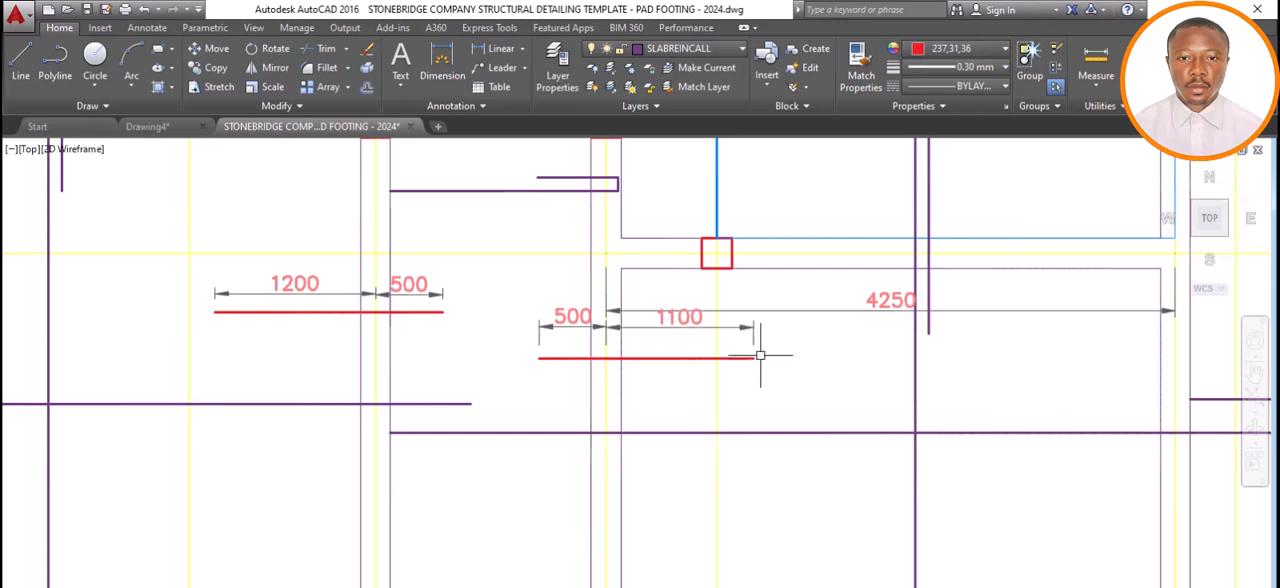
Delete the temporary 4250 and 1725 span dimensions.
click(771, 318)
key(Delete)
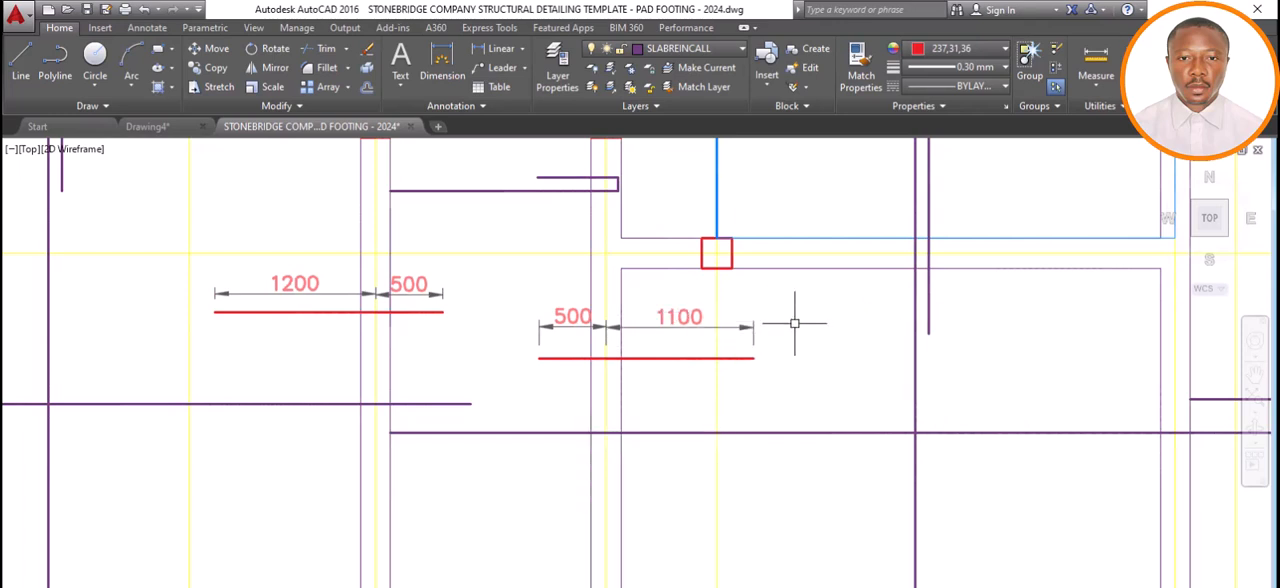
scroll(467, 340, down, 2)
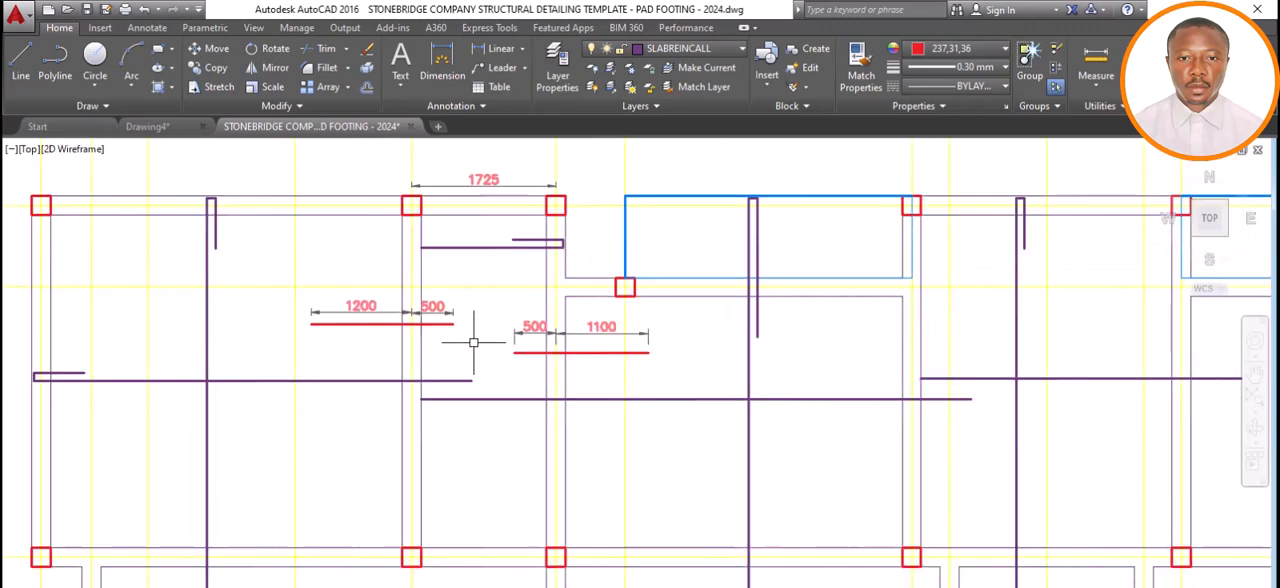
click(491, 178)
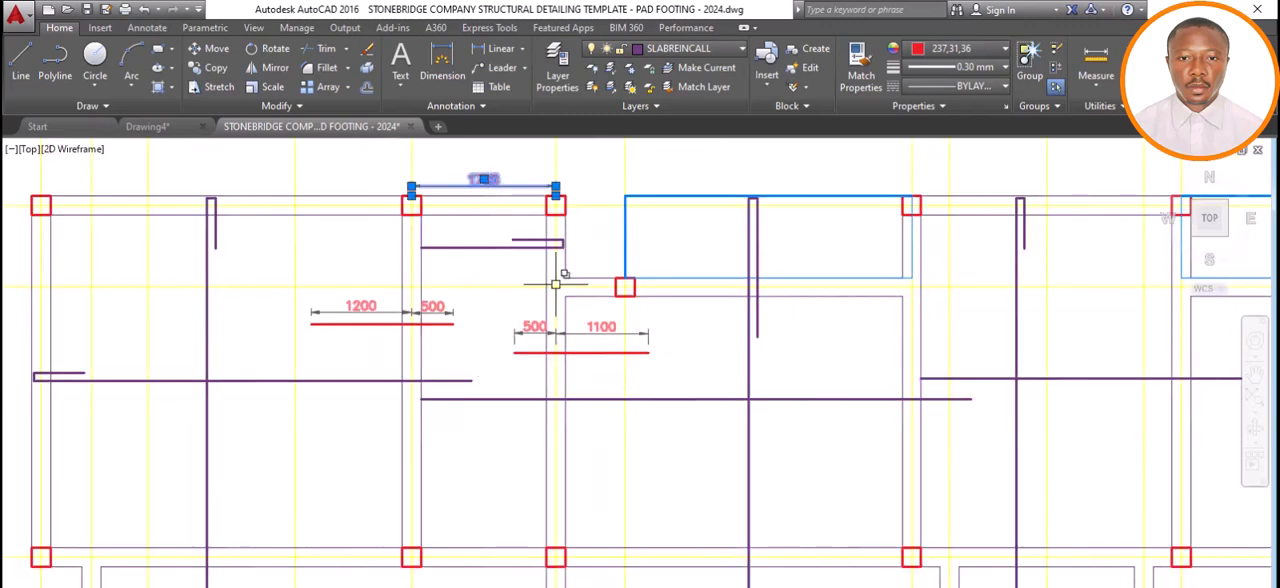
key(Delete)
scroll(568, 335, down, 4)
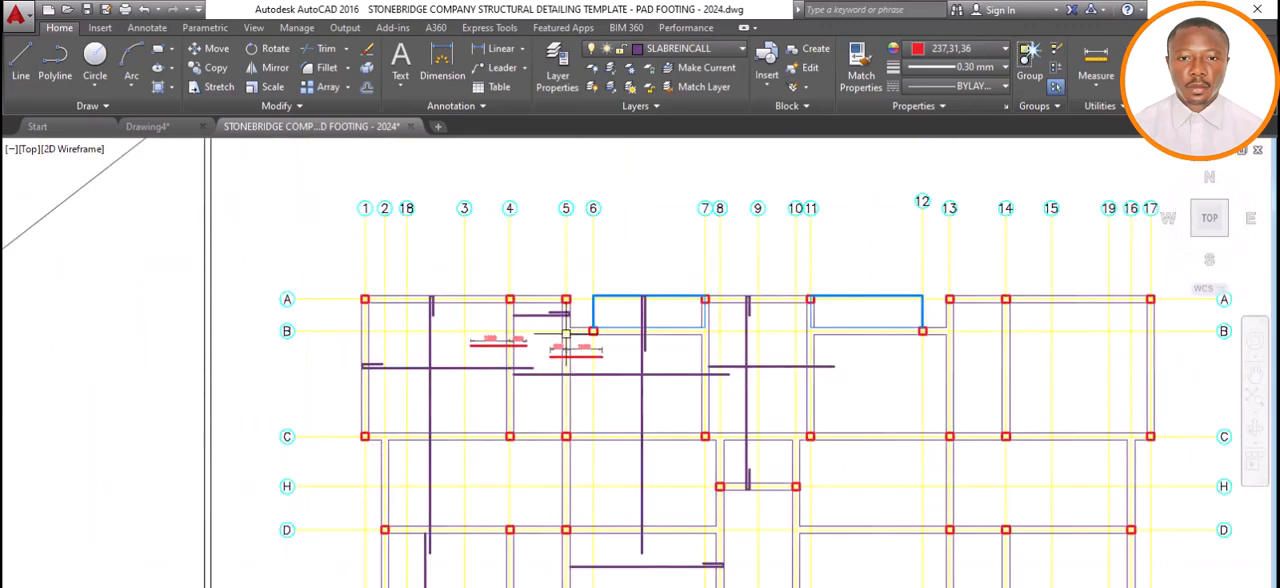
scroll(566, 335, down, 2)
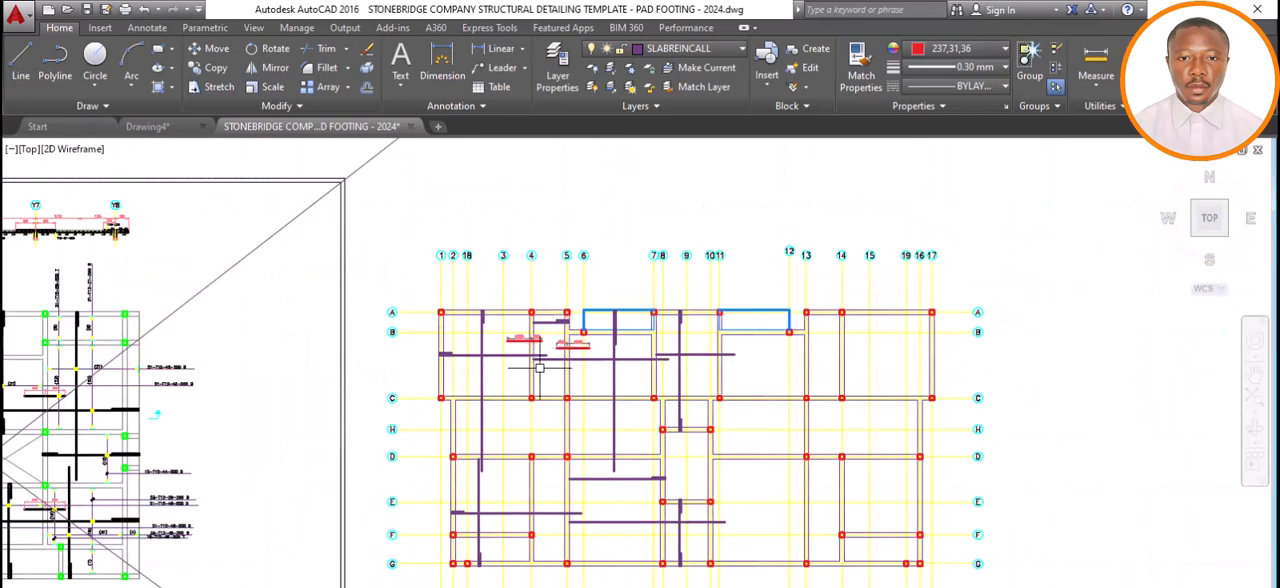
scroll(539, 339, up, 4)
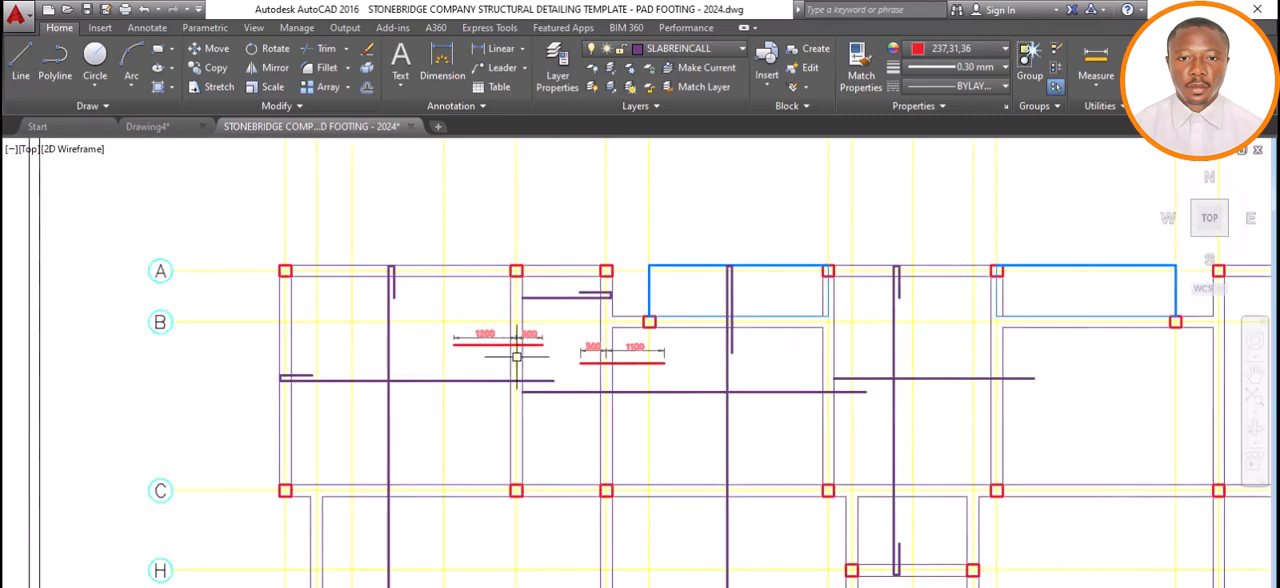
scroll(516, 357, up, 4)
scroll(523, 314, down, 4)
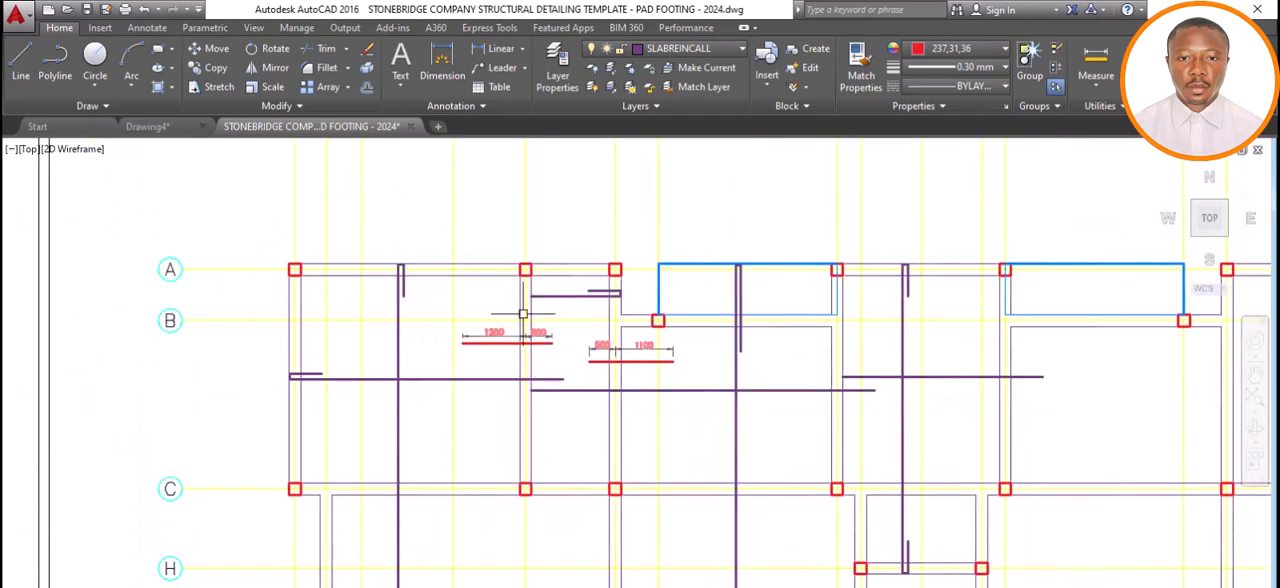
scroll(520, 420, down, 4)
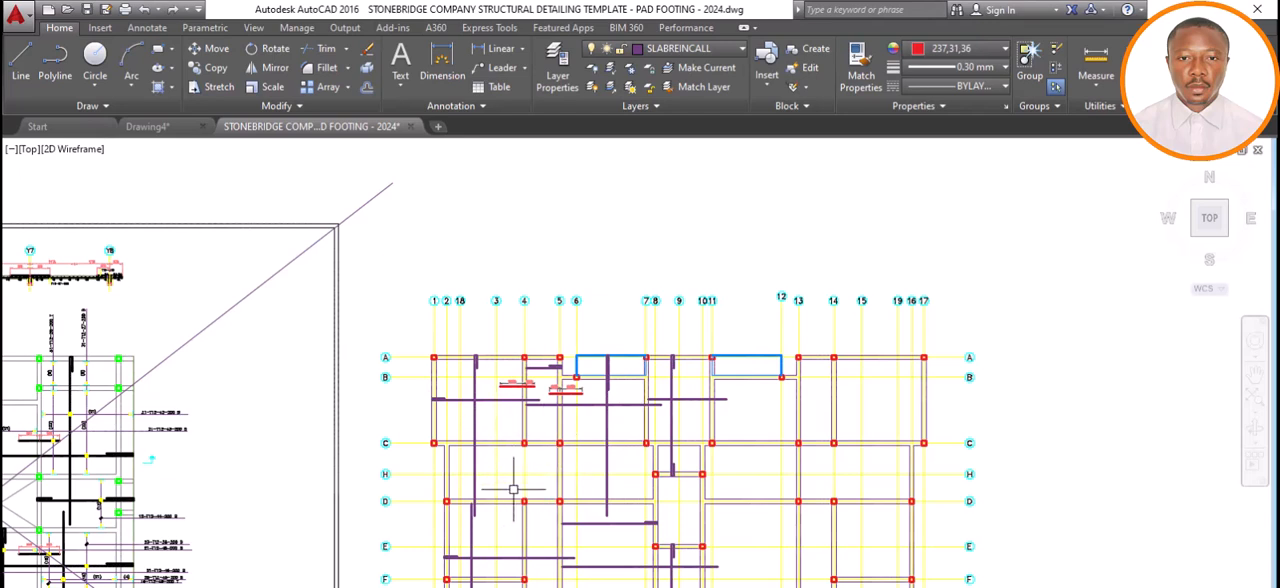
Dimension the slab span between axes 2 and 5, placing the dimension line just below axis C.
scroll(565, 483, up, 4)
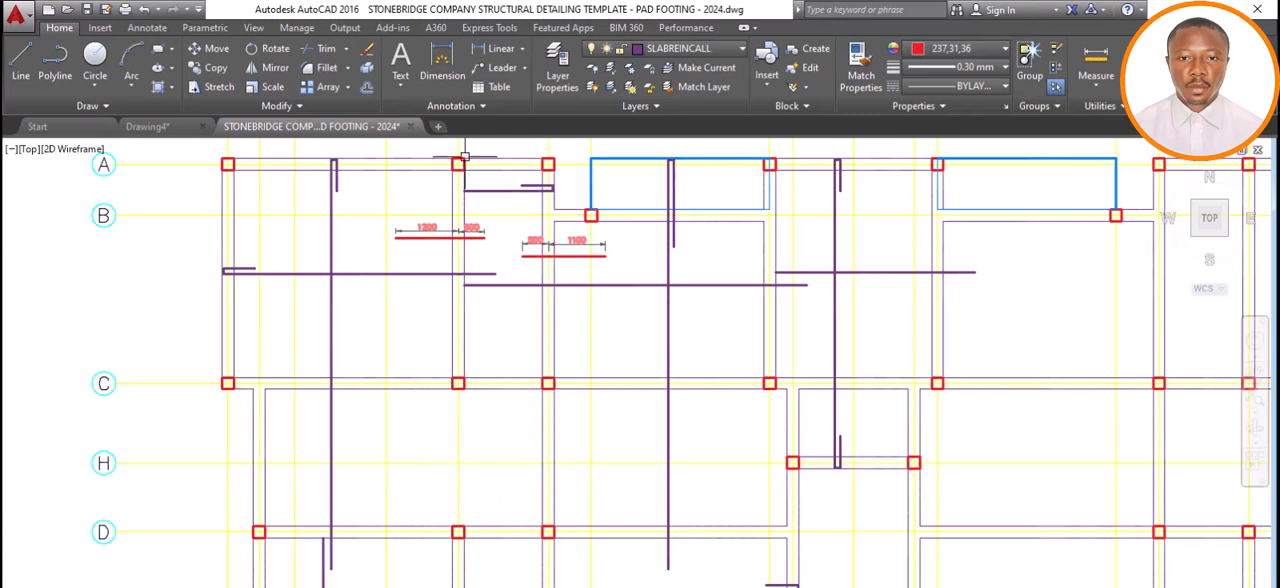
click(440, 72)
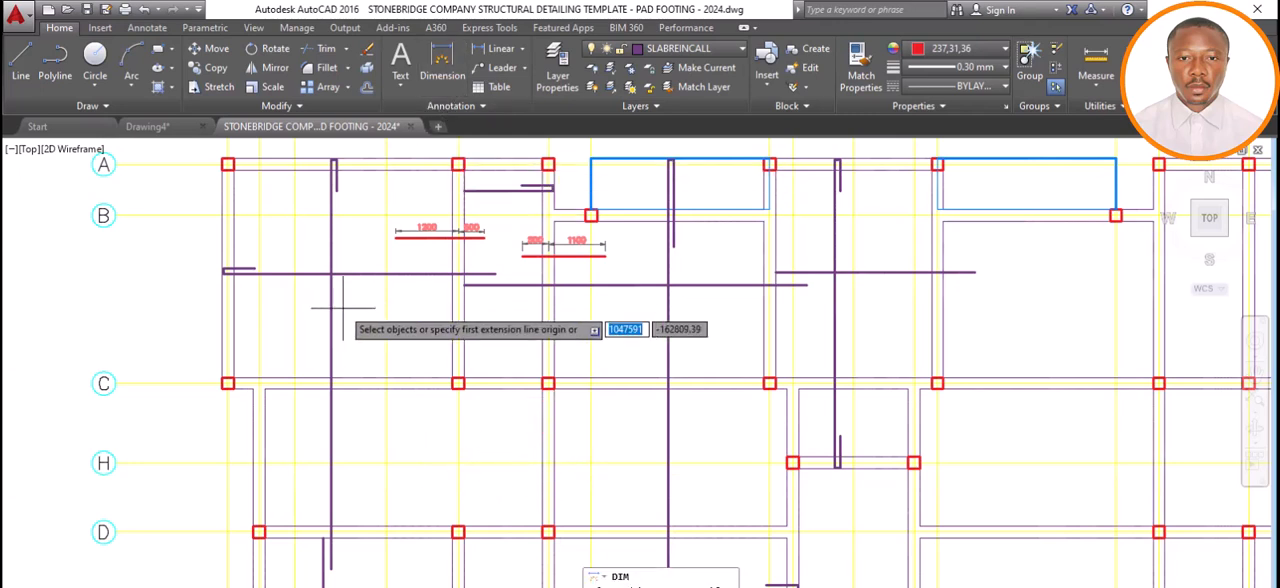
click(258, 382)
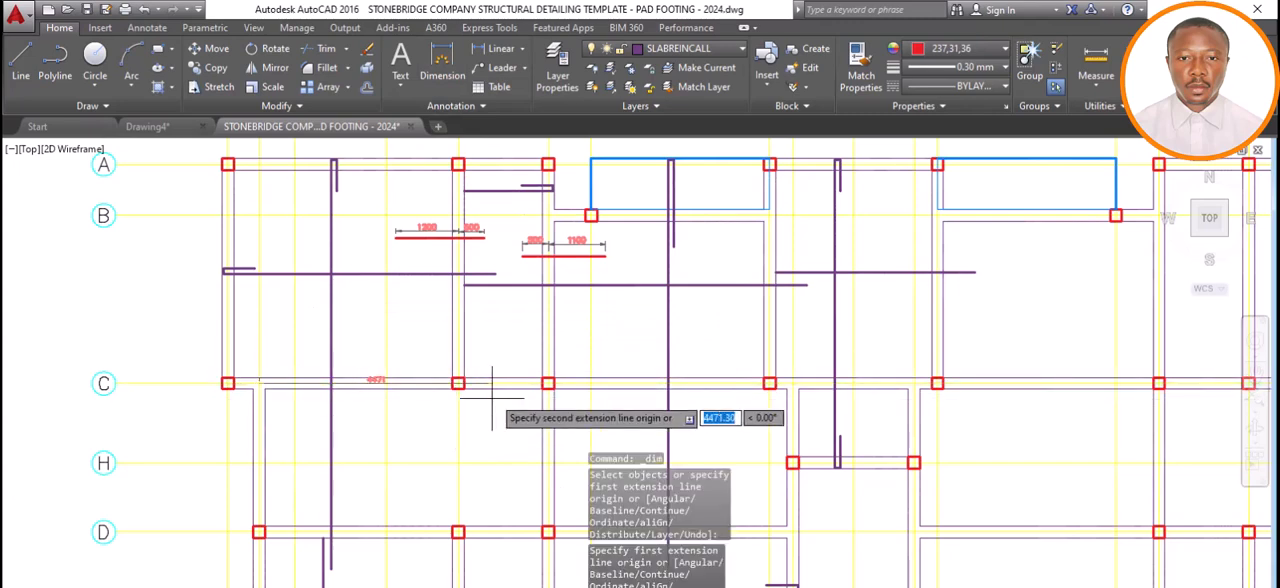
click(548, 383)
click(543, 428)
scroll(503, 428, up, 6)
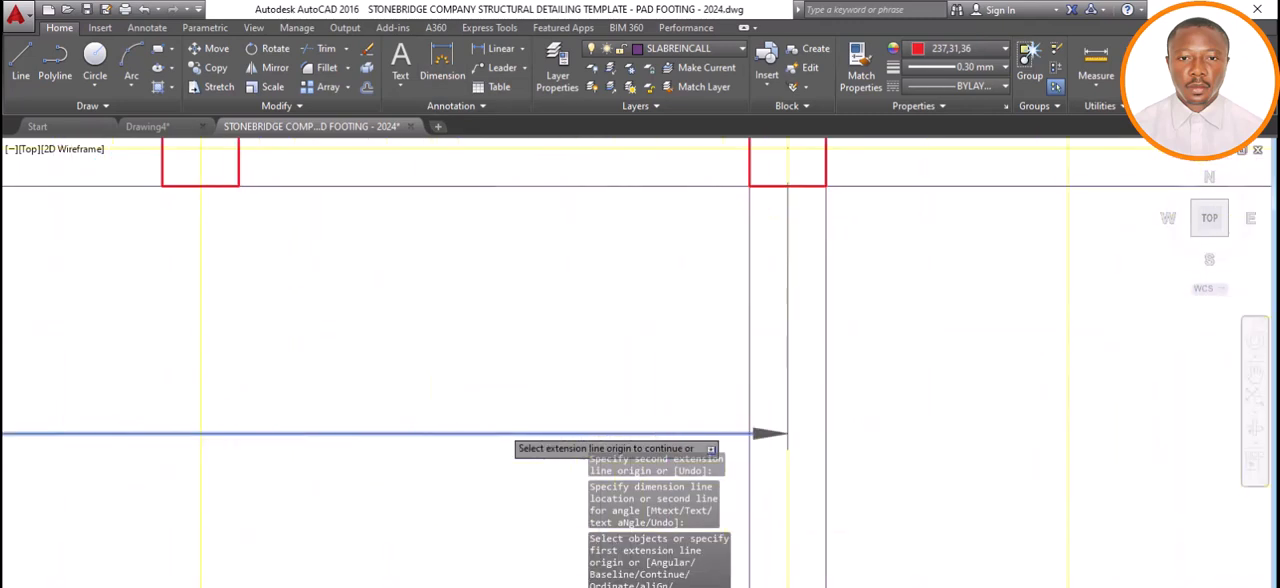
scroll(503, 427, down, 4)
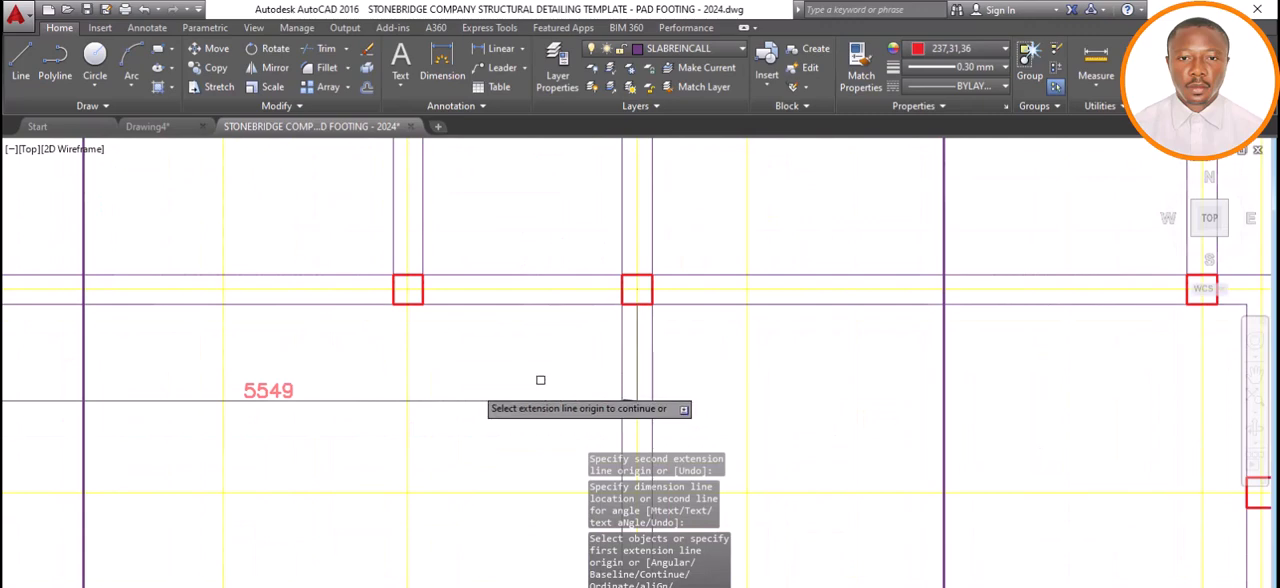
scroll(469, 393, down, 2)
scroll(332, 406, up, 2)
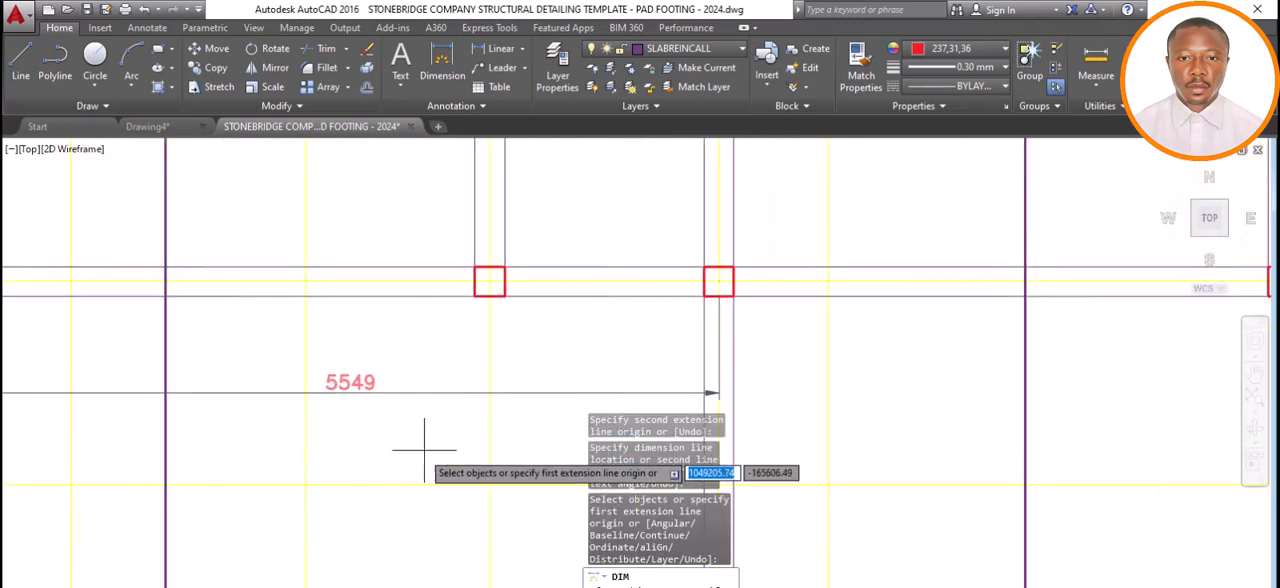
key(Escape)
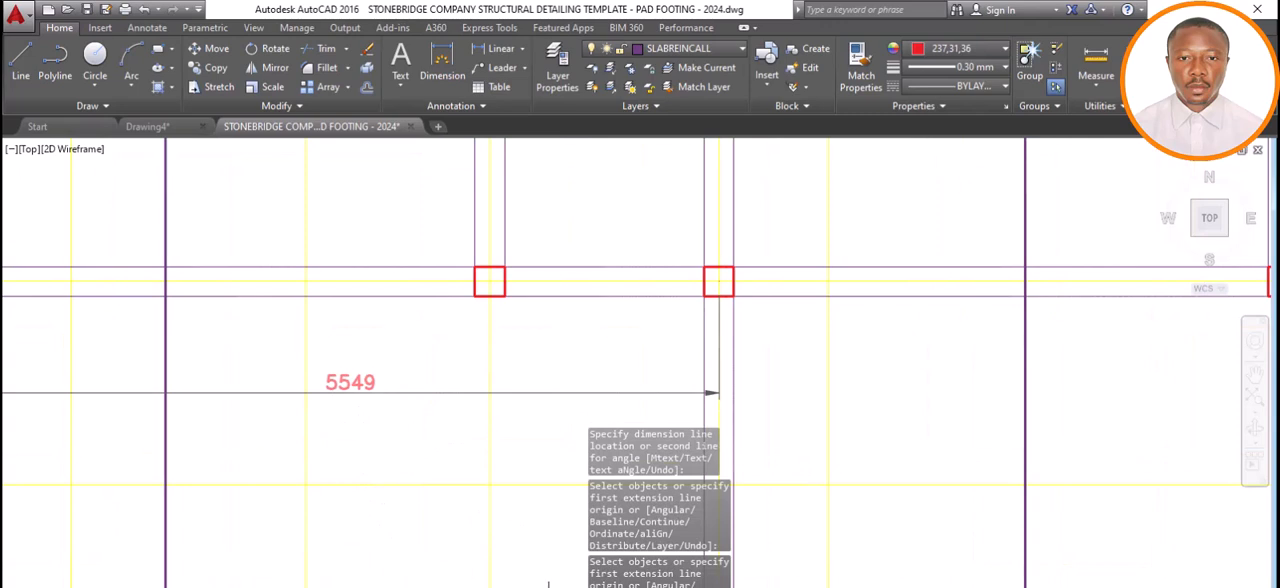
Switch to Calculator, clear the previous result and multiply the 5549 span between axes 2 and 5 by 0.25.
key(alt+Tab)
mouse_move(326, 168)
mouse_down()
mouse_move(580, 218)
mouse_move(602, 195)
mouse_move(557, 183)
mouse_up()
click(584, 384)
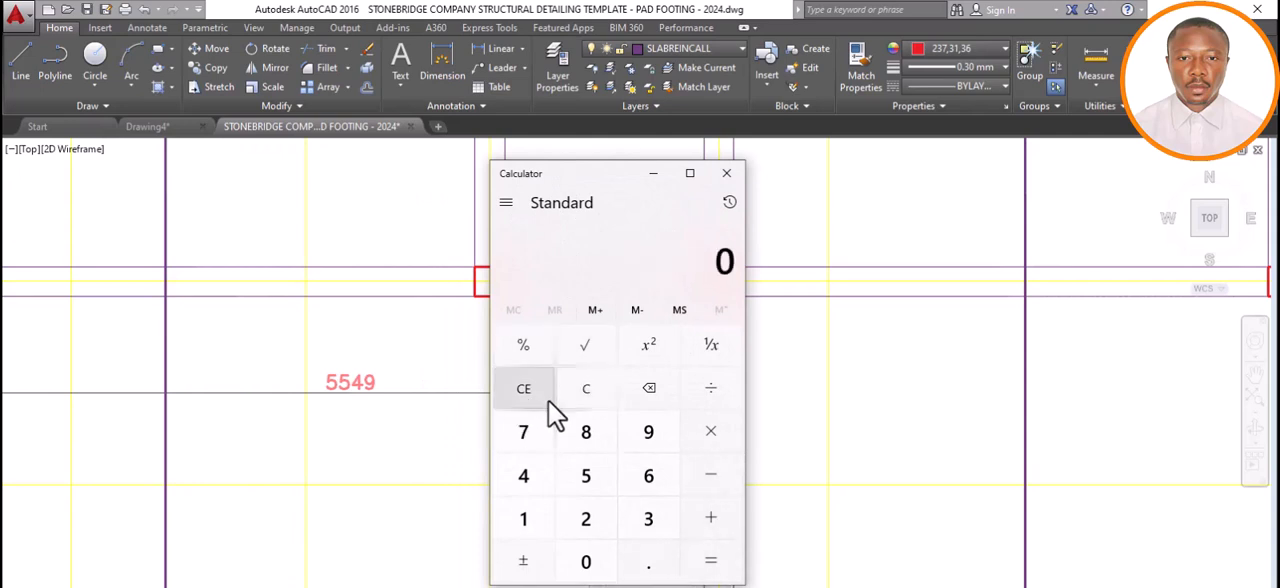
click(591, 484)
click(527, 480)
click(648, 434)
click(716, 434)
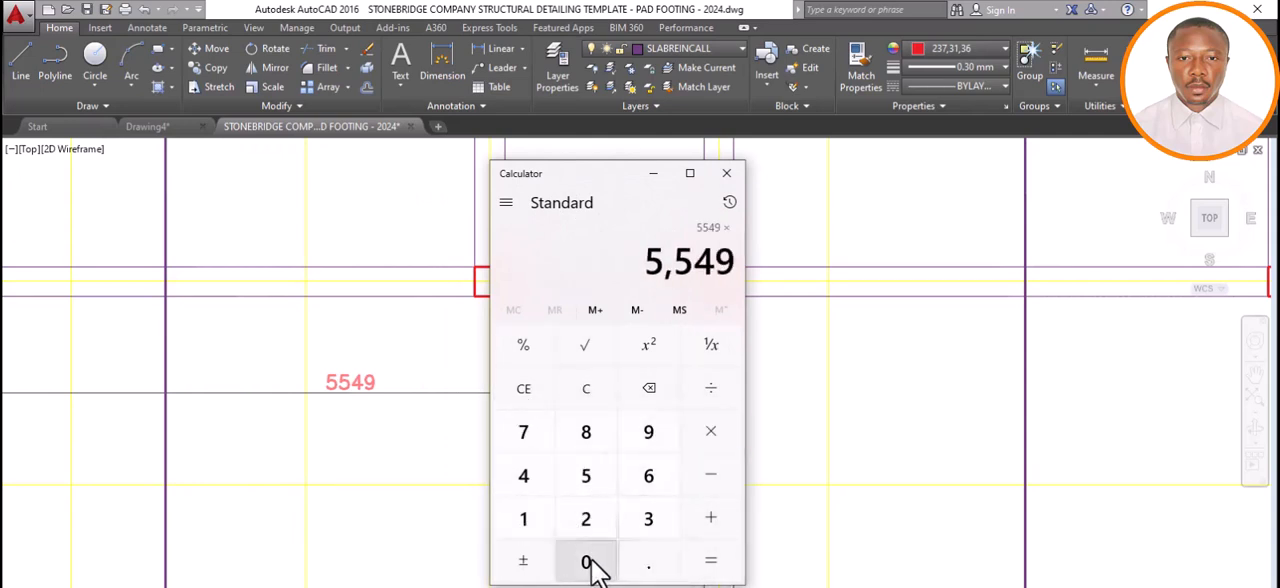
click(588, 561)
click(646, 562)
click(588, 519)
click(587, 476)
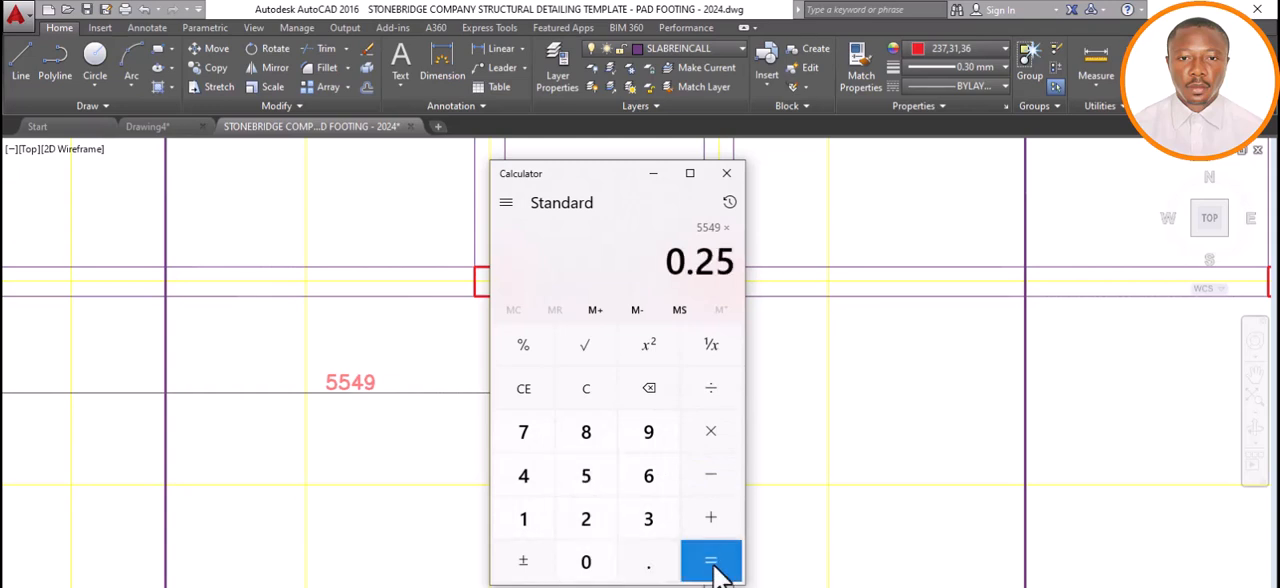
click(711, 561)
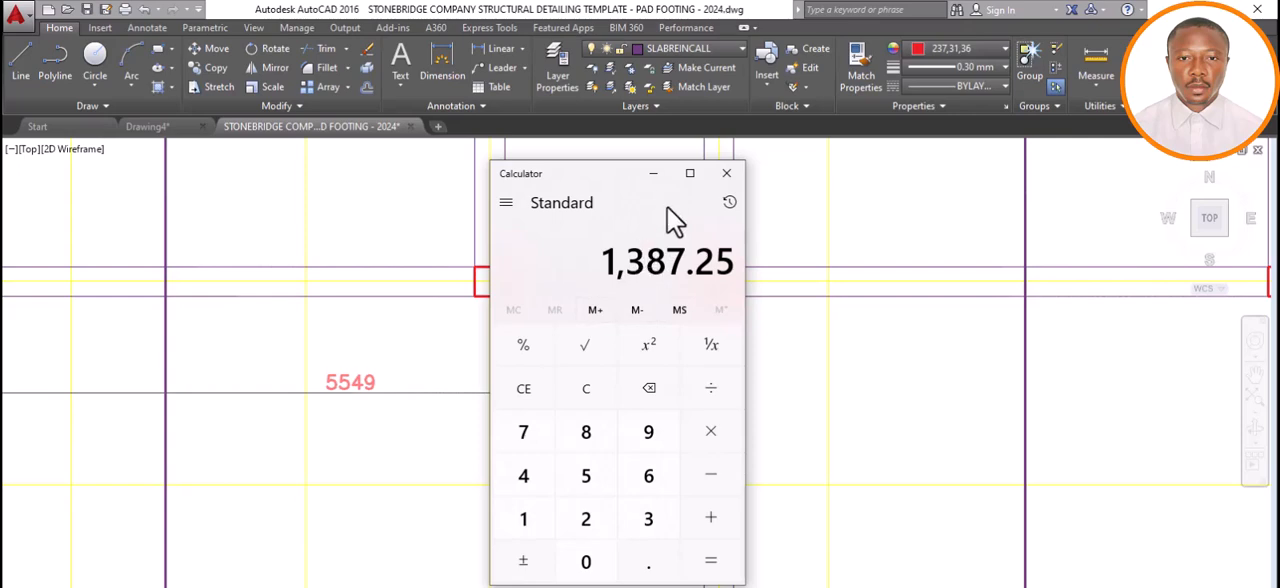
Return to AutoCAD and draw a horizontal 1400 line leftward from the axis 5 centreline, between axes C and H.
click(653, 176)
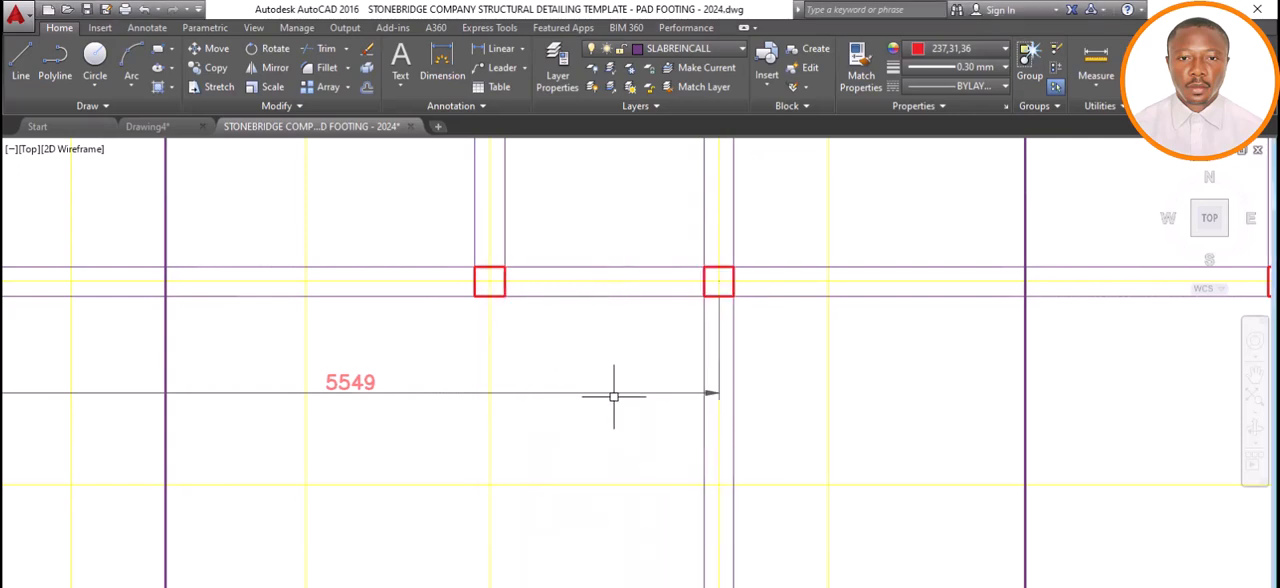
scroll(517, 373, down, 4)
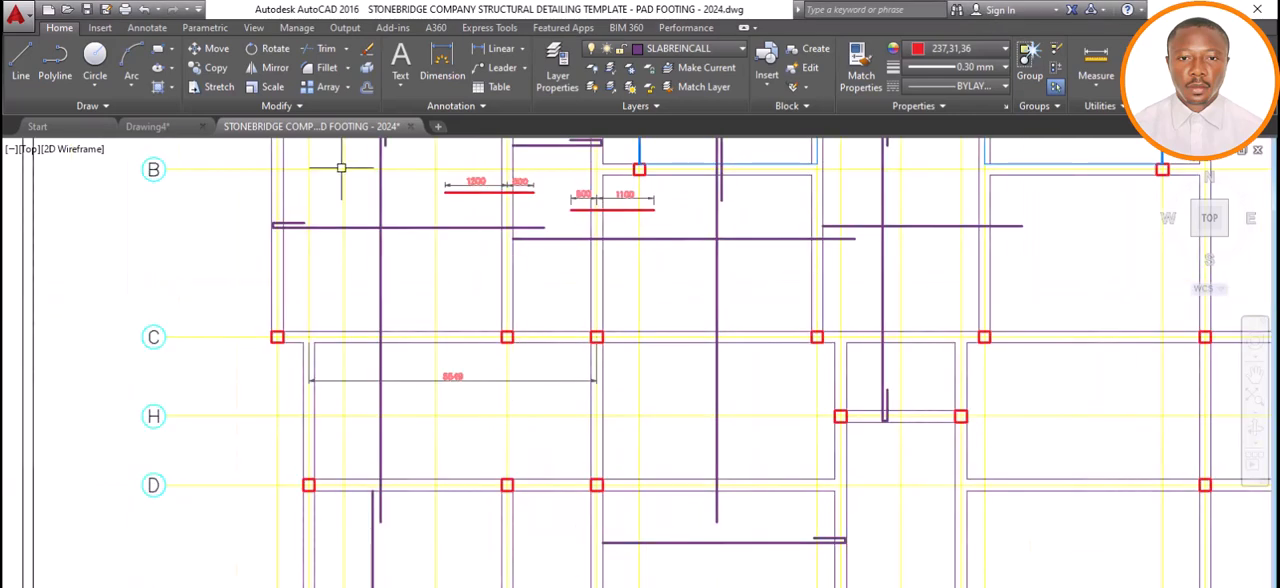
click(21, 57)
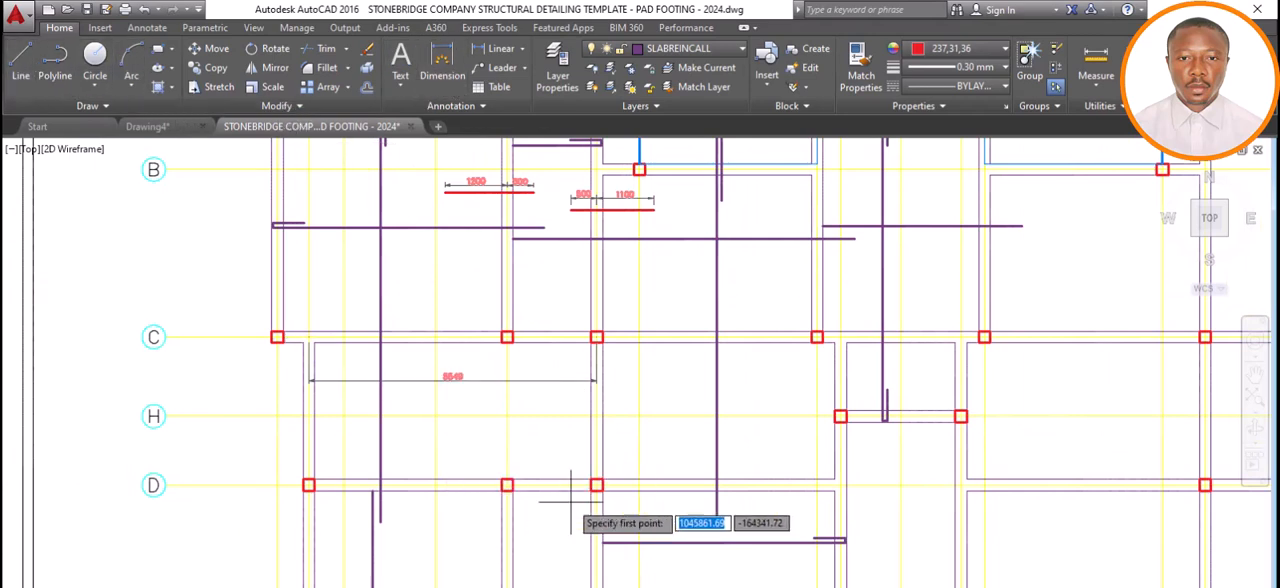
click(595, 405)
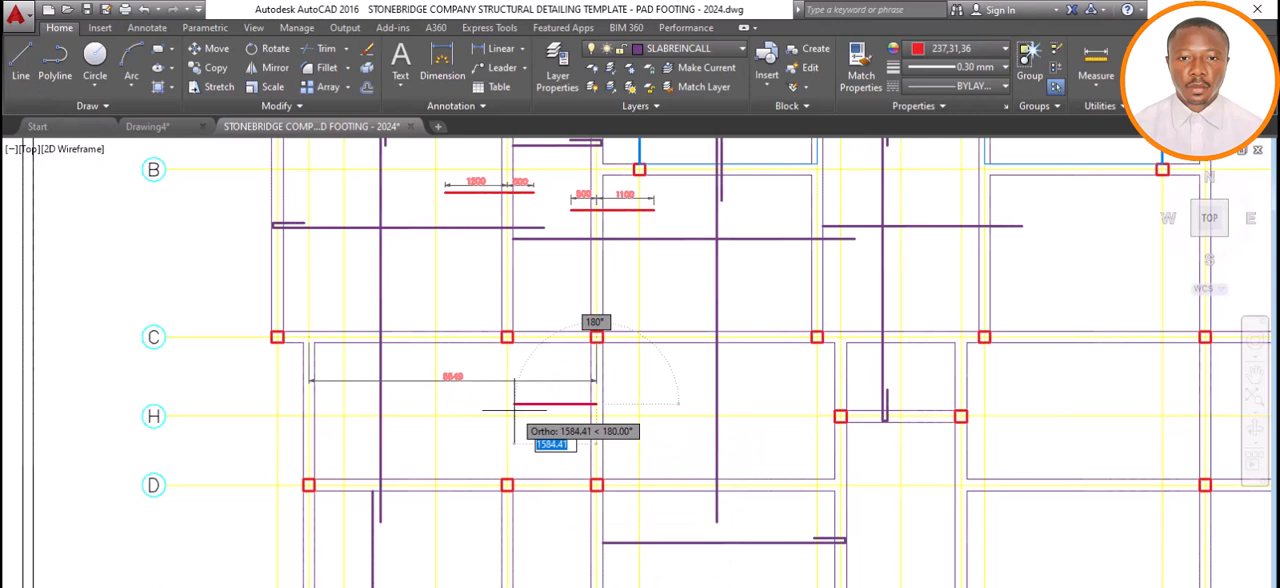
click(601, 409)
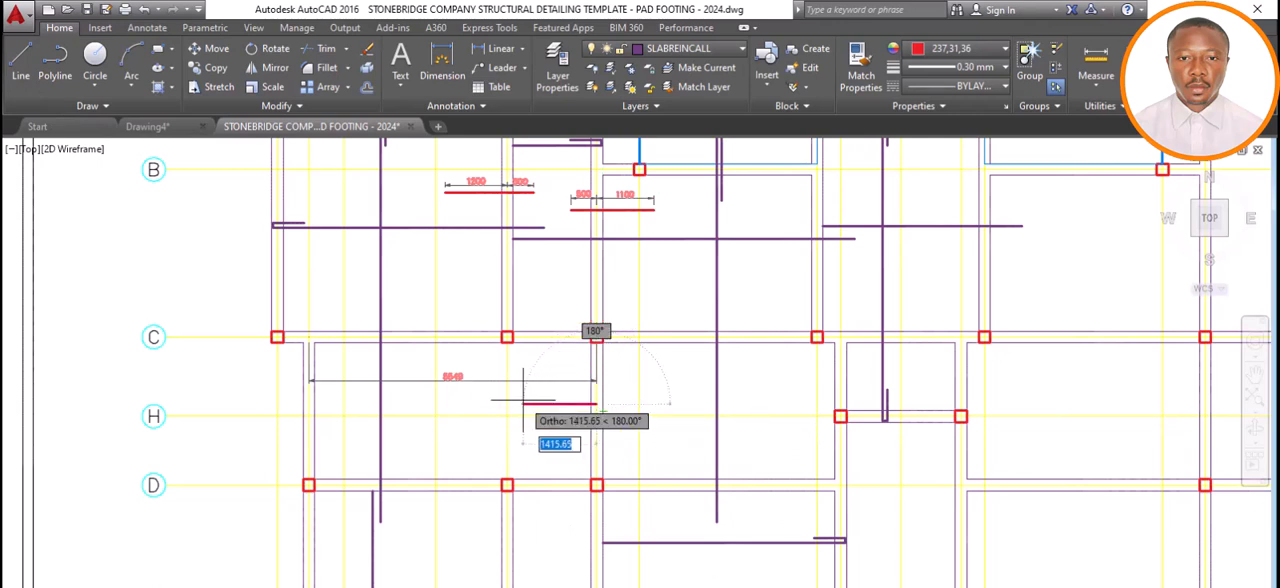
text(1400)
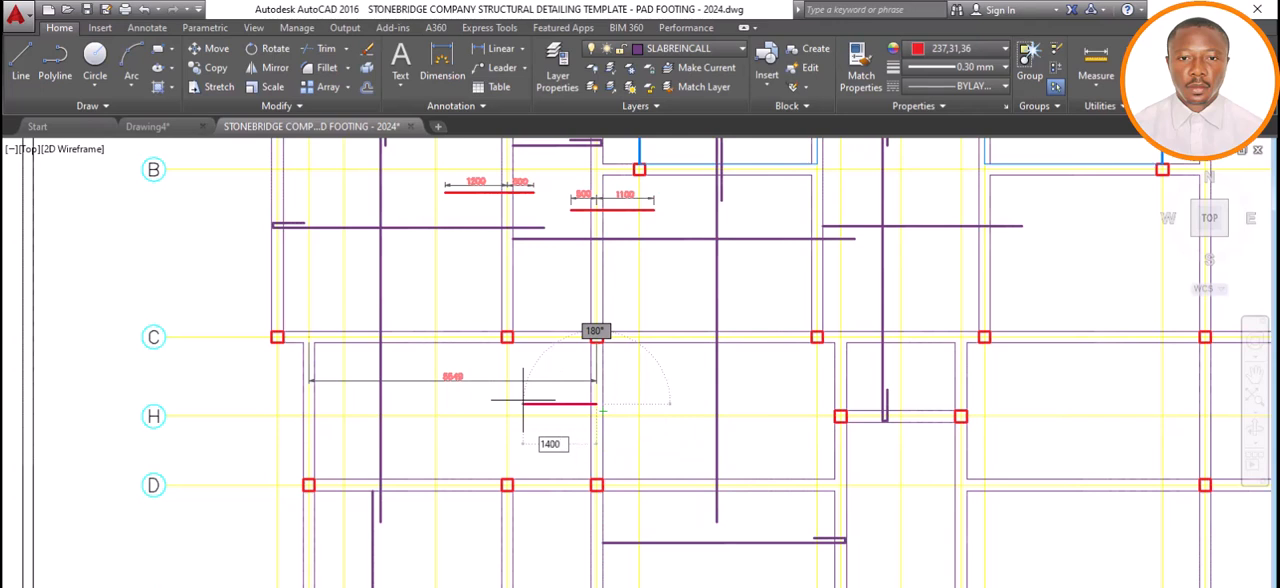
key(Return)
key(Escape)
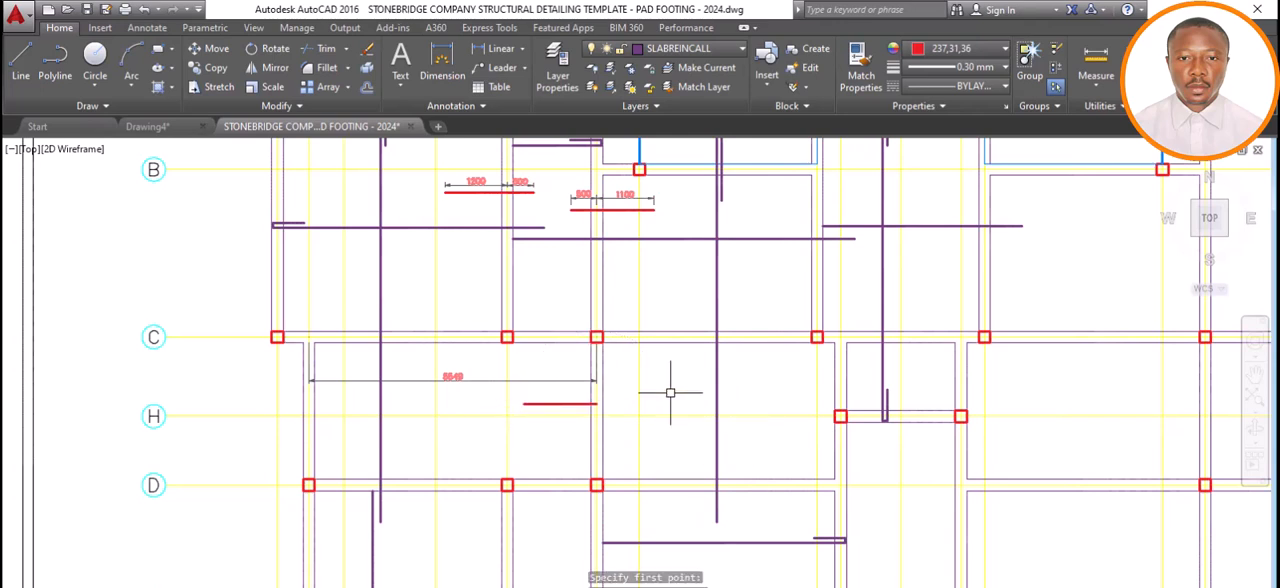
Dimension the adjoining slab span between axes 5 and 8, placing the dimension line just below axis C.
click(449, 44)
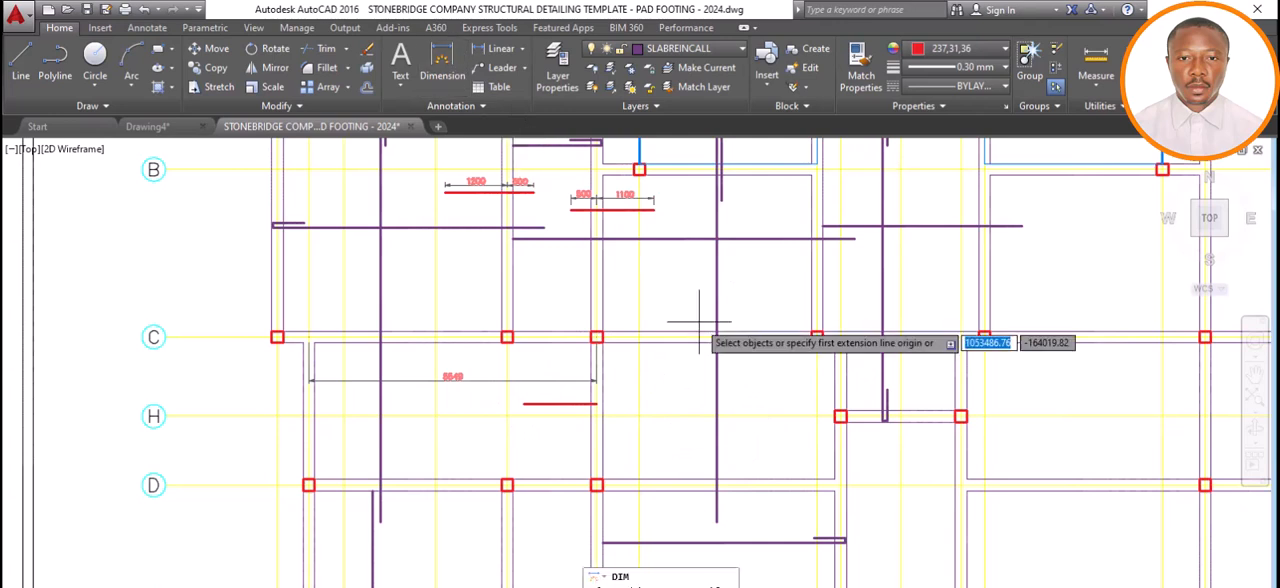
click(596, 337)
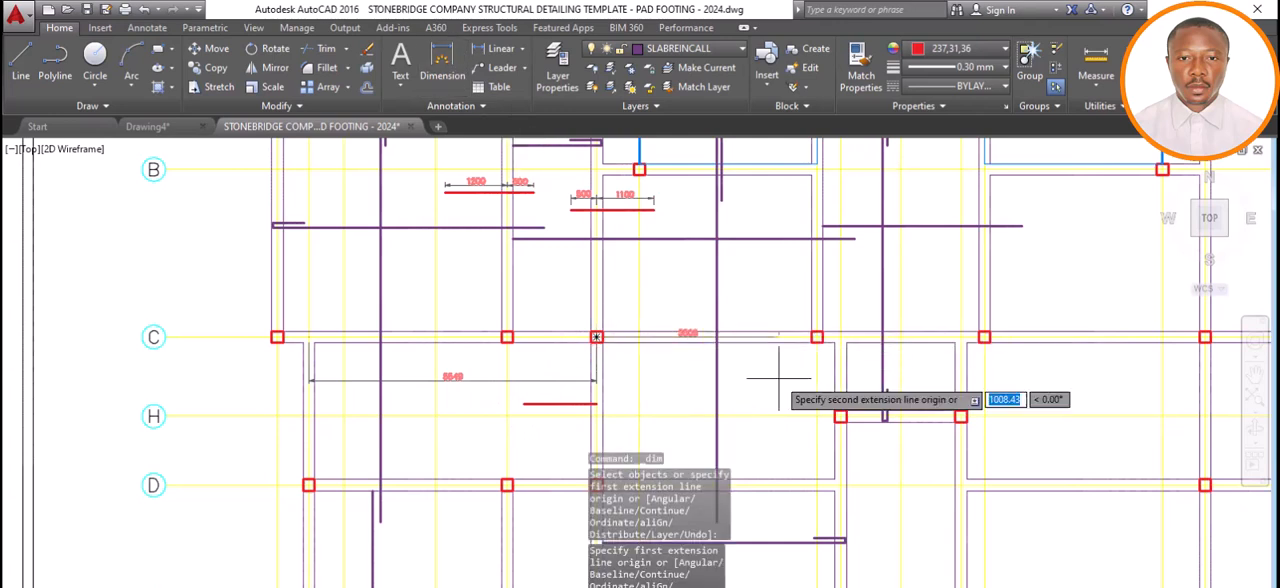
click(839, 337)
click(808, 372)
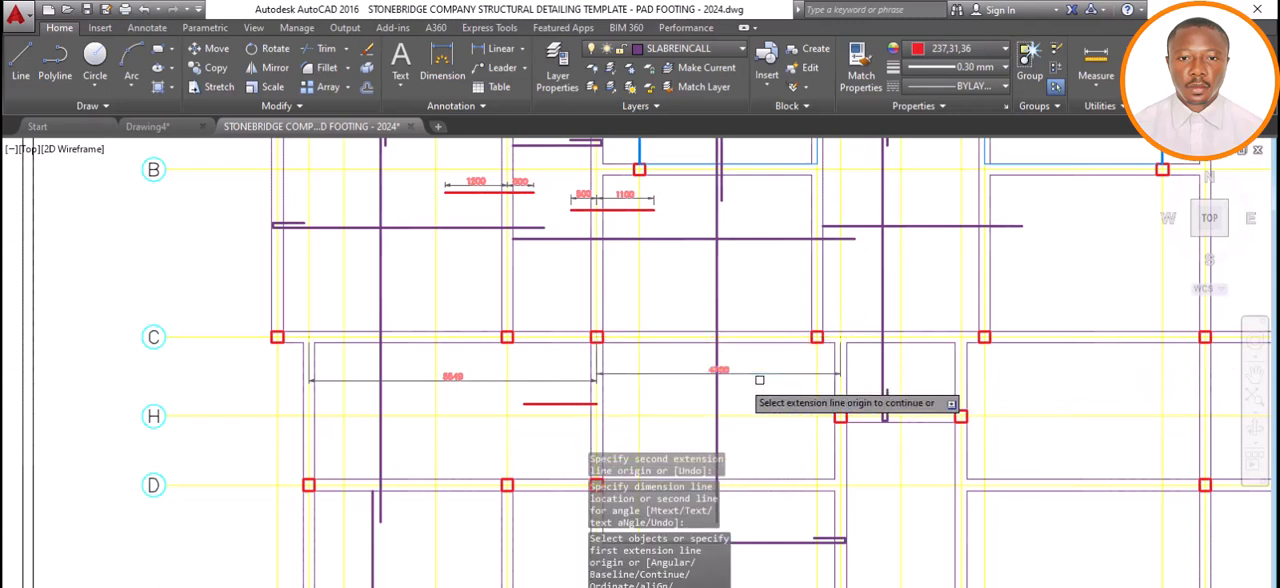
scroll(743, 385, up, 3)
scroll(743, 382, up, 2)
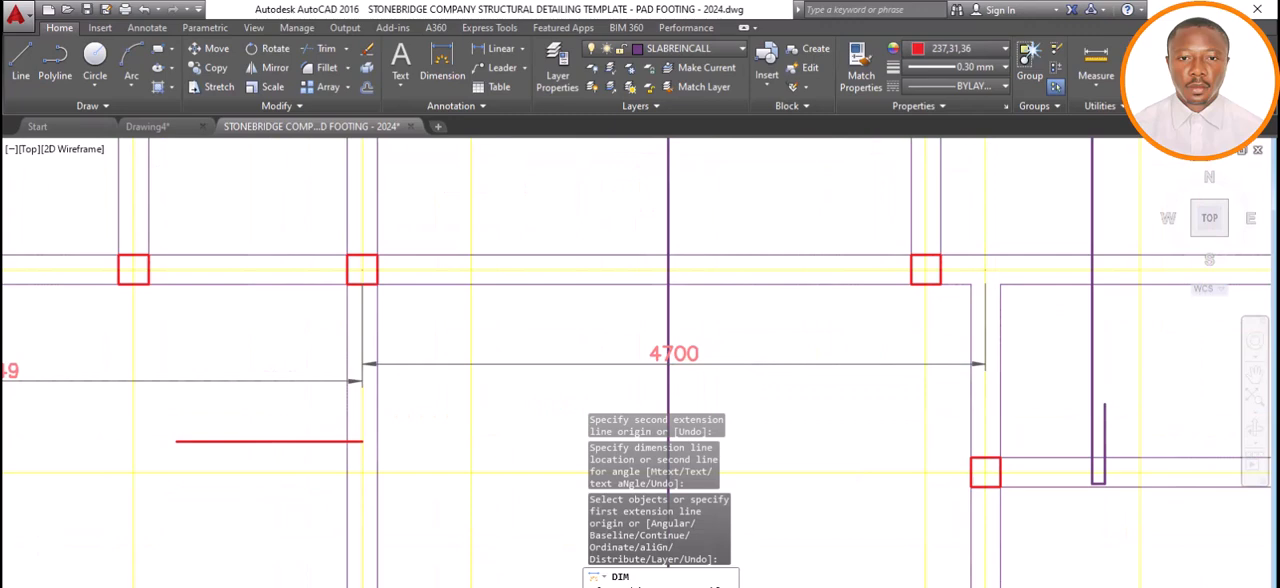
Switch to Calculator, clear the previous result and multiply 0.25 by the 4700 span between axes 5 and 8.
click(414, 587)
drag(579, 178, 334, 183)
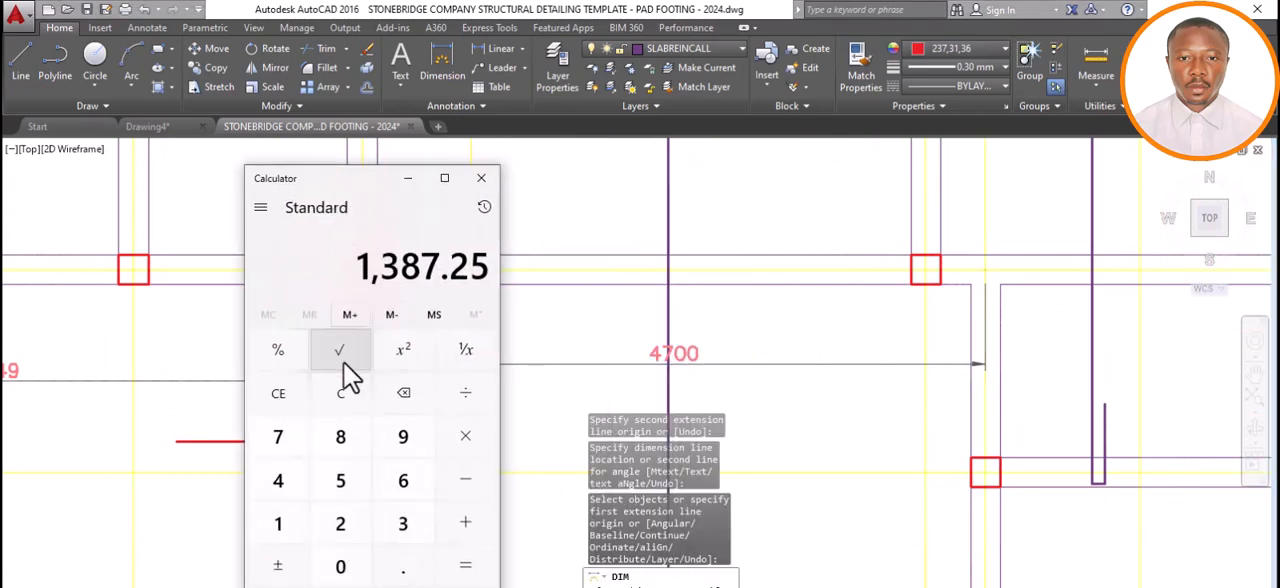
click(330, 400)
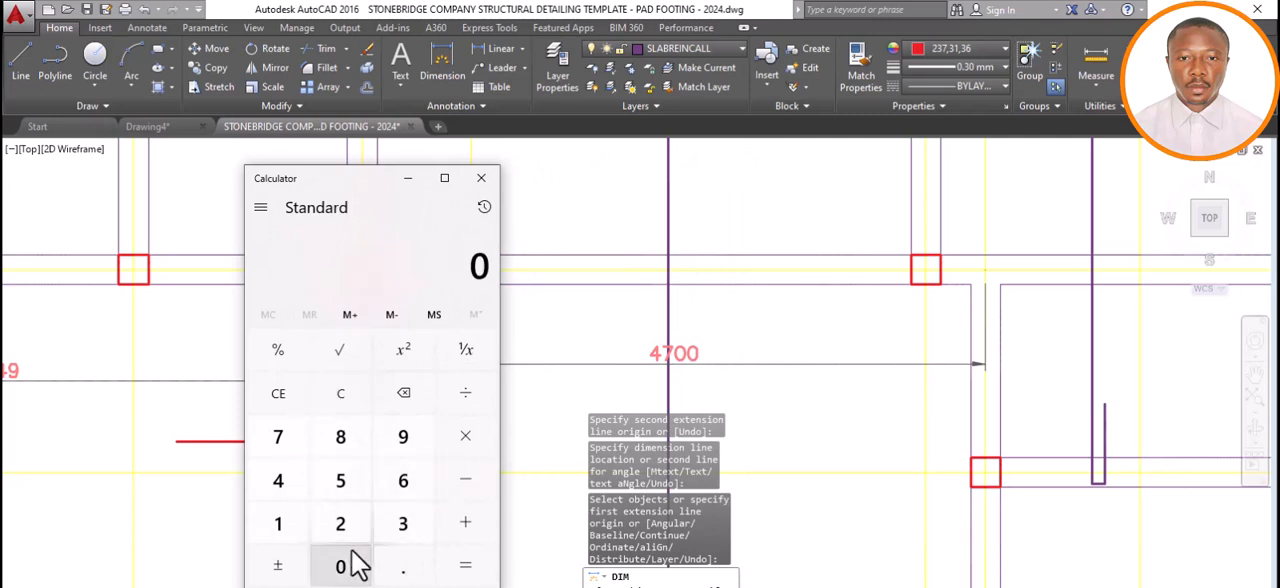
click(400, 568)
click(338, 520)
click(335, 490)
click(464, 440)
click(278, 480)
click(278, 436)
double_click(340, 566)
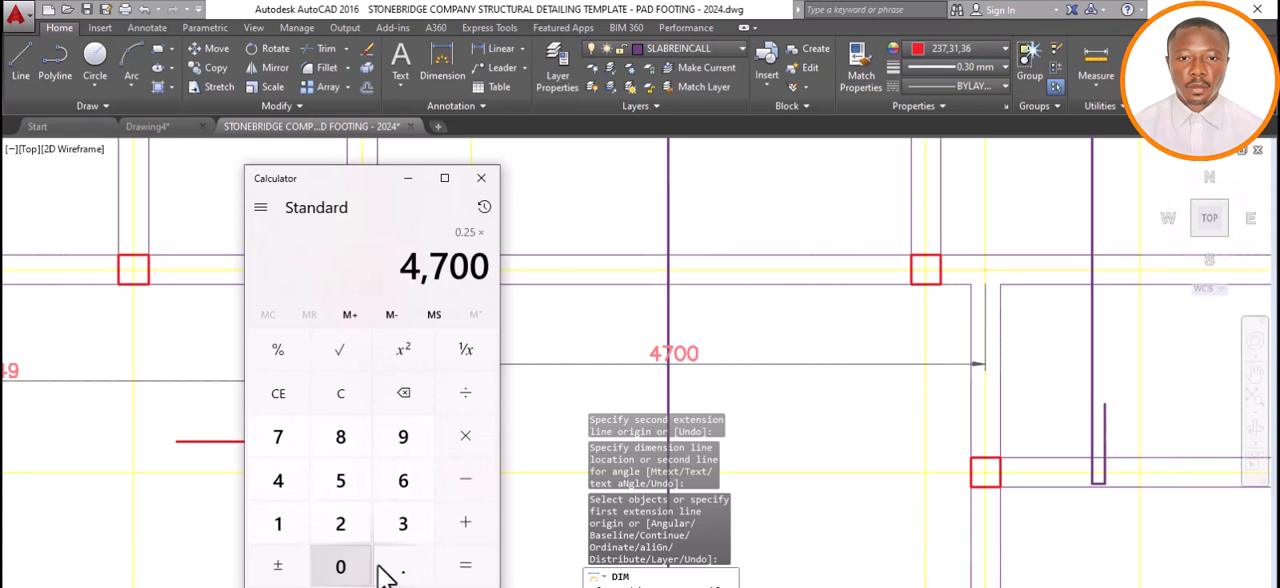
click(462, 570)
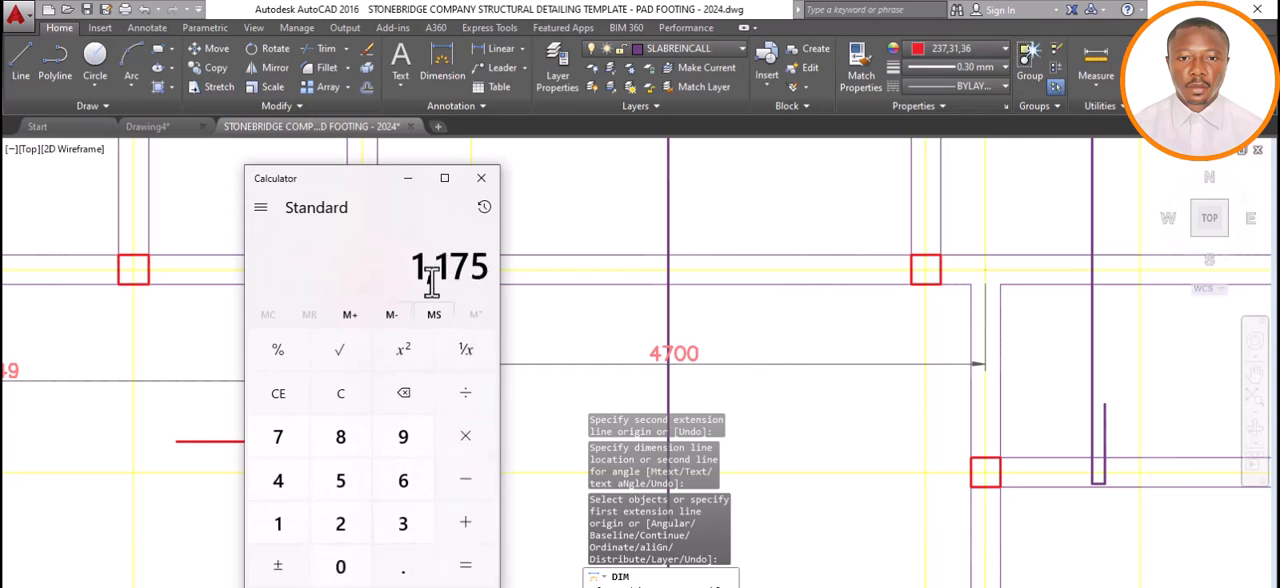
Return to AutoCAD and draw a horizontal 1200 line rightward from the new red bar's end on the axis 5 centreline.
click(408, 179)
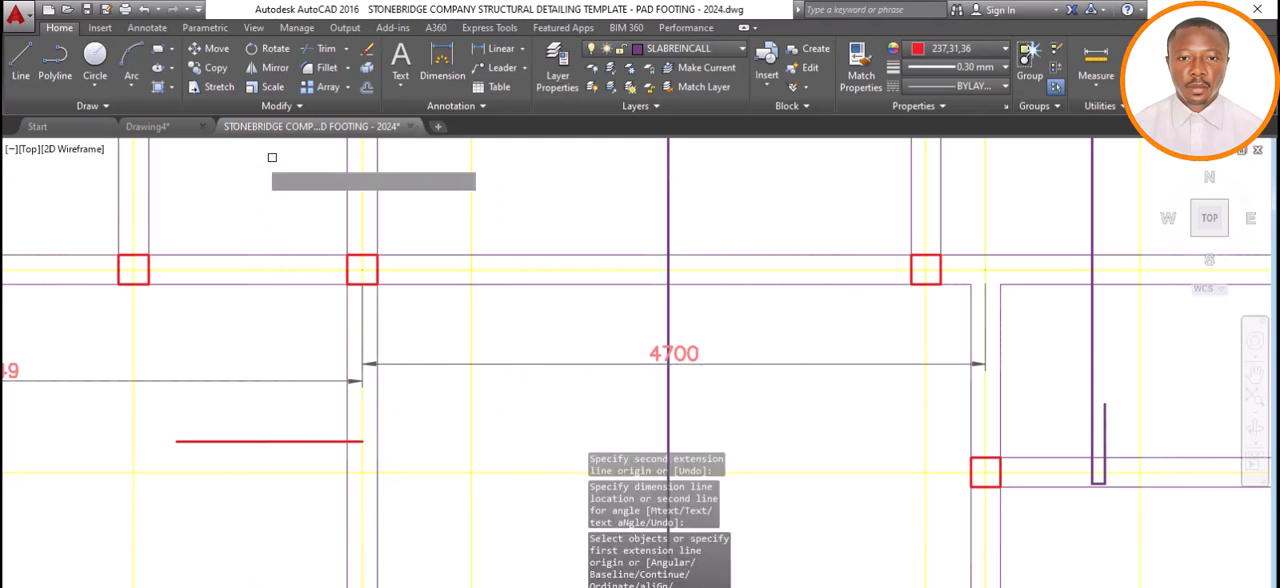
click(22, 64)
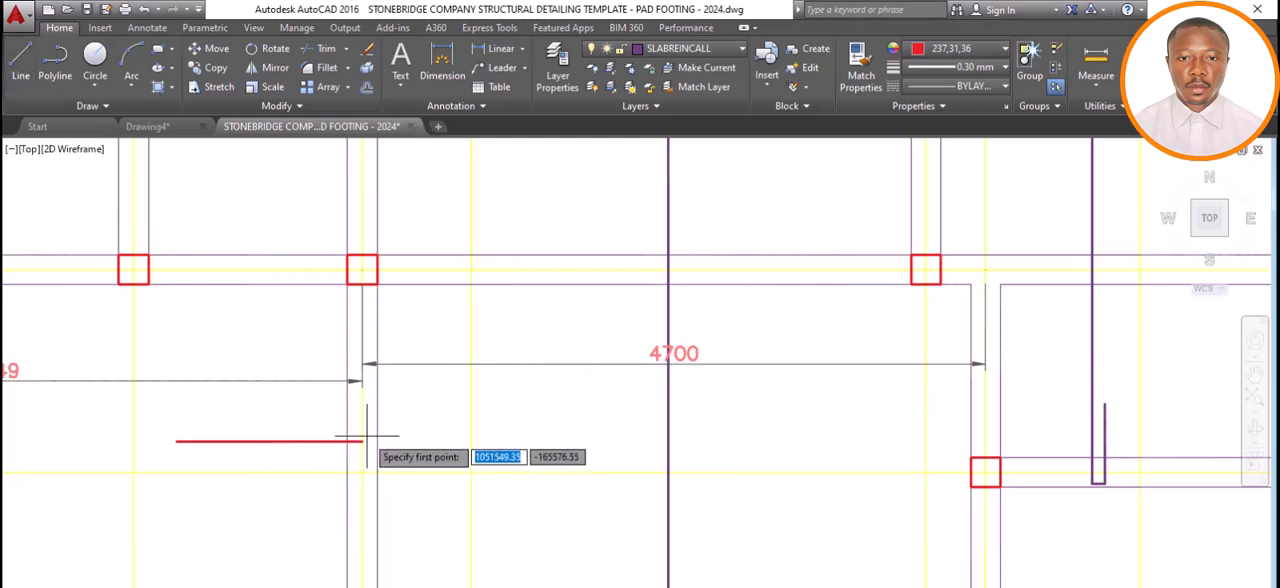
click(361, 441)
text(1)
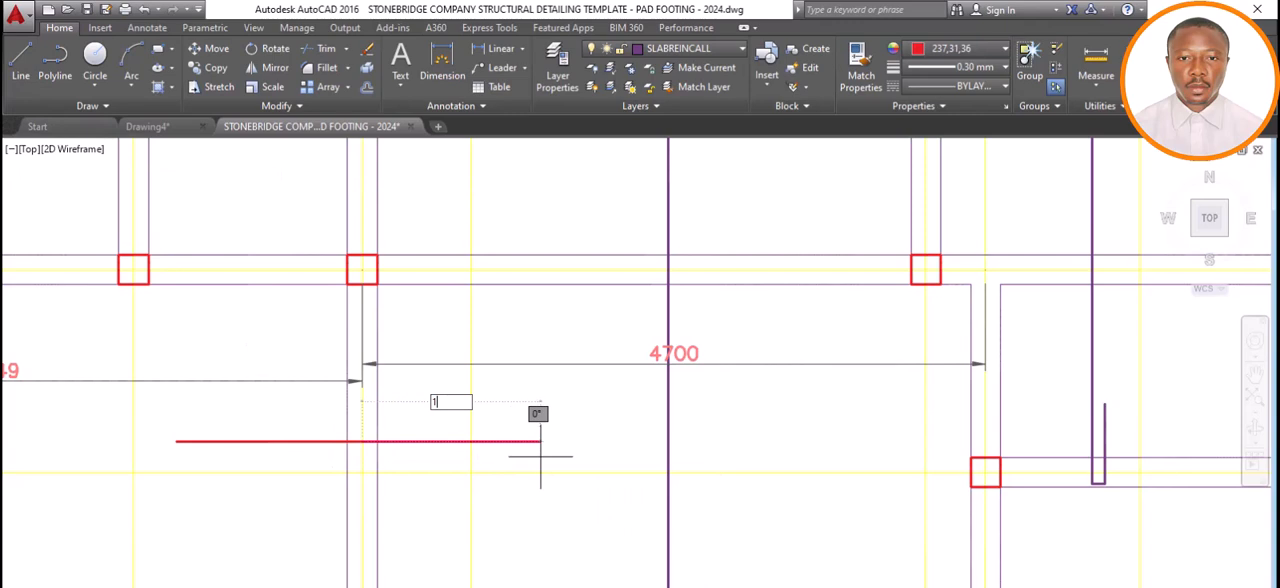
text(200)
key(Return)
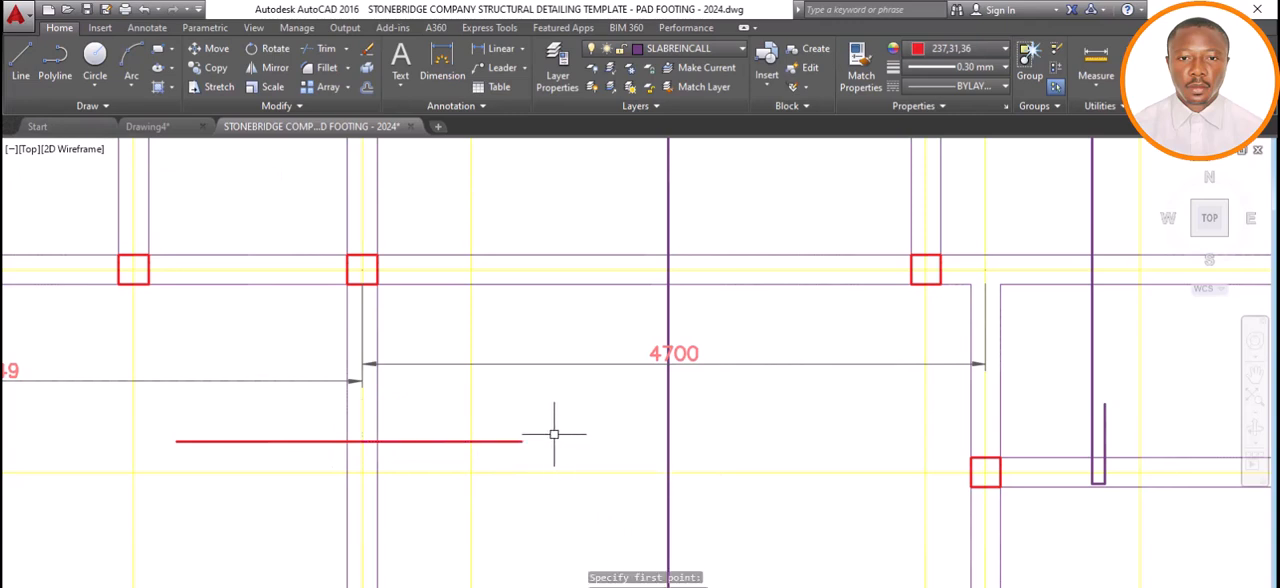
Dimension the red top bar's extension from the axis 5 centreline toward axis 4, placing the dimension line just above the bar.
scroll(554, 433, down, 3)
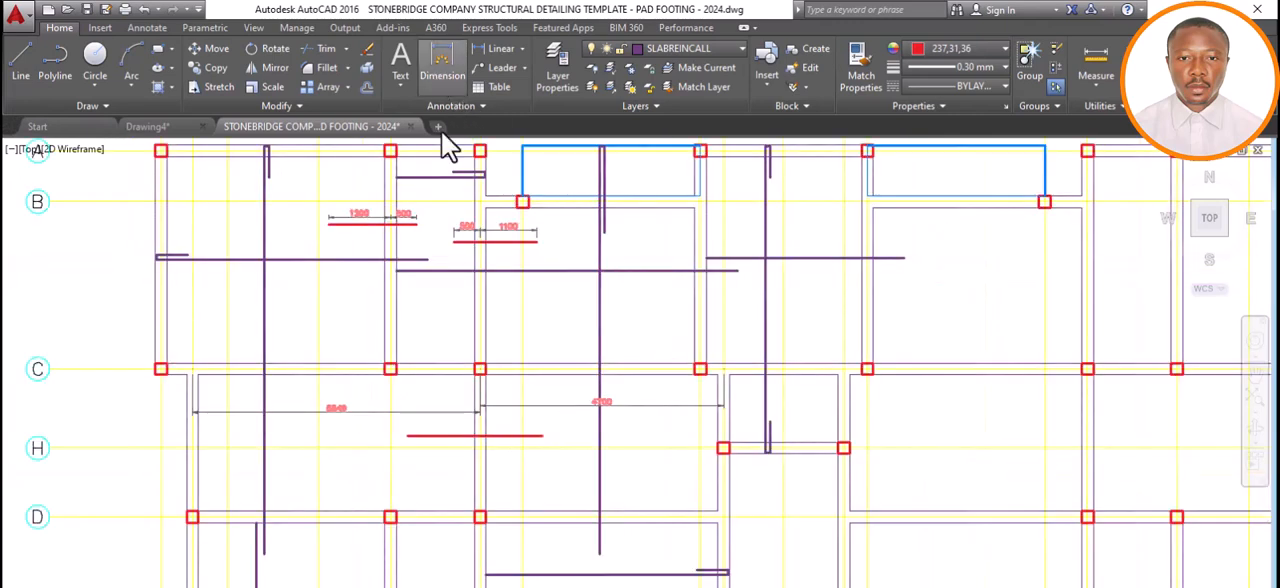
click(432, 69)
scroll(486, 444, up, 4)
scroll(485, 443, up, 2)
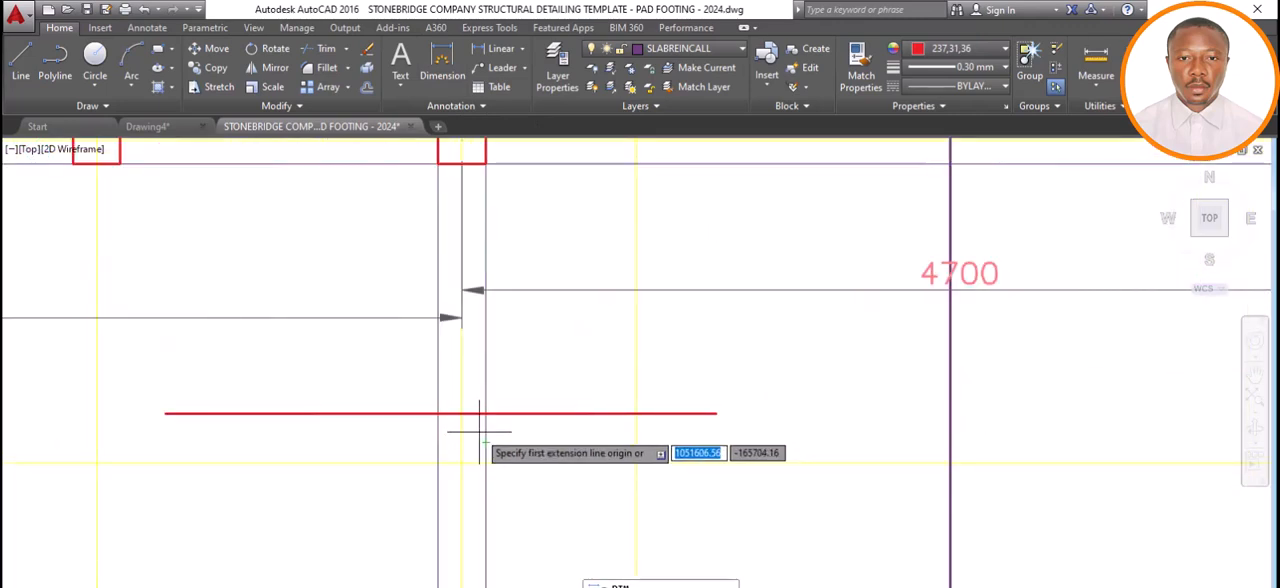
click(461, 413)
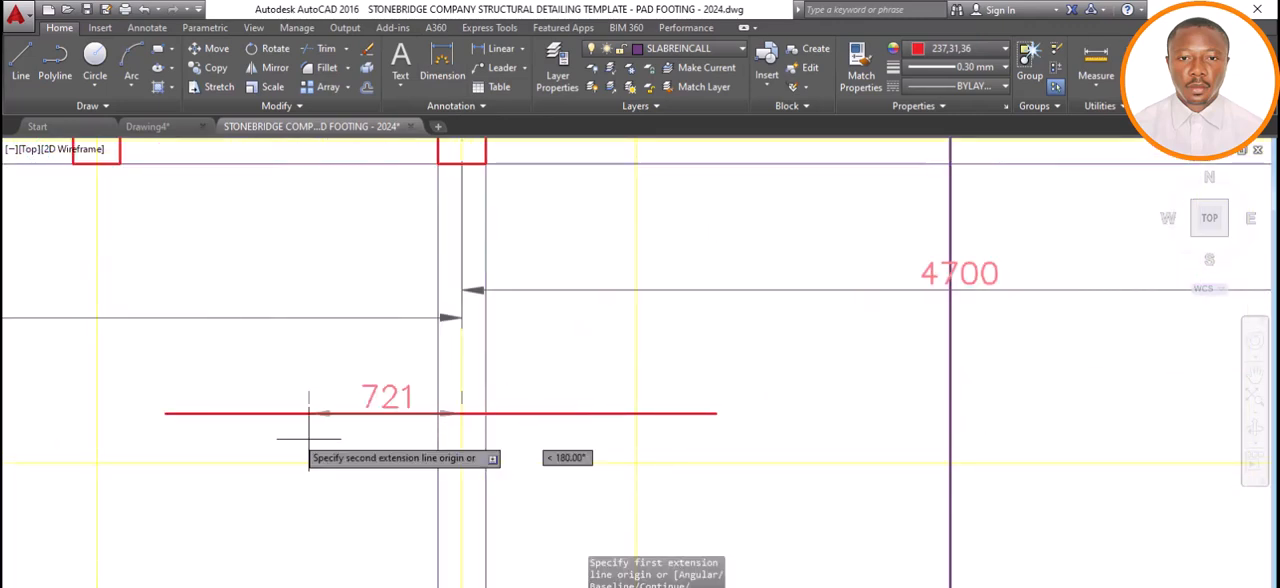
click(165, 413)
click(170, 393)
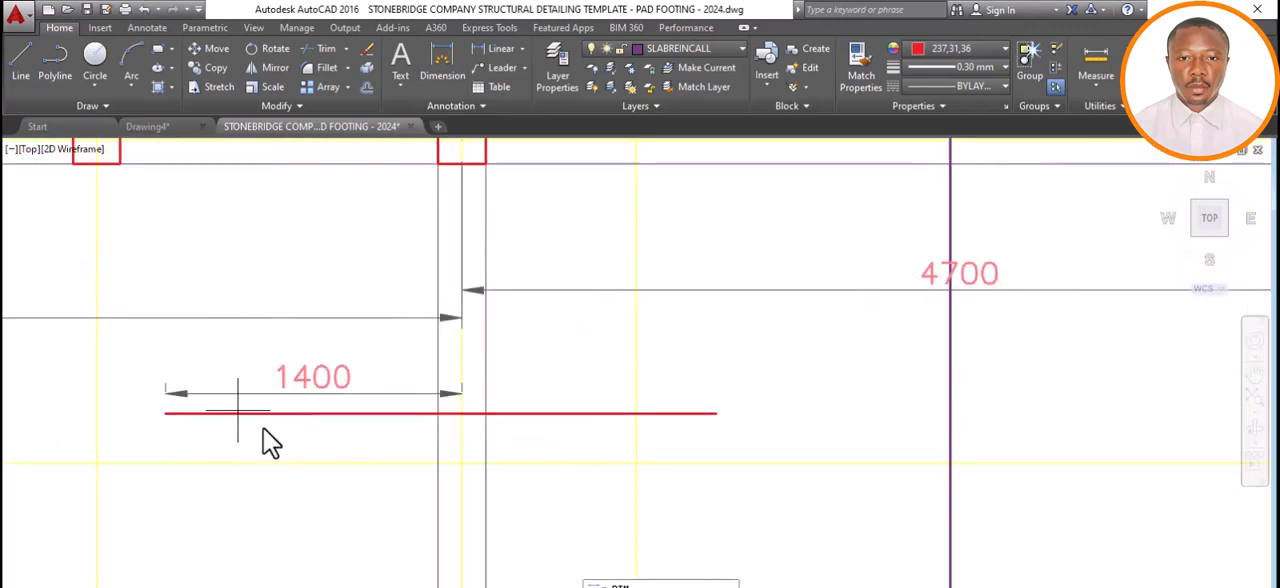
Dimension the same bar's extension from the axis 5 centreline toward axis 8, aligning it with the neighbouring dimension.
click(461, 413)
scroll(679, 371, down, 5)
scroll(676, 372, up, 6)
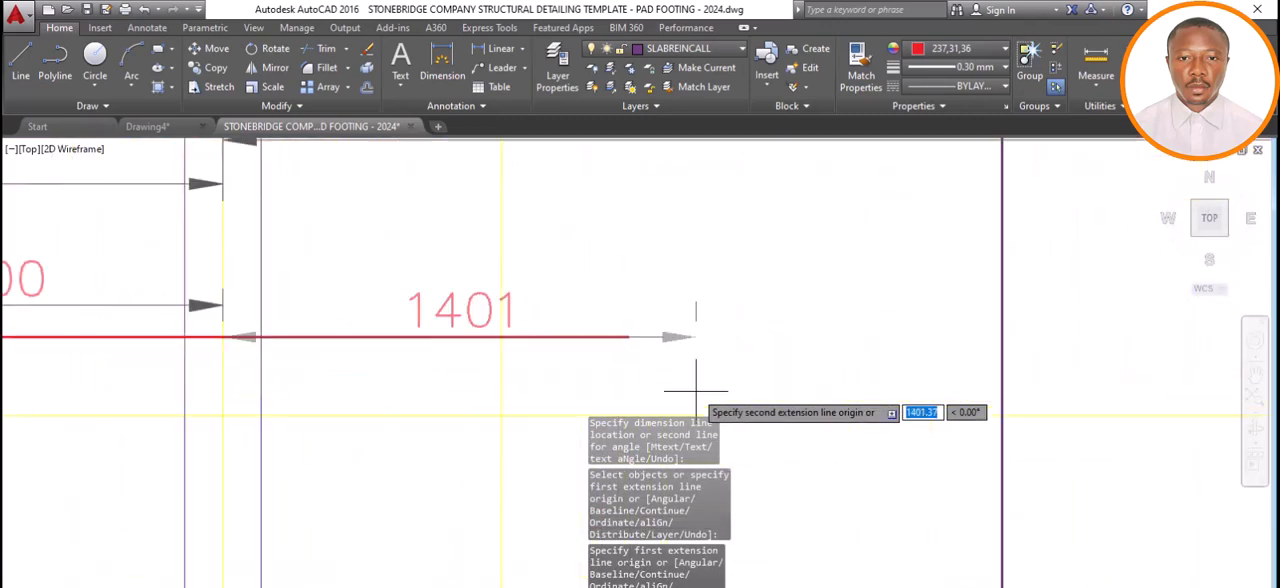
click(627, 337)
click(607, 304)
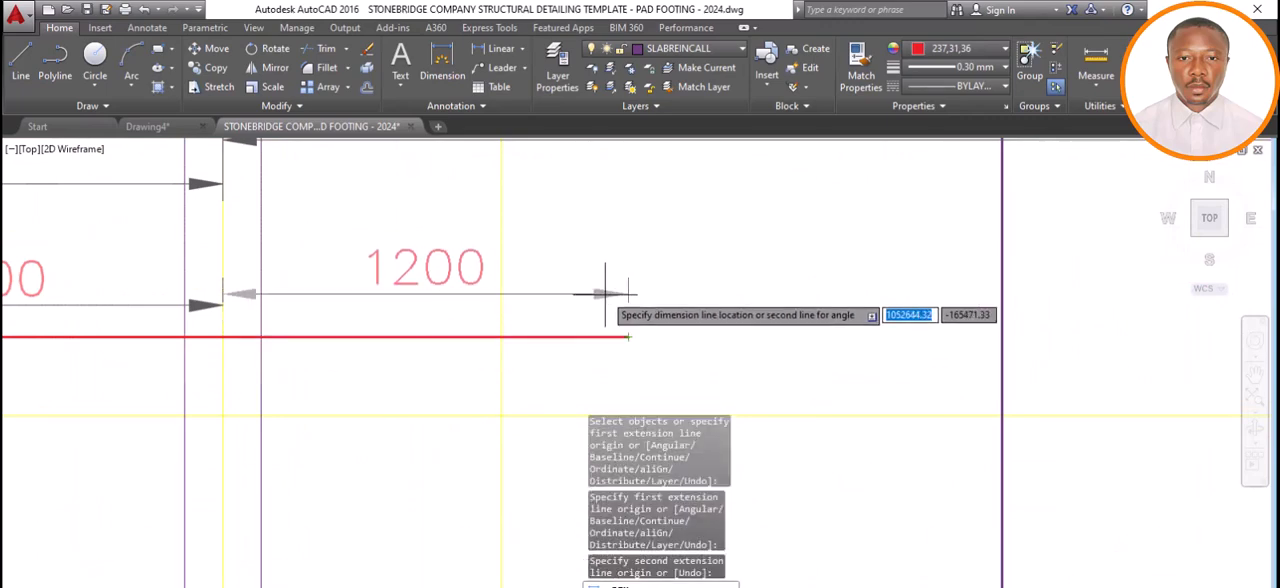
scroll(607, 302, down, 4)
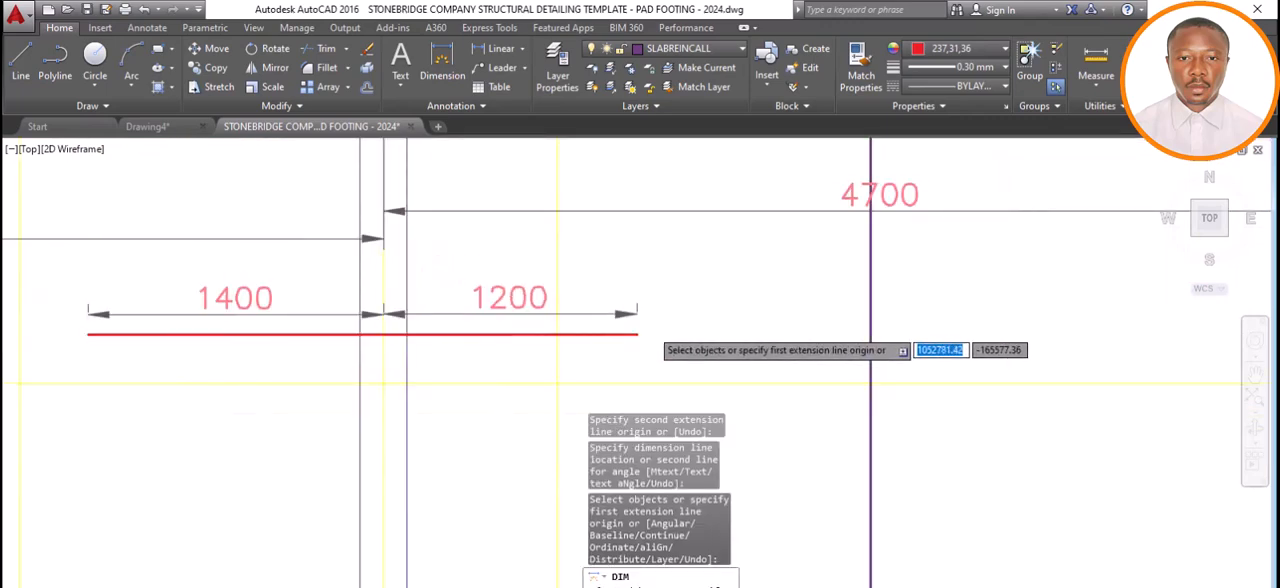
Review the red top bars and their dimensions around axes 4 and 5 within the overall slab plan.
scroll(563, 317, down, 4)
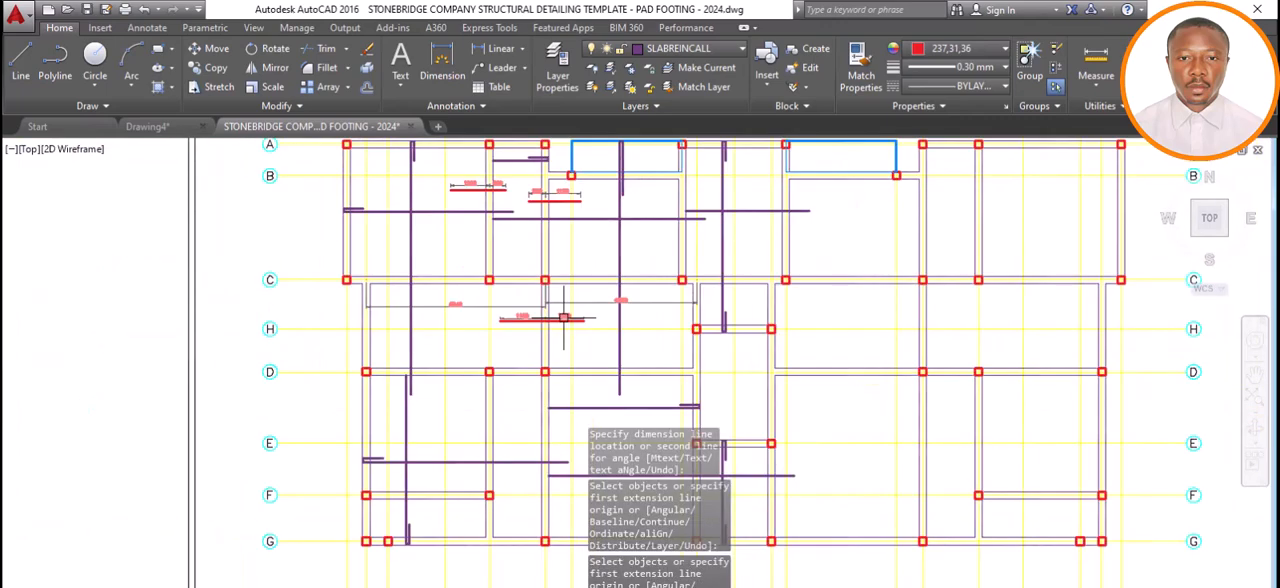
scroll(524, 318, up, 2)
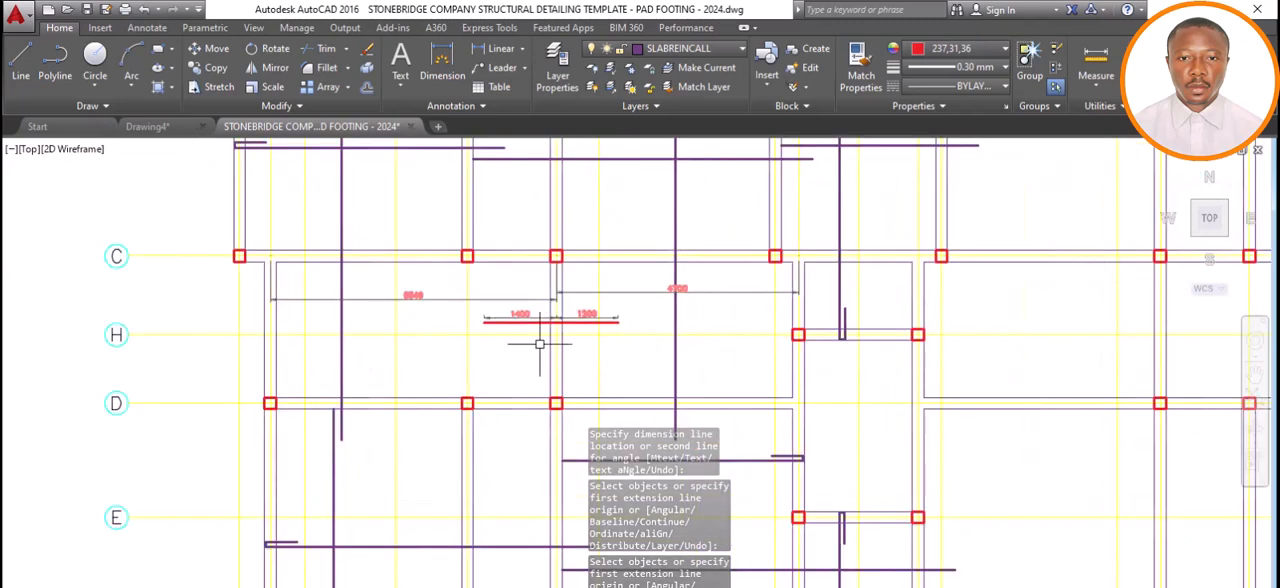
scroll(537, 340, up, 2)
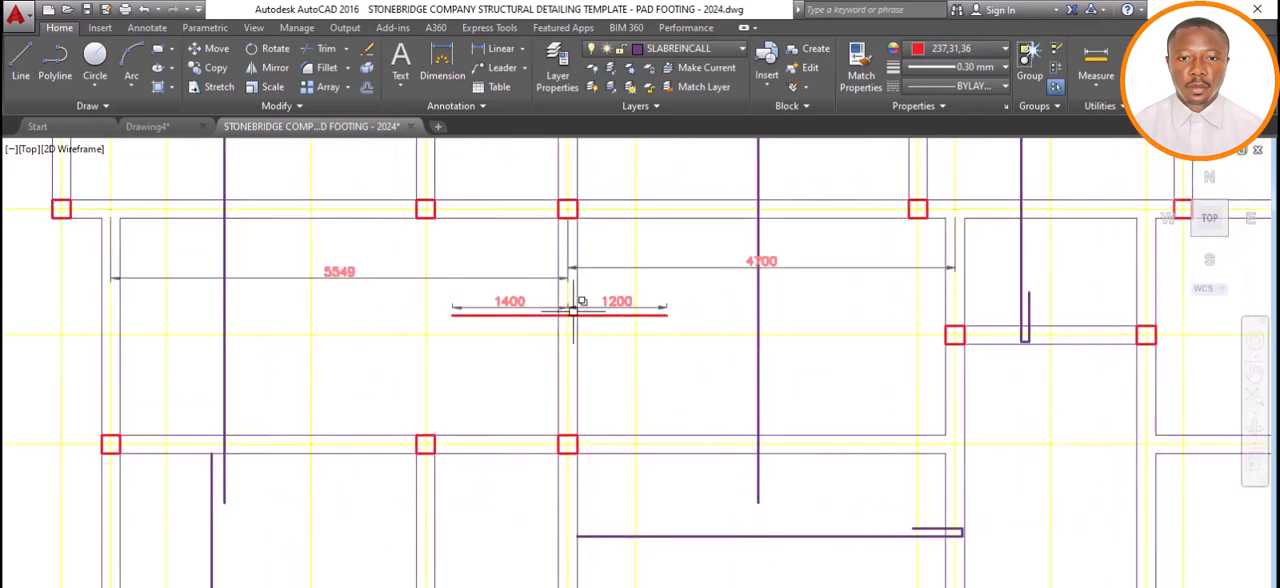
scroll(528, 345, down, 4)
scroll(525, 278, up, 5)
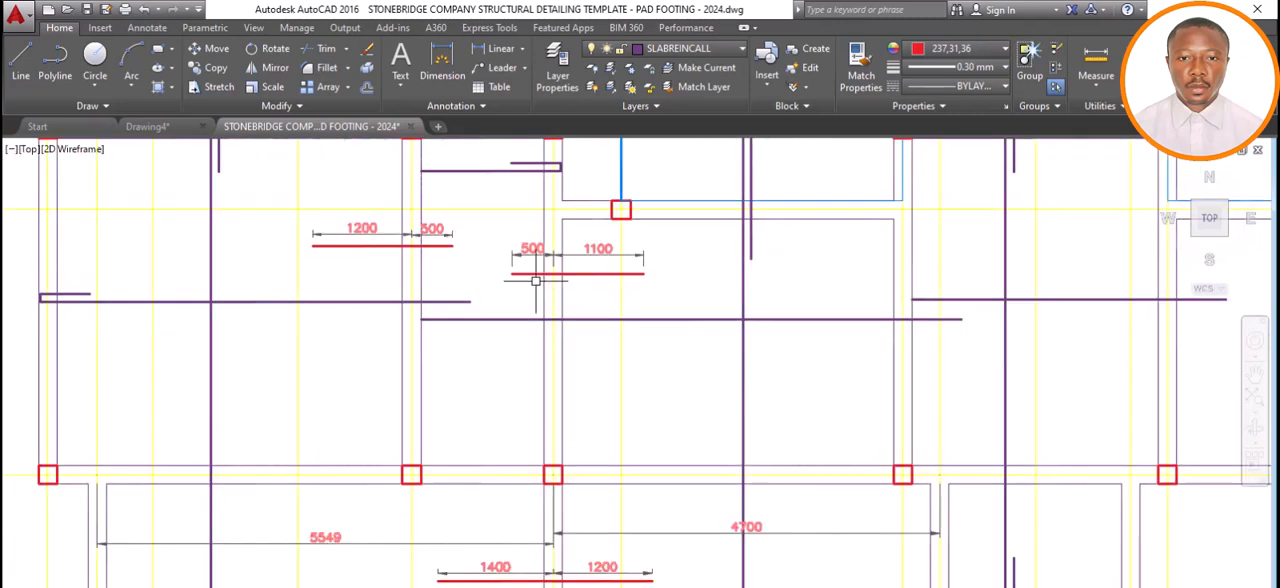
scroll(536, 282, down, 3)
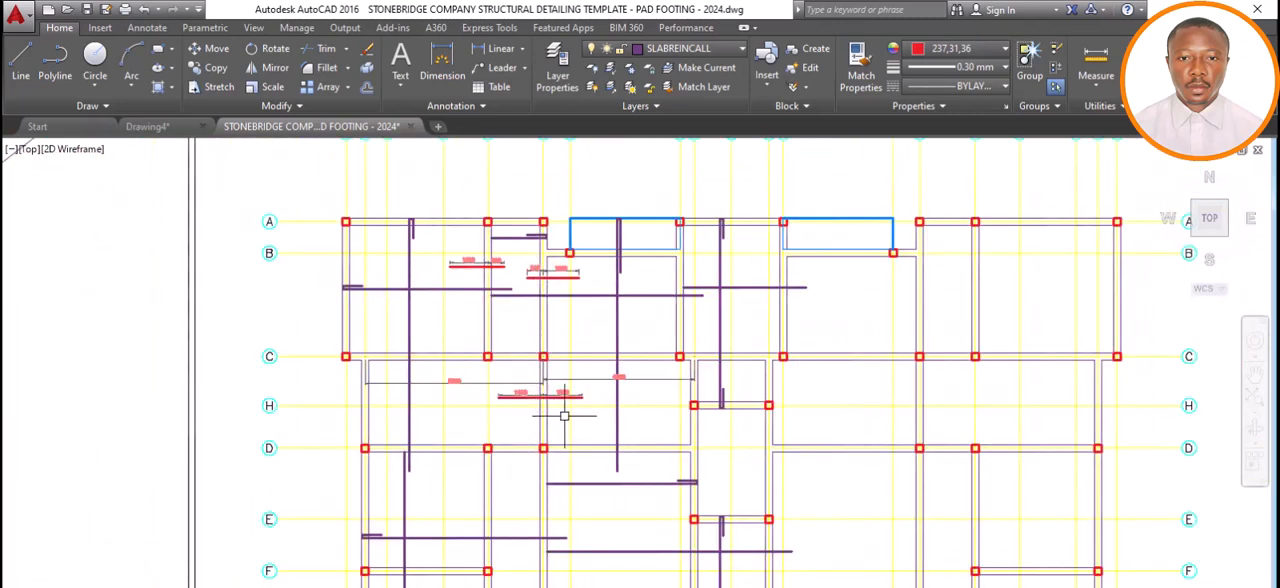
scroll(564, 412, up, 4)
scroll(669, 417, down, 3)
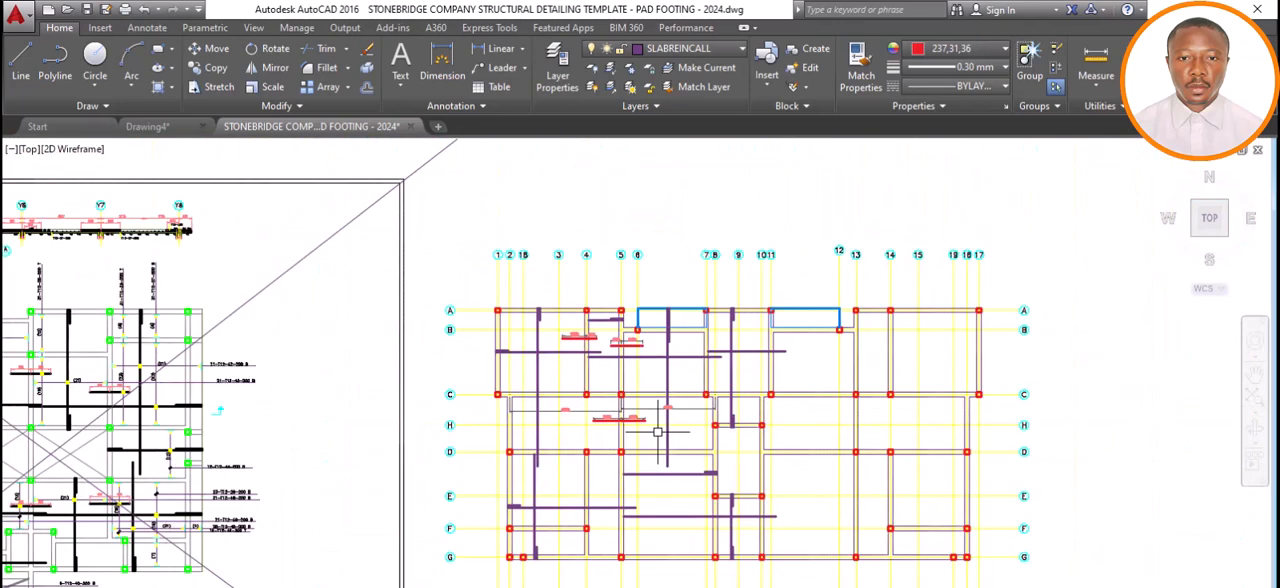
scroll(650, 345, up, 4)
scroll(561, 322, down, 3)
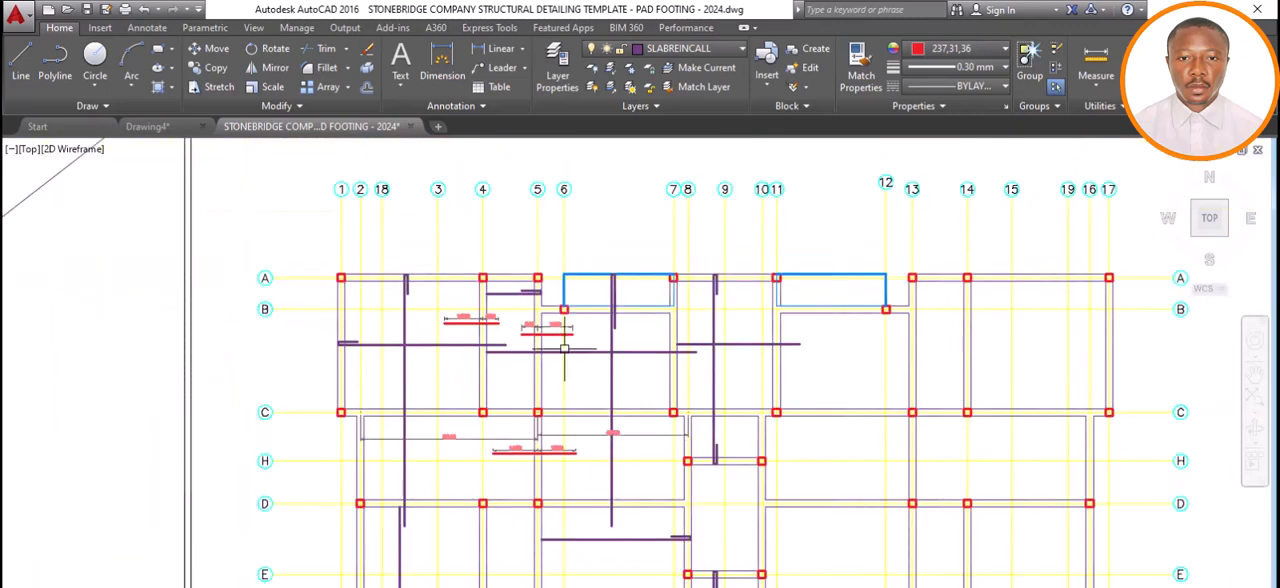
scroll(565, 418, down, 4)
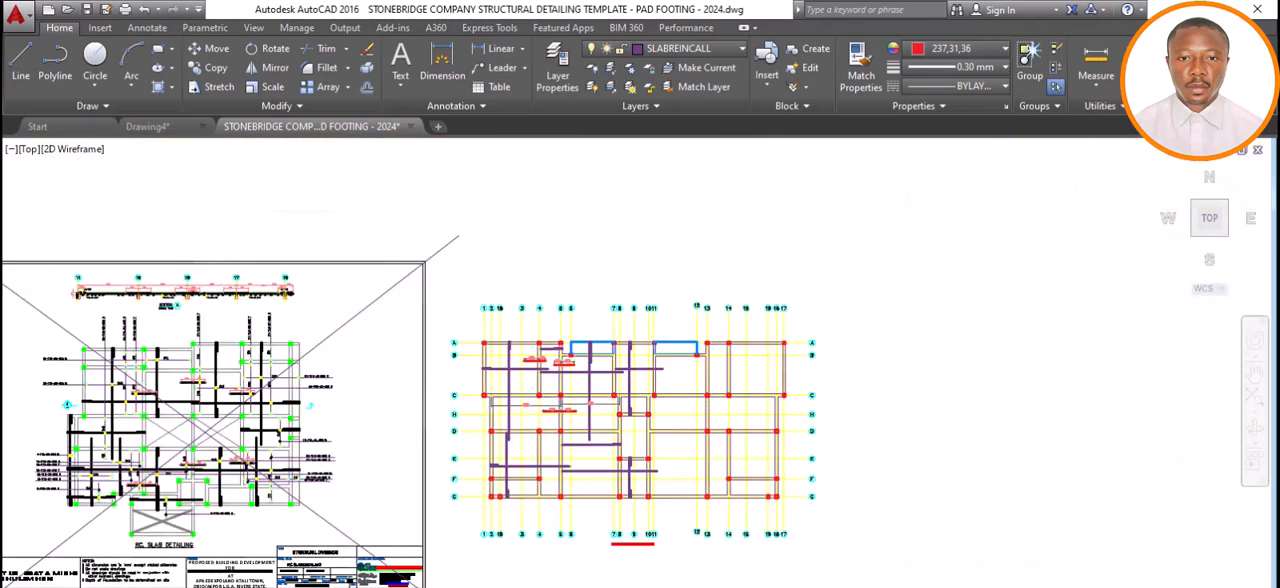
scroll(553, 452, up, 2)
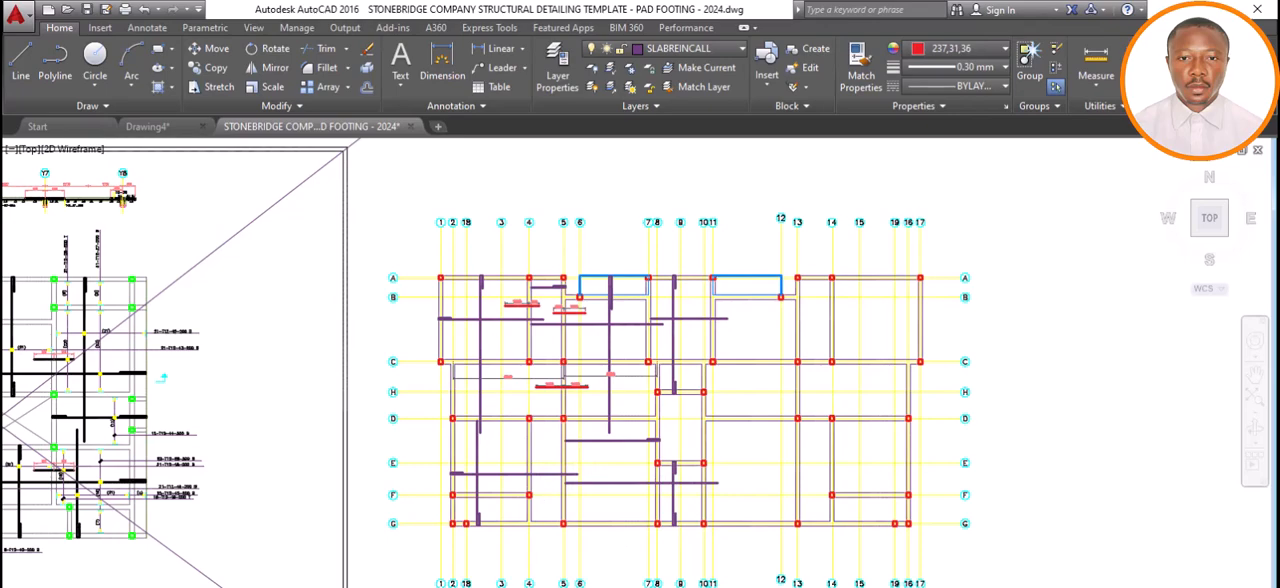
Switch to Drawing4 and examine the slab reinforcement layout around the panels between axes C and D.
click(726, 587)
click(638, 582)
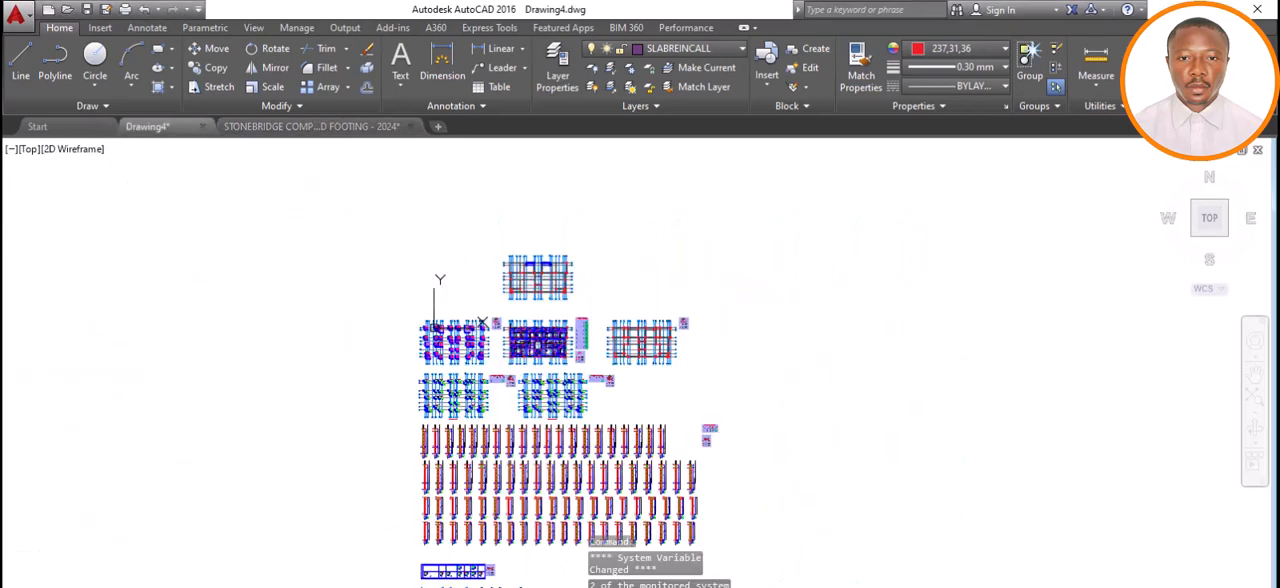
scroll(531, 339, up, 8)
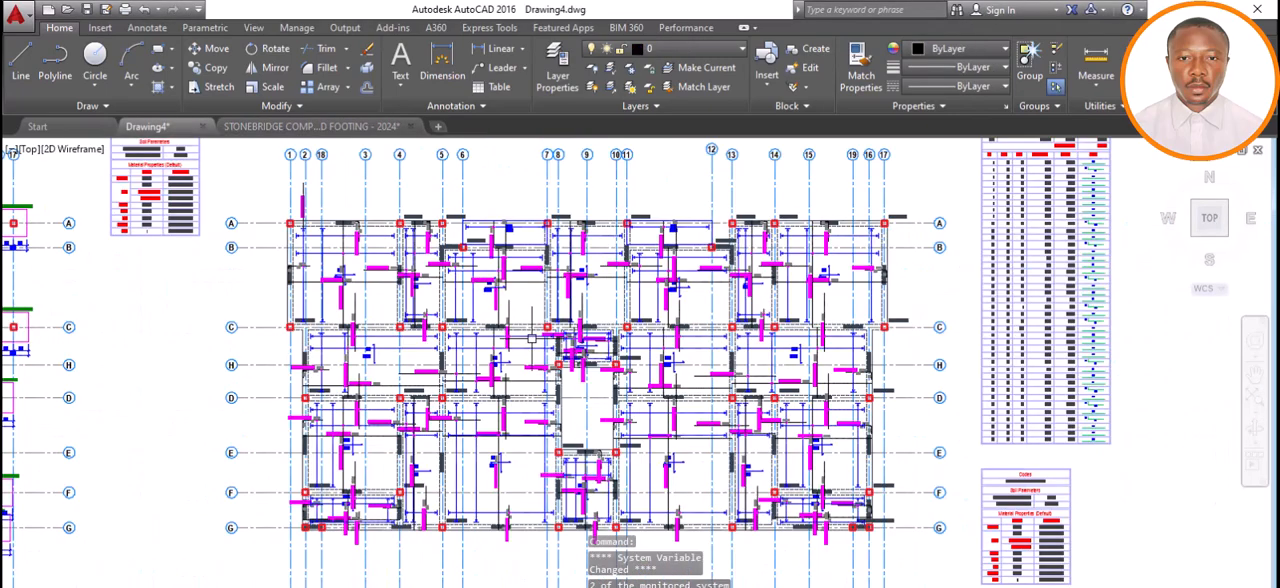
scroll(575, 340, up, 2)
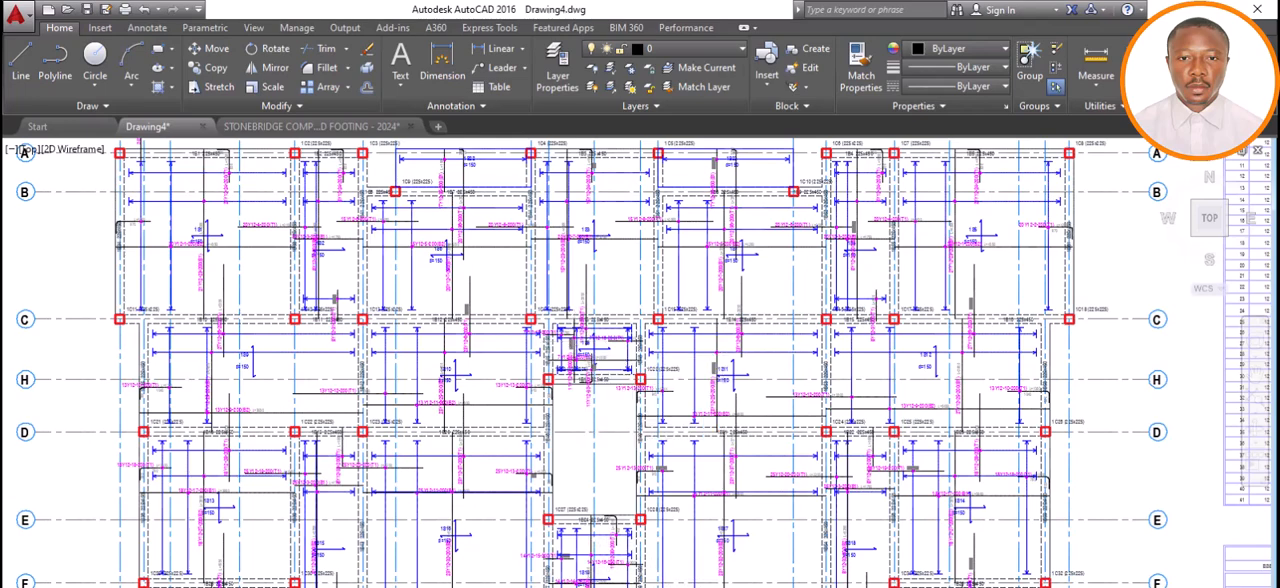
scroll(572, 338, down, 5)
scroll(592, 341, up, 4)
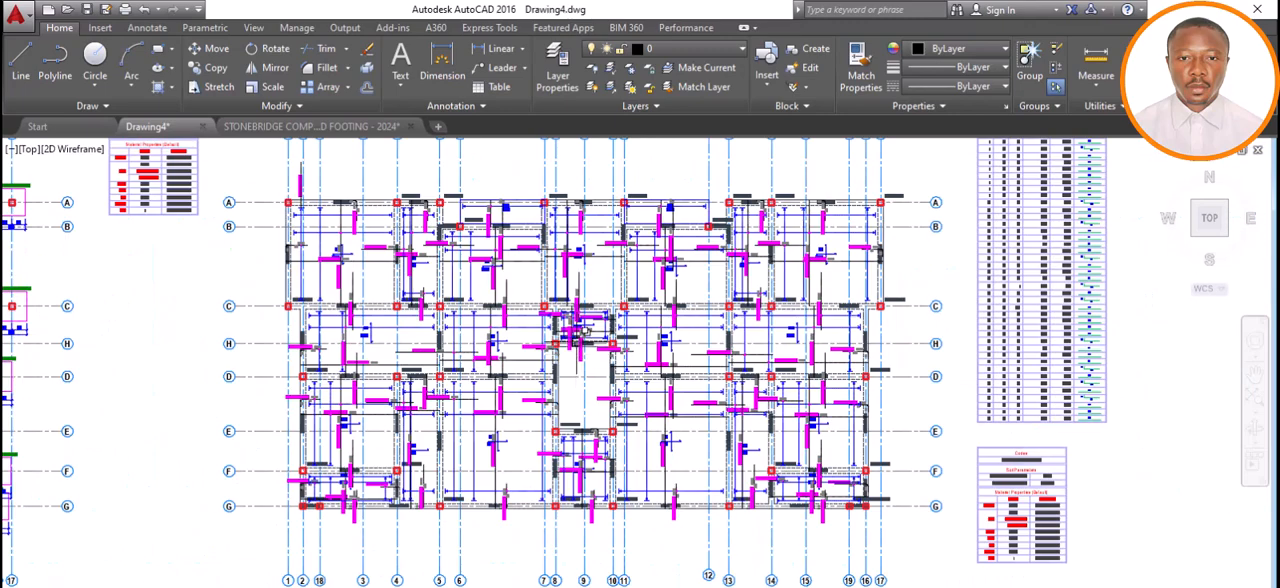
scroll(575, 330, up, 2)
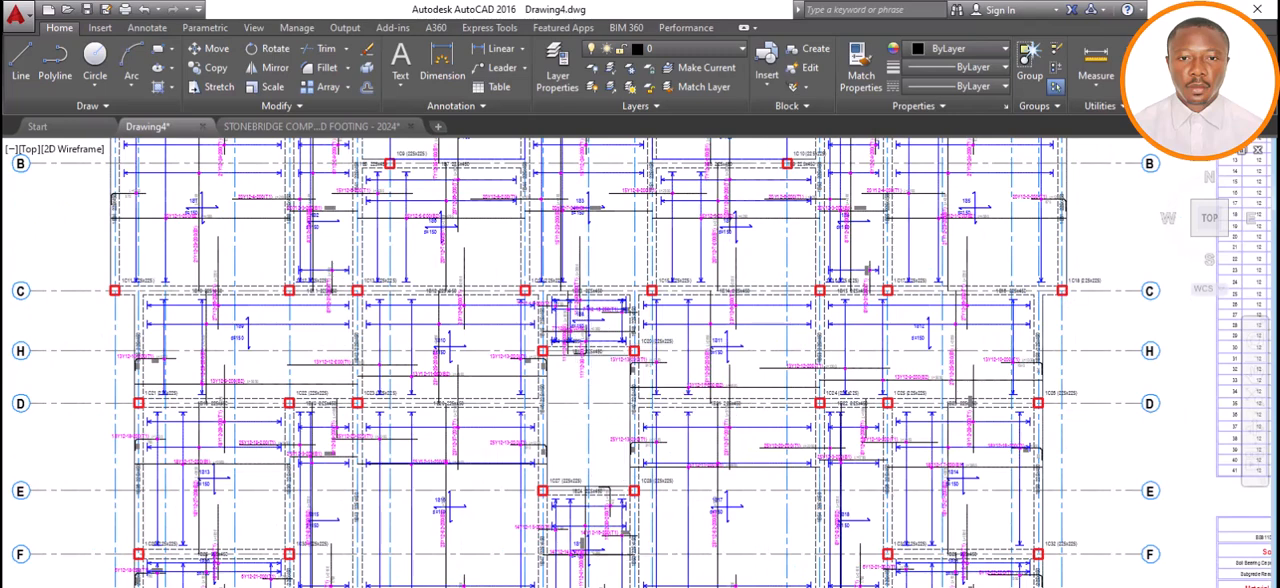
Return to the pad footing template drawing and compare the slab plan with the reference RC slab detailing sheet.
click(727, 587)
click(812, 581)
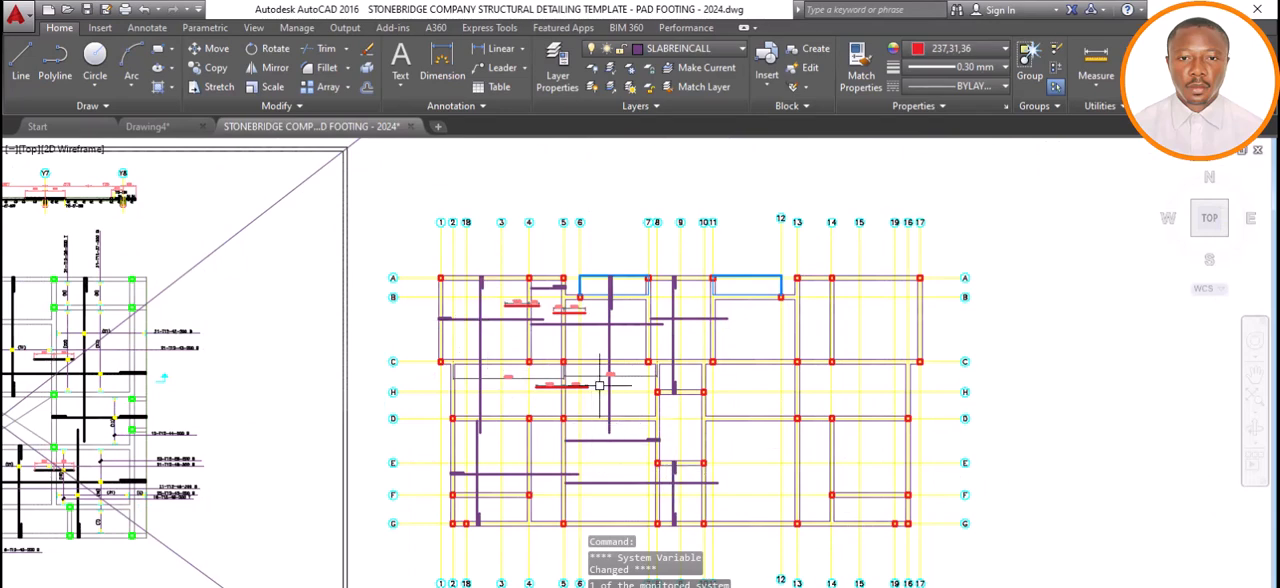
scroll(592, 390, up, 1)
scroll(585, 360, down, 3)
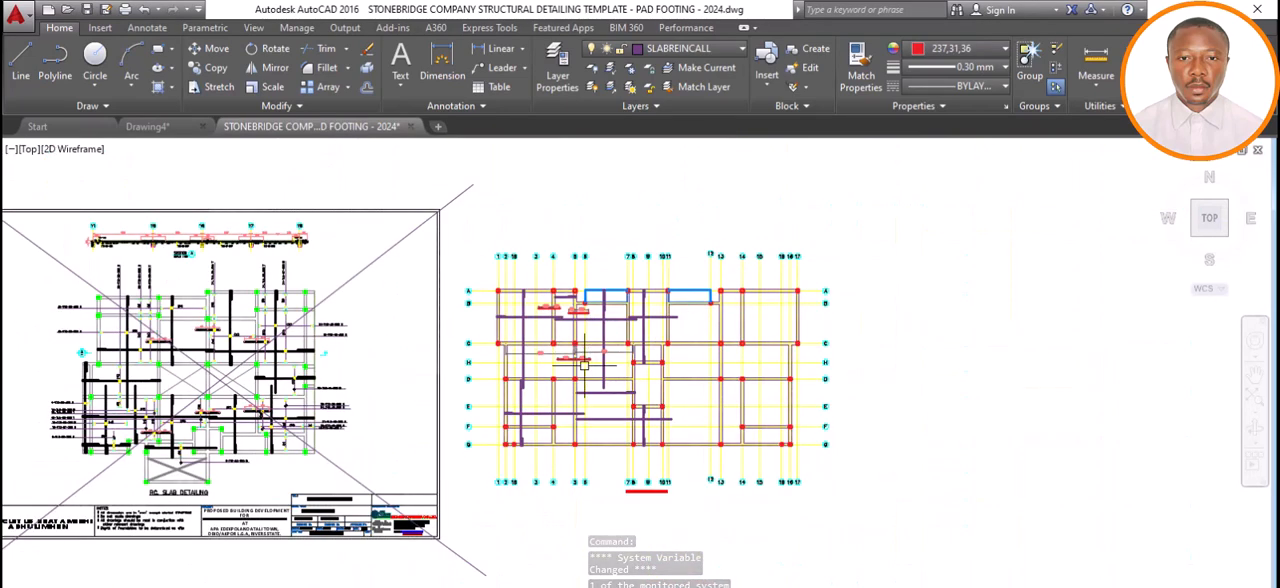
scroll(558, 411, up, 2)
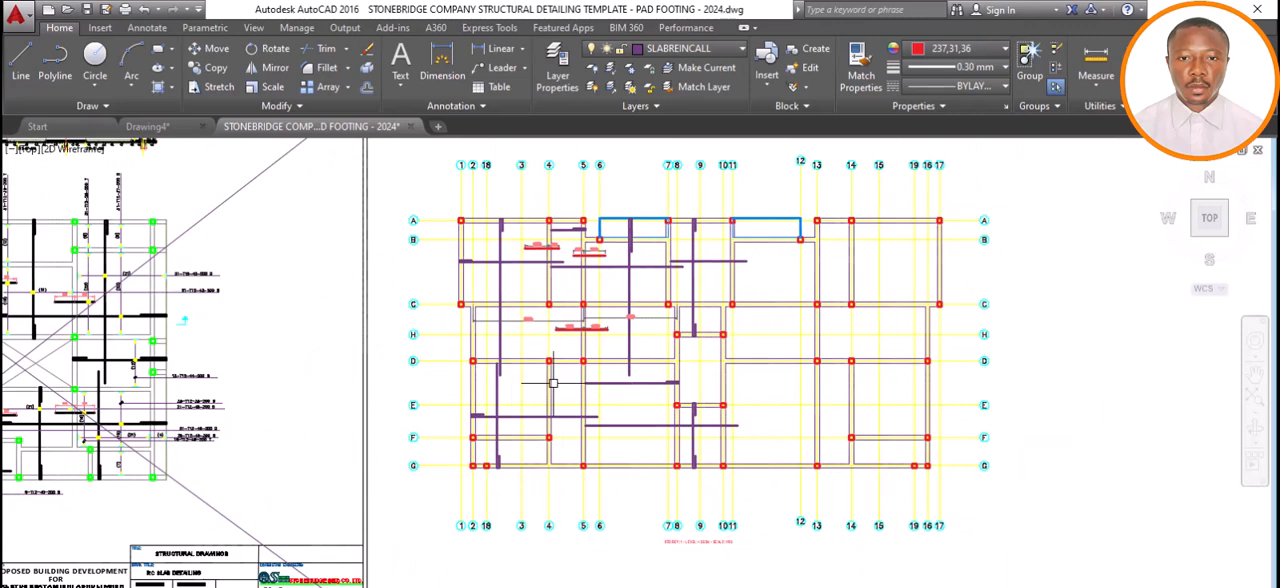
scroll(548, 243, up, 2)
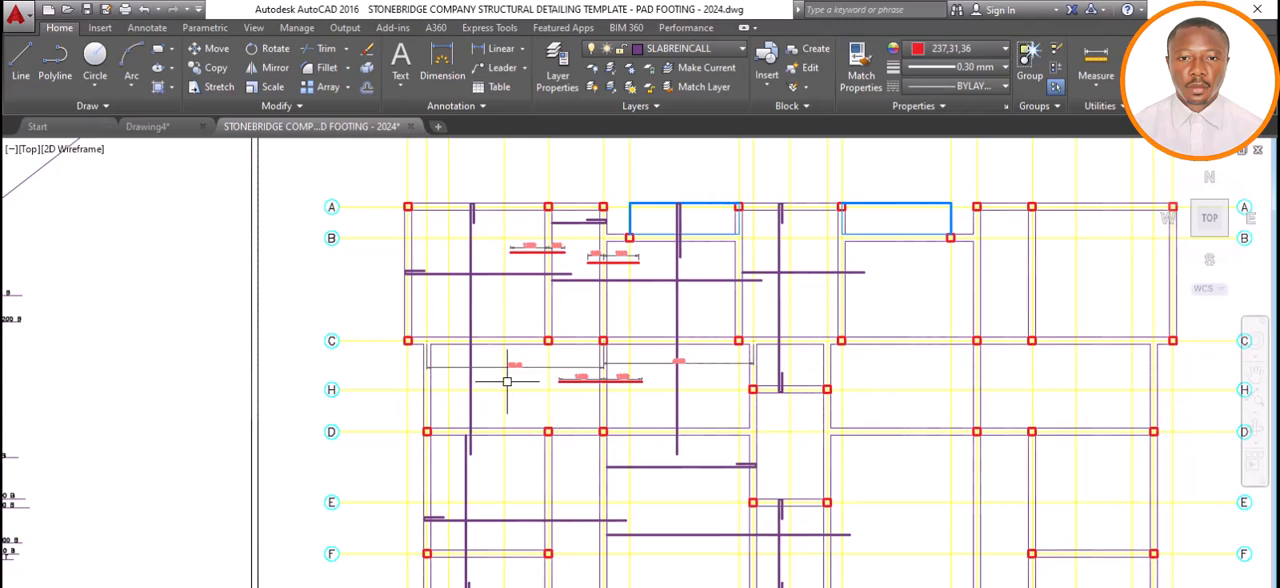
scroll(507, 381, down, 4)
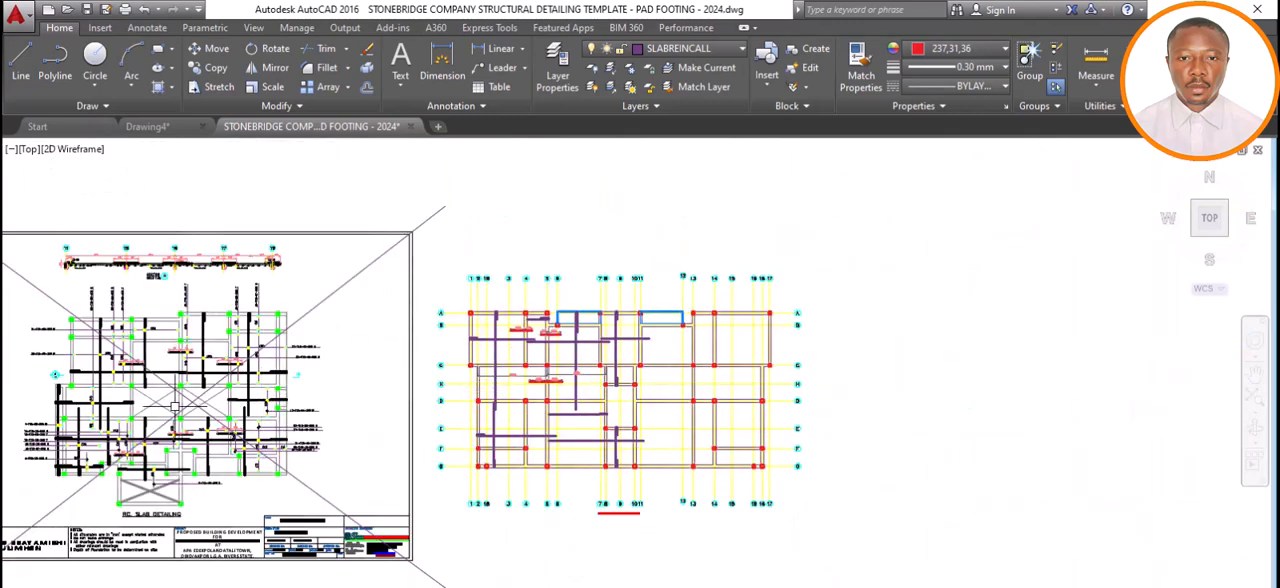
scroll(49, 410, up, 2)
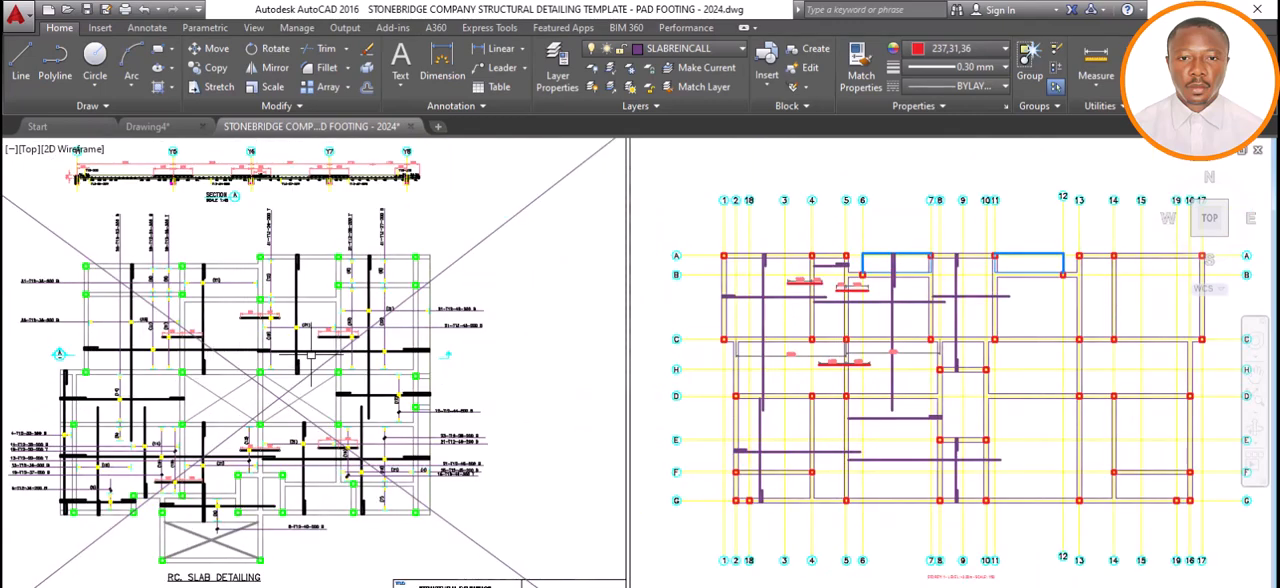
scroll(340, 340, down, 4)
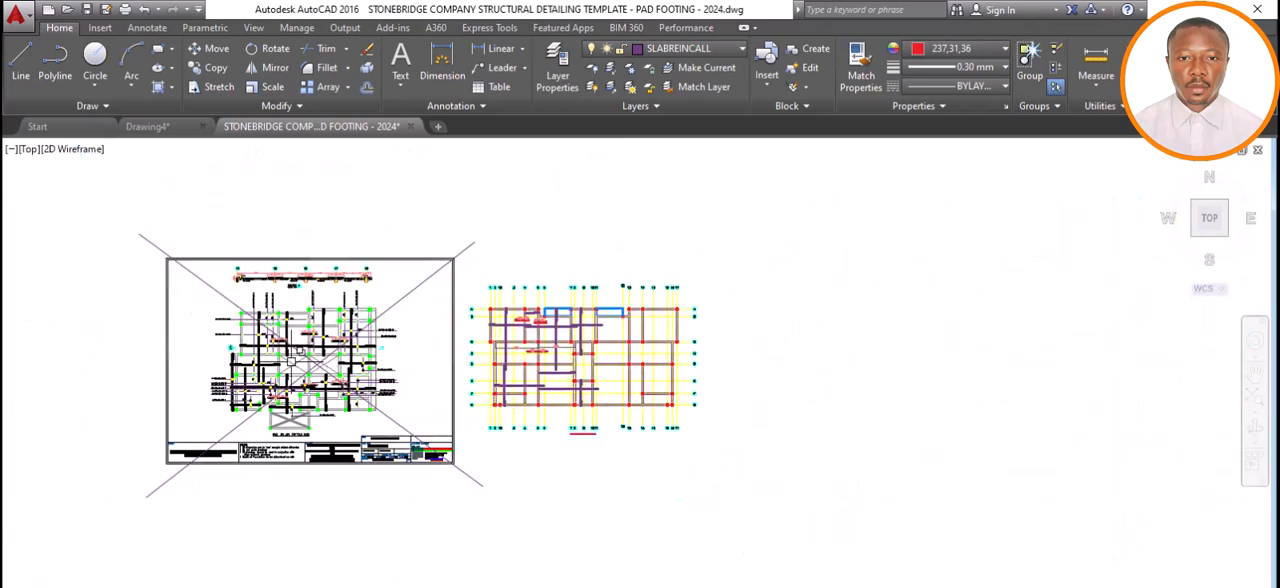
scroll(560, 357, up, 4)
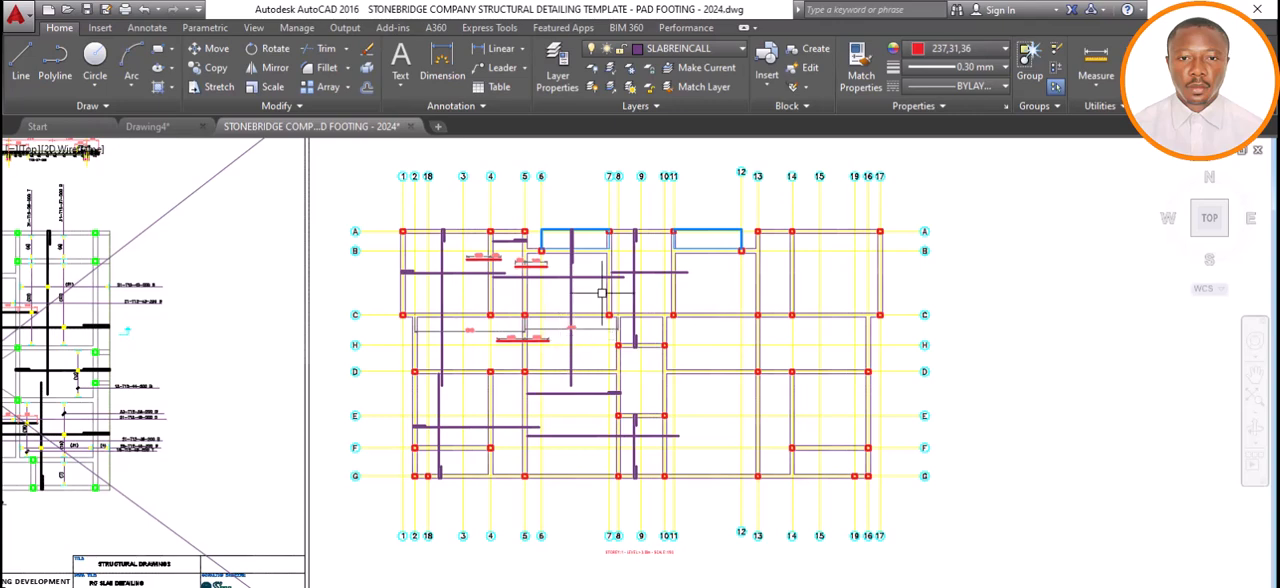
Dimension the slab span between axes 7 and 11, placing the dimension line just below axis B.
scroll(620, 256, up, 4)
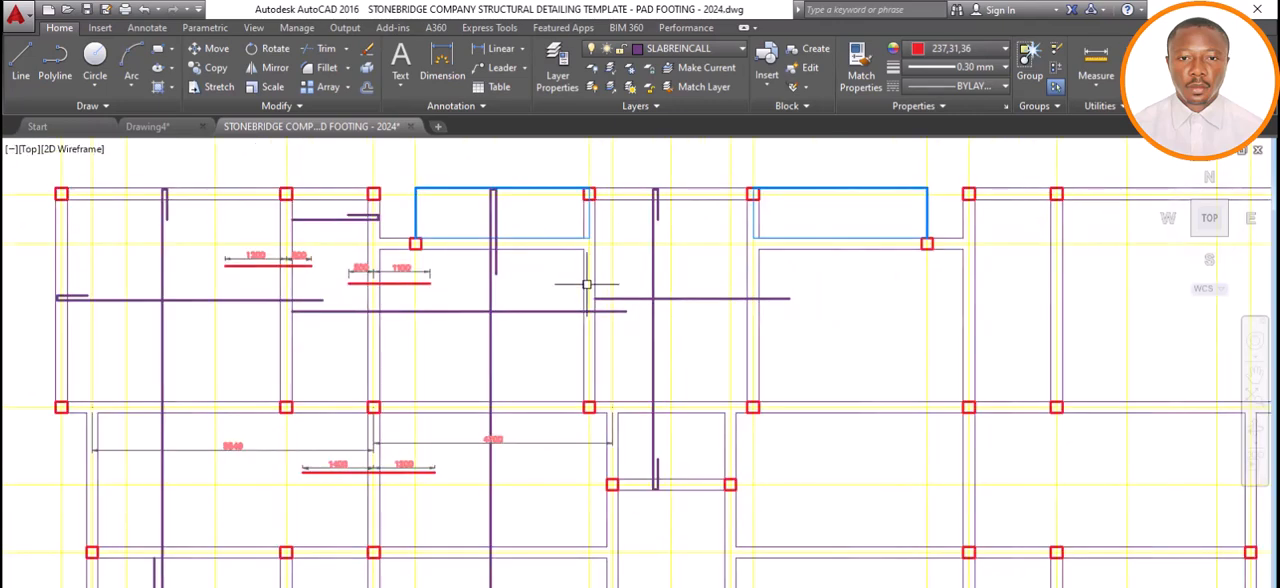
scroll(588, 284, up, 4)
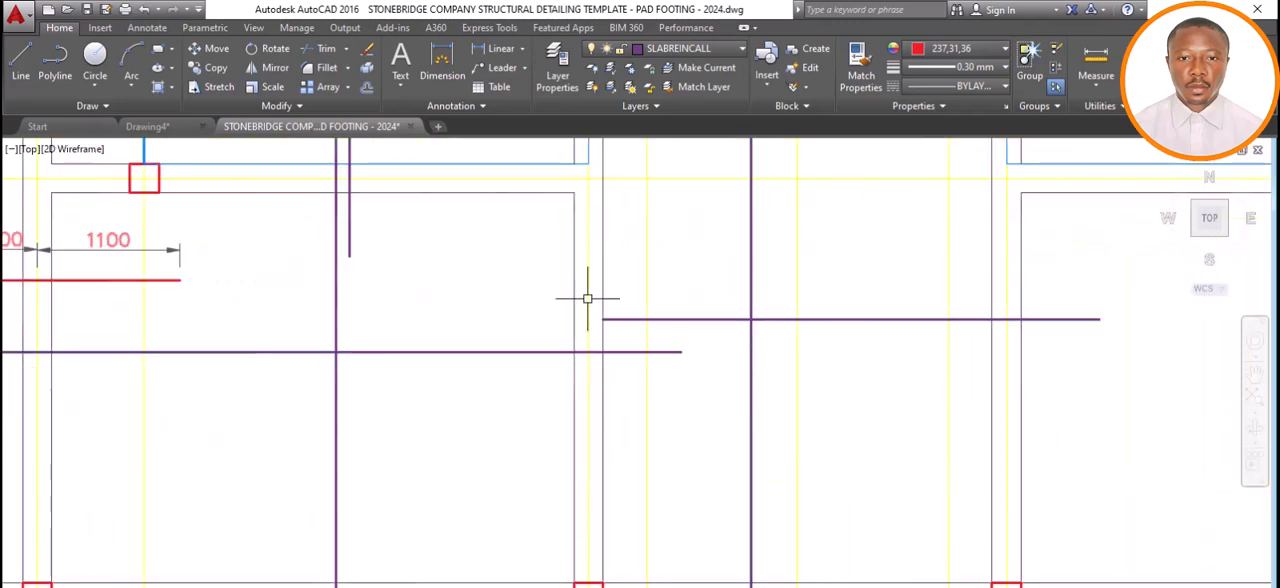
click(428, 58)
scroll(624, 335, down, 2)
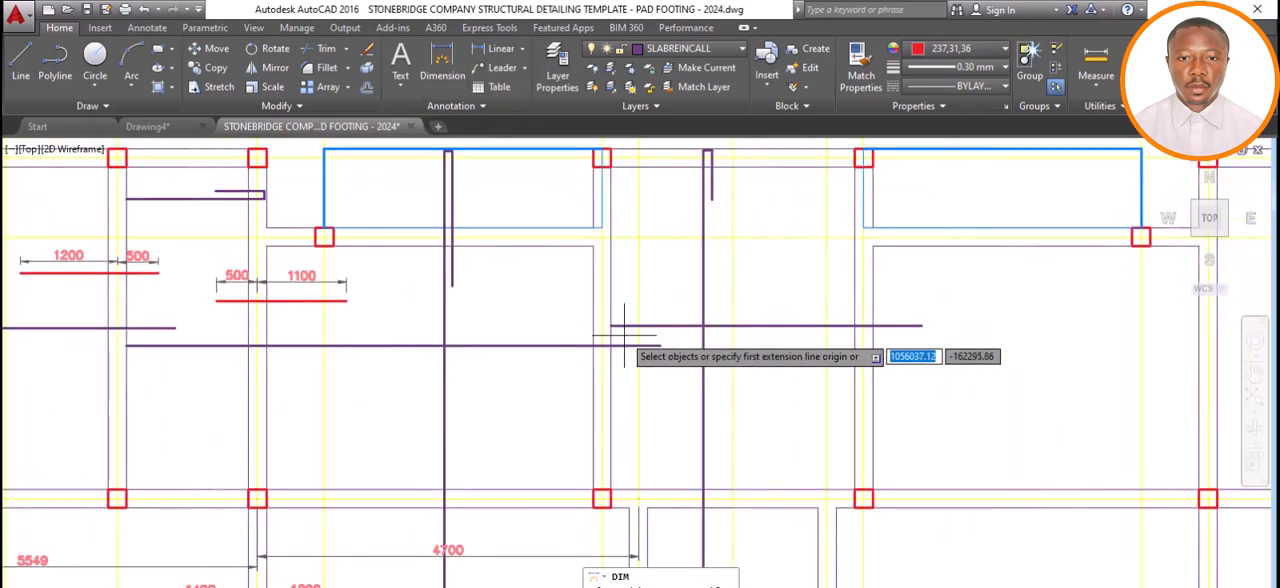
click(601, 237)
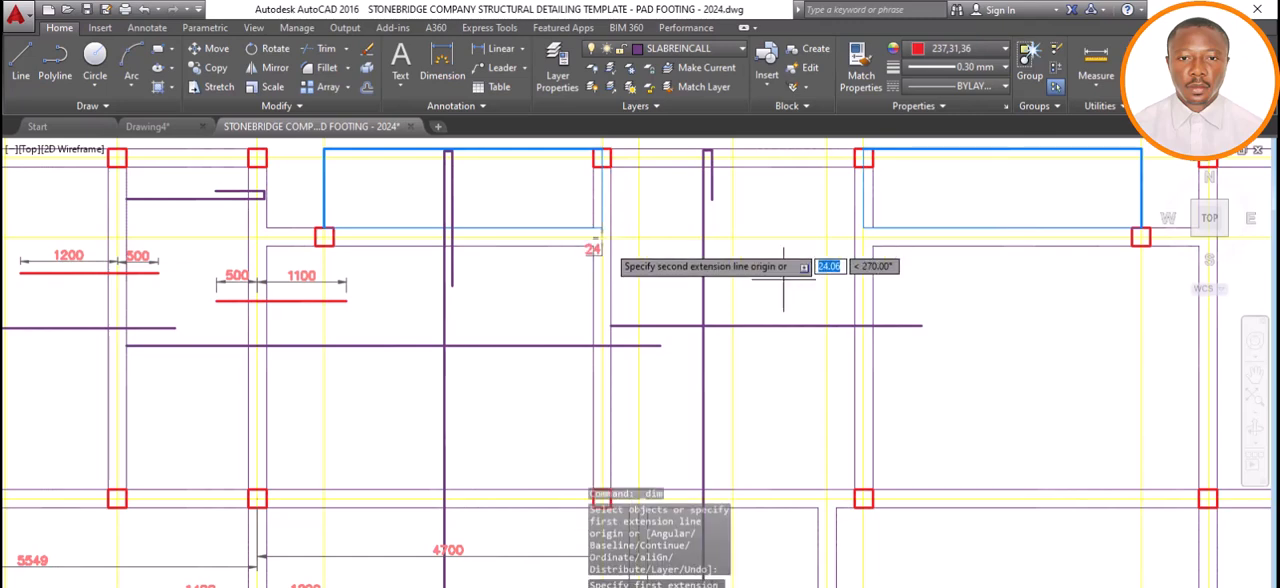
click(861, 237)
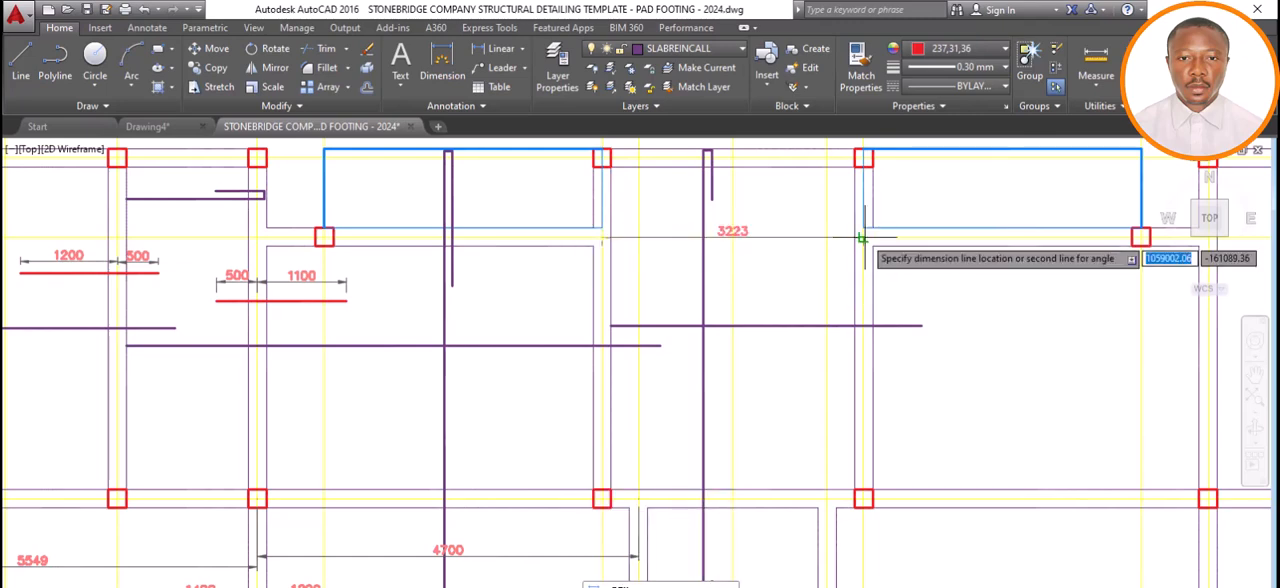
click(862, 248)
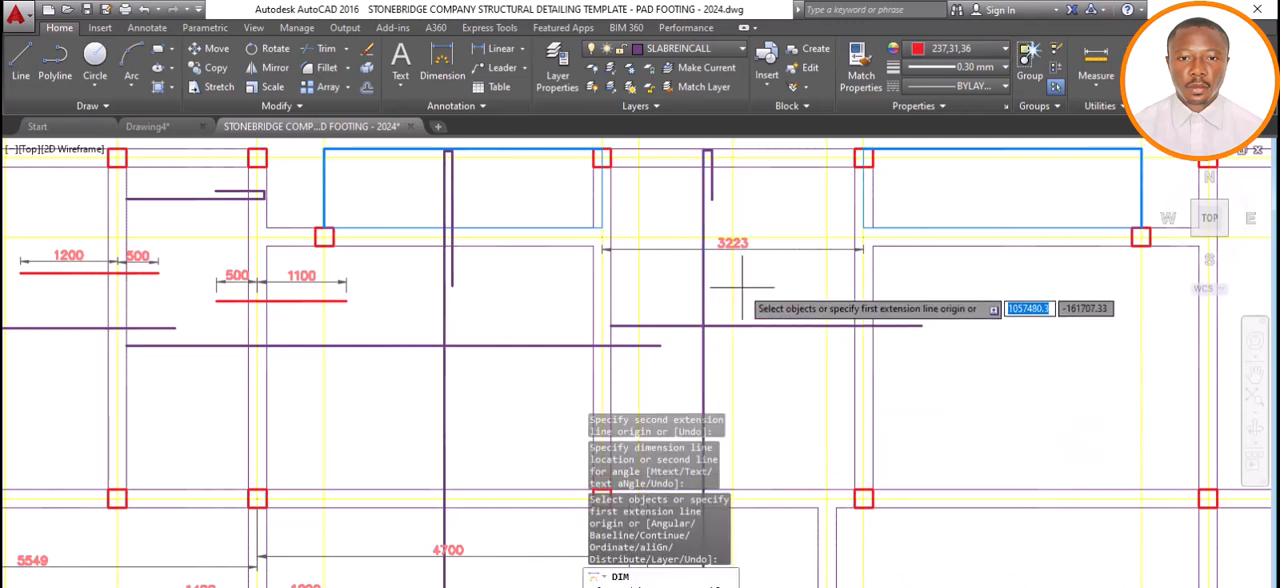
Switch to Calculator, multiply 0.25 by the 3223 span, and return to the drawing with the dimension command ended.
key(alt+Tab)
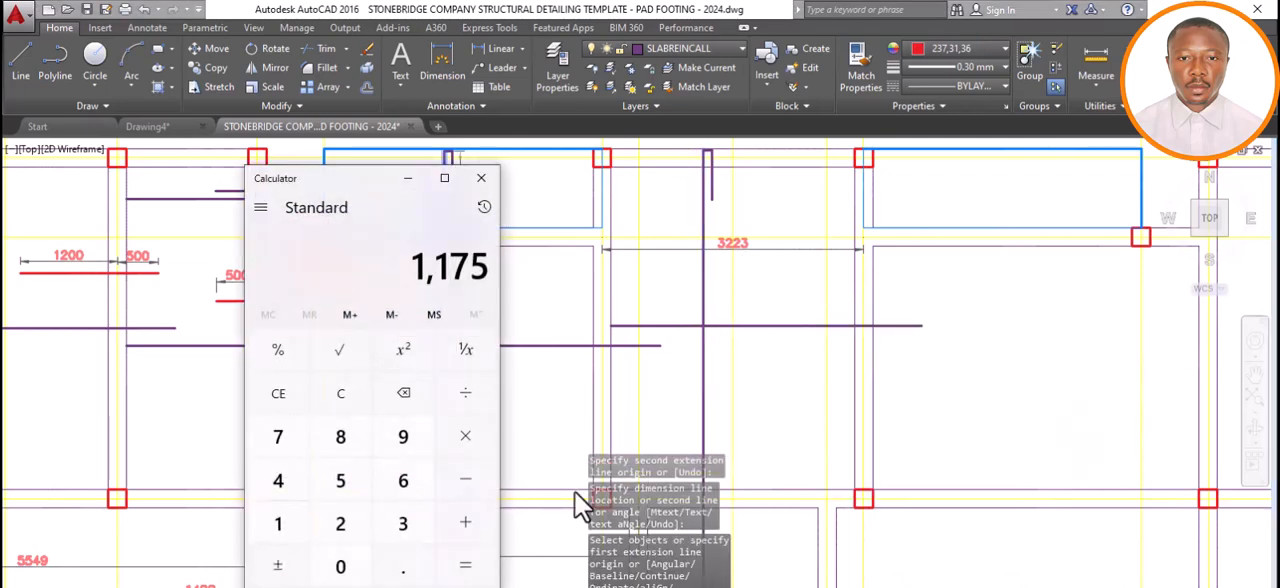
click(340, 566)
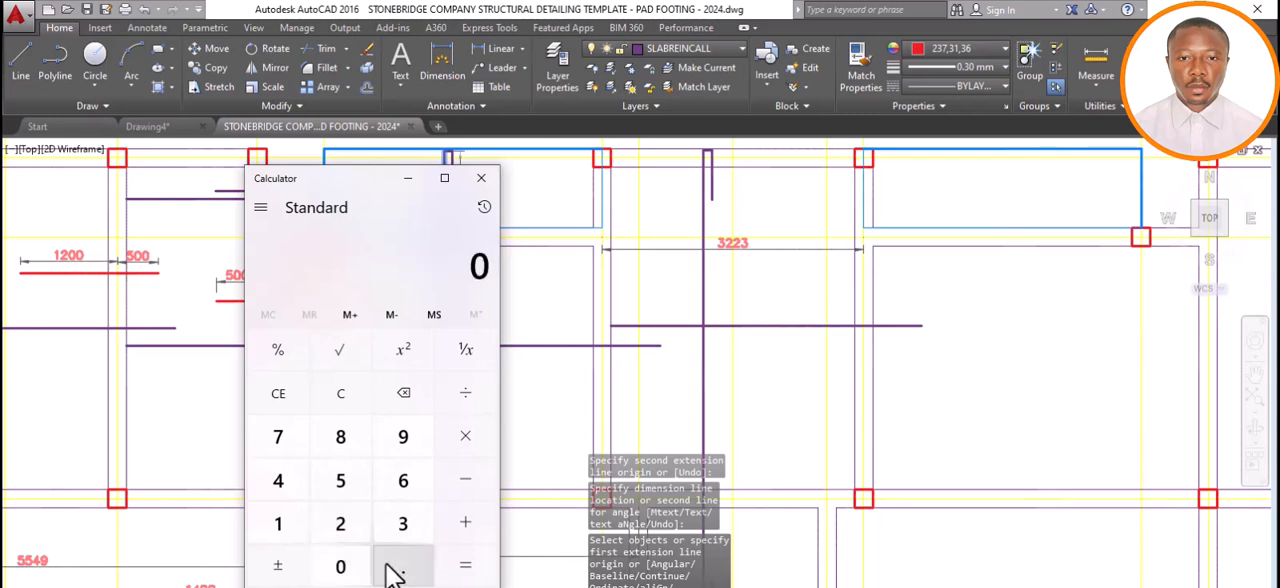
click(400, 565)
click(345, 515)
click(345, 490)
click(444, 446)
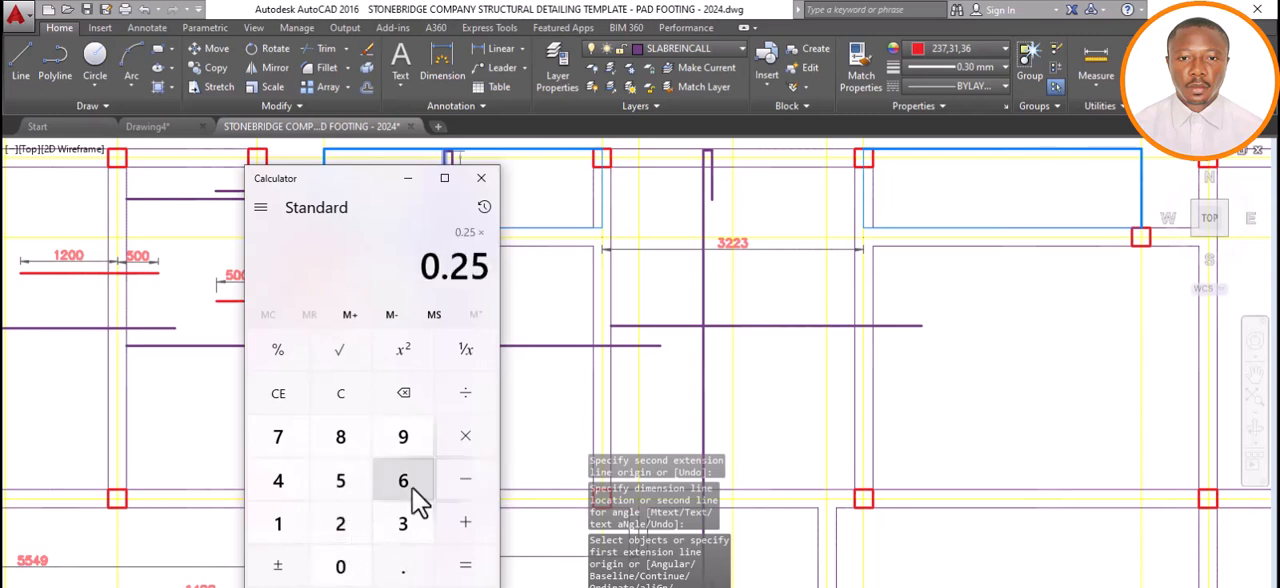
click(398, 526)
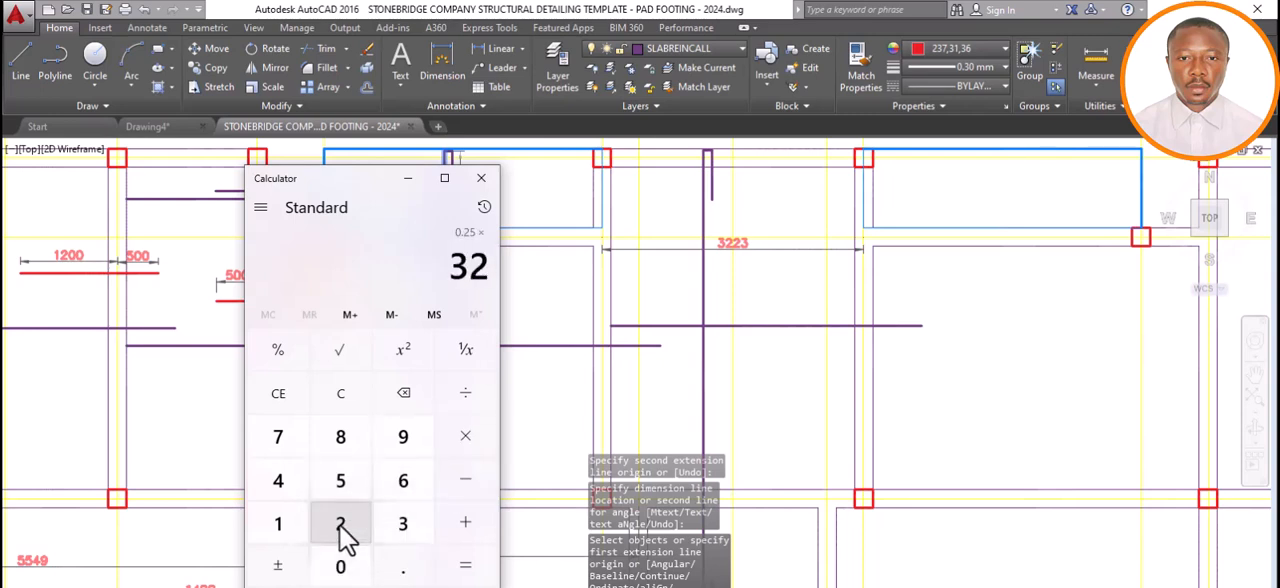
click(340, 526)
click(403, 526)
click(455, 568)
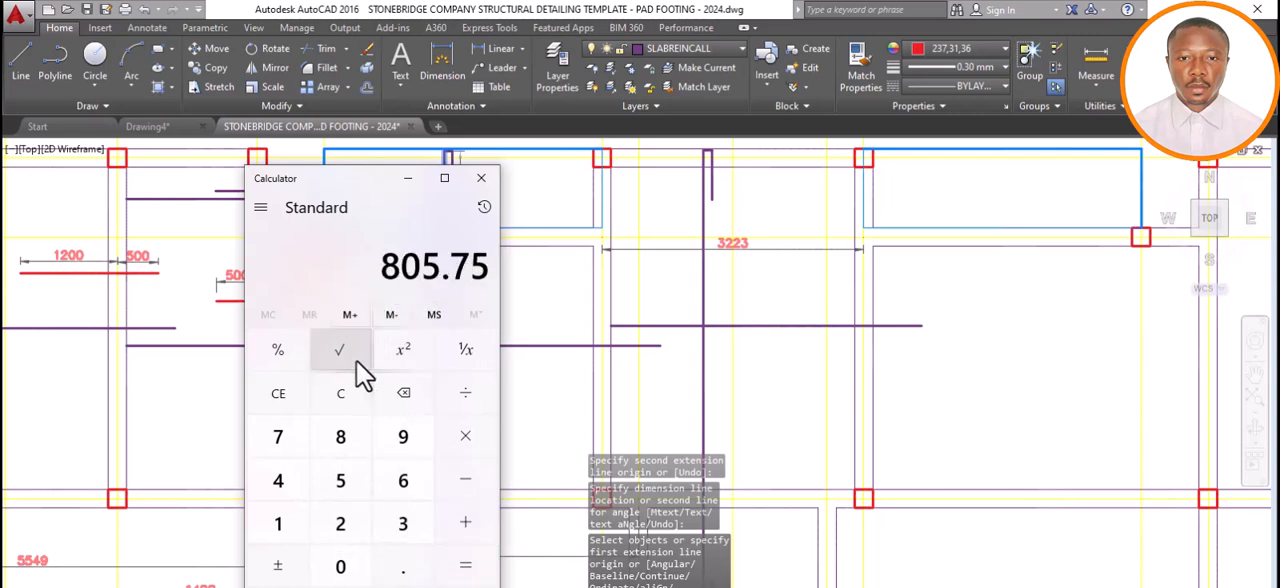
click(409, 181)
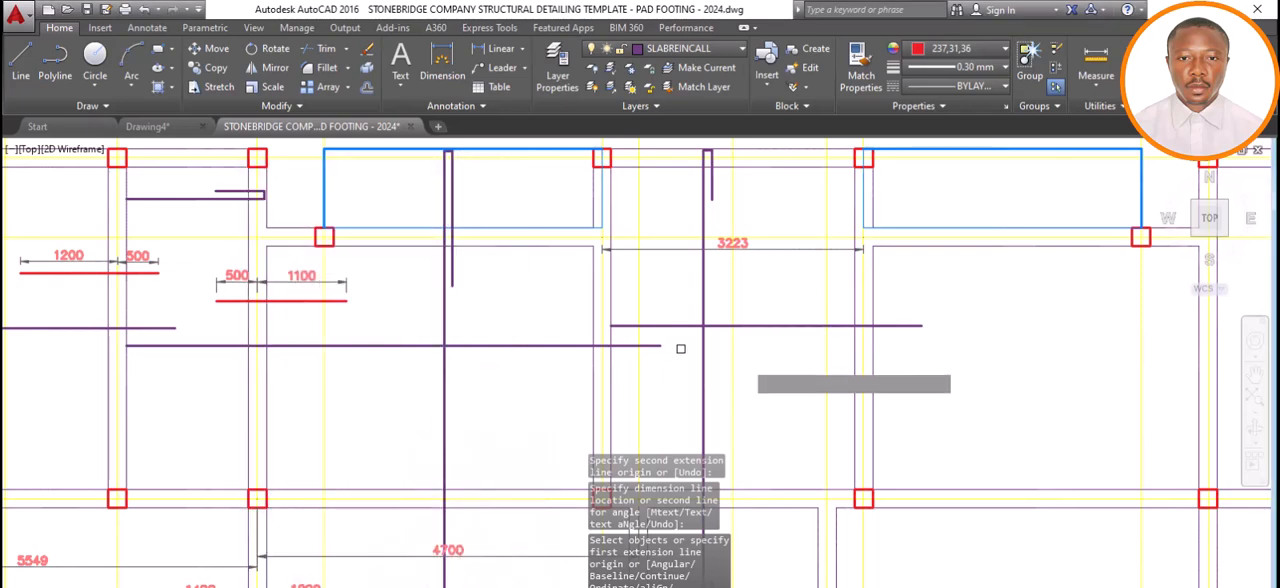
key(Escape)
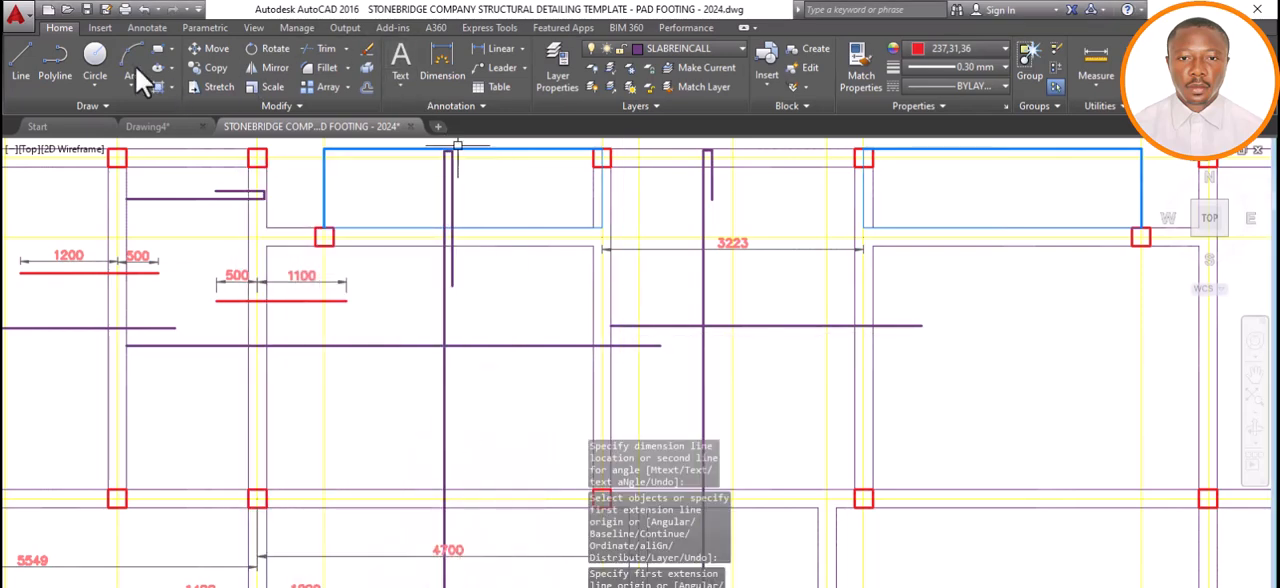
Draw a horizontal red bar line 900 mm long from the axis 7 centreline into the 3223 span.
click(20, 52)
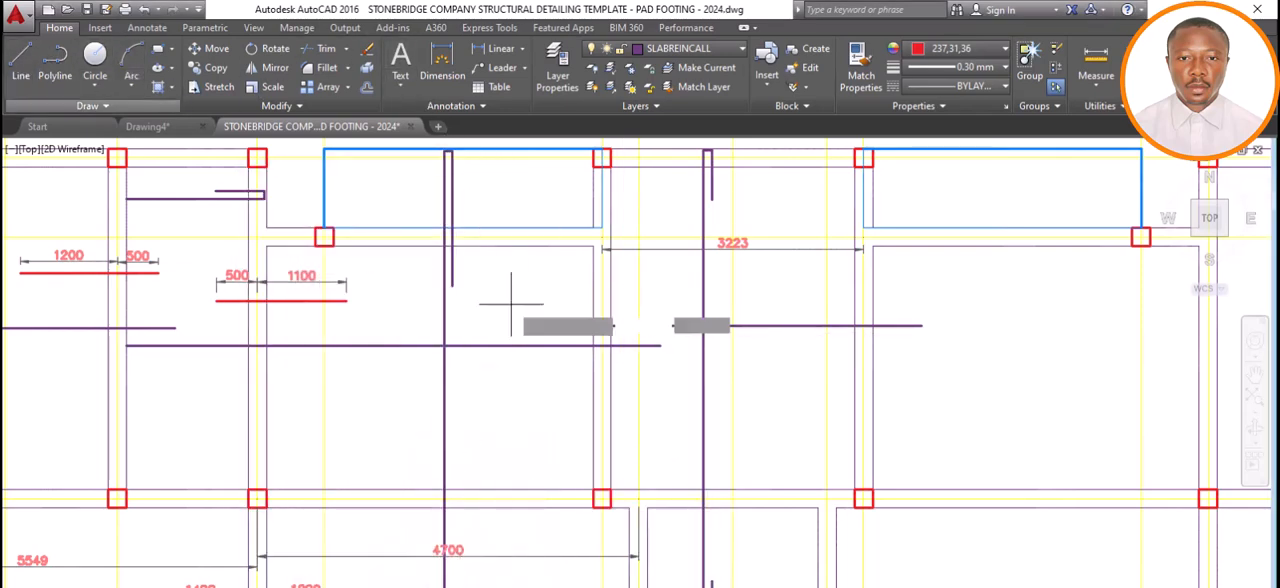
click(602, 277)
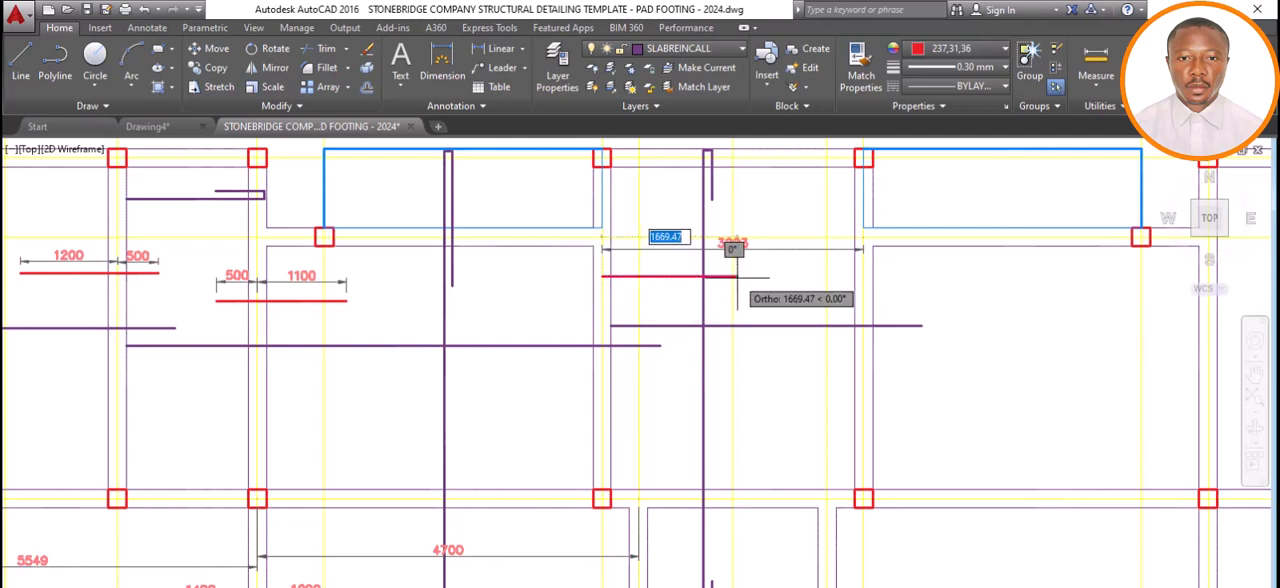
text(900)
key(Return)
key(Return)
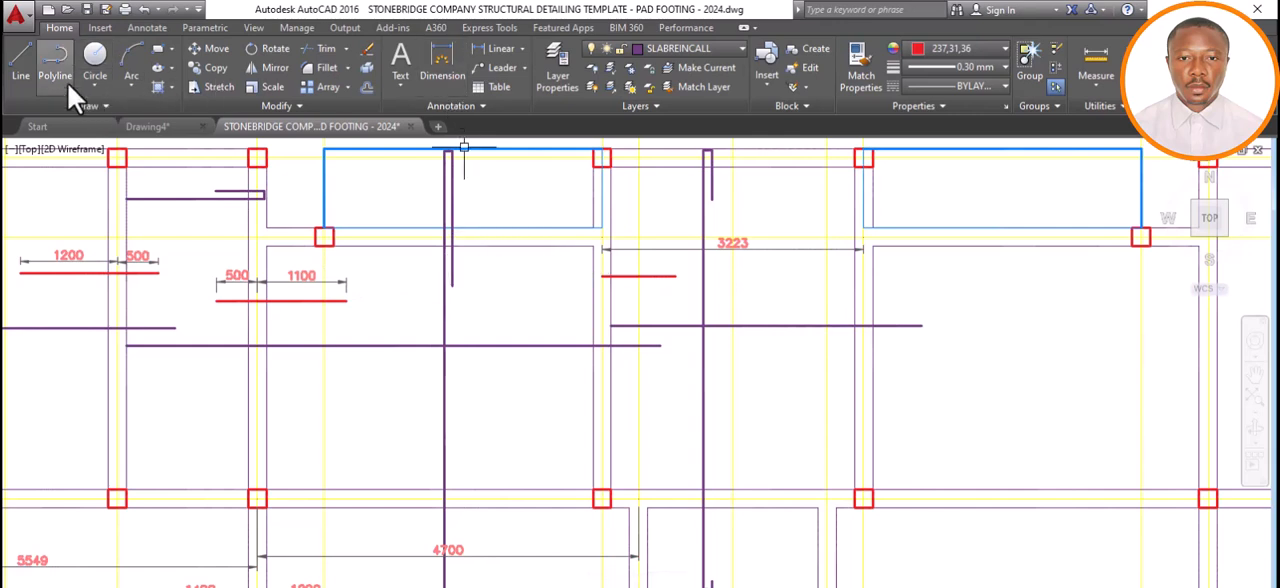
Extend the top bar 1100 mm from the same axis point into the neighbouring panel on the opposite side.
click(15, 61)
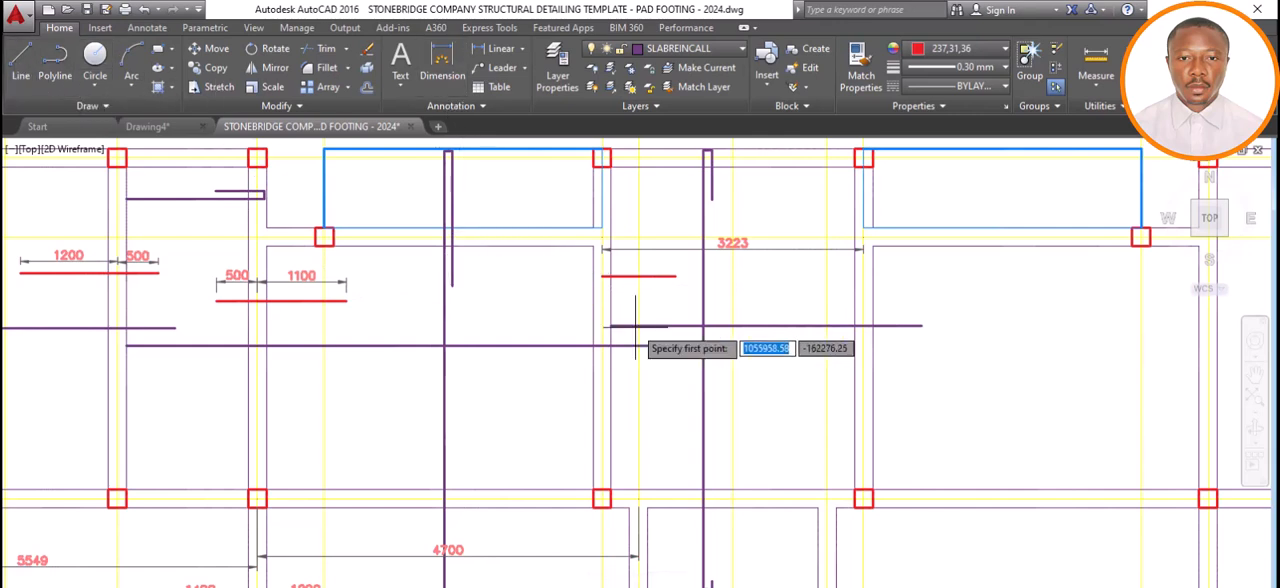
click(602, 277)
text(1100)
key(Return)
key(Return)
key(Return)
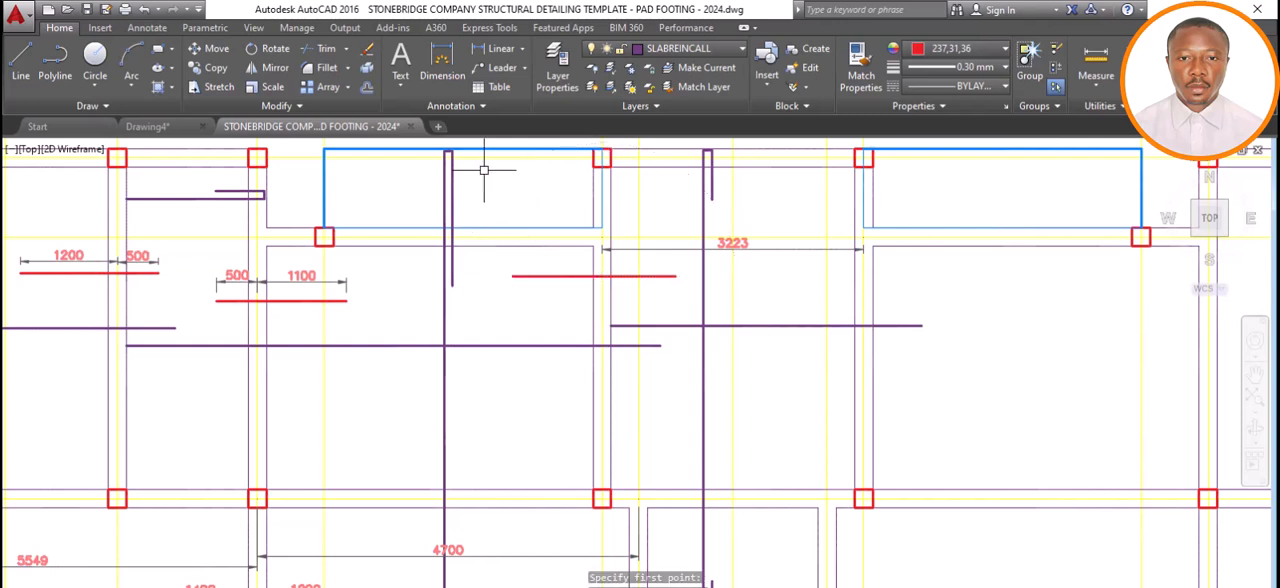
Dimension both extensions of the new top bar from the axis, placing the dimension lines just above the bar.
click(460, 60)
click(561, 269)
click(510, 277)
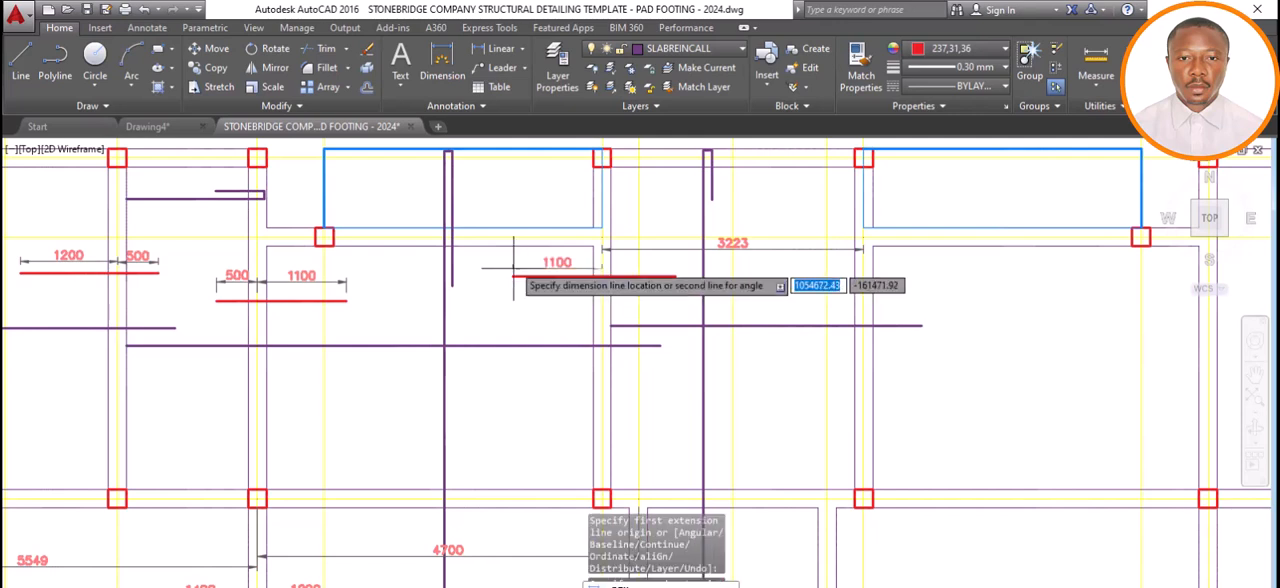
click(514, 265)
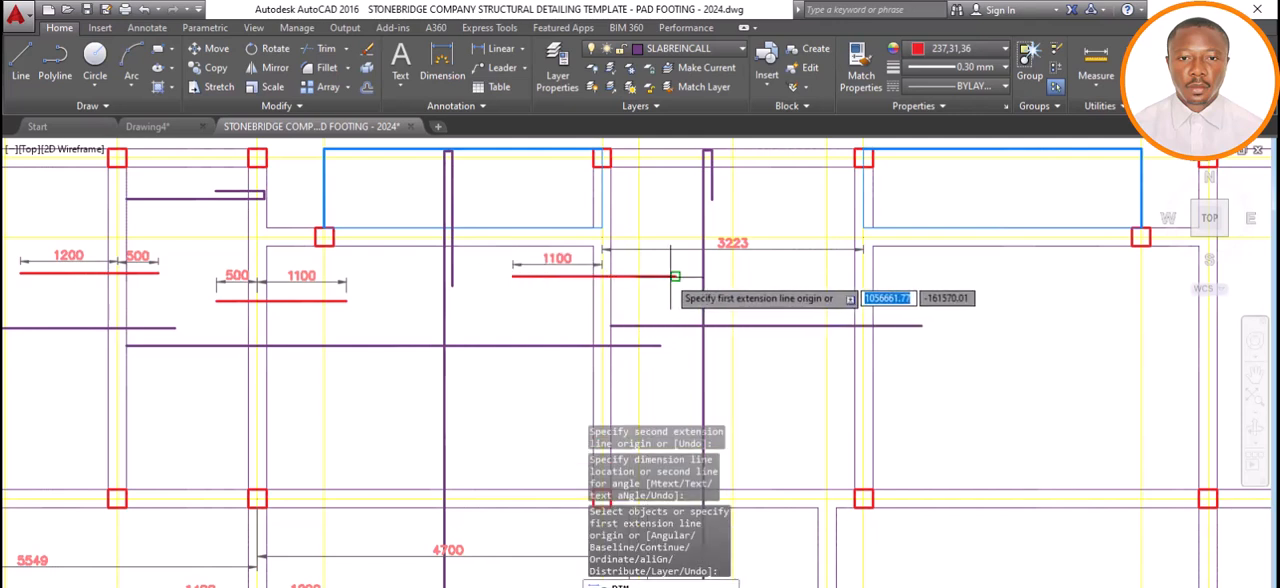
click(675, 276)
click(601, 266)
click(601, 264)
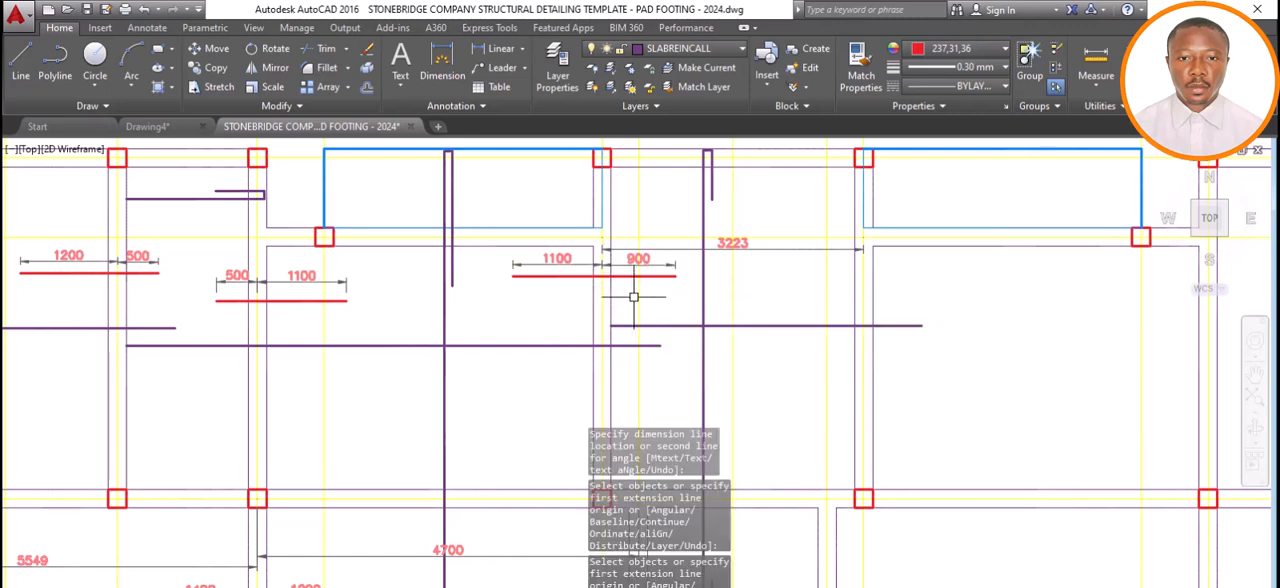
Move the new top bar and its two dimensions straight down by about 250 mm, clear of the span dimension.
click(681, 259)
click(655, 290)
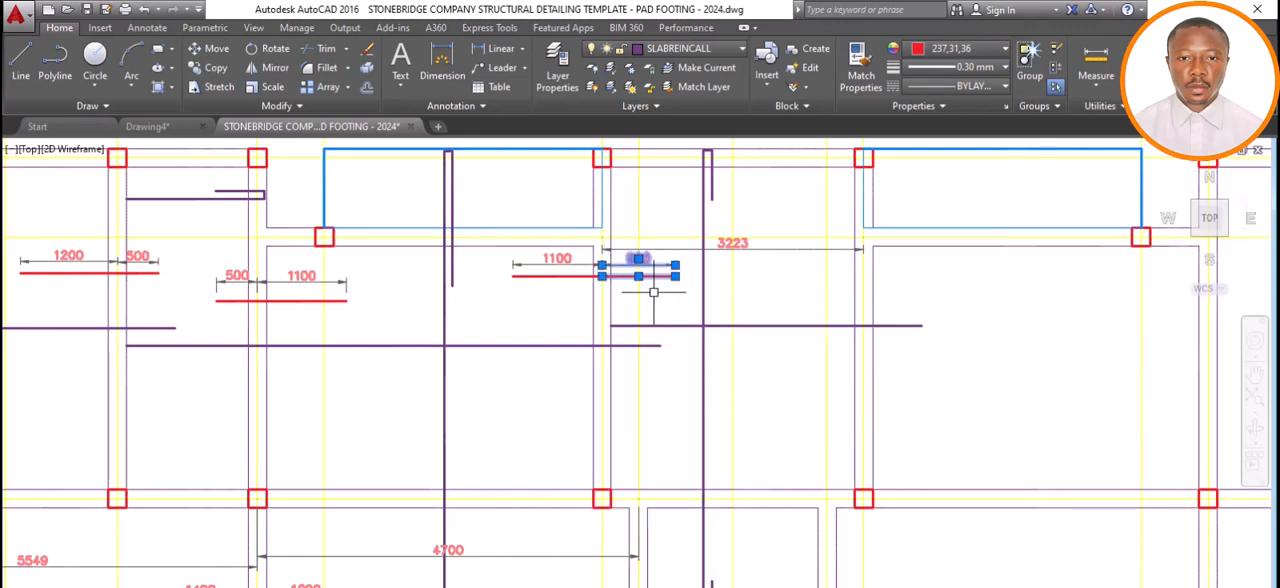
click(590, 253)
click(525, 300)
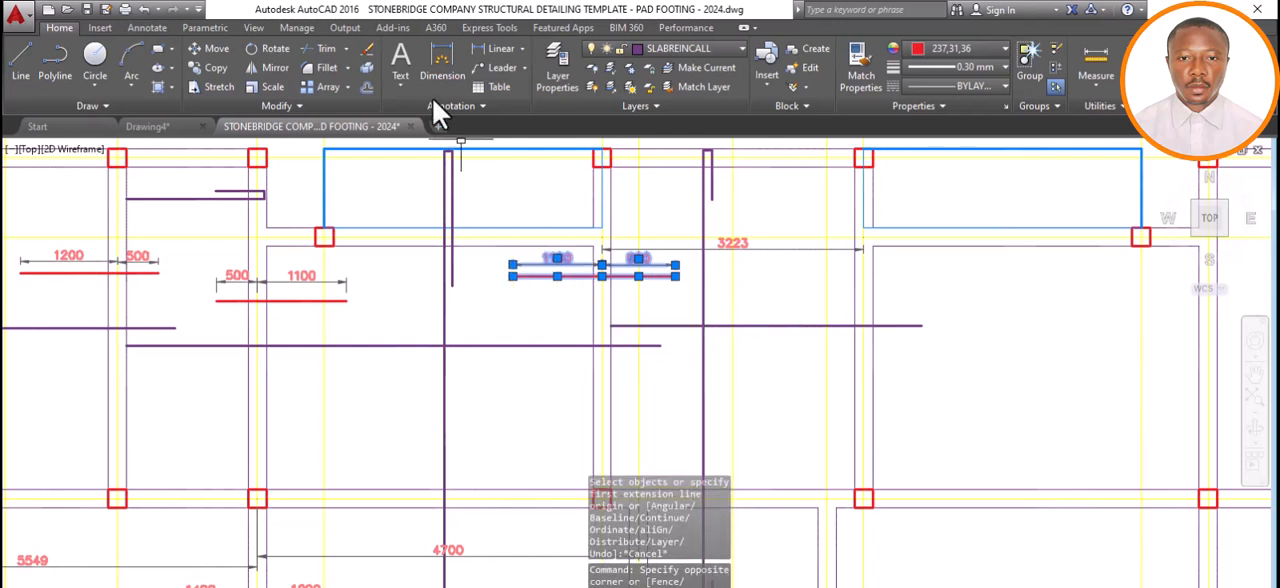
click(508, 391)
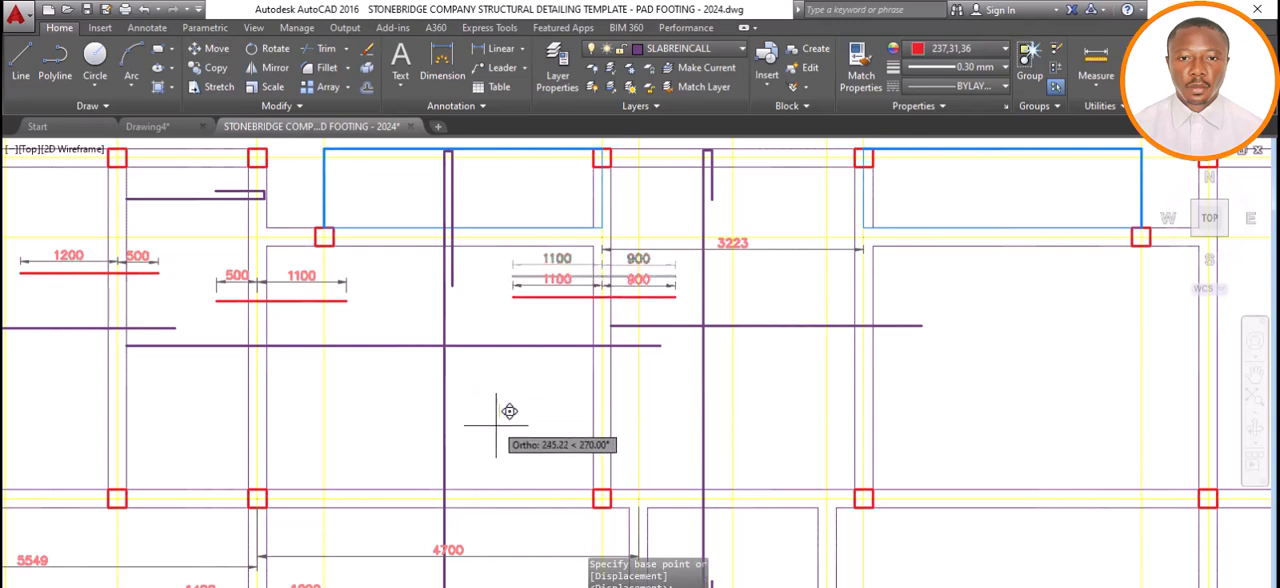
click(500, 410)
Dimension the span of the narrow panel next to the 4700 span, placing the dimension line above its upper beam.
scroll(657, 168, down, 2)
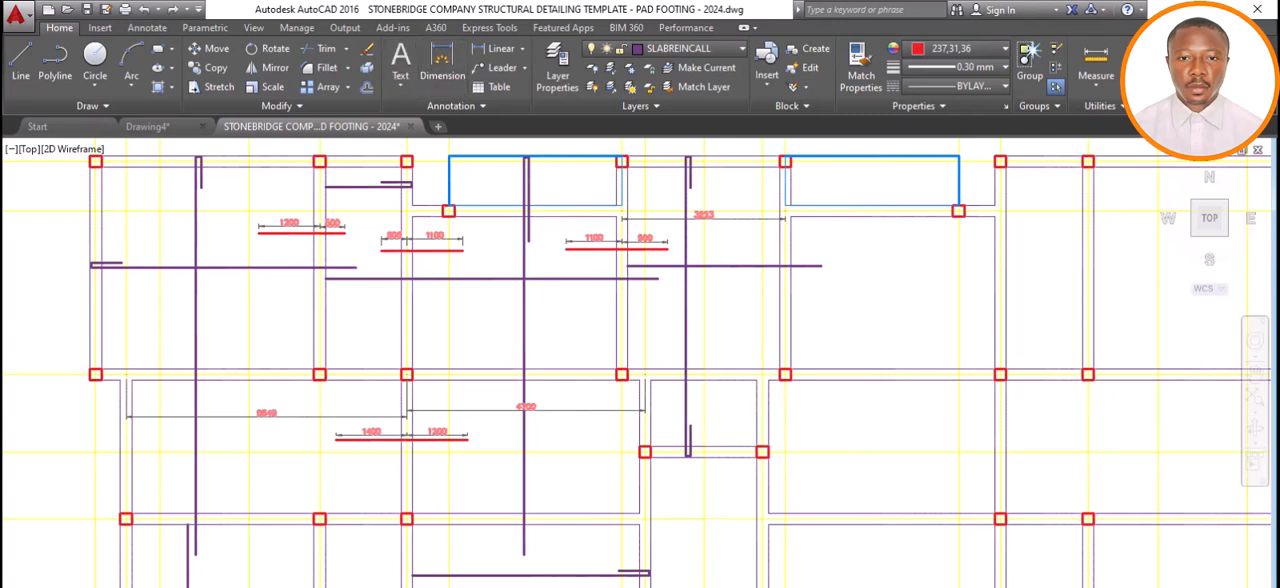
click(440, 70)
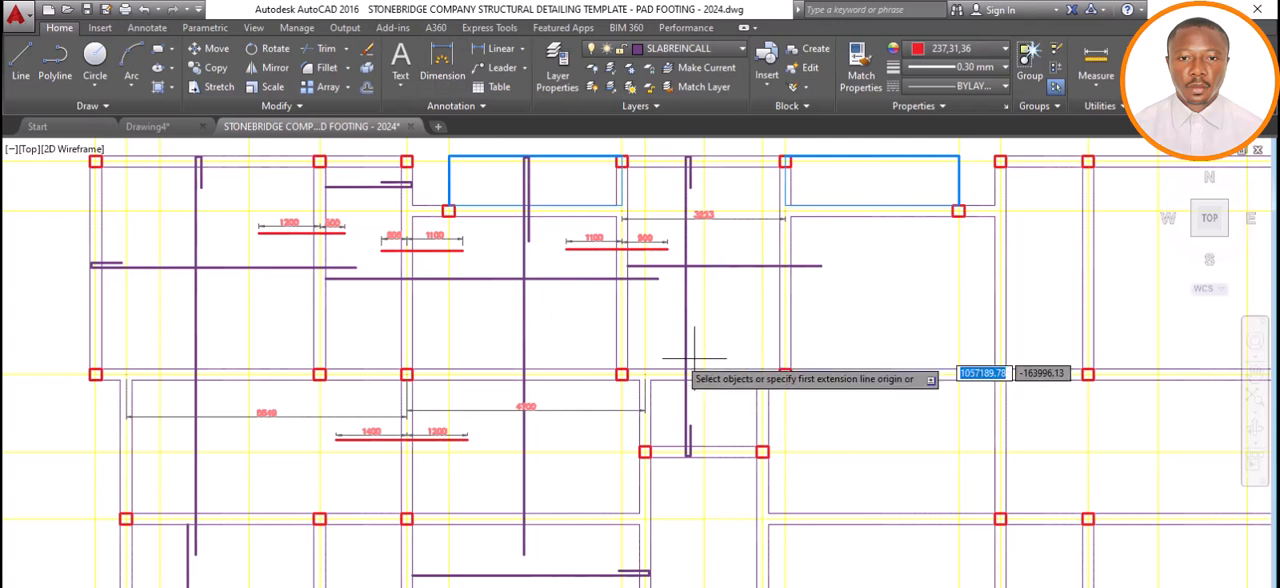
key(Return)
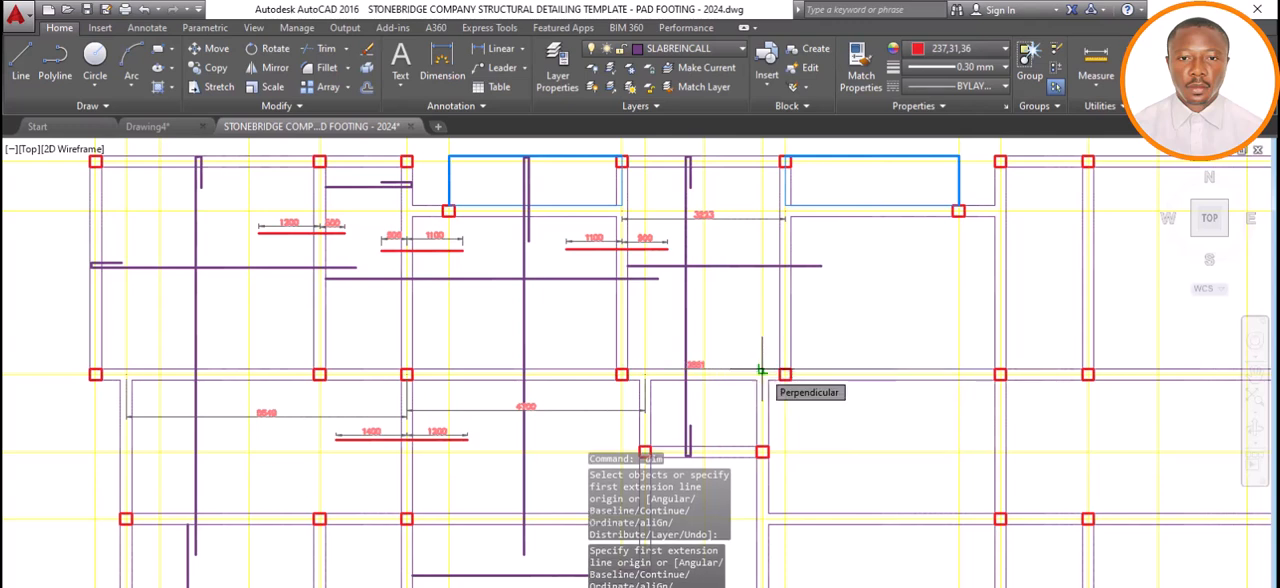
click(761, 370)
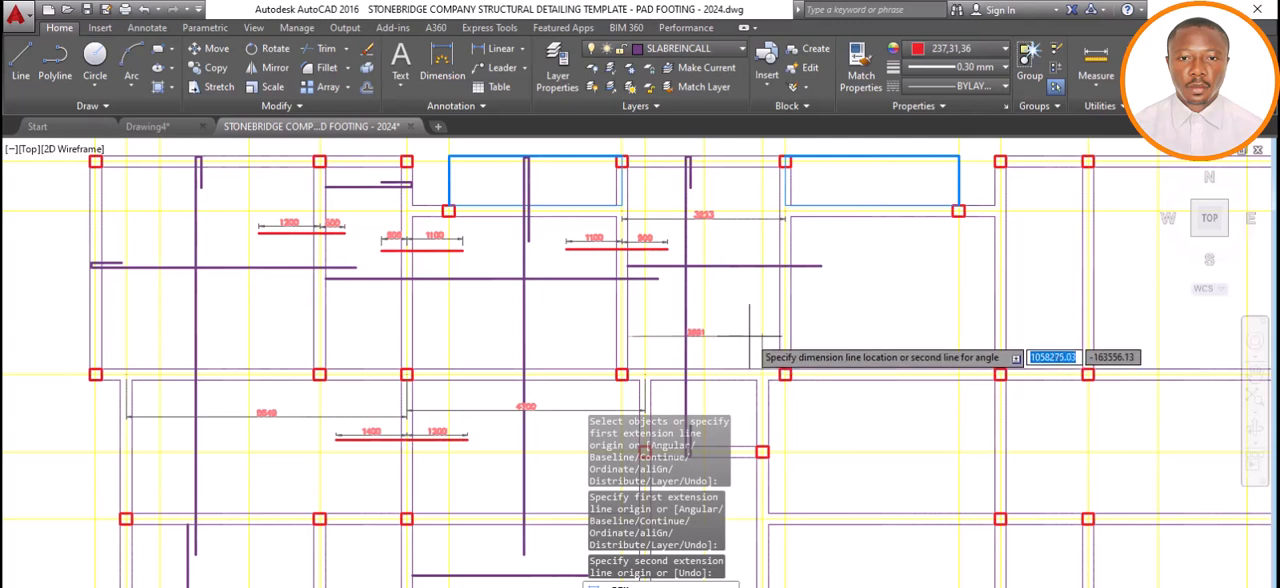
click(749, 336)
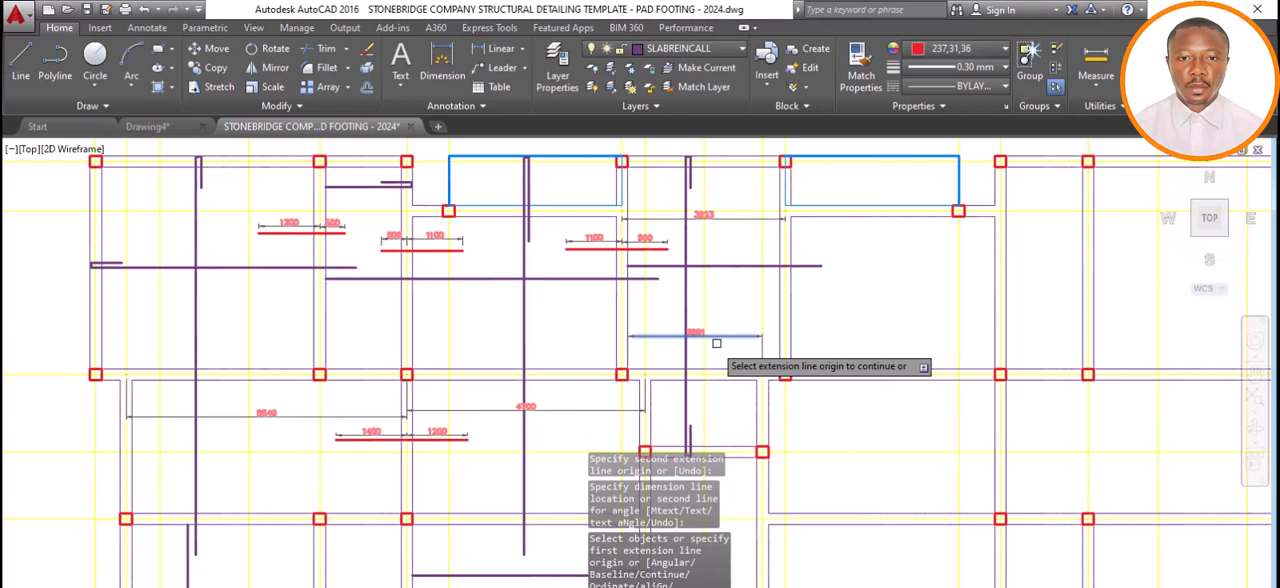
key(Escape)
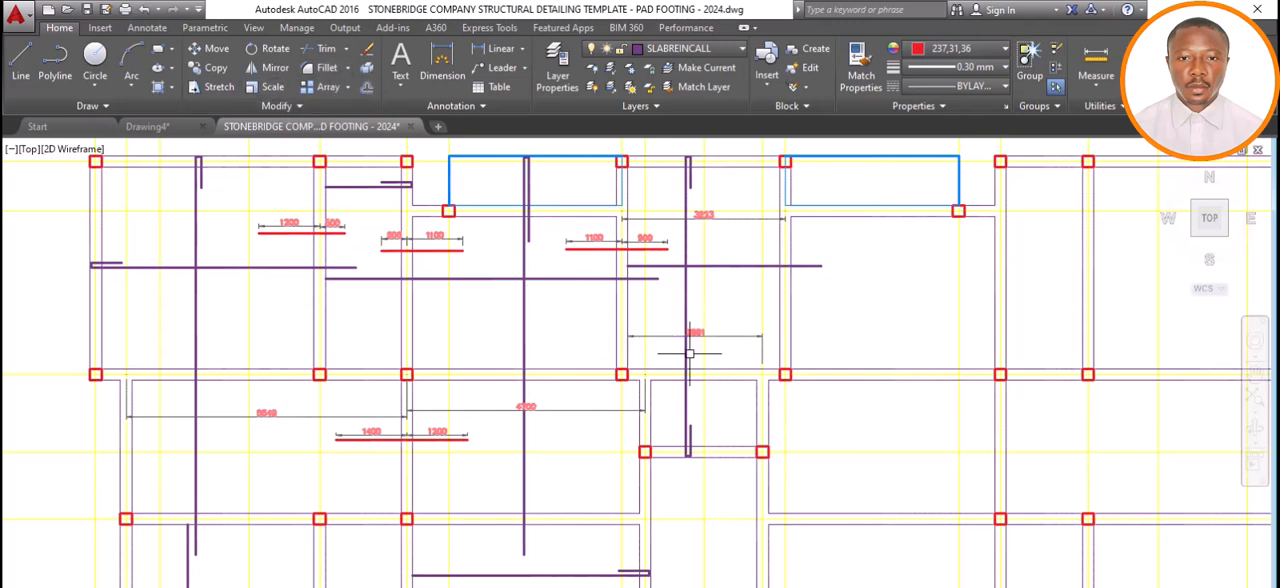
Switch to Calculator, multiply the 2661 span by 0.25, and return to the drawing.
key(alt+Tab)
scroll(700, 323, up, 4)
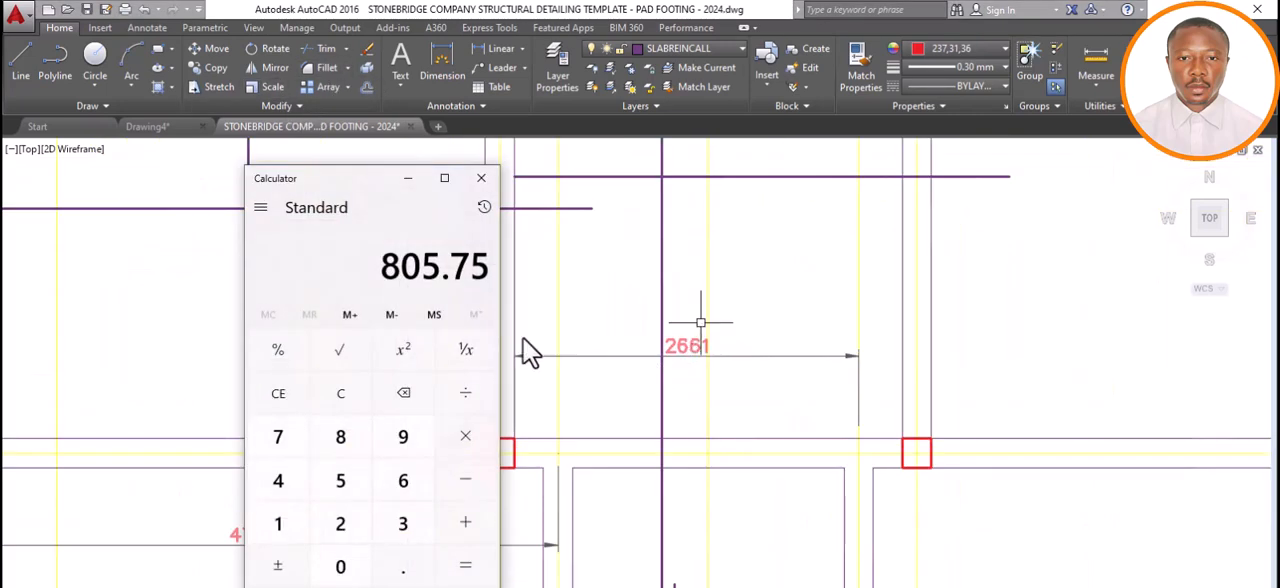
click(341, 391)
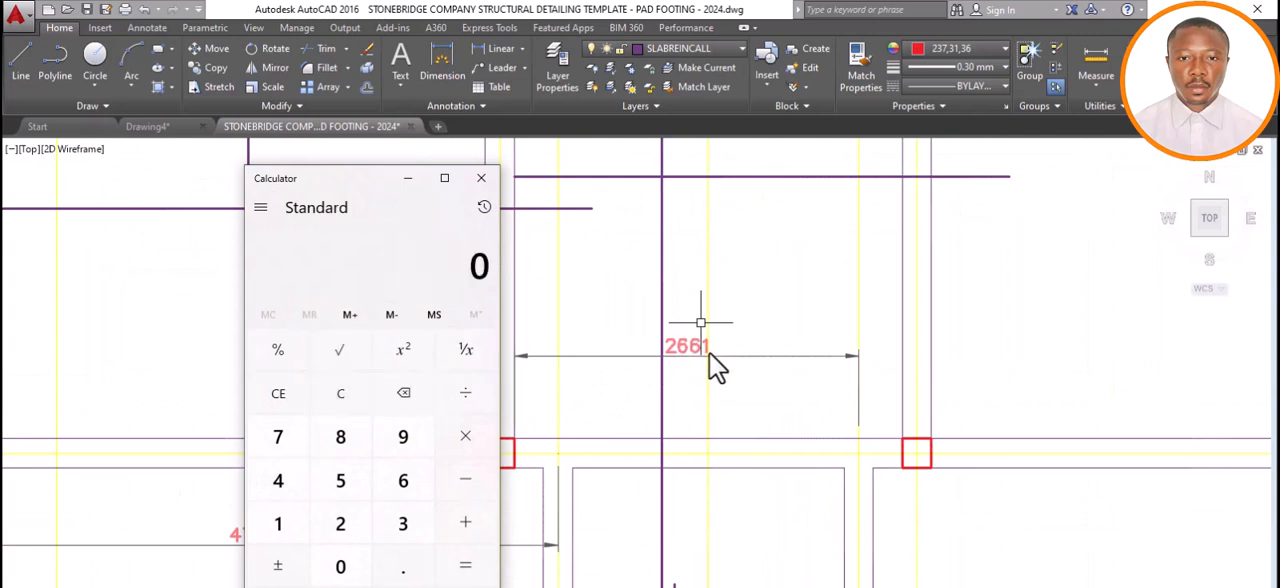
click(340, 523)
click(398, 484)
click(398, 484)
click(281, 526)
click(462, 438)
click(365, 570)
click(403, 566)
click(360, 520)
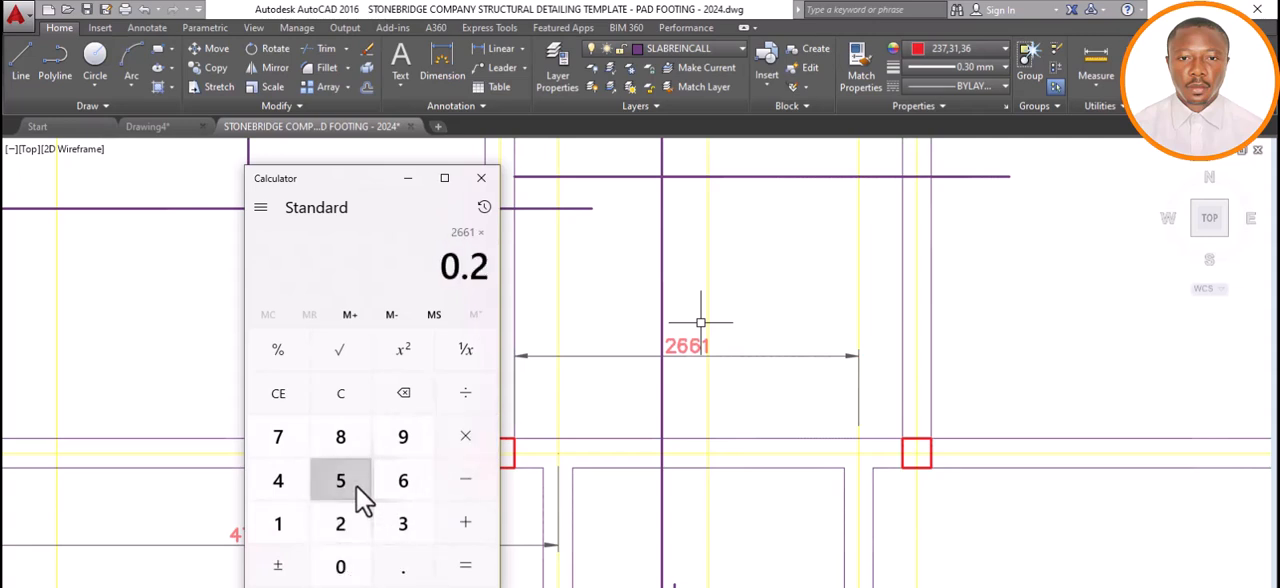
click(356, 486)
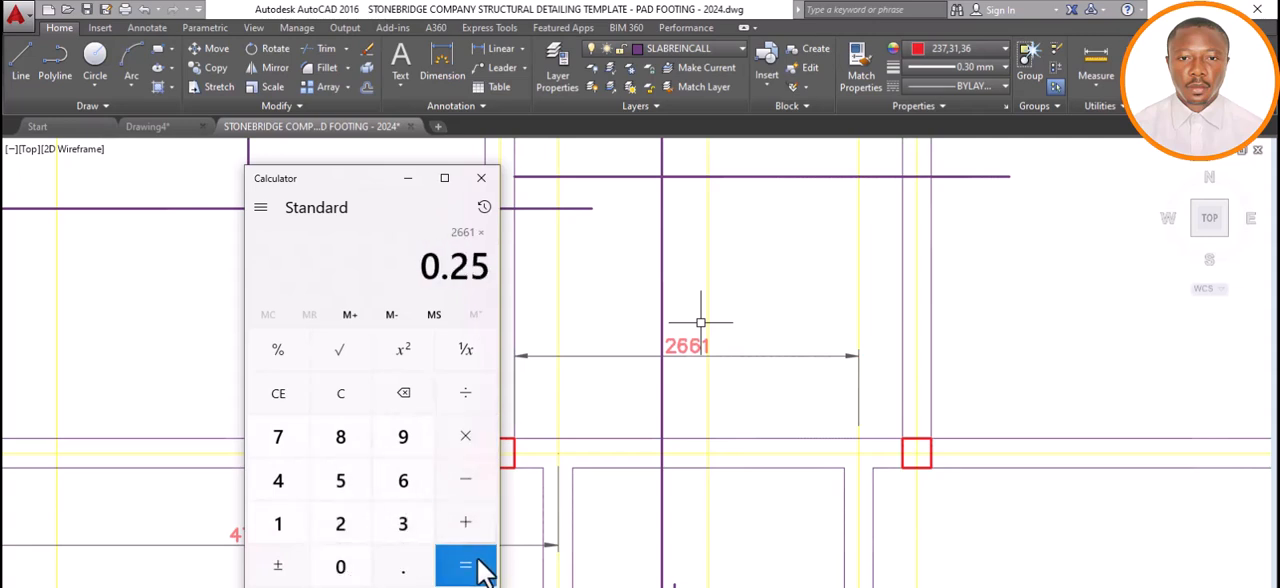
click(483, 570)
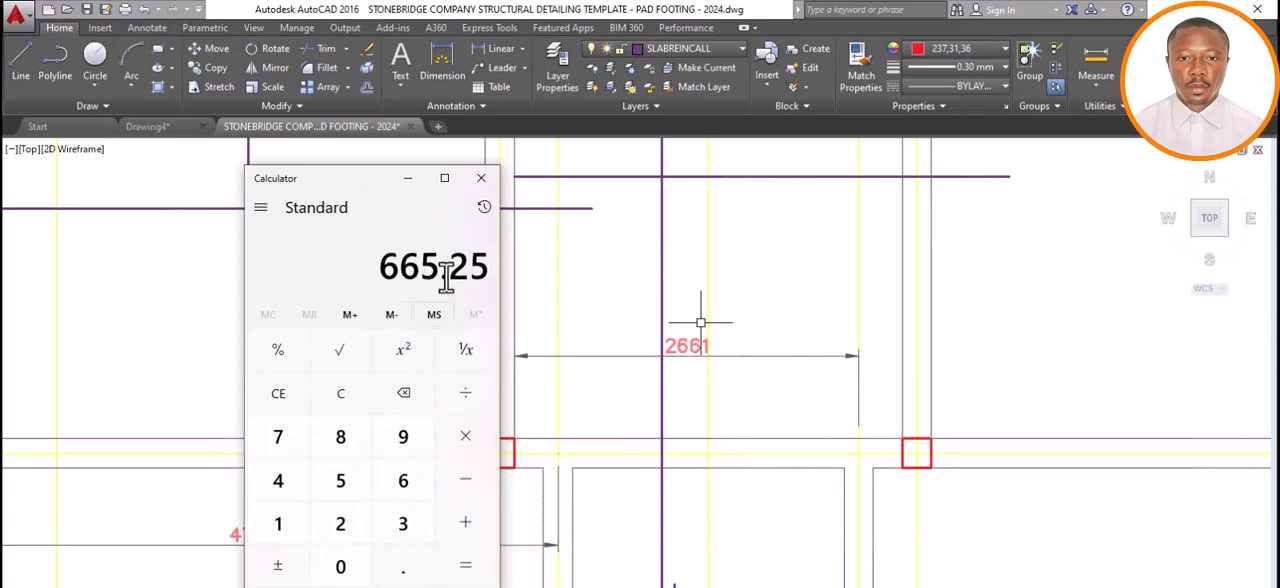
click(407, 178)
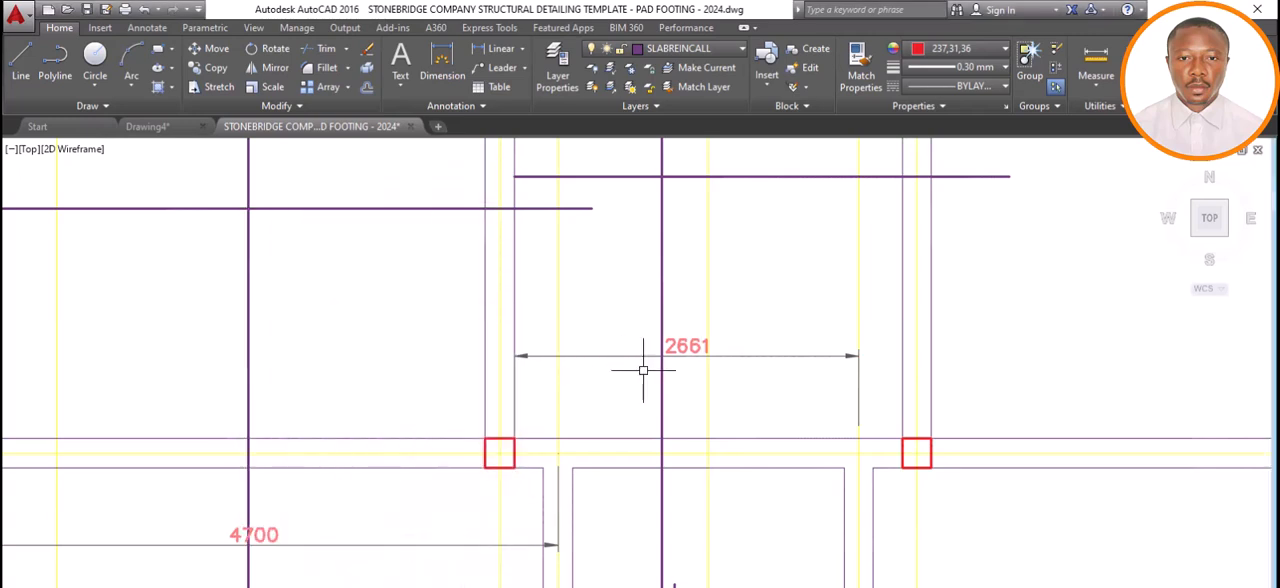
Draw a horizontal red bar line 700 mm long from the beam centreline ending the 4700 span into the narrow panel.
click(33, 71)
scroll(655, 390, down, 5)
scroll(640, 420, up, 5)
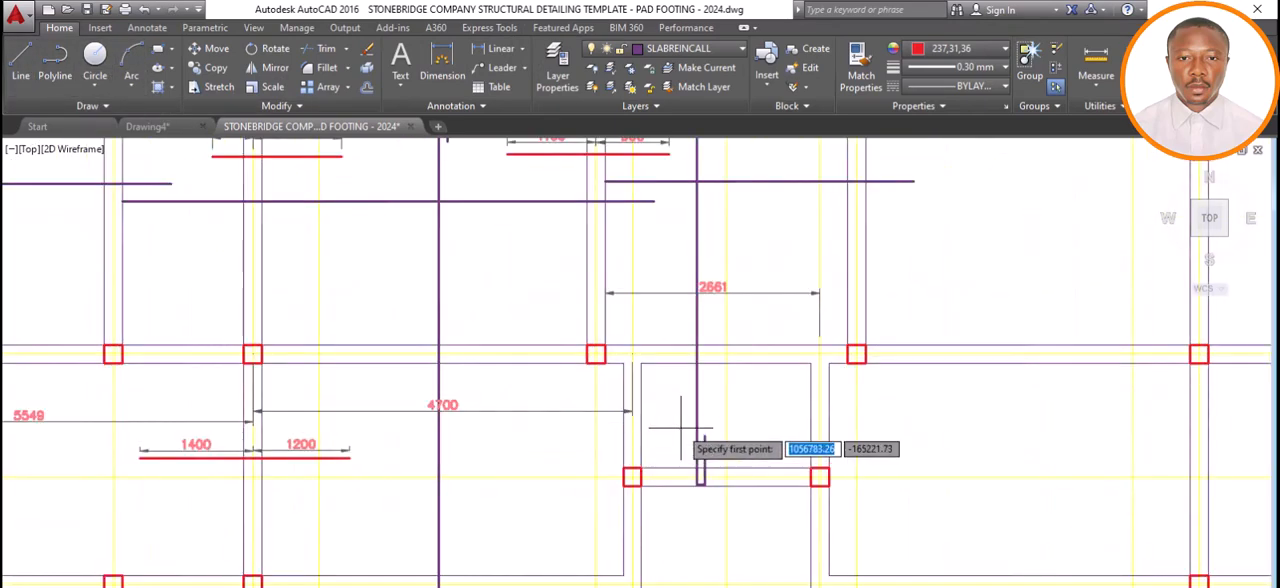
click(632, 428)
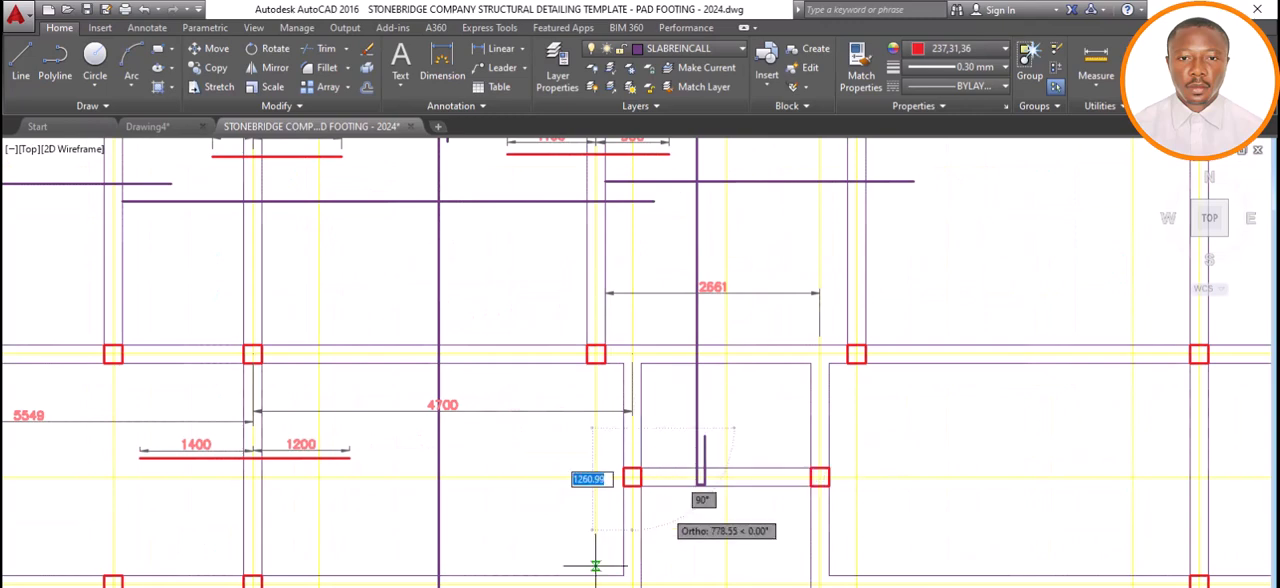
click(470, 586)
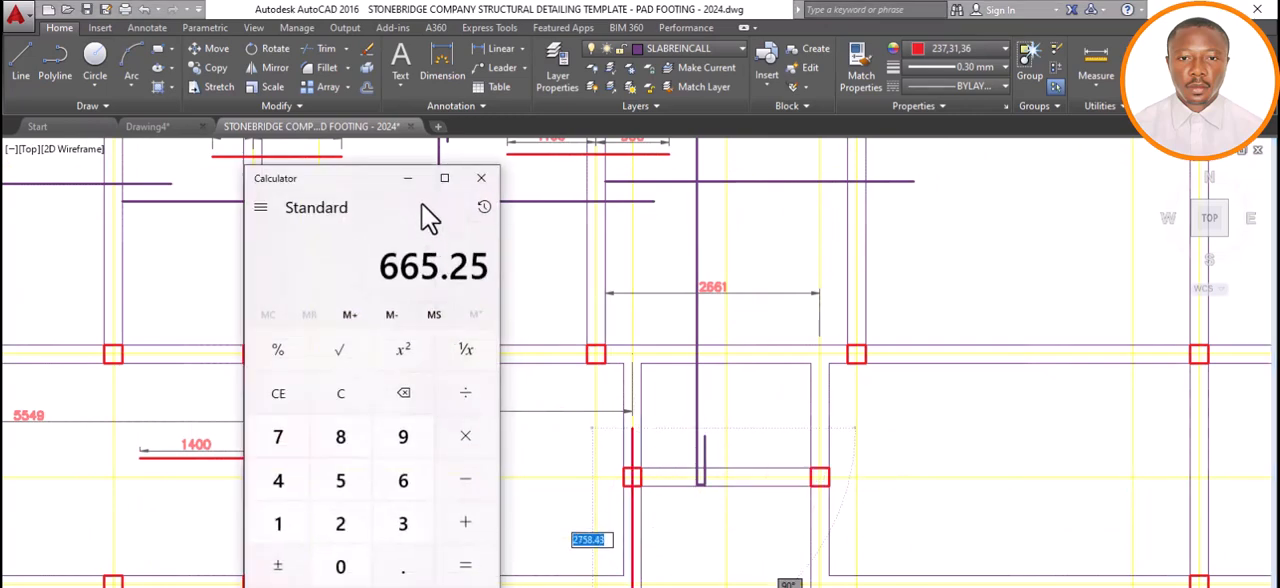
click(408, 179)
text(700)
key(Return)
key(Escape)
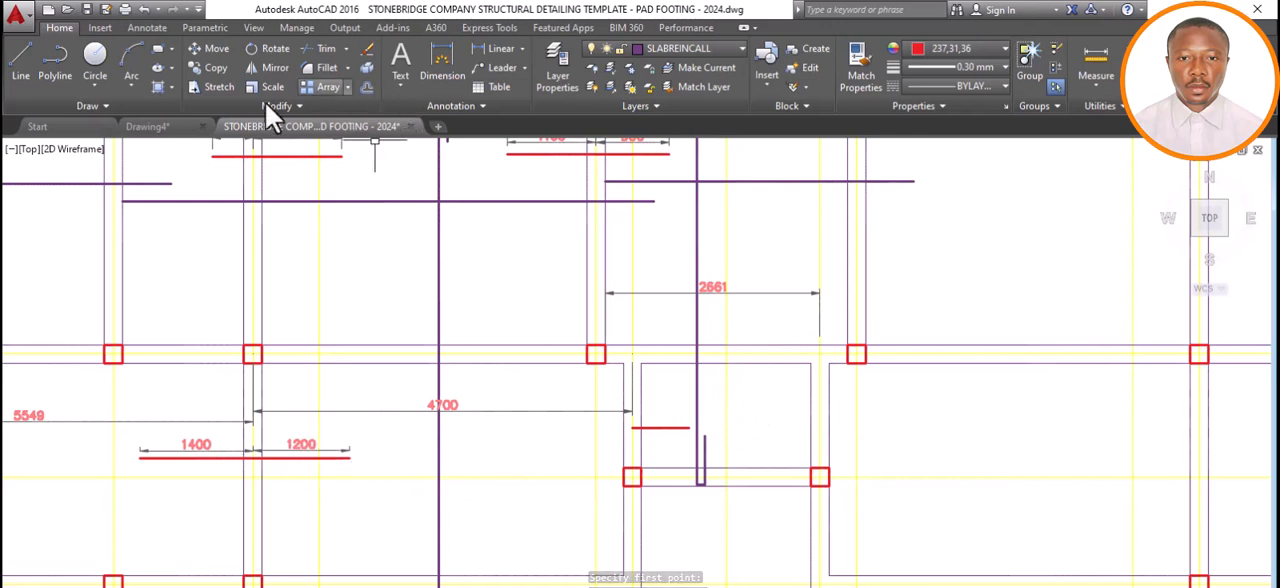
Draw a 1200 mm horizontal red bar line from the narrow panel's beam centreline into the 4700 span, continuing the 700 mm bar.
click(26, 59)
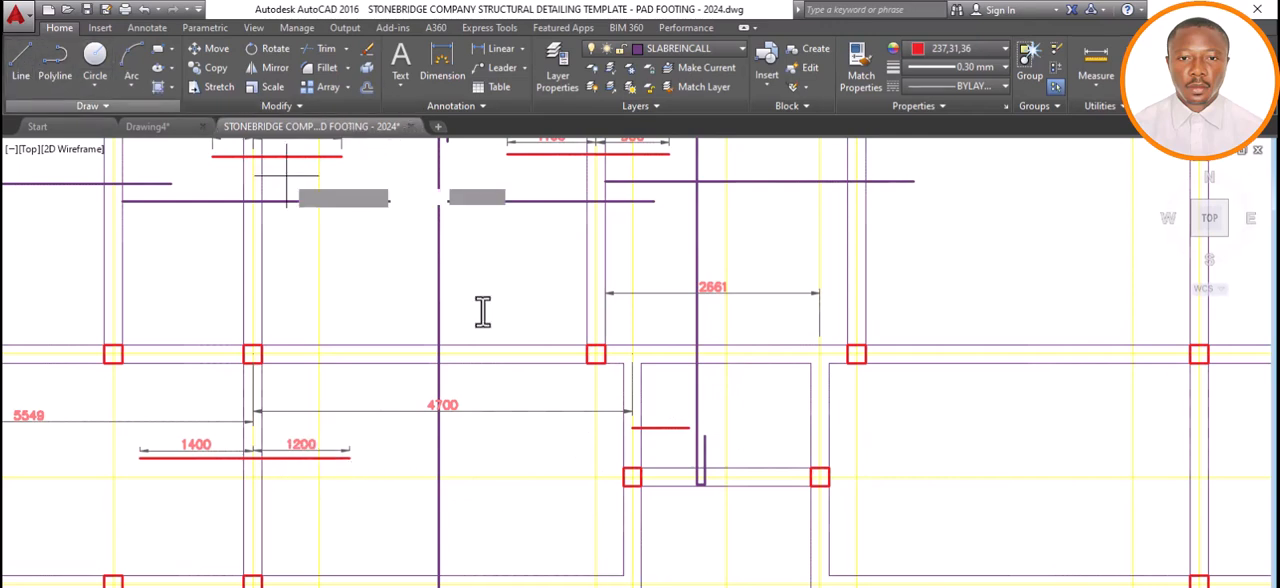
click(632, 428)
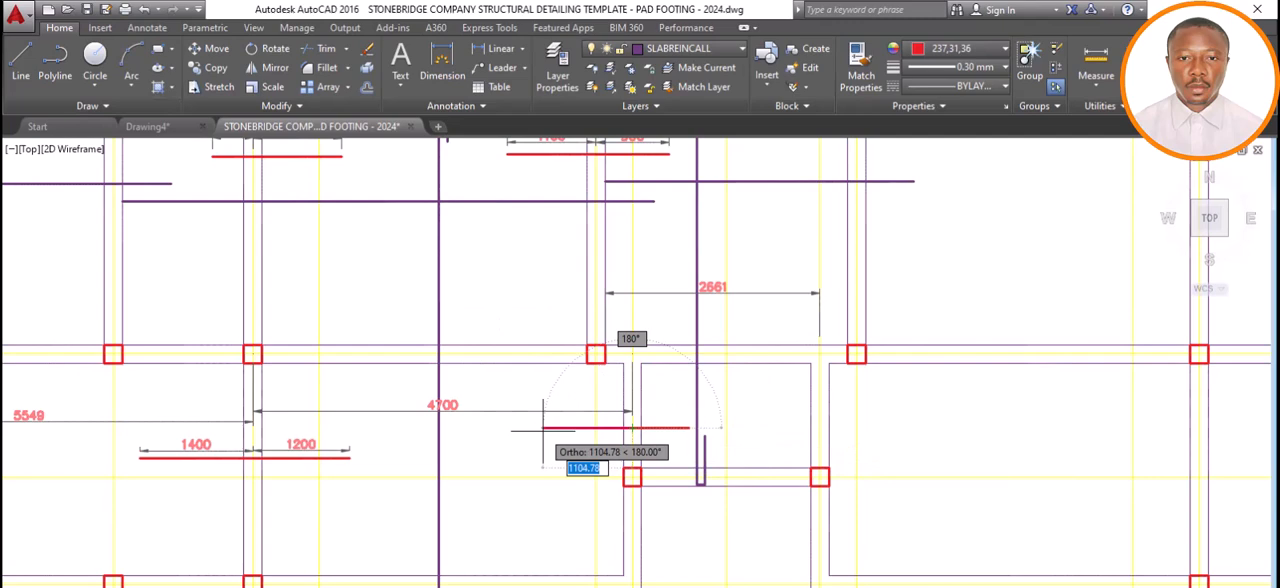
text(1200)
key(Return)
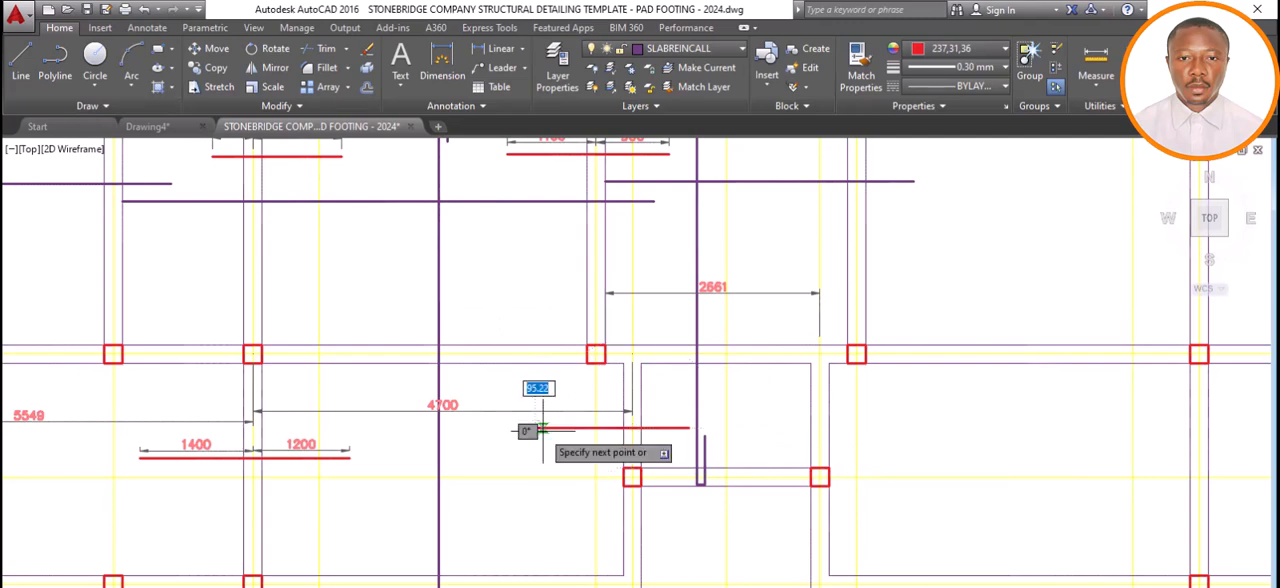
key(Escape)
Dimension the bar's part inside the 4700 span, from the beam centreline to its outer end, with the dimension line just above it.
scroll(612, 372, down, 5)
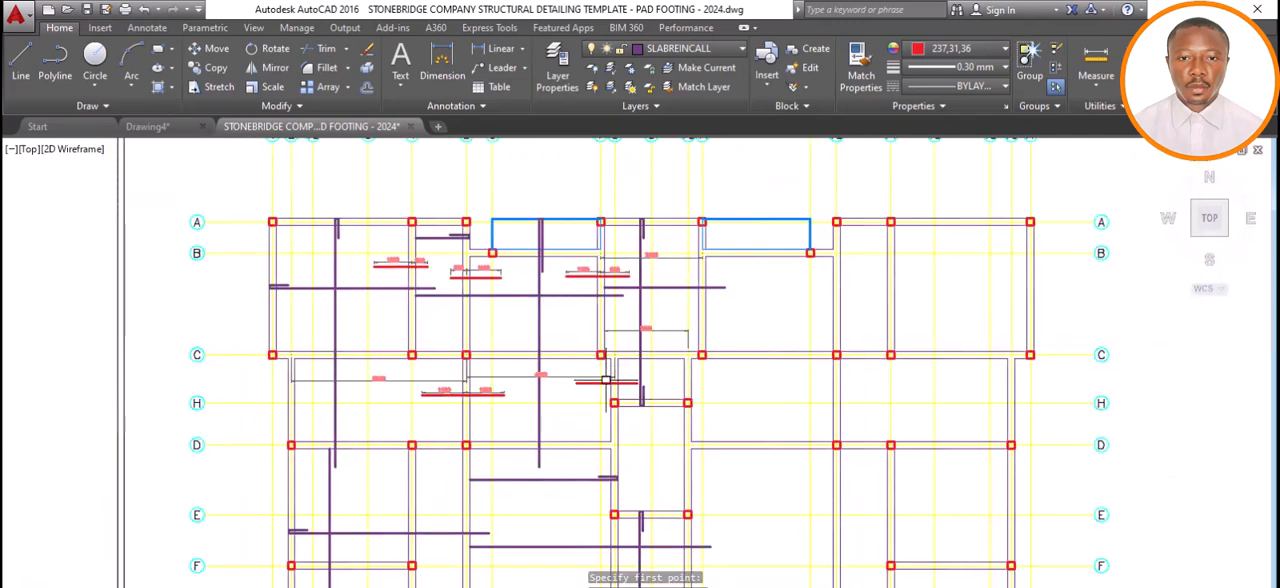
scroll(623, 366, up, 2)
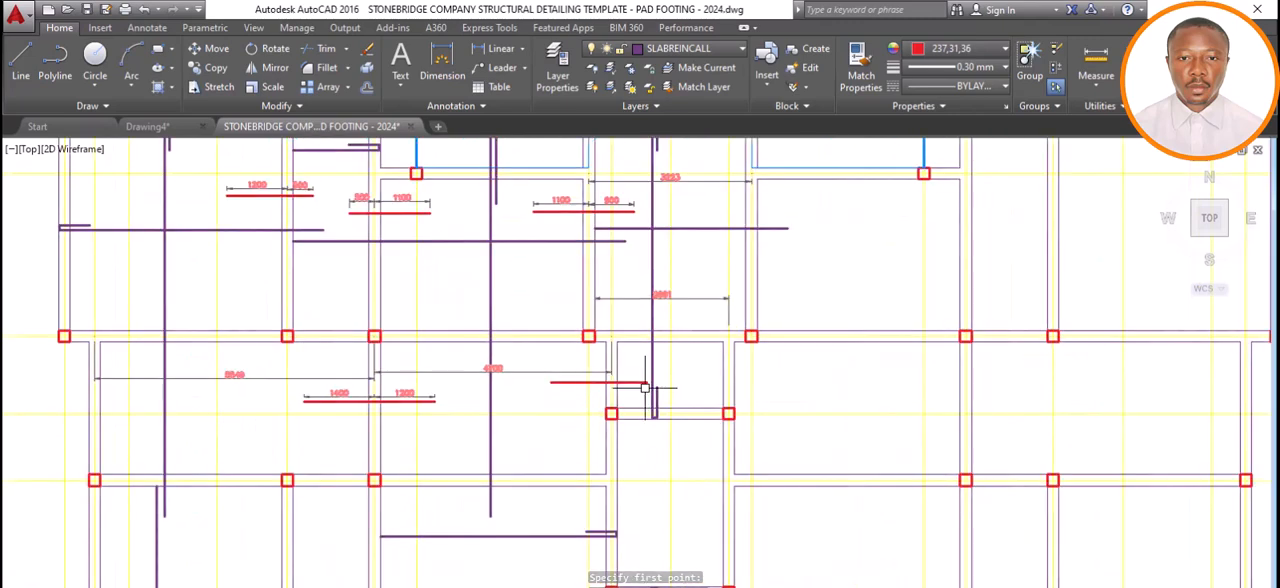
click(455, 58)
click(611, 382)
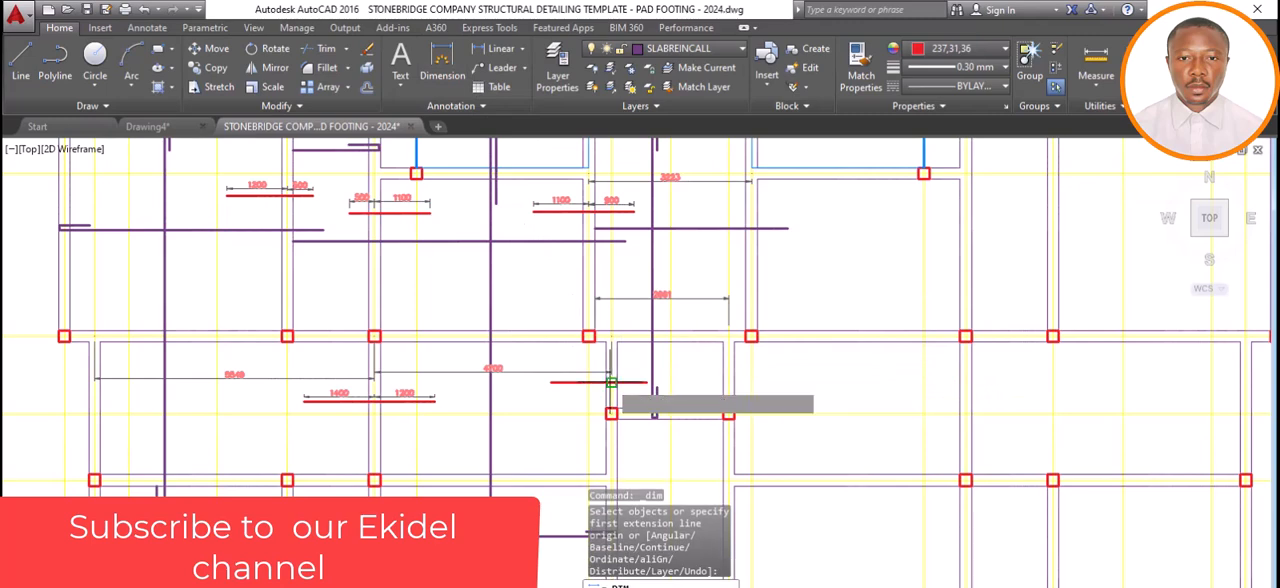
click(550, 382)
scroll(550, 380, up, 2)
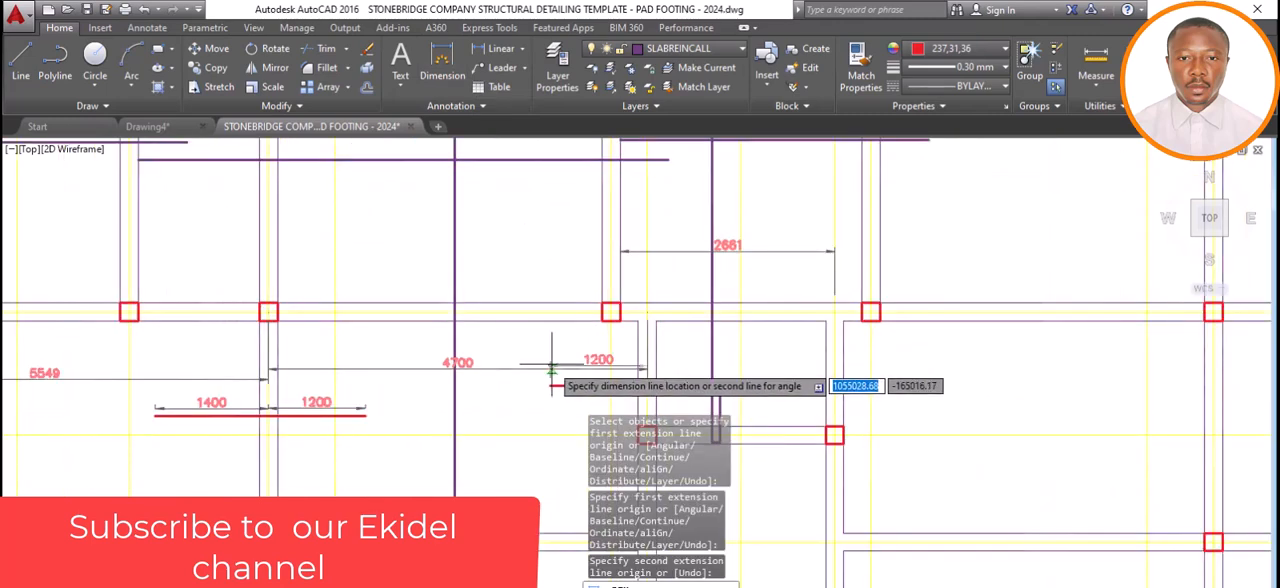
click(553, 362)
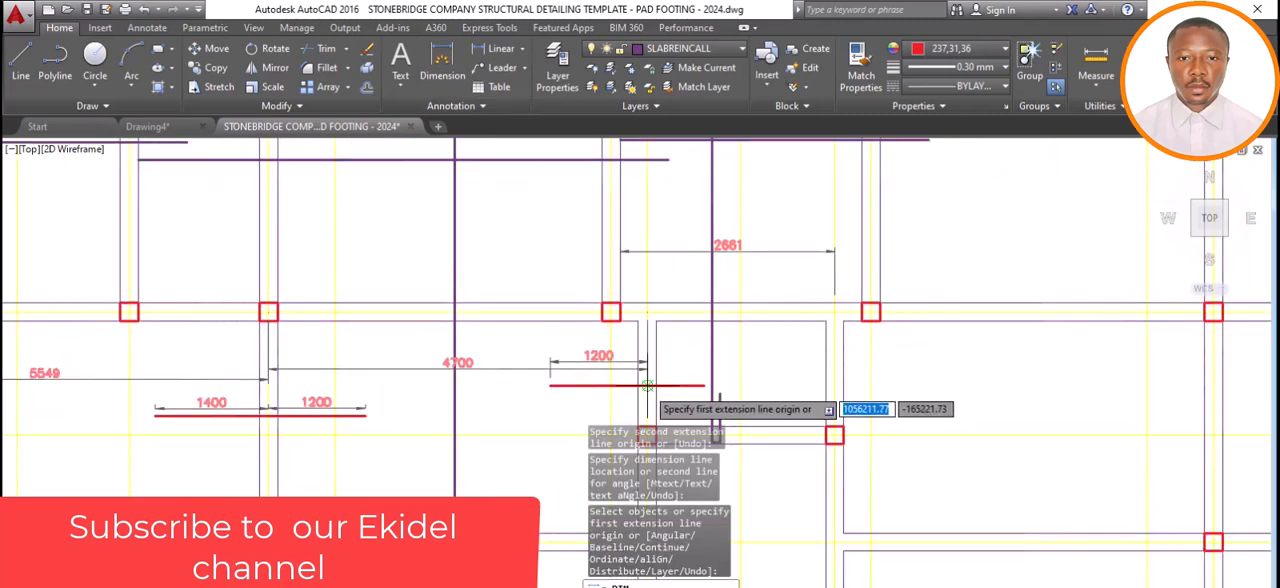
Dimension the bar's part inside the narrow panel in line with the first dimension, and delete the 4700 span dimension.
click(648, 385)
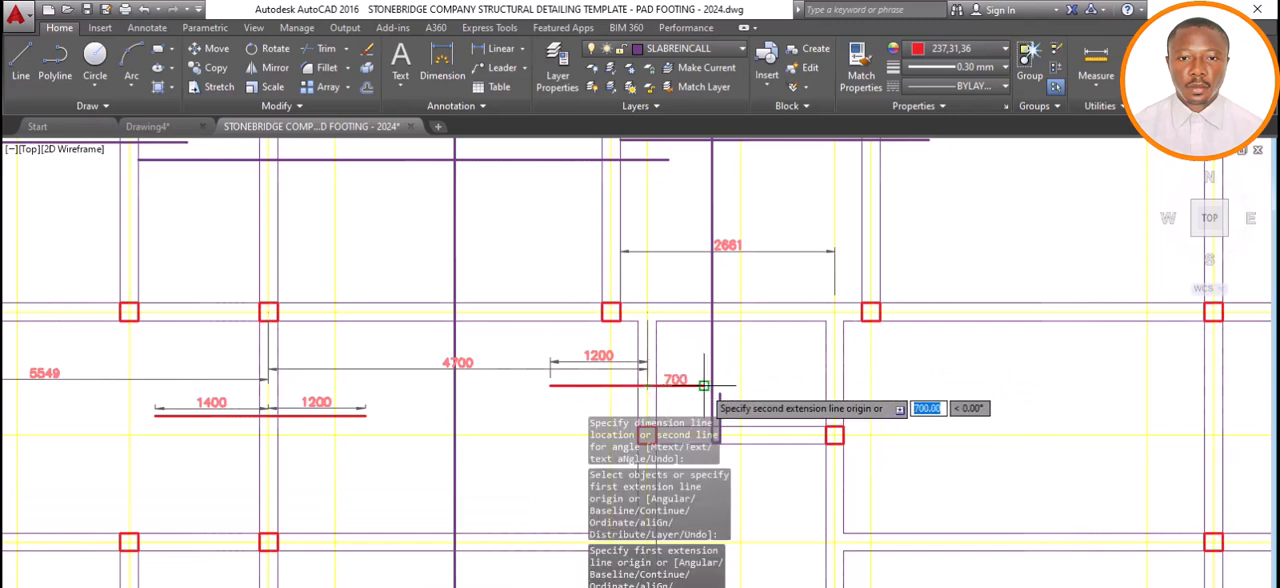
click(695, 376)
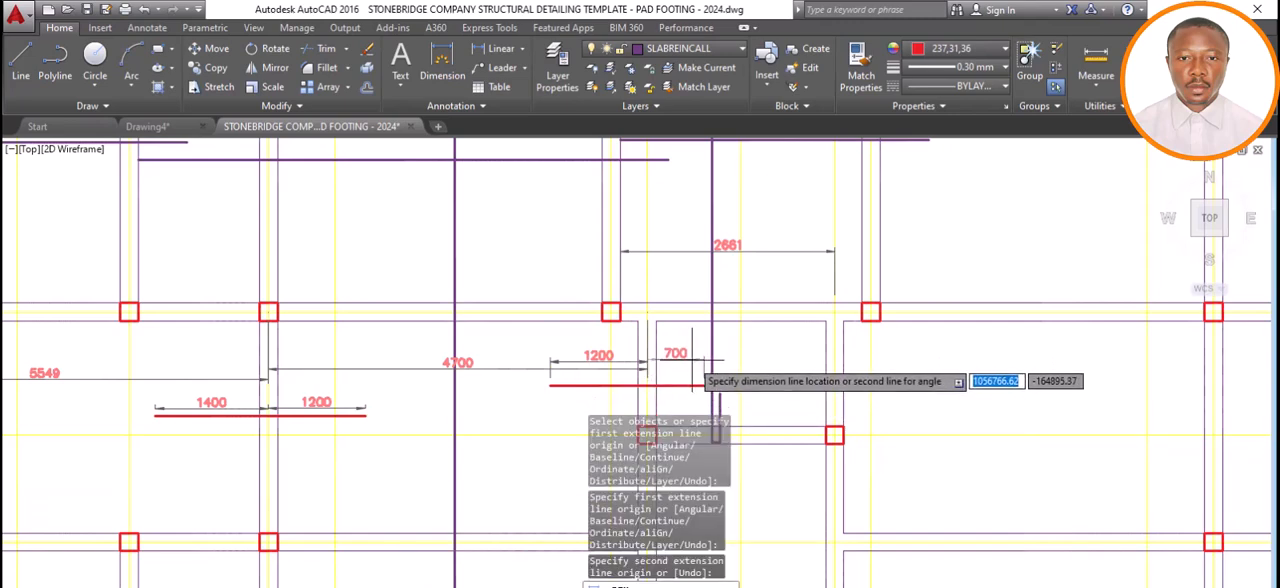
click(699, 362)
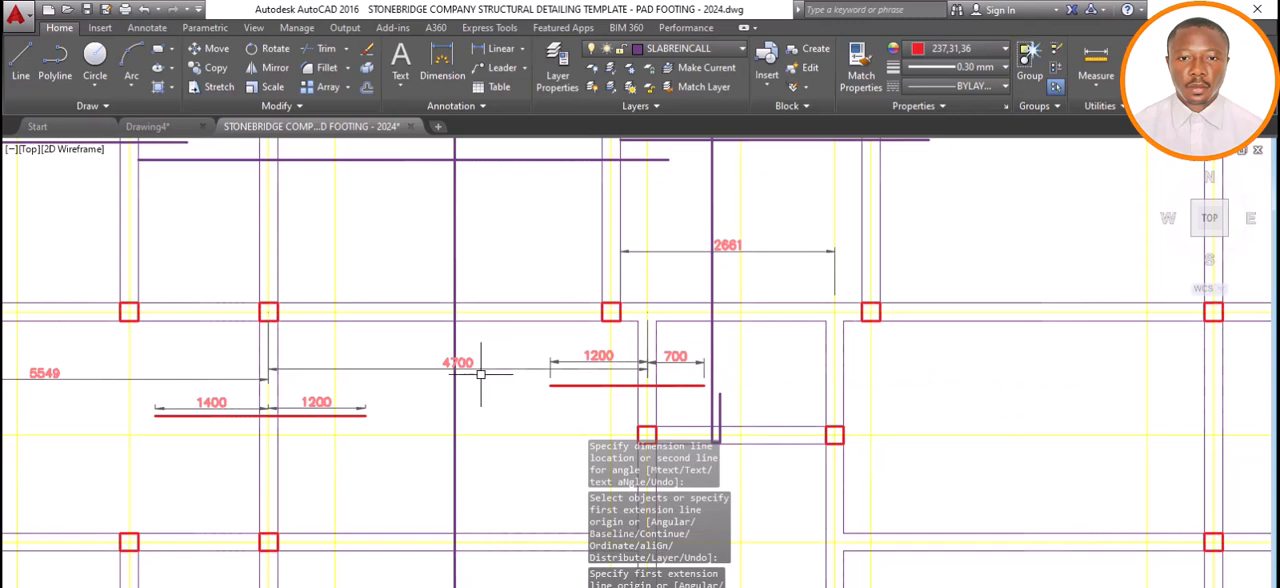
key(Escape)
click(514, 369)
key(Delete)
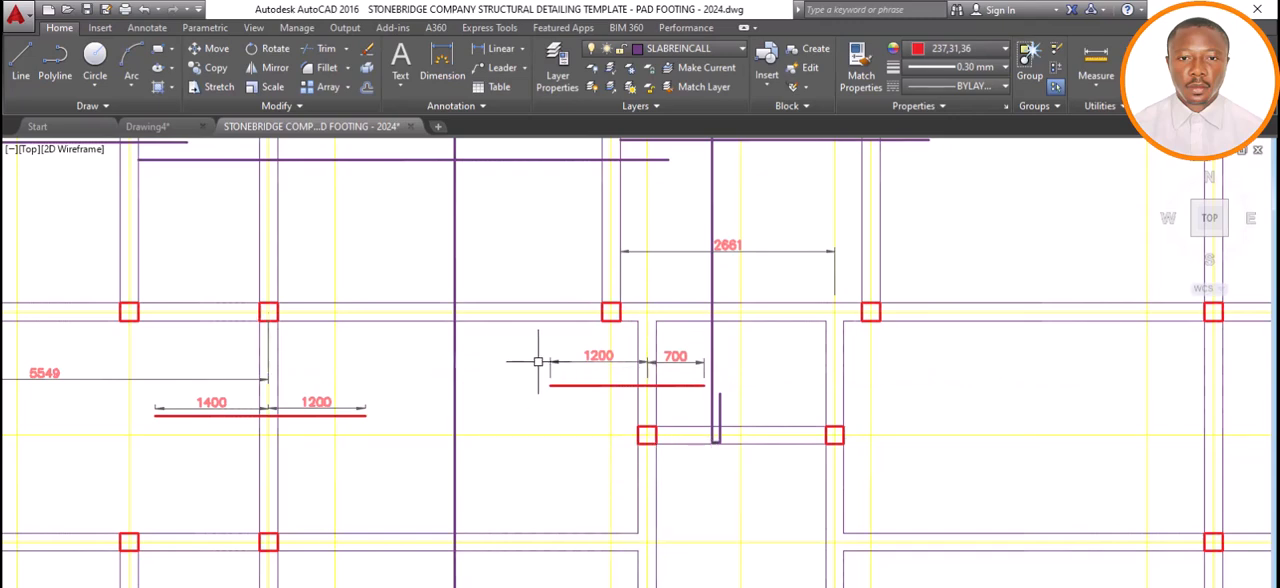
Examine the whole slab plan from grid A to G, including the top bars placed so far and the remaining beams.
scroll(538, 362, down, 2)
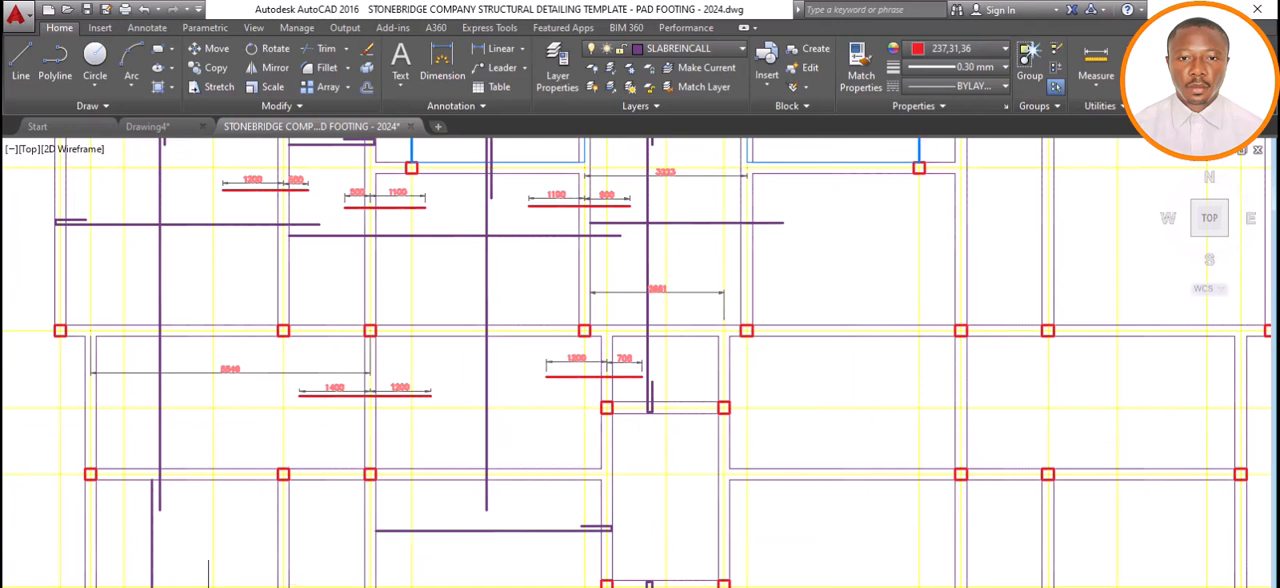
scroll(646, 382, up, 2)
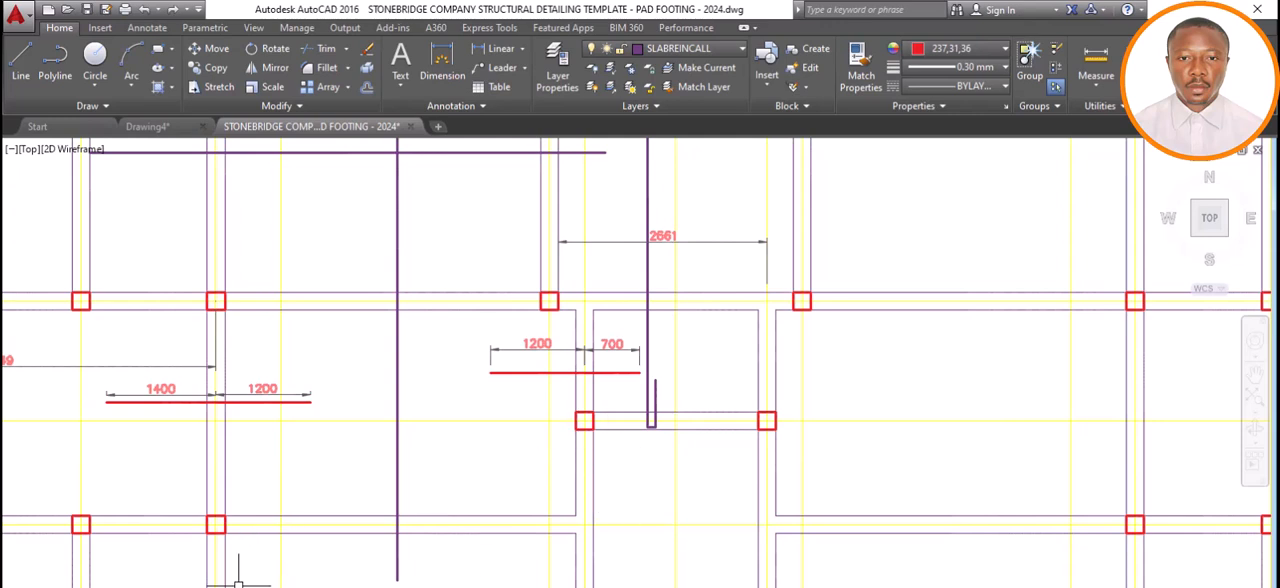
scroll(552, 380, up, 2)
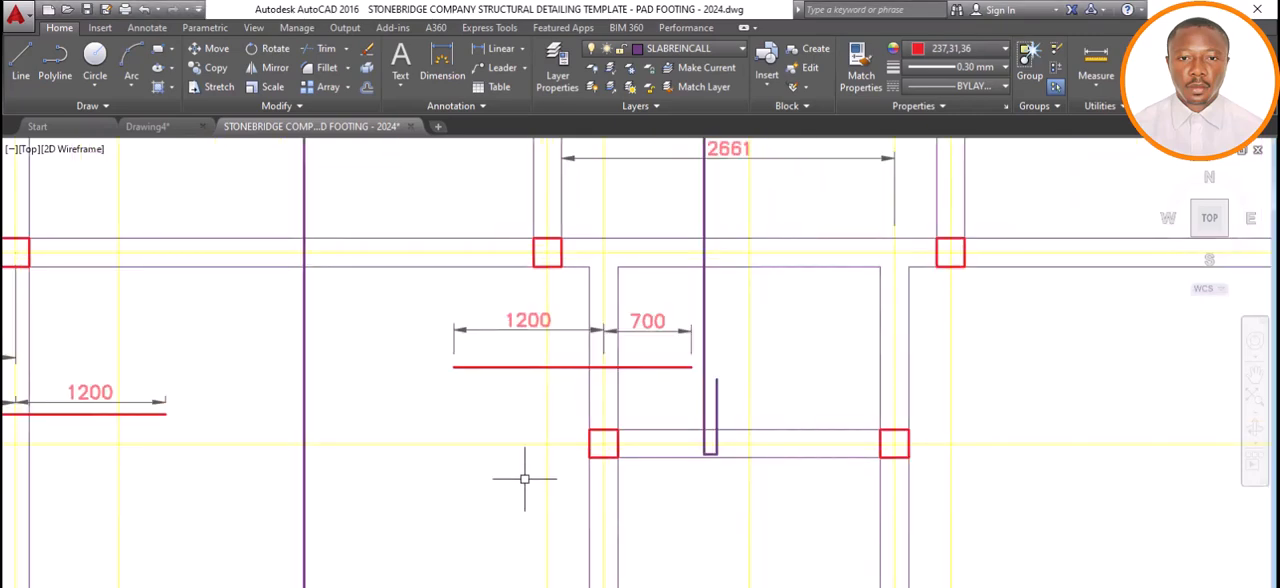
scroll(526, 477, down, 4)
scroll(570, 427, down, 2)
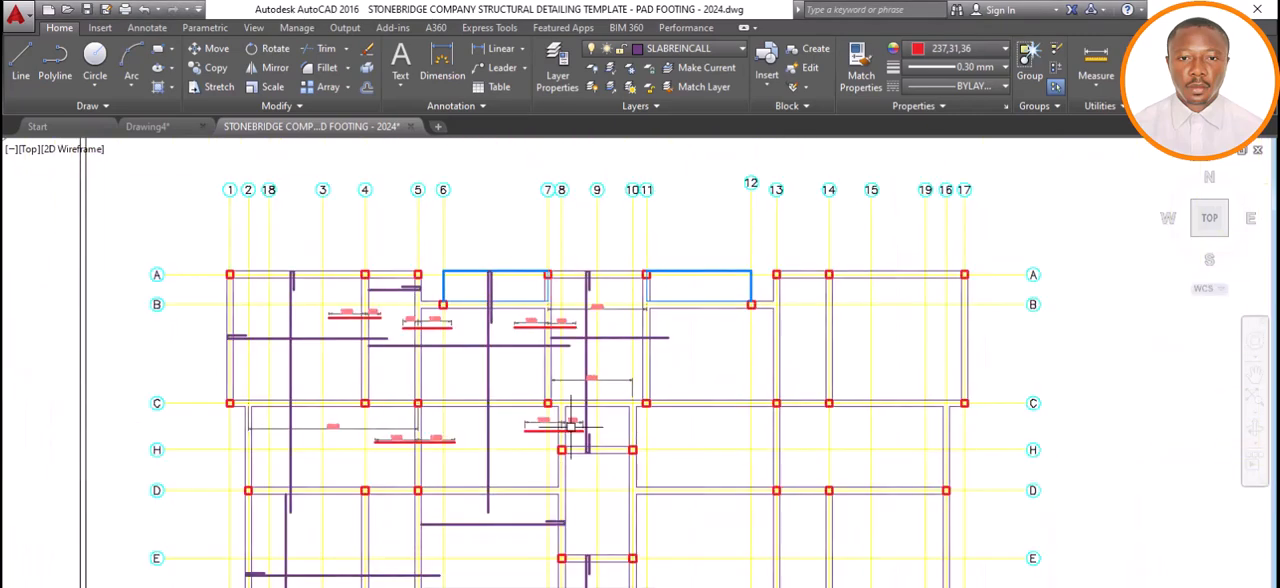
scroll(500, 413, down, 2)
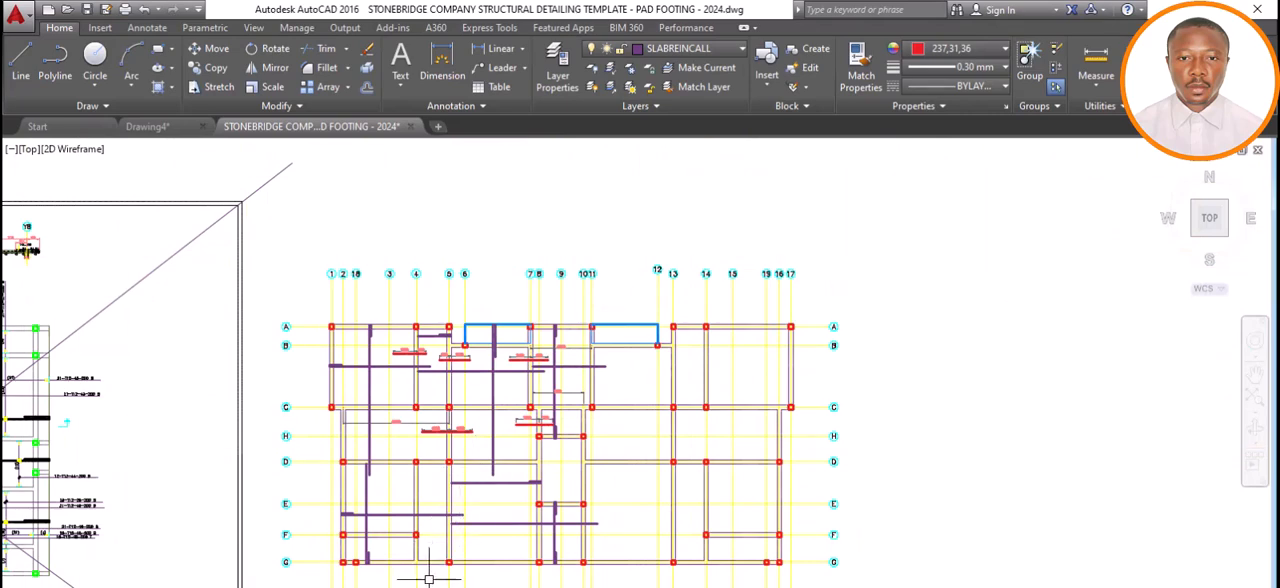
scroll(430, 570, up, 4)
scroll(490, 440, down, 2)
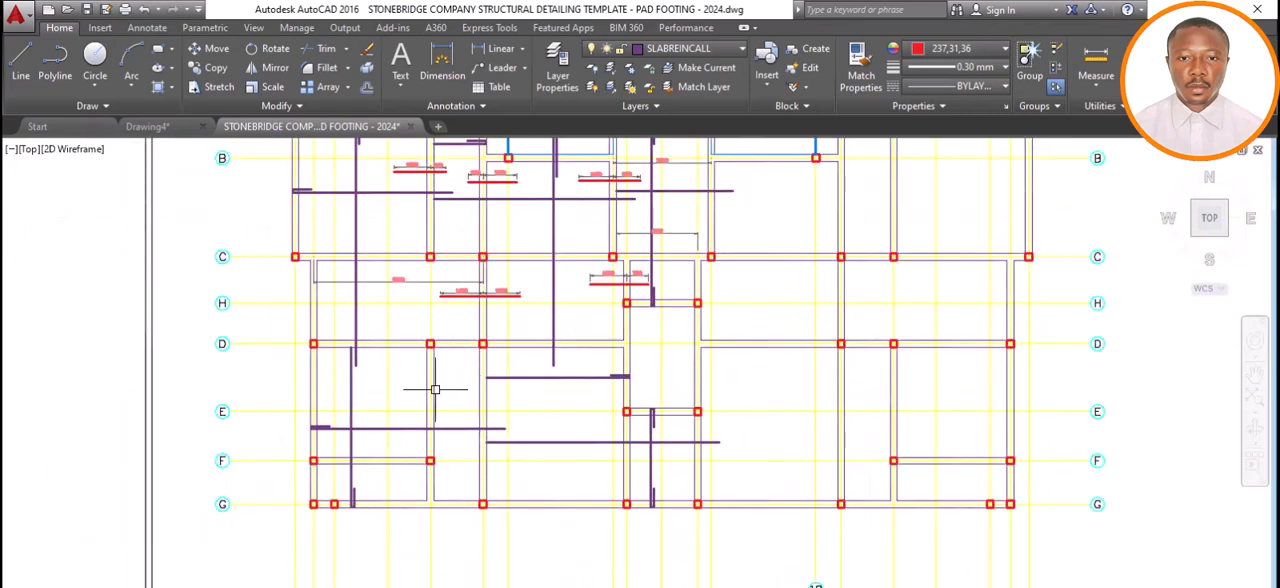
scroll(457, 431, down, 2)
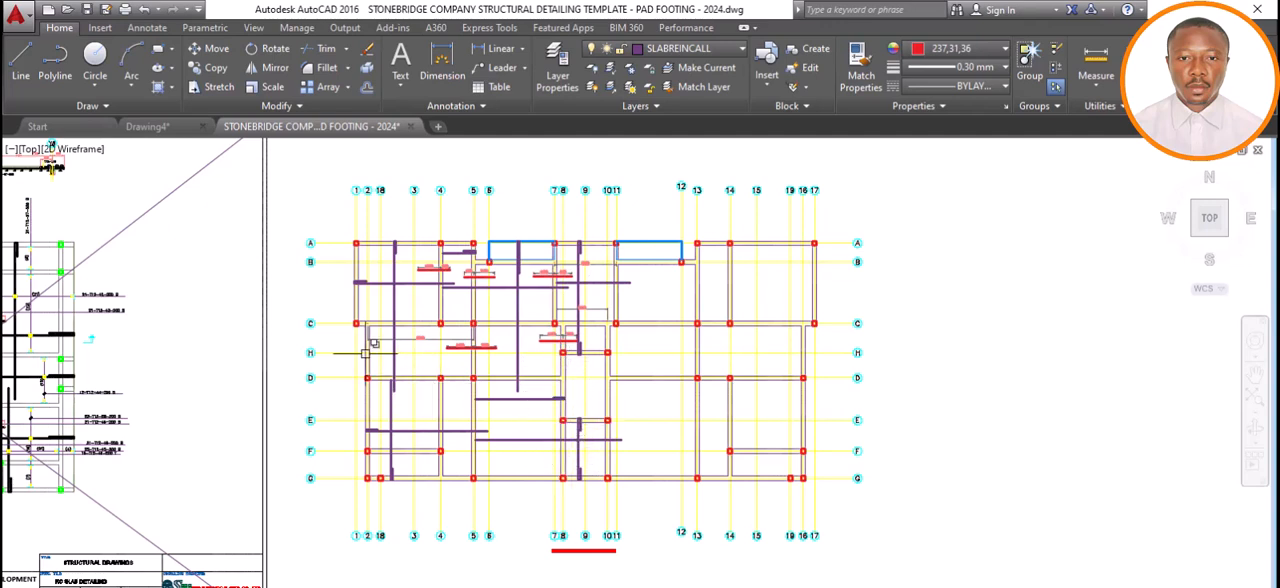
mouse_move(365, 353)
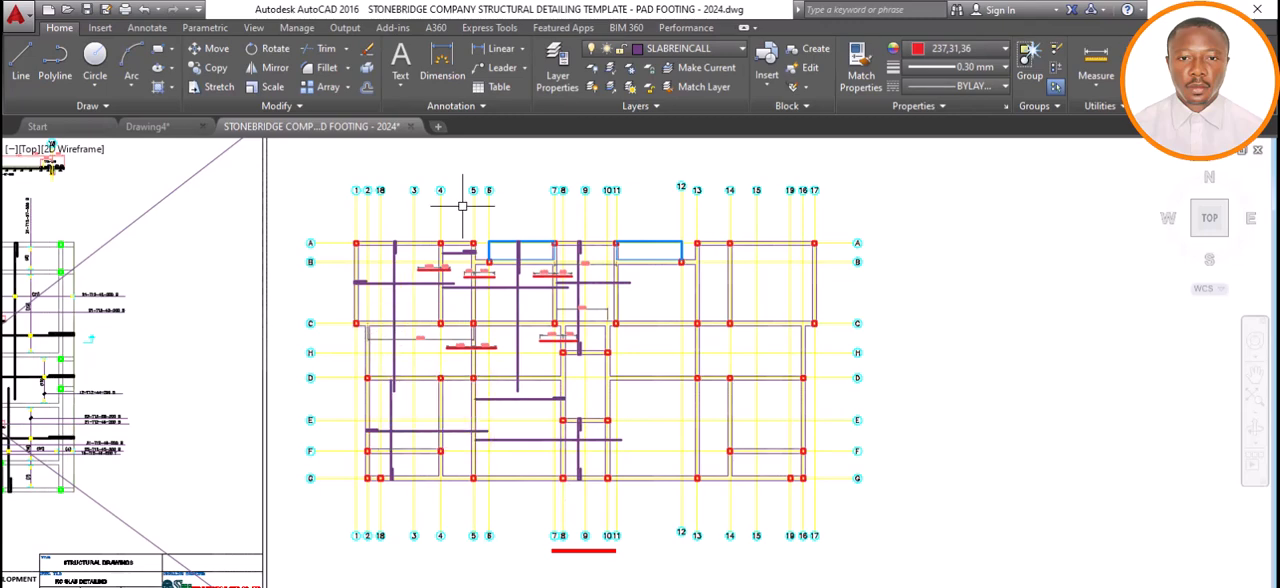
Dimension the vertical span from grid A to grid C along grid 1, placing the dimension line inside the corner panel.
click(447, 48)
scroll(348, 233, up, 8)
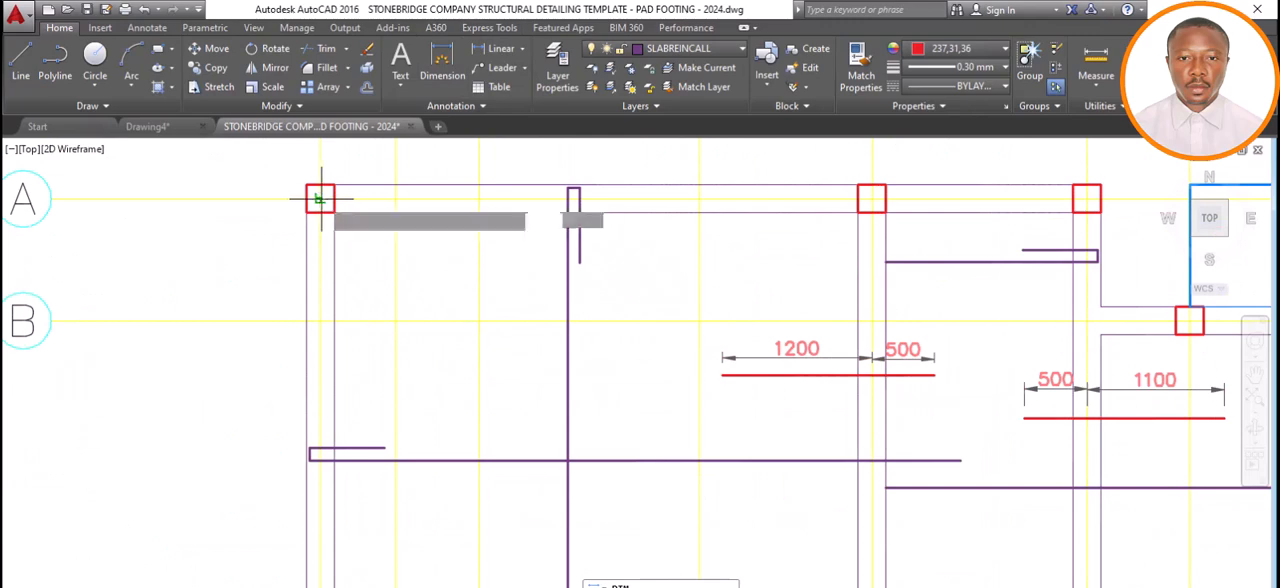
click(320, 199)
scroll(318, 204, down, 5)
scroll(300, 345, up, 5)
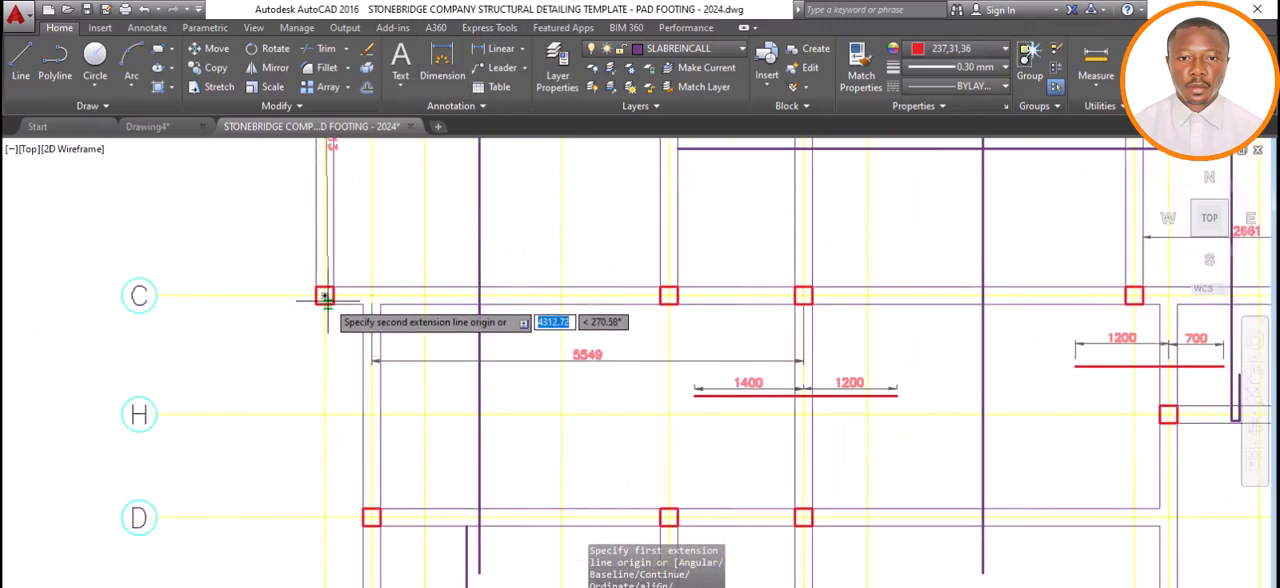
click(324, 296)
scroll(335, 300, down, 5)
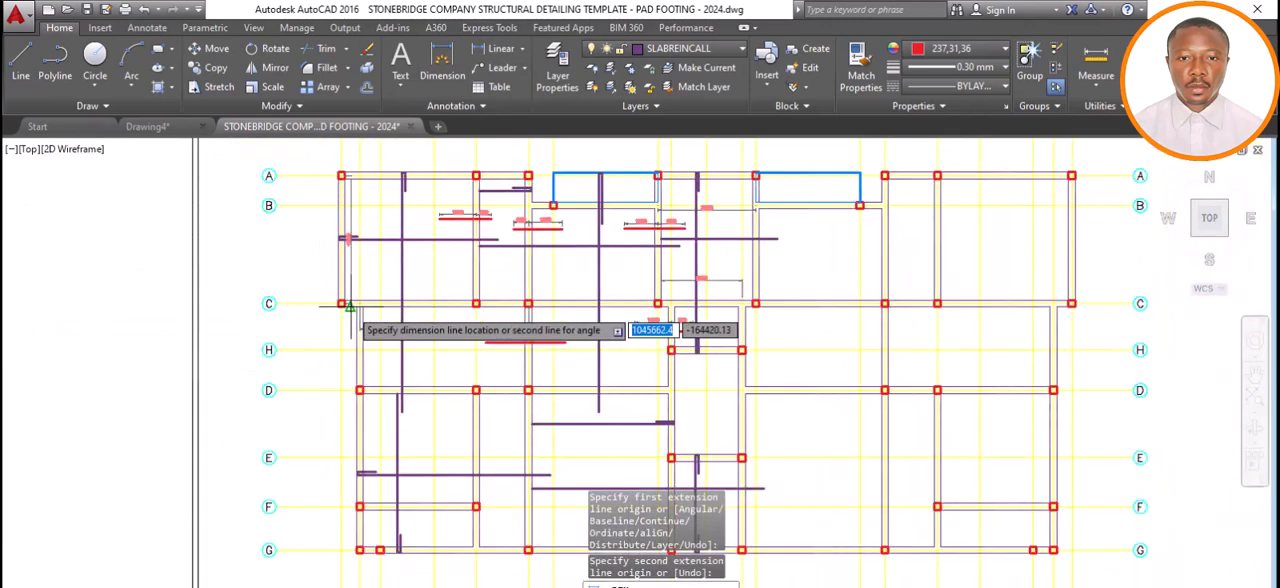
scroll(362, 218, up, 5)
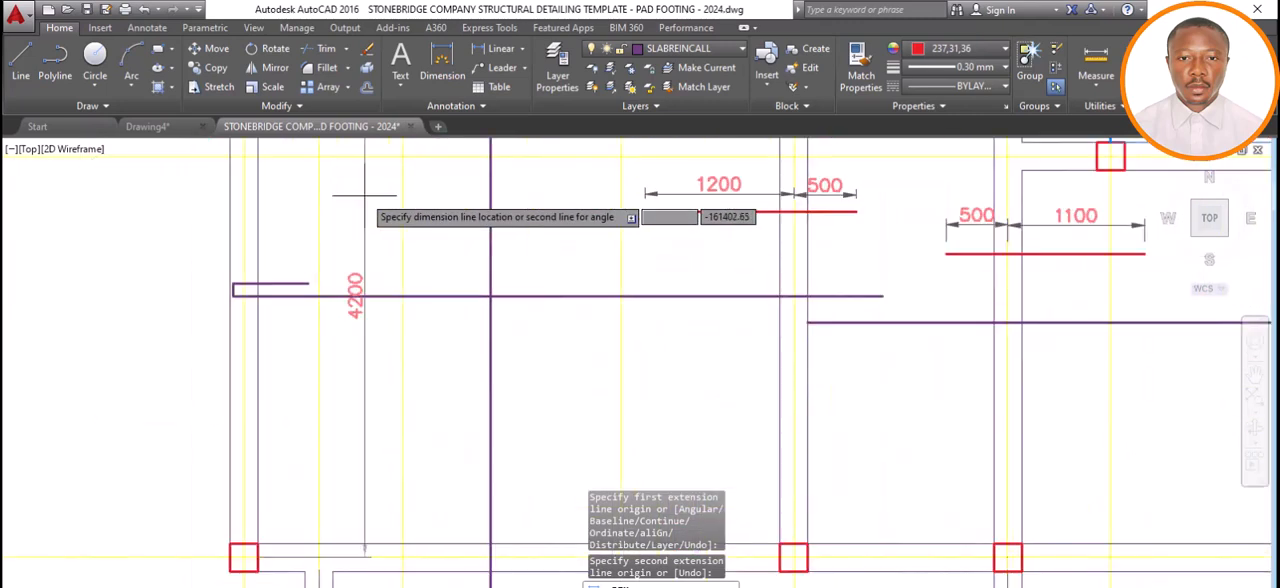
scroll(377, 223, down, 4)
click(372, 246)
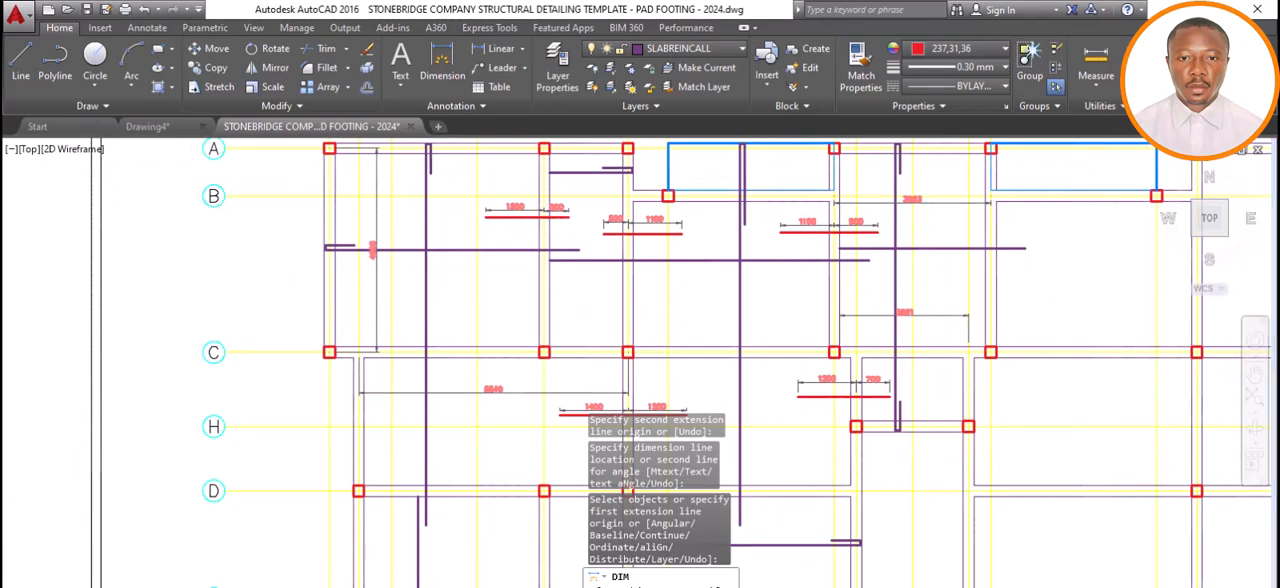
Switch to Calculator, multiply the 4200 span by 0.25, return to the drawing and end the dimension command.
key(alt+Tab)
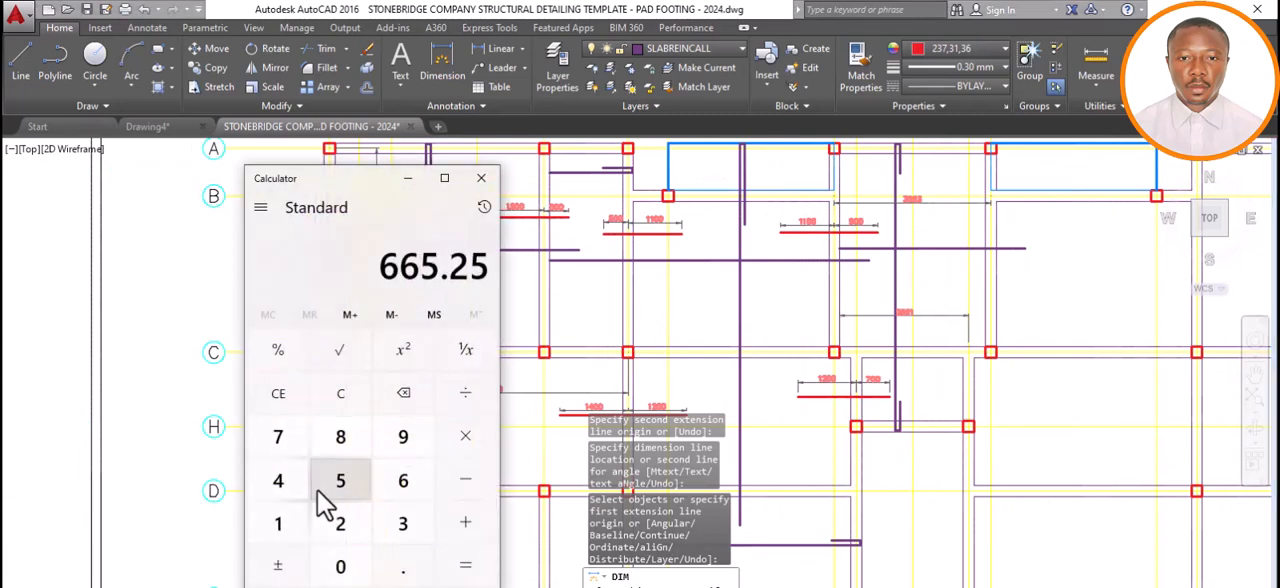
click(288, 484)
click(362, 530)
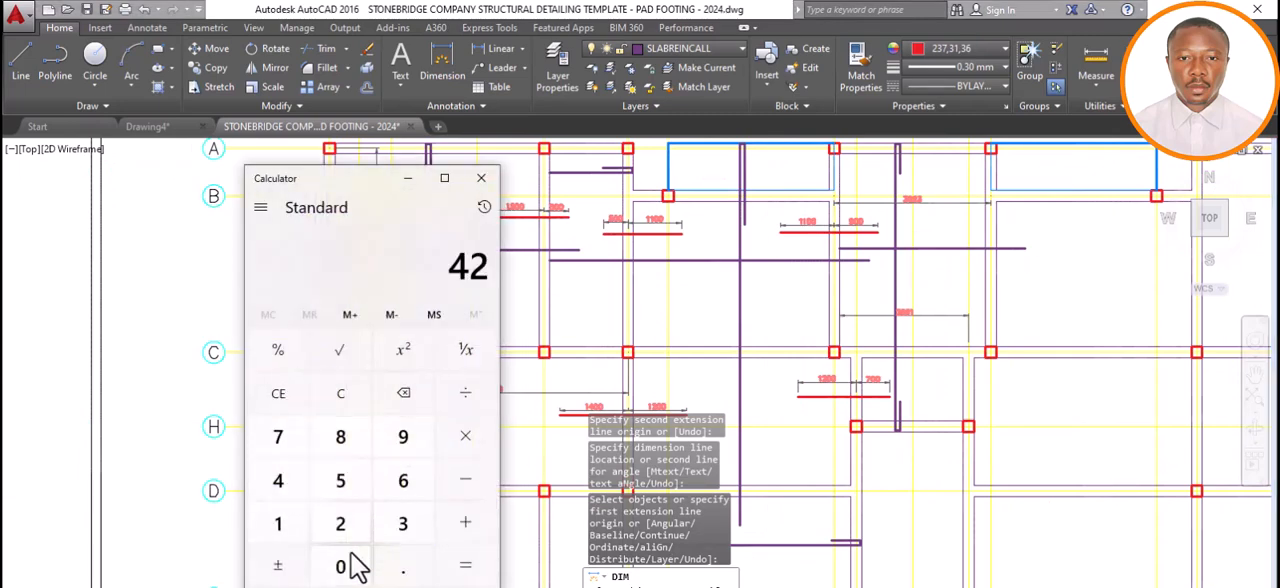
double_click(360, 562)
click(460, 434)
click(390, 560)
click(340, 523)
click(340, 480)
click(465, 566)
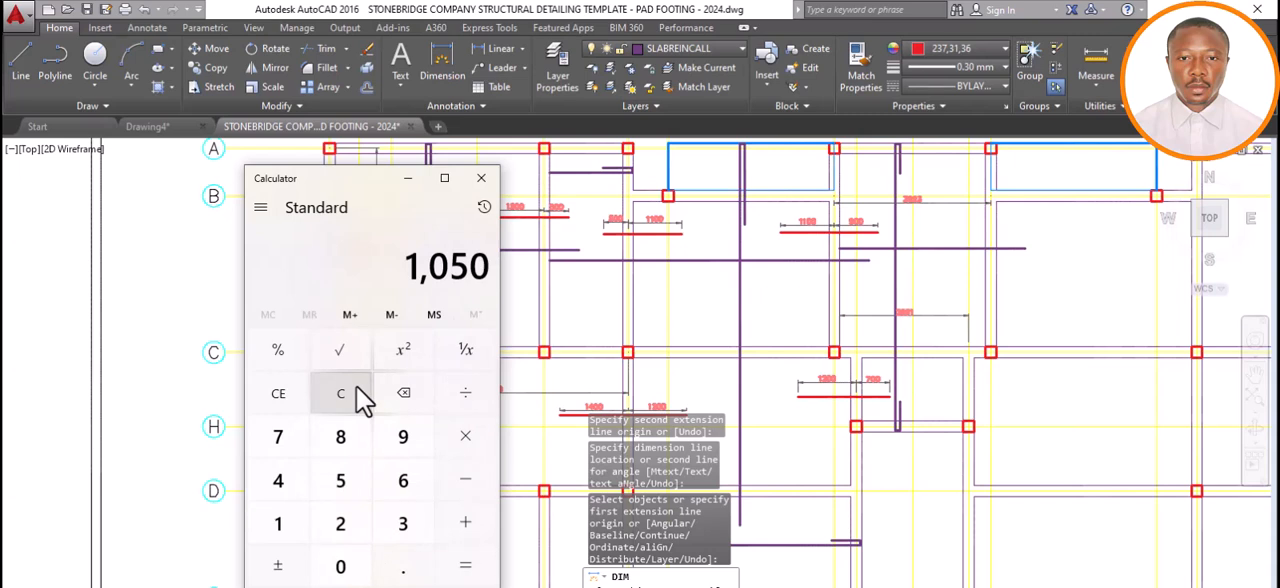
click(407, 178)
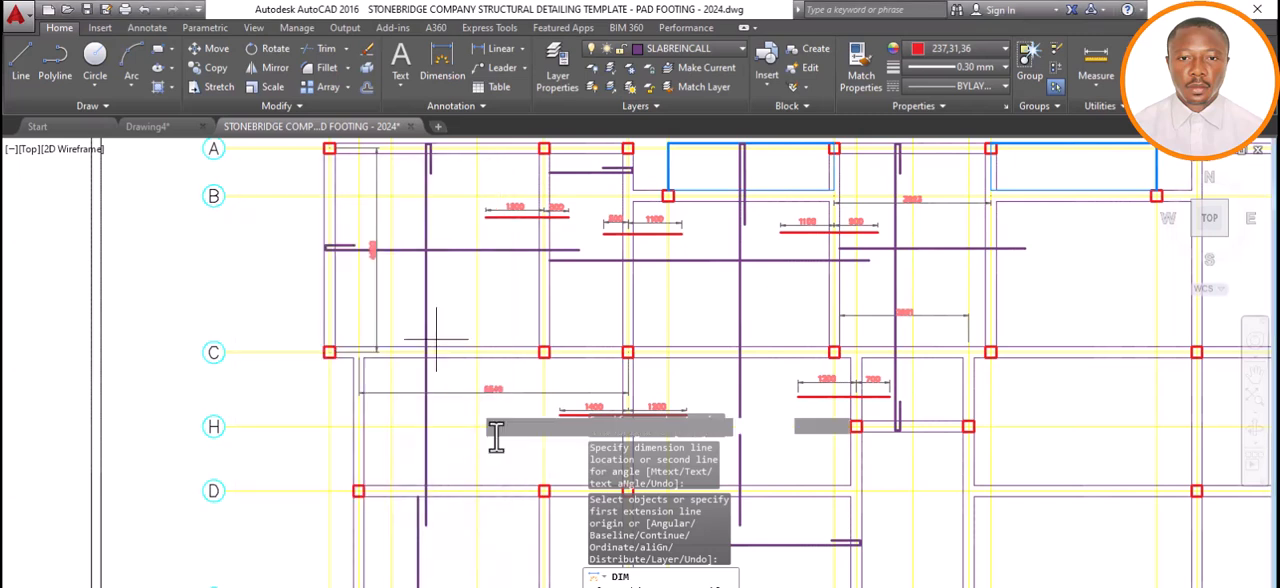
key(Escape)
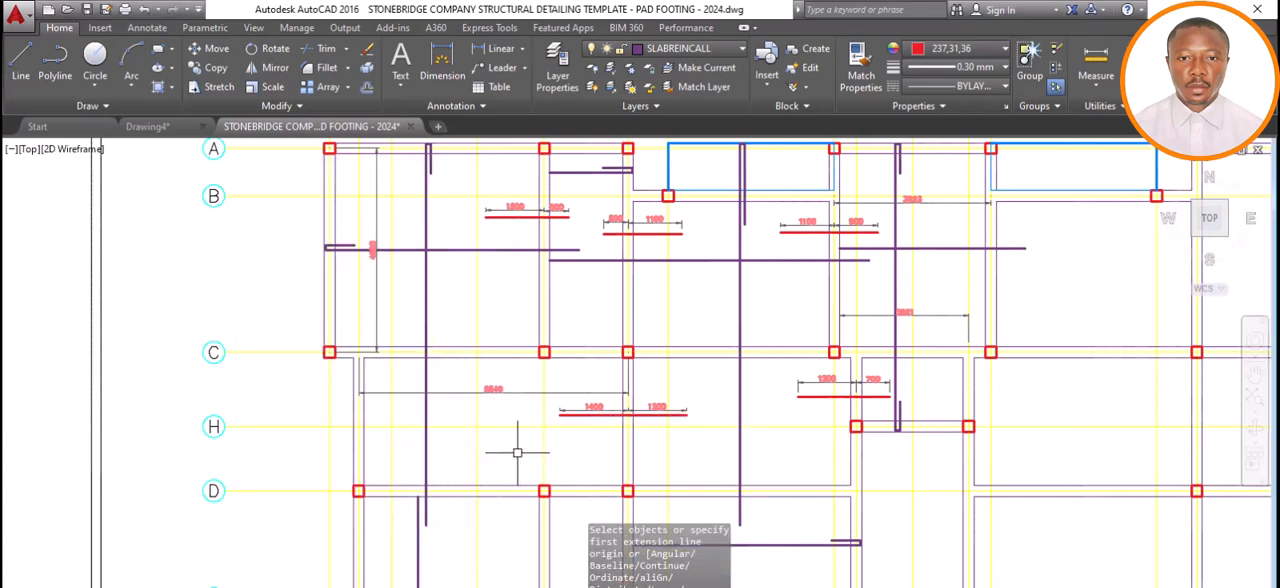
Draw a vertical red bar line 1100 mm long from the grid C beam centreline up into the corner panel, beside the 4200 dimension.
click(20, 66)
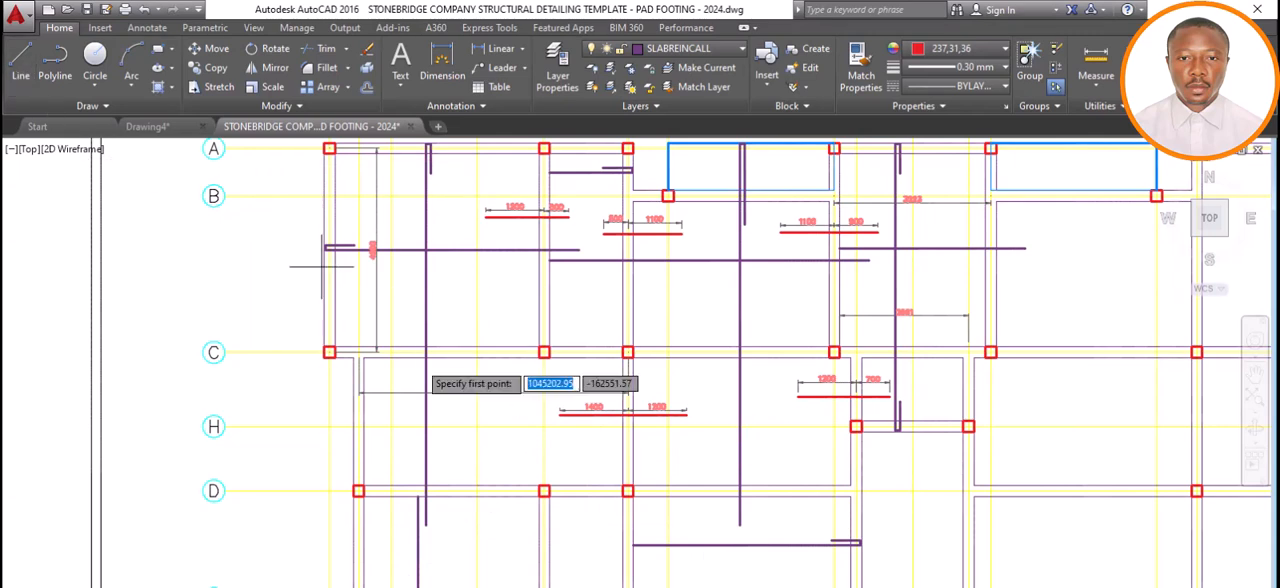
scroll(398, 336, up, 3)
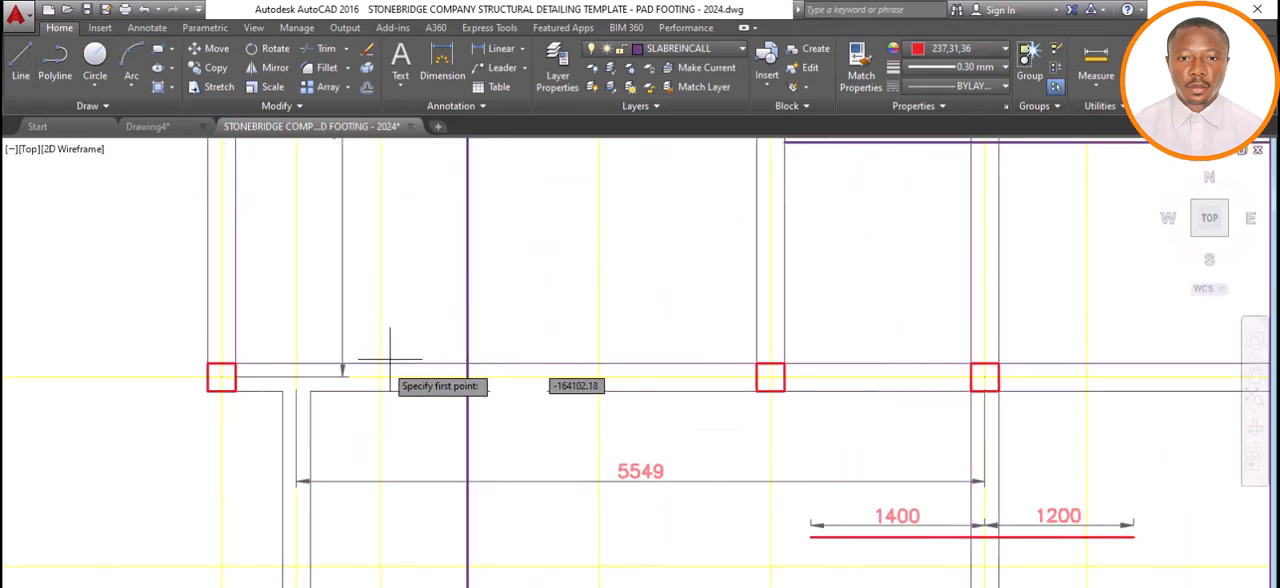
click(403, 377)
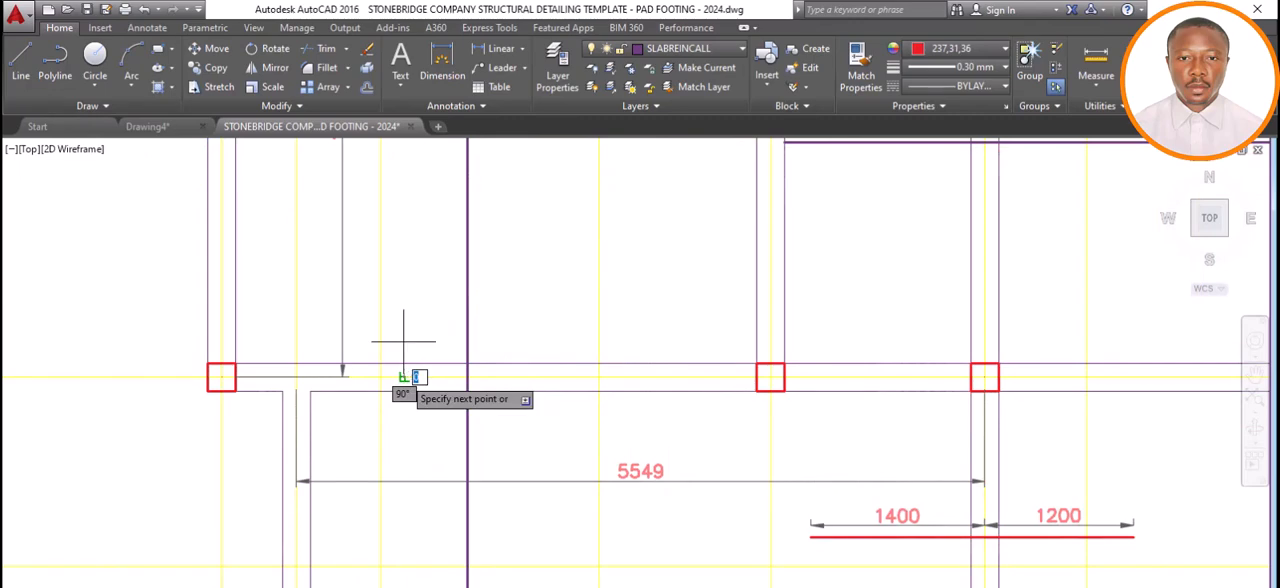
text(1100)
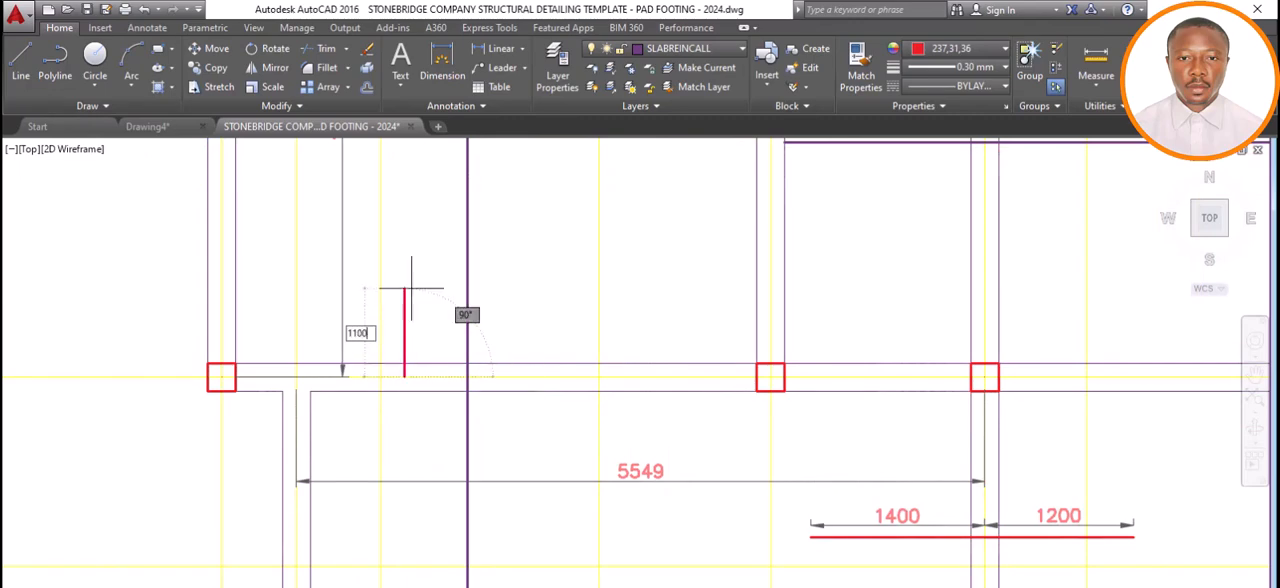
key(Return)
key(Return)
scroll(425, 280, down, 3)
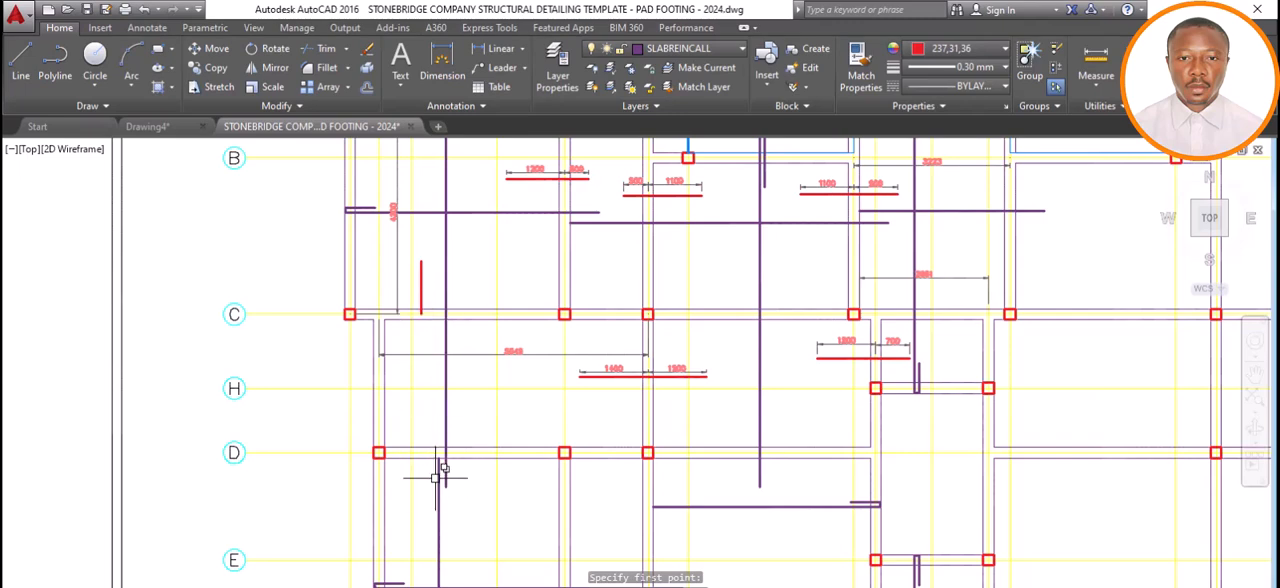
Dimension the vertical span from grid C to grid D along grid 2, placing the dimension line inside the panel.
click(441, 70)
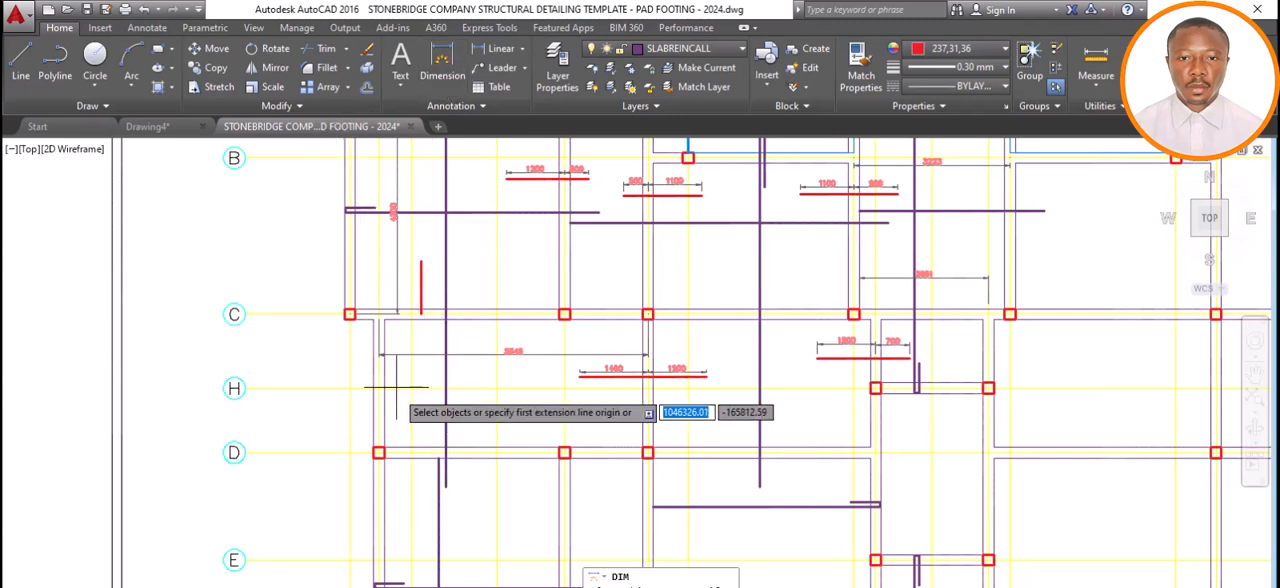
scroll(380, 322, up, 4)
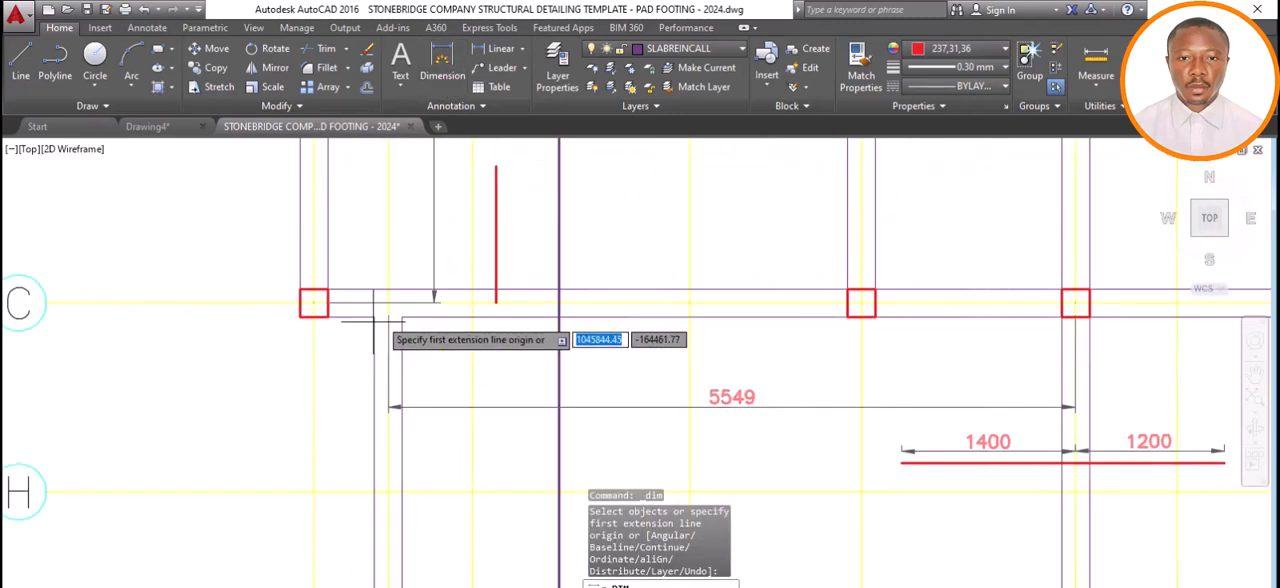
click(386, 302)
scroll(380, 340, down, 7)
scroll(380, 430, up, 7)
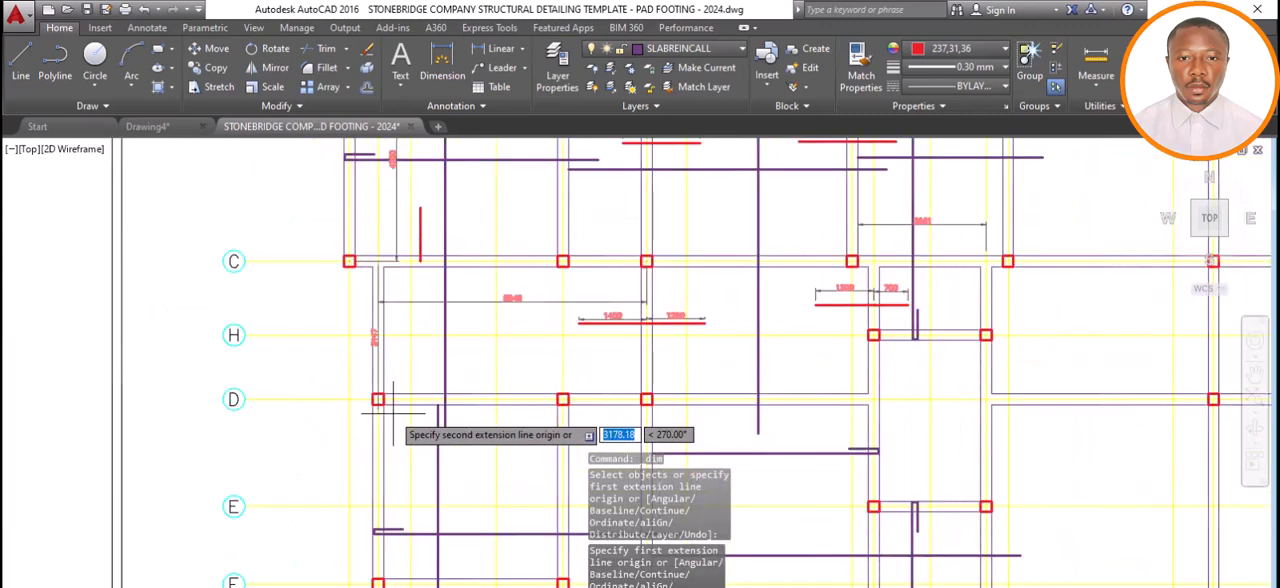
click(356, 384)
click(430, 380)
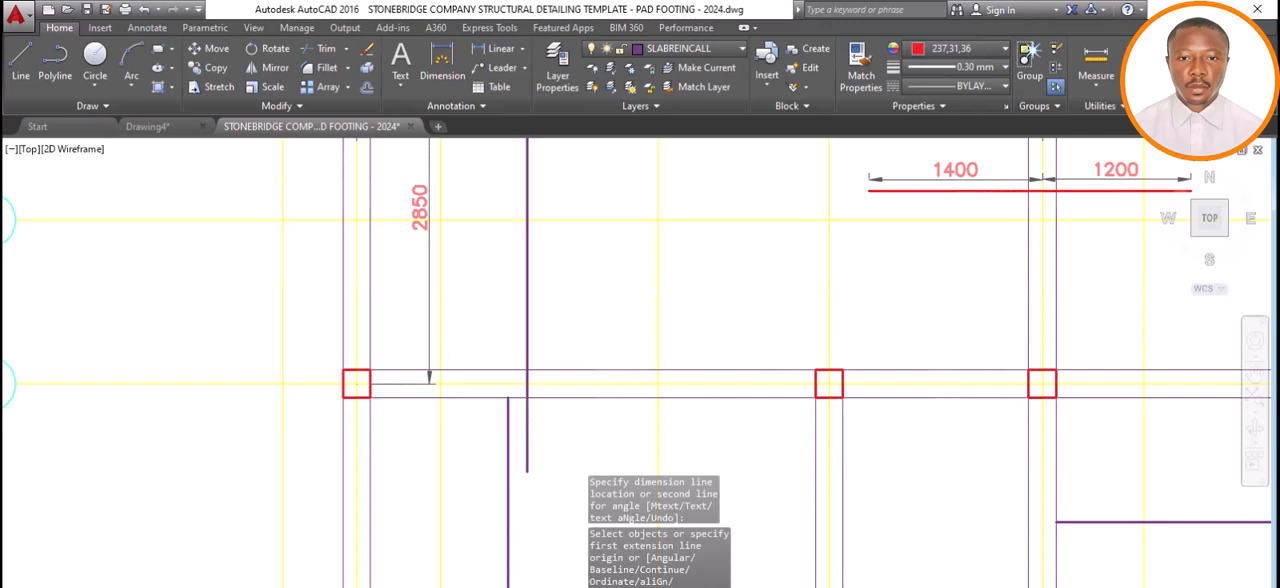
Switch to Calculator, multiply the 2850 span by 0.25 and return to the drawing.
key(alt+Tab)
click(340, 393)
click(343, 533)
drag(294, 187, 560, 197)
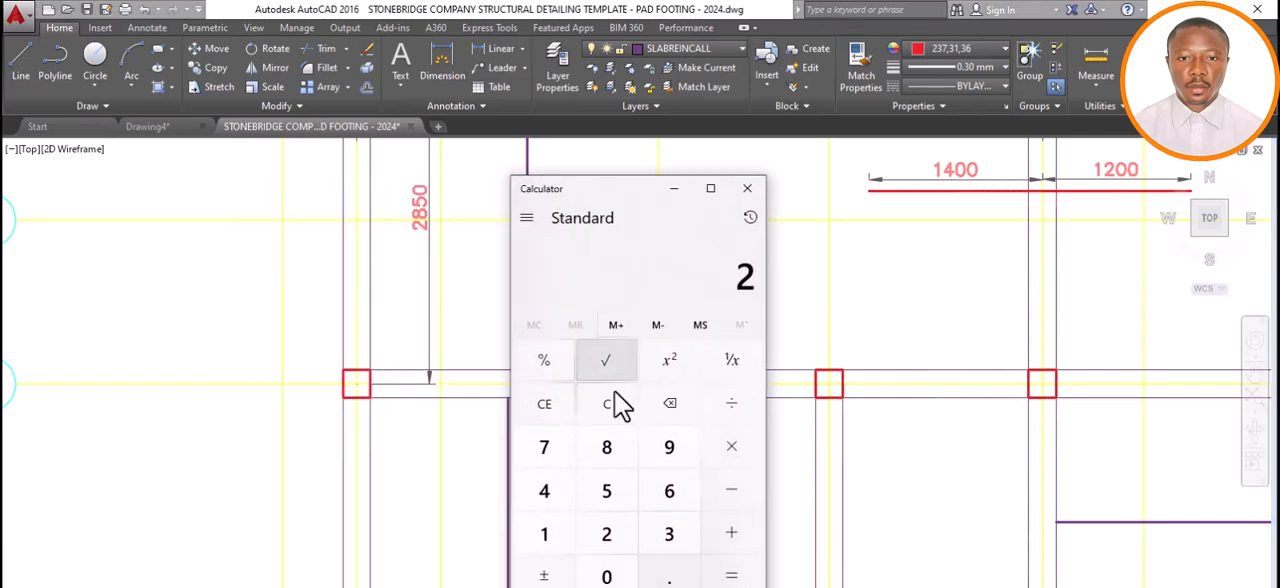
click(606, 455)
click(612, 498)
click(610, 578)
click(729, 446)
click(669, 577)
click(615, 537)
click(609, 499)
click(731, 575)
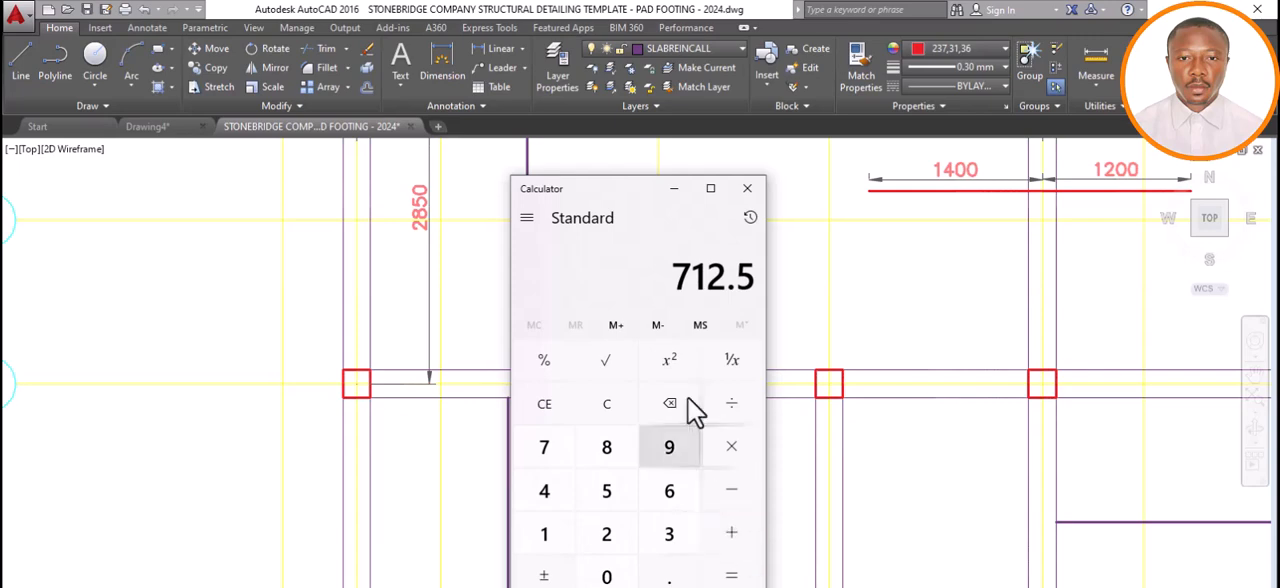
click(673, 189)
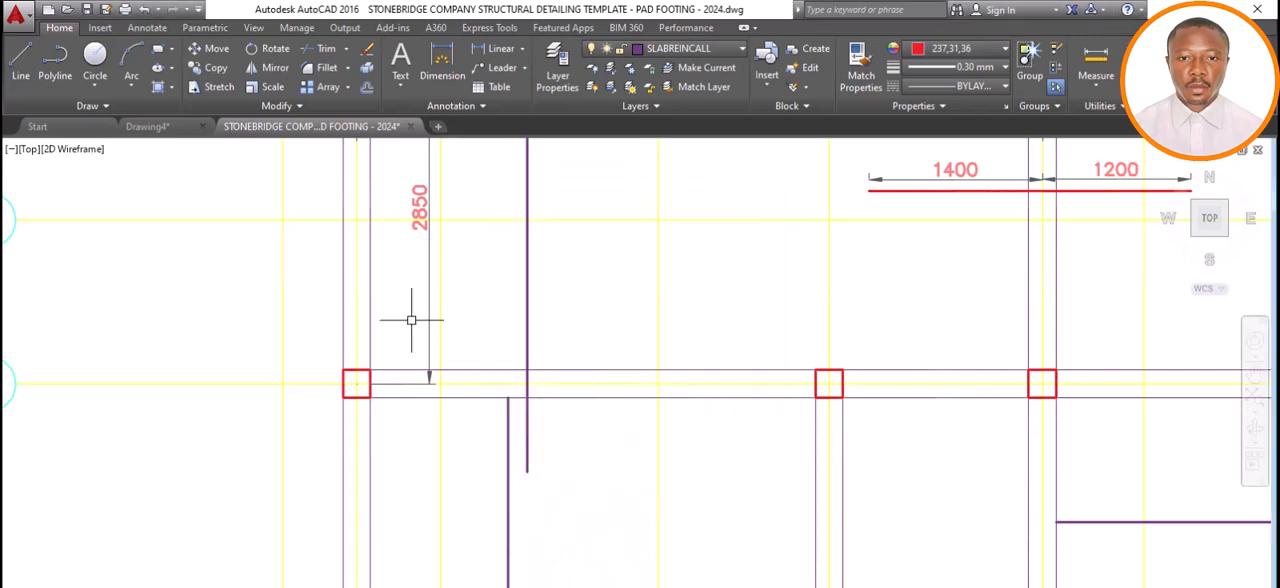
Draw a vertical red bar line 800 mm long from the grid D beam centreline up into the panel, beside the 2850 dimension.
scroll(460, 350, down, 4)
click(21, 56)
scroll(463, 374, up, 4)
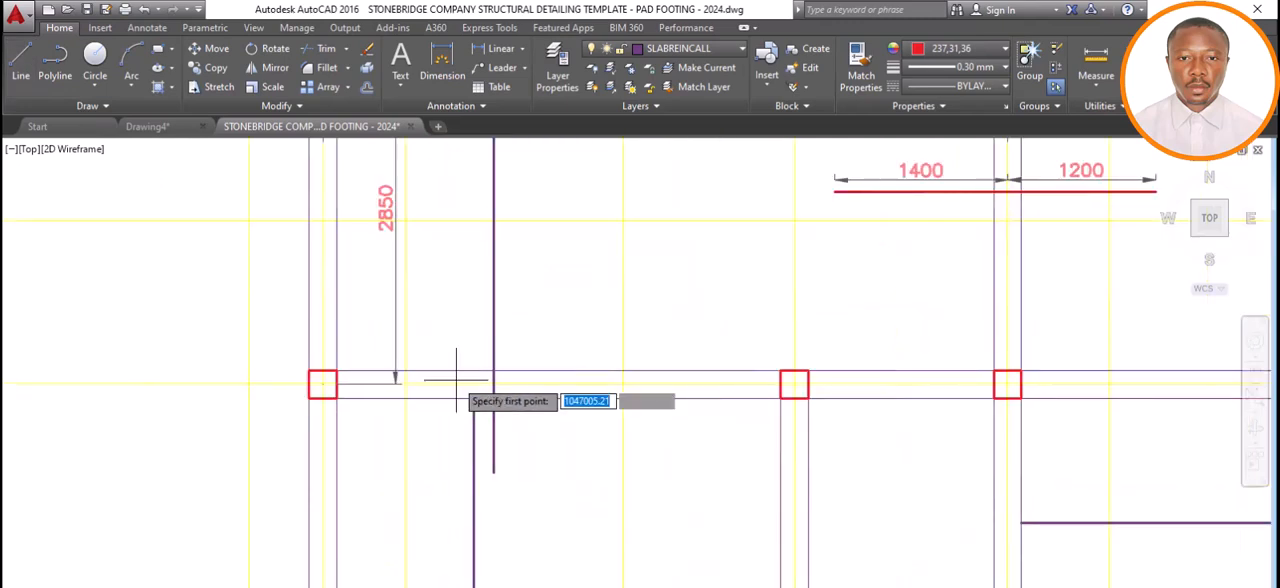
click(452, 378)
scroll(445, 337, down, 5)
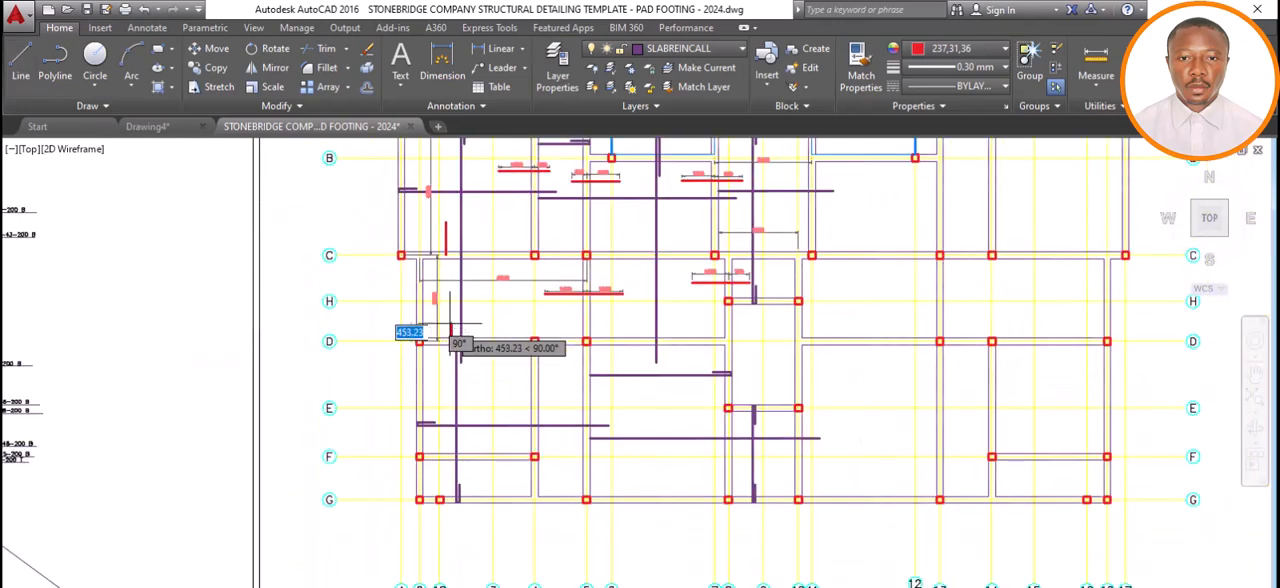
scroll(461, 327, up, 4)
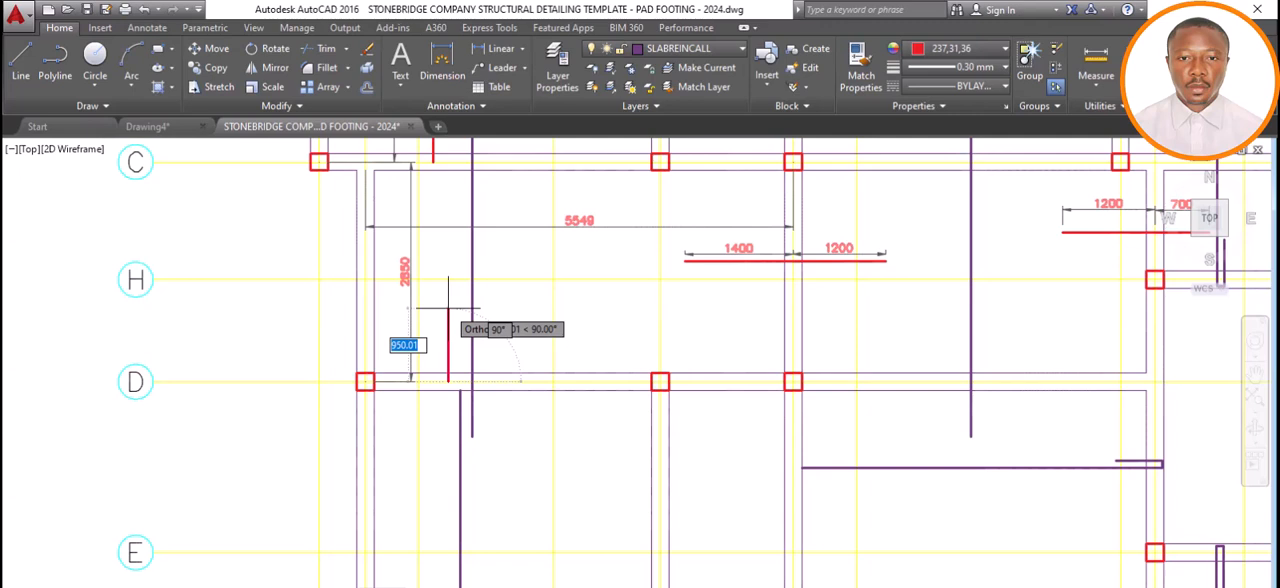
text(800)
key(Return)
key(Escape)
Extend the red top bar at grid C with an 800 mm vertical line from the beam centreline down into the panel below.
click(432, 160)
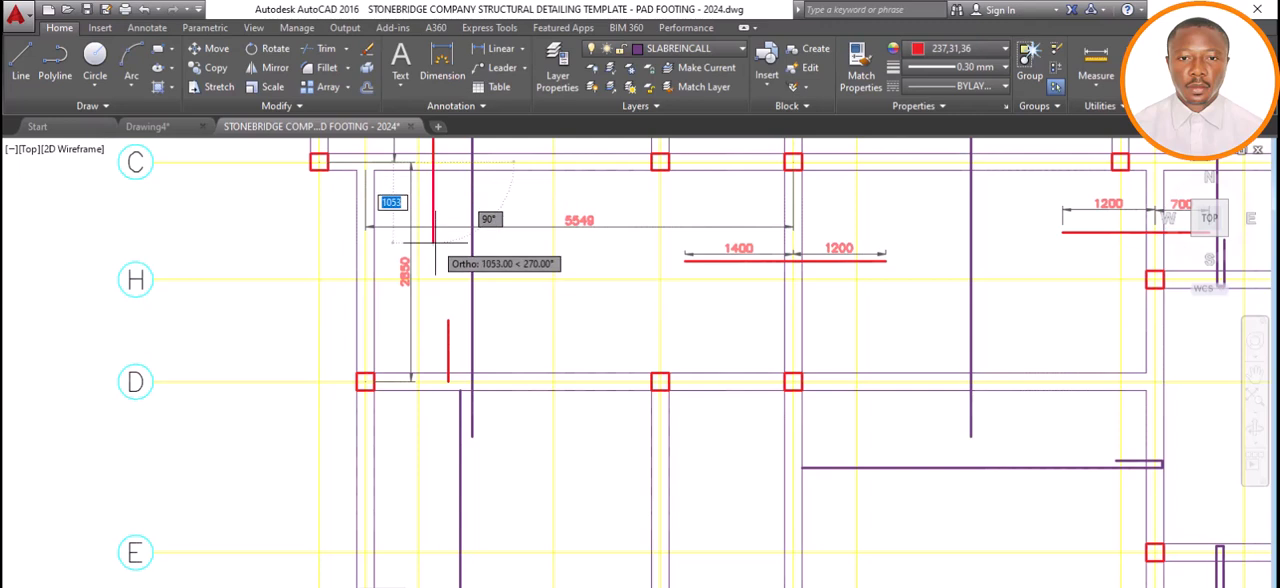
text(89)
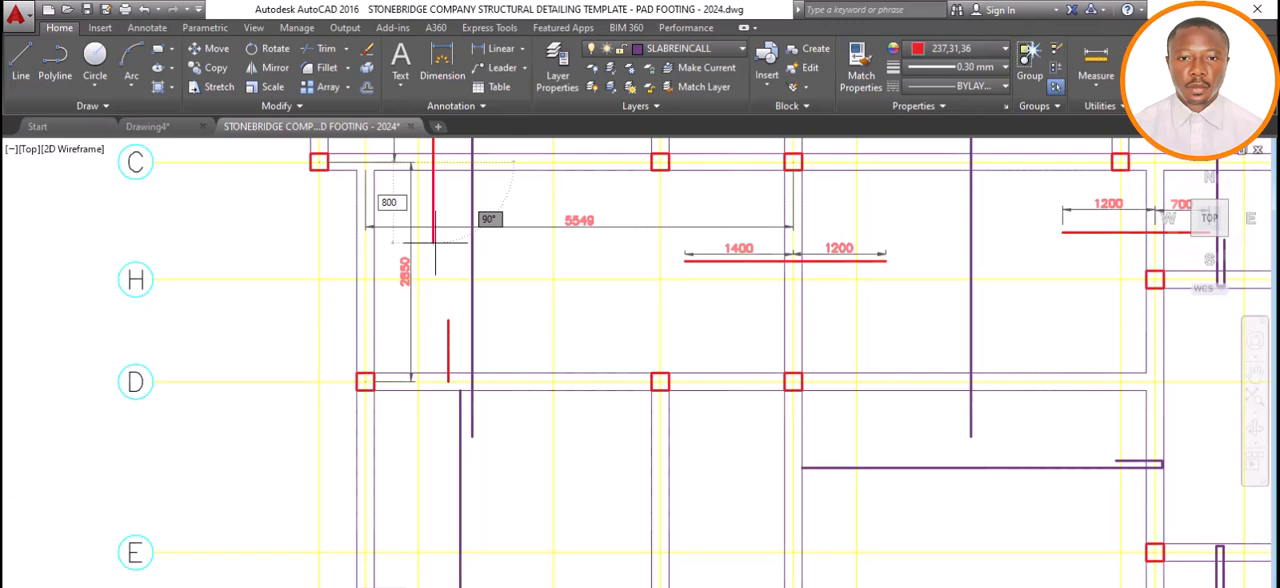
key(Return)
key(Escape)
Dimension the upper and lower parts of the vertical red bar from the grid C beam centreline, placing both dimensions beside the bar.
scroll(438, 251, down, 3)
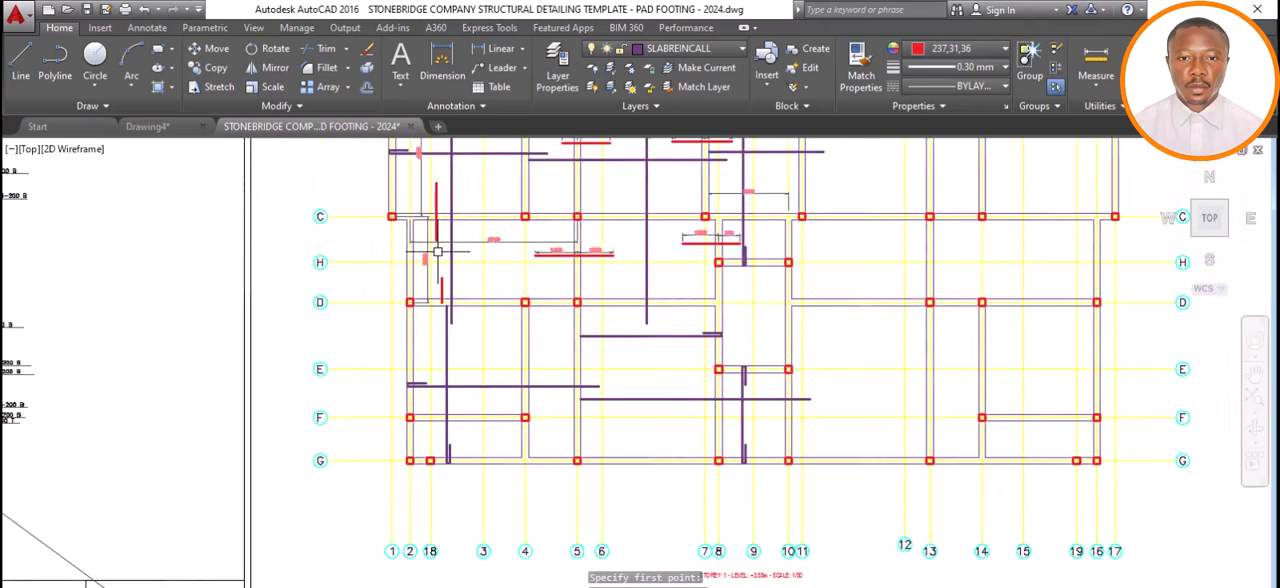
click(432, 88)
scroll(440, 216, up, 6)
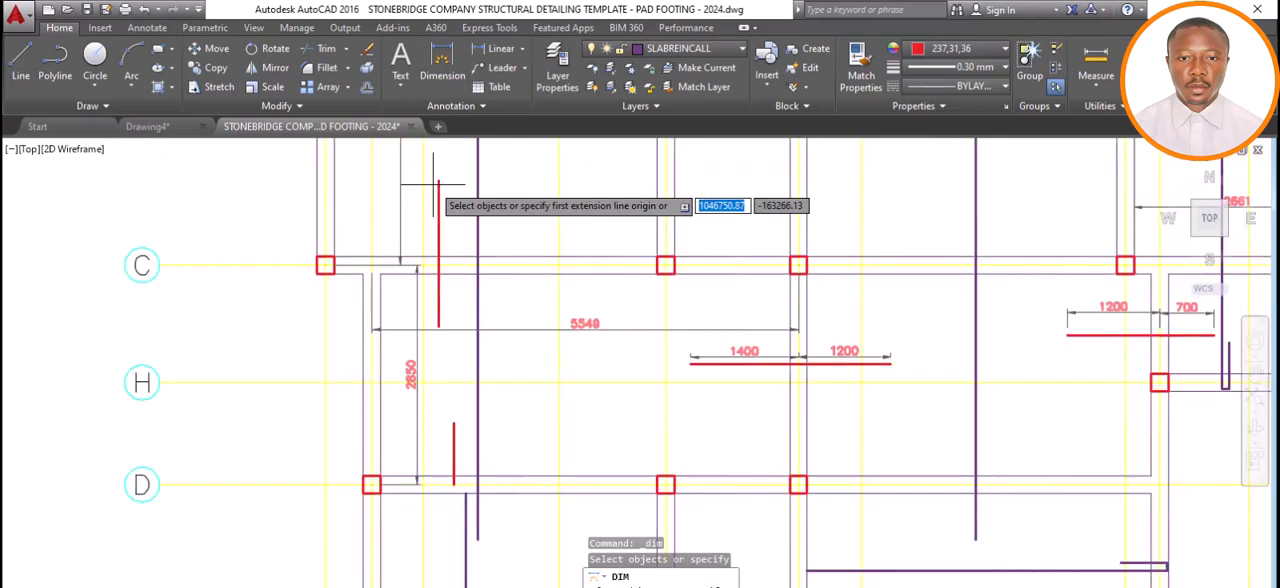
click(440, 312)
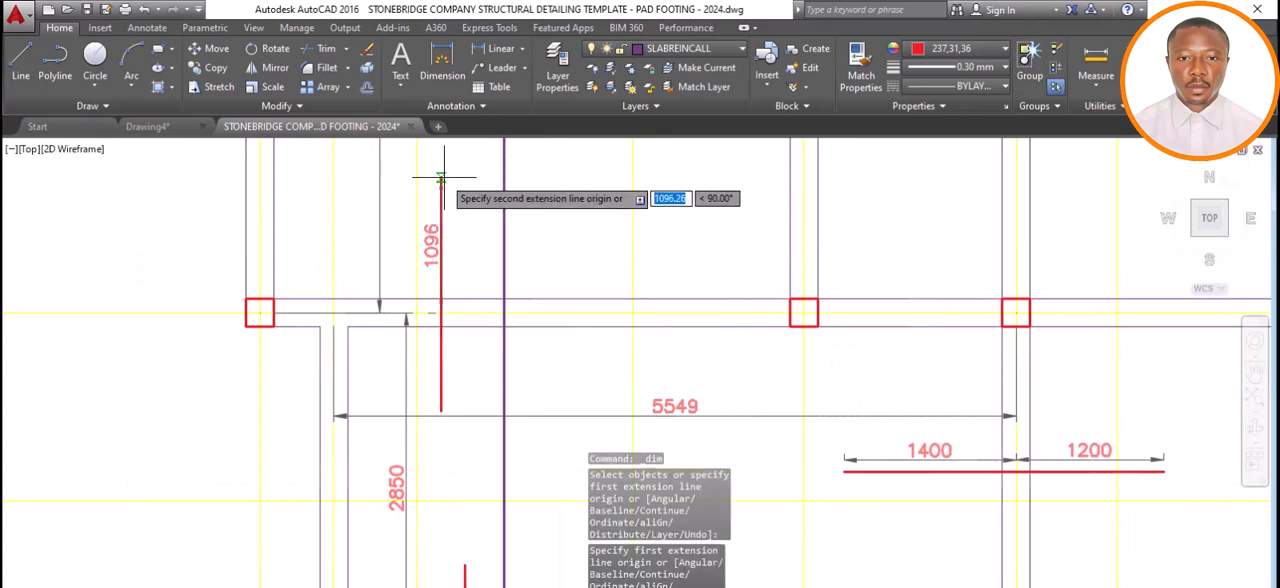
click(440, 177)
click(432, 198)
click(440, 409)
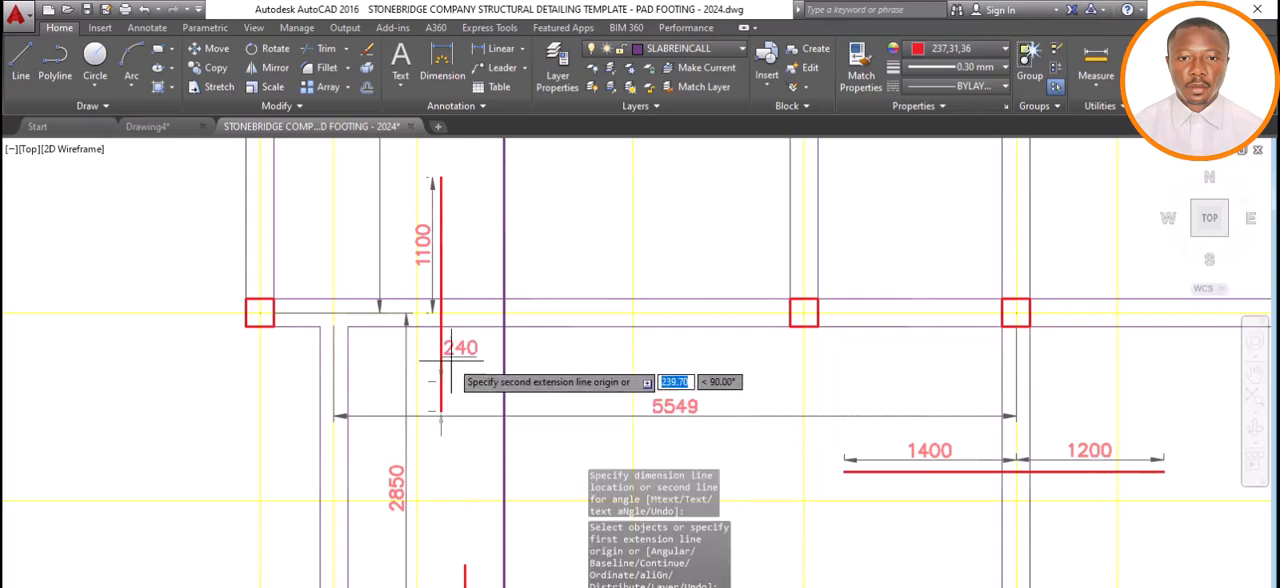
click(440, 312)
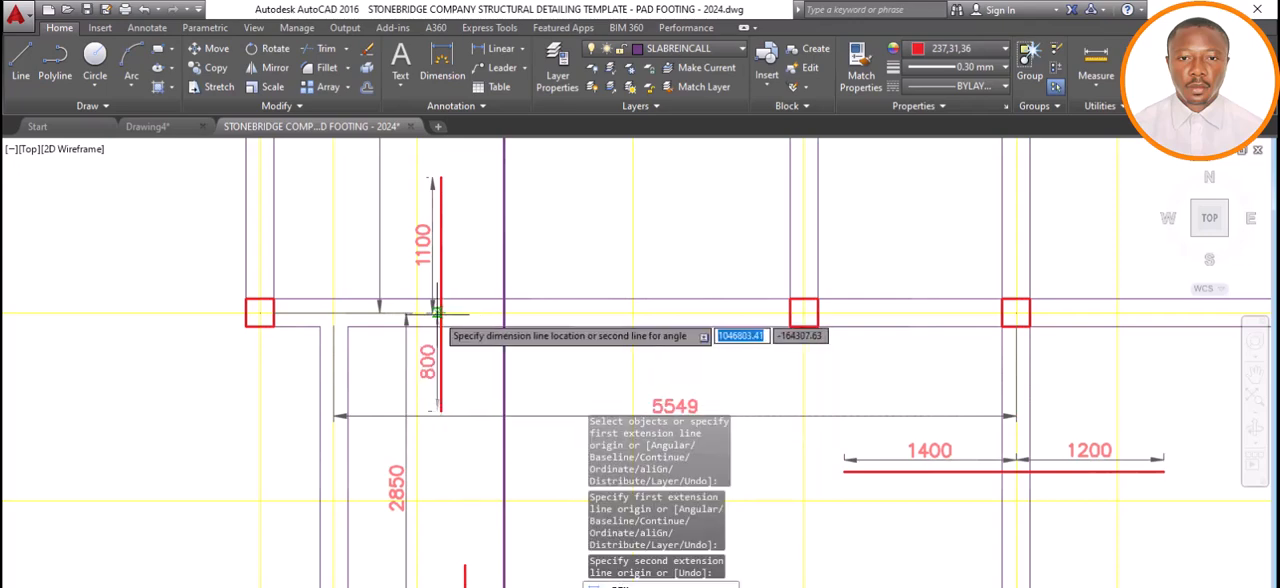
click(432, 313)
Dimension the red bar above the grid D beam centreline, placing the dimension beside the bar, and end the dimension command.
scroll(432, 313, down, 5)
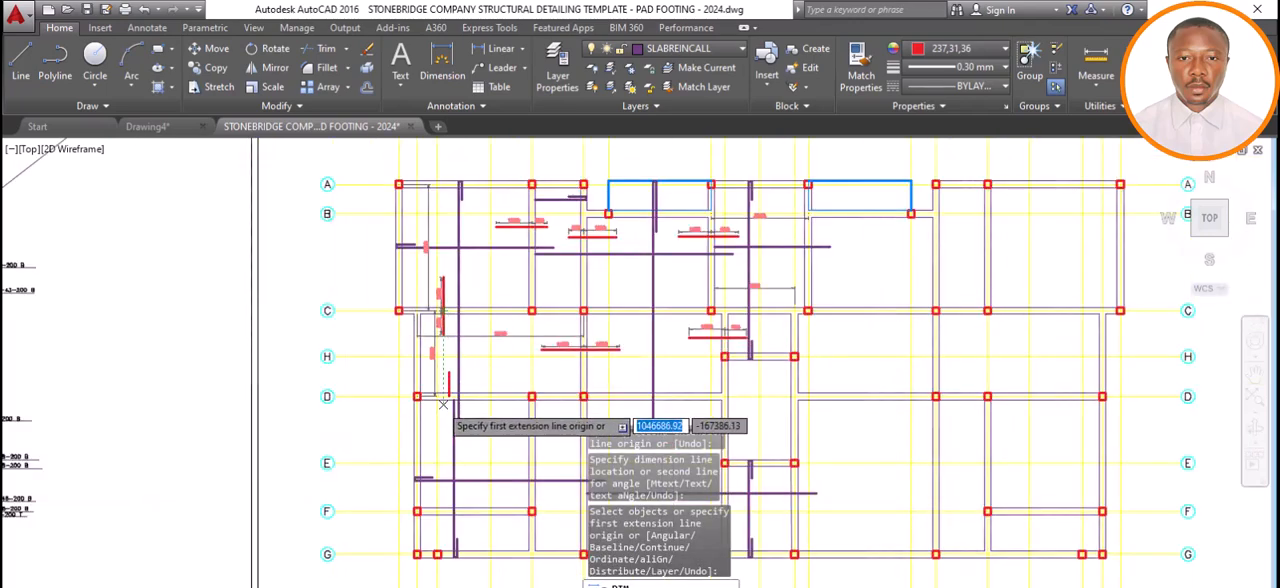
scroll(460, 330, up, 3)
click(458, 383)
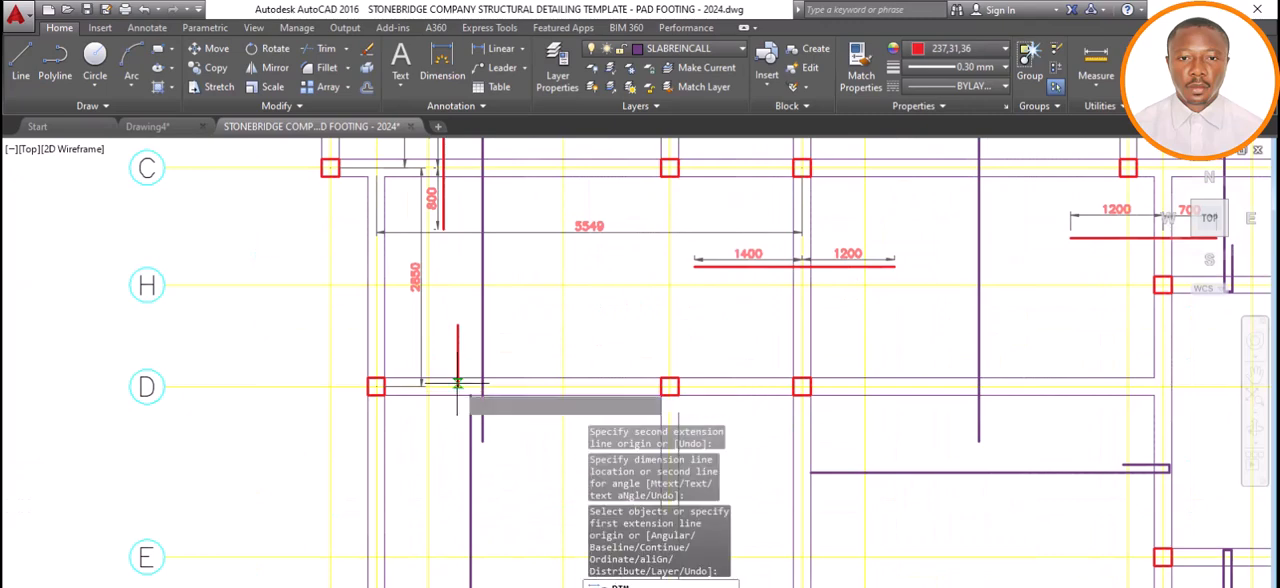
click(457, 326)
click(450, 323)
scroll(460, 320, down, 4)
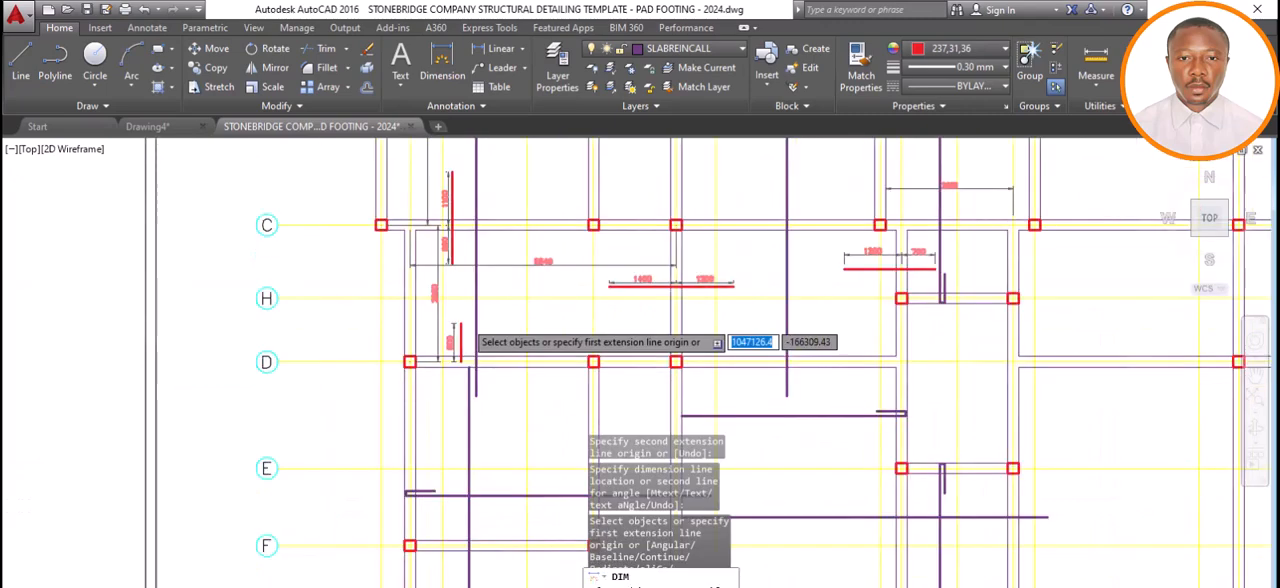
scroll(467, 316, up, 2)
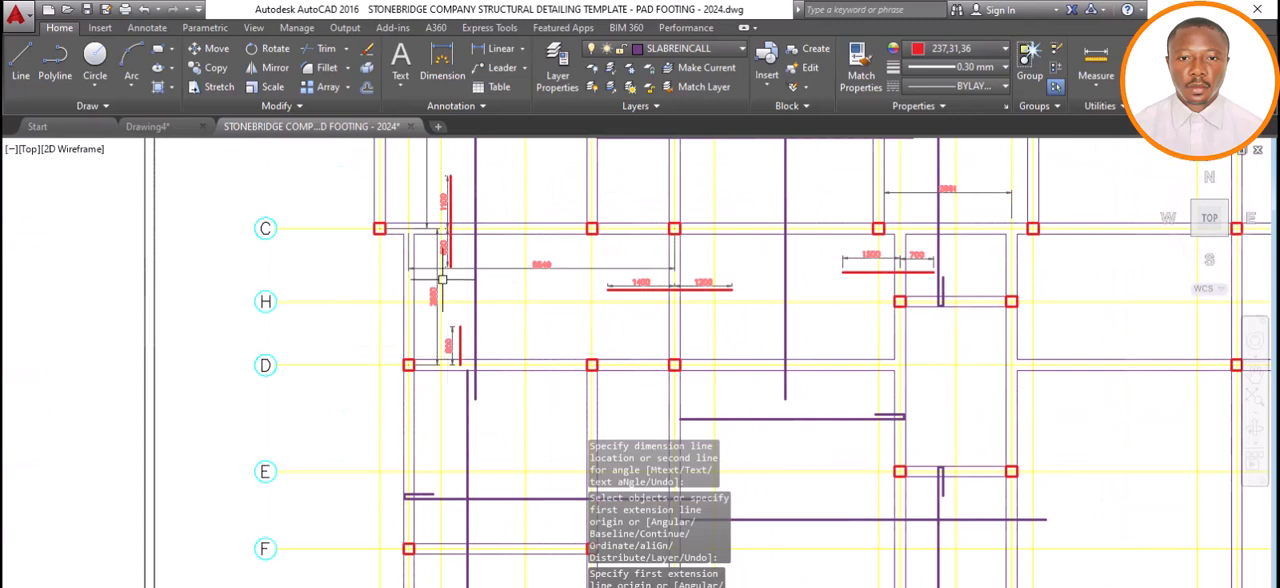
Dimension the vertical span from grid D to grid F along grid 2, placing the dimension line inside the panel.
scroll(455, 330, down, 2)
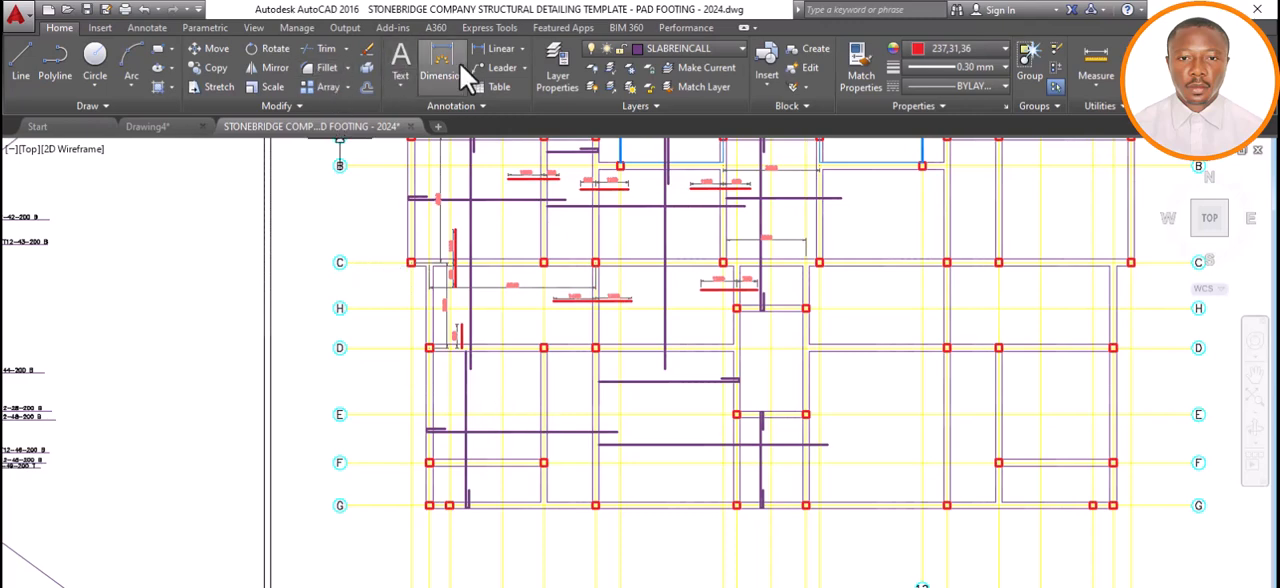
scroll(452, 453, up, 2)
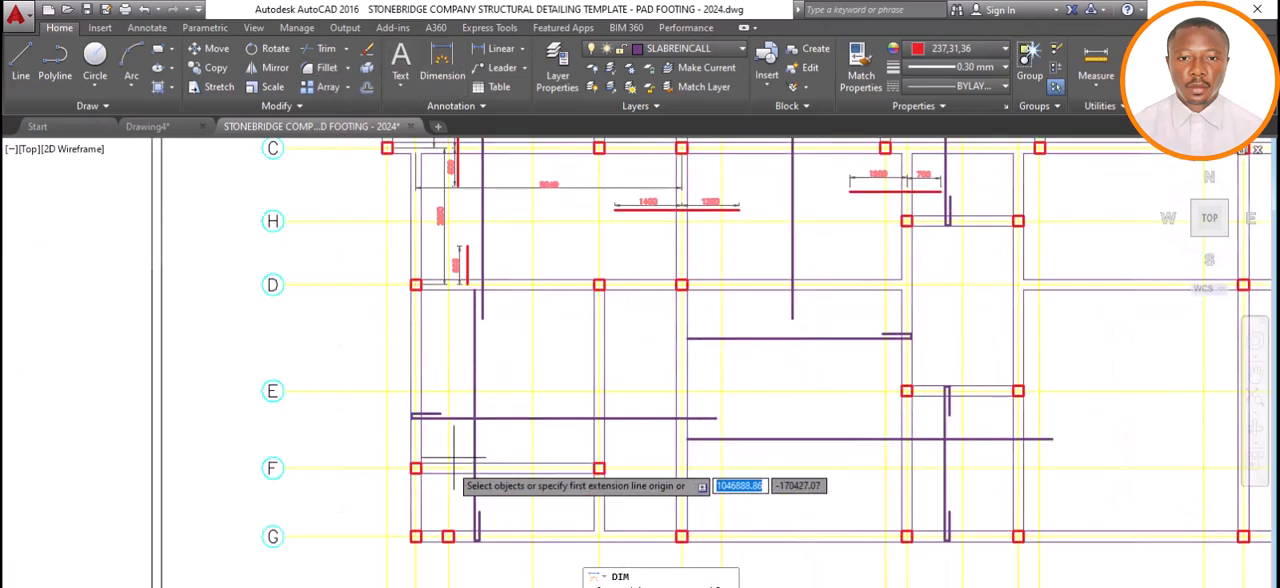
click(416, 285)
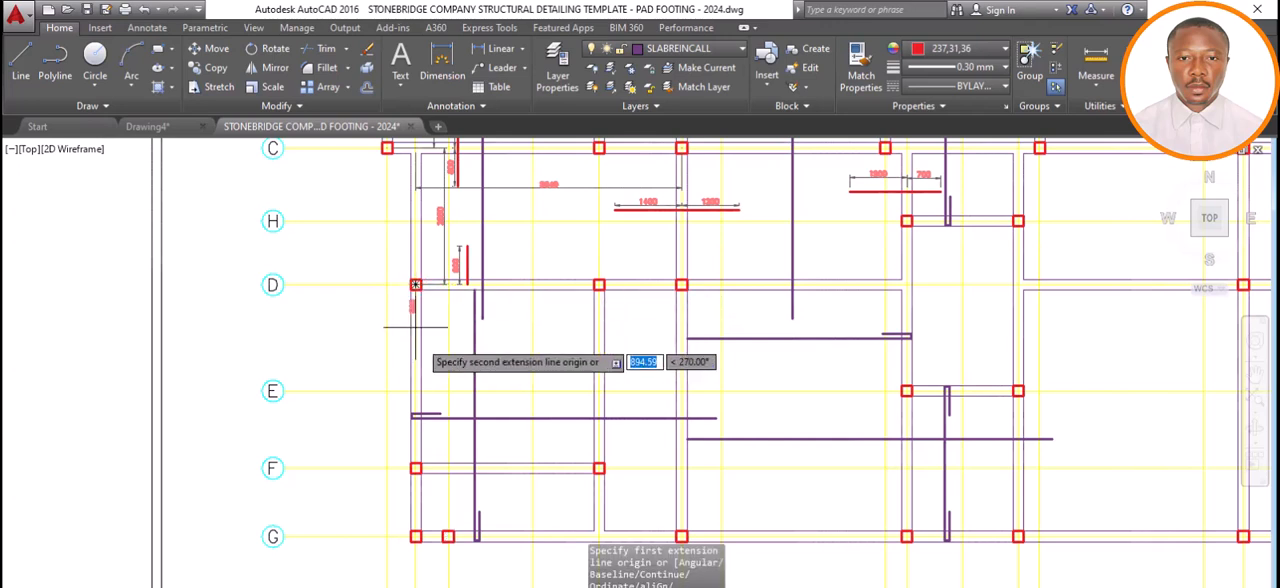
click(416, 468)
click(444, 397)
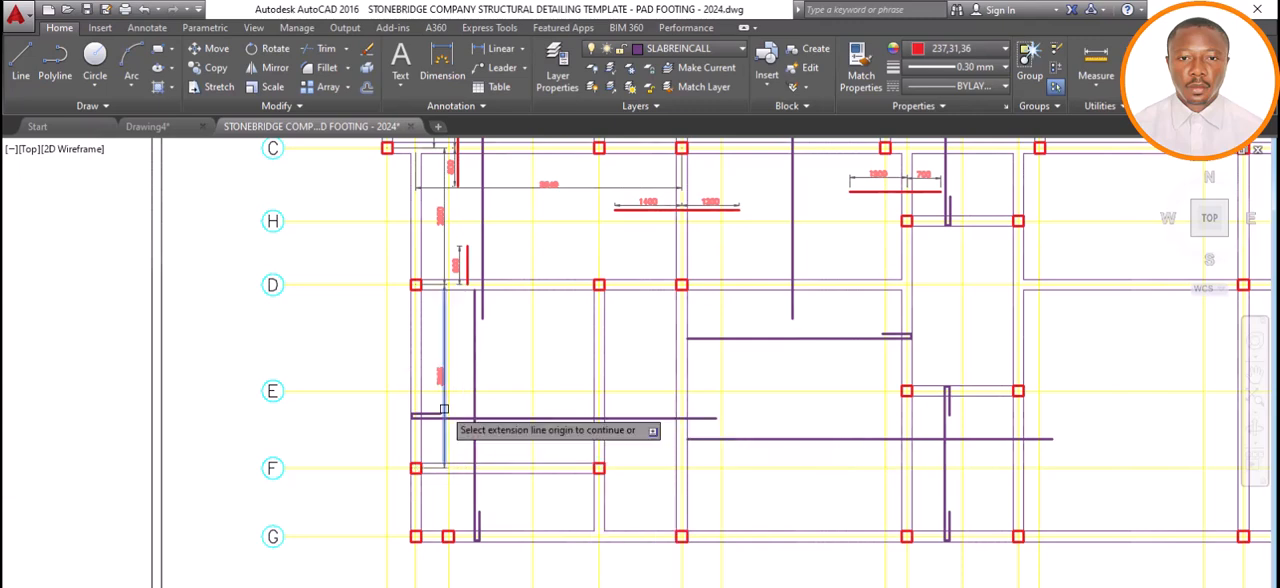
scroll(444, 397, up, 5)
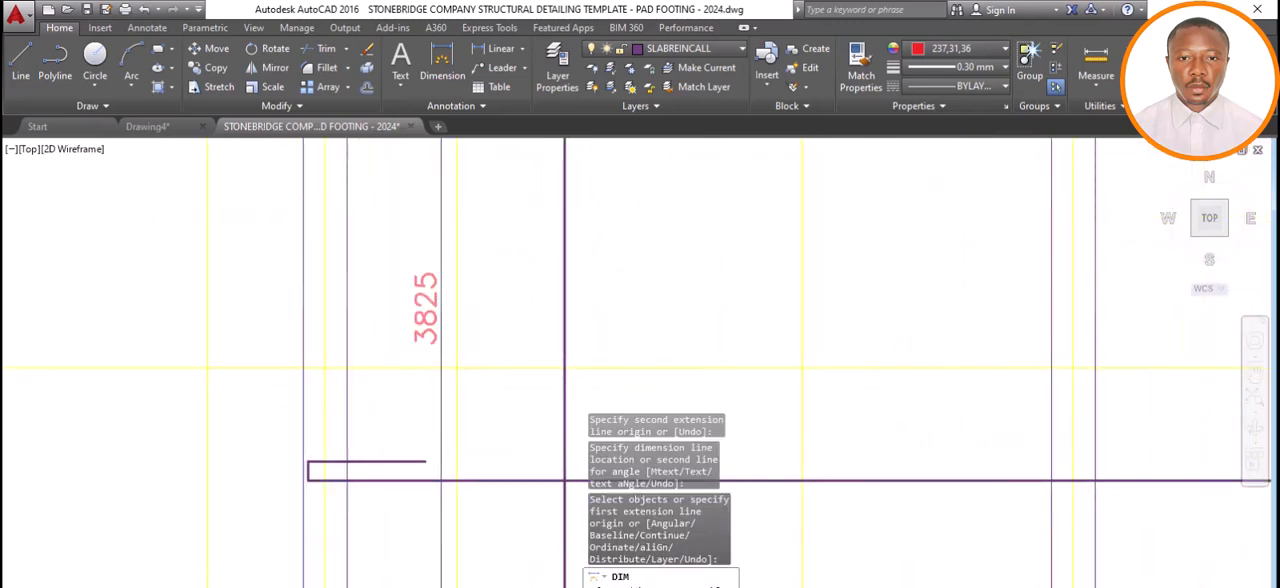
Switch to Calculator, multiply the 3825 span by 0.25 and return to the drawing.
key(alt+Tab)
click(611, 390)
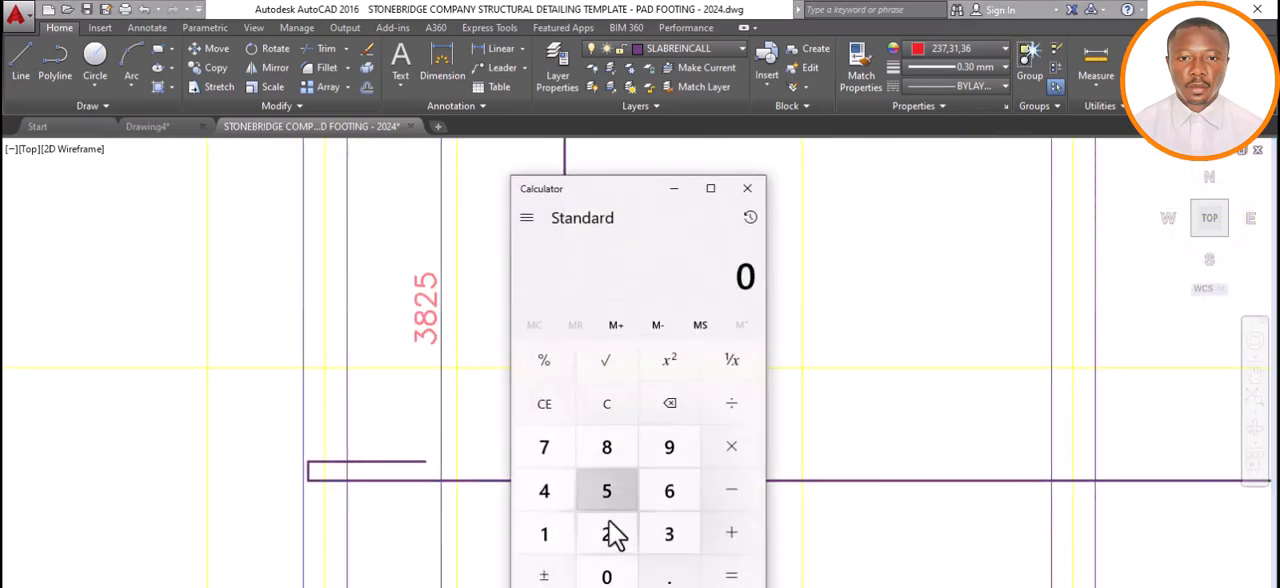
click(669, 545)
click(609, 450)
click(608, 546)
click(609, 495)
click(710, 451)
click(606, 576)
click(669, 576)
click(605, 521)
click(608, 494)
click(716, 572)
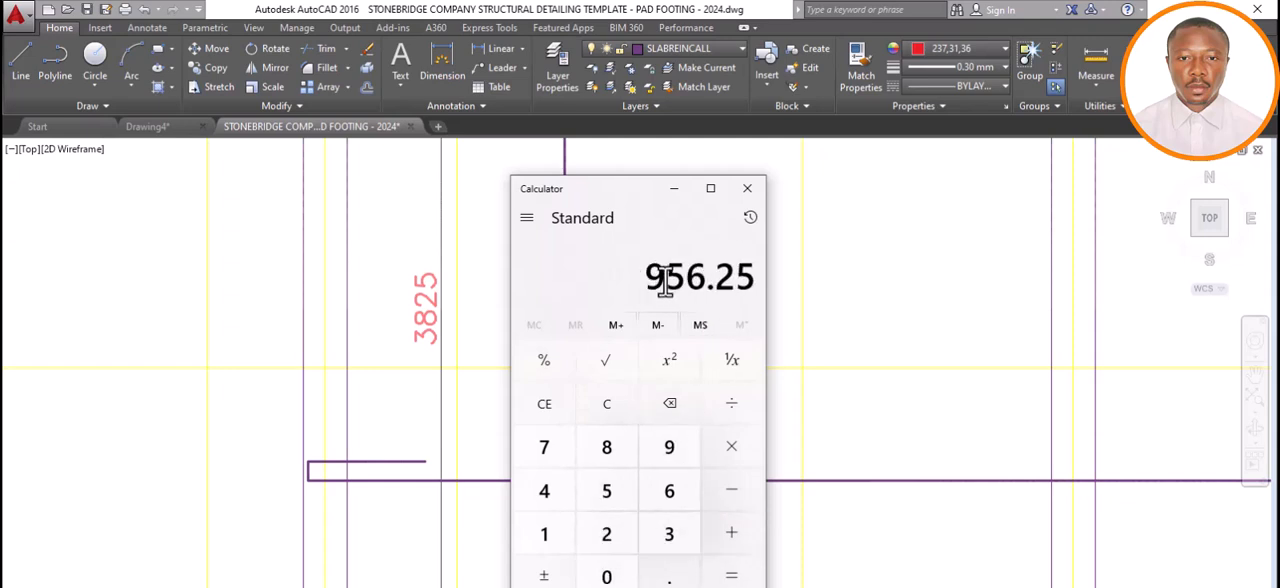
click(674, 192)
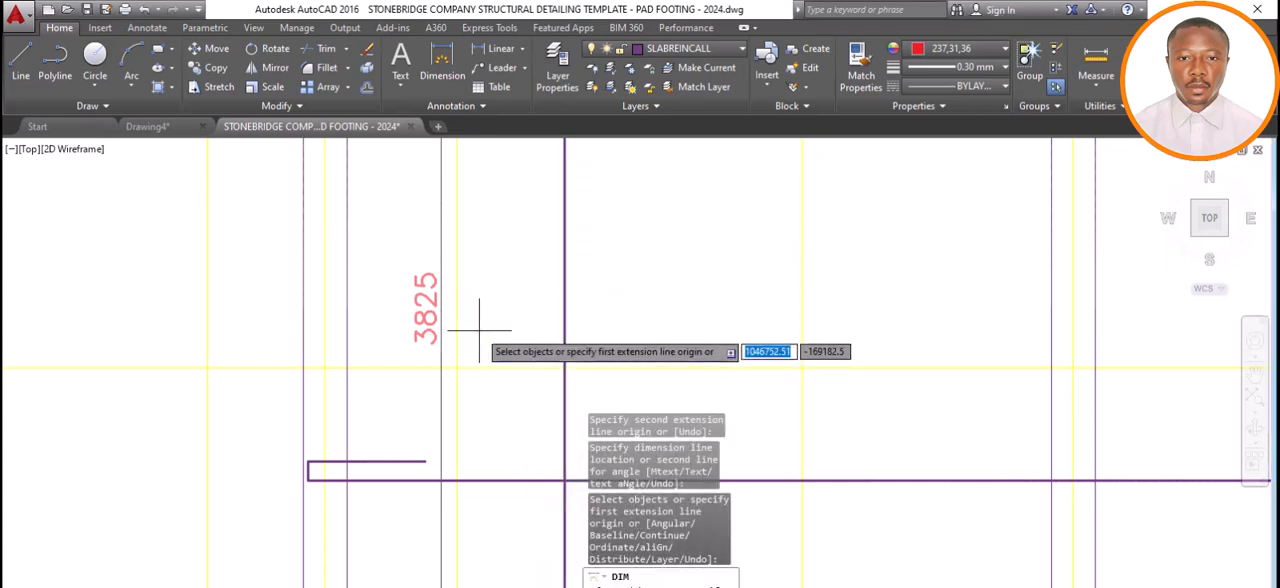
Extend the red top bar at grid D with a 1000 mm vertical line from the beam centreline down into the panel below.
scroll(472, 362, down, 3)
click(479, 365)
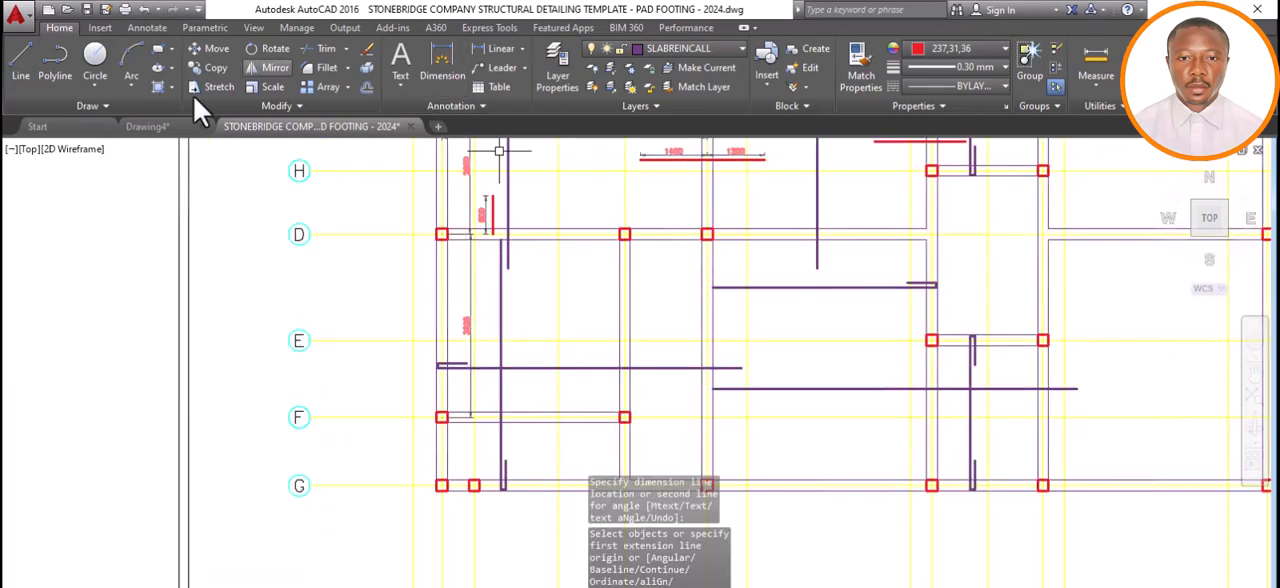
click(24, 68)
scroll(492, 248, up, 2)
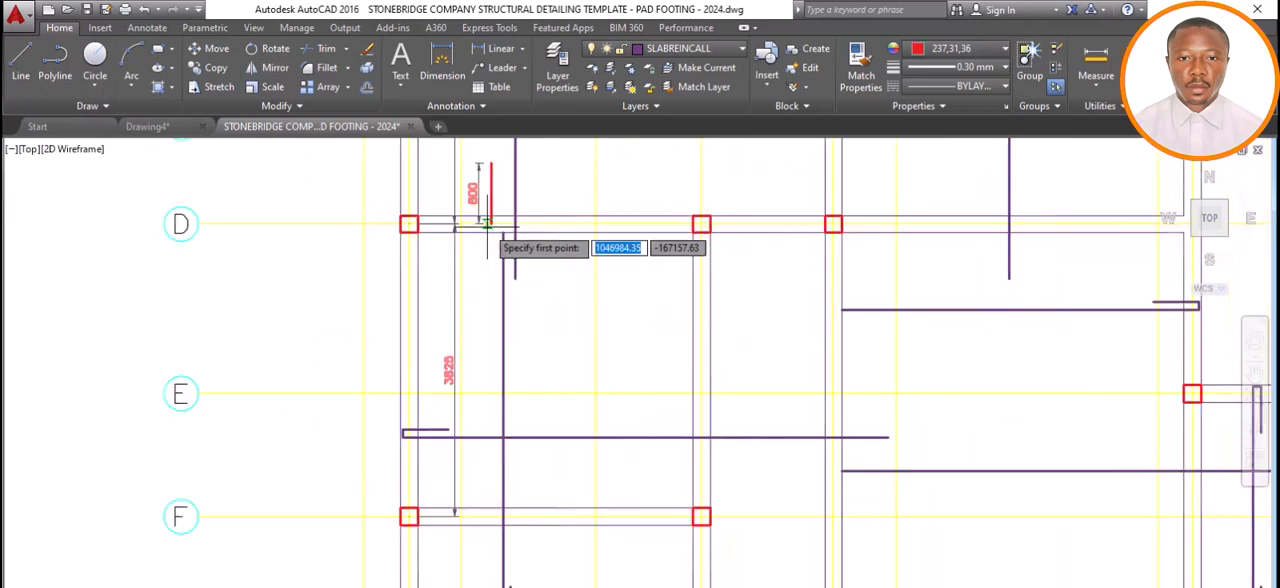
click(488, 223)
text(1000)
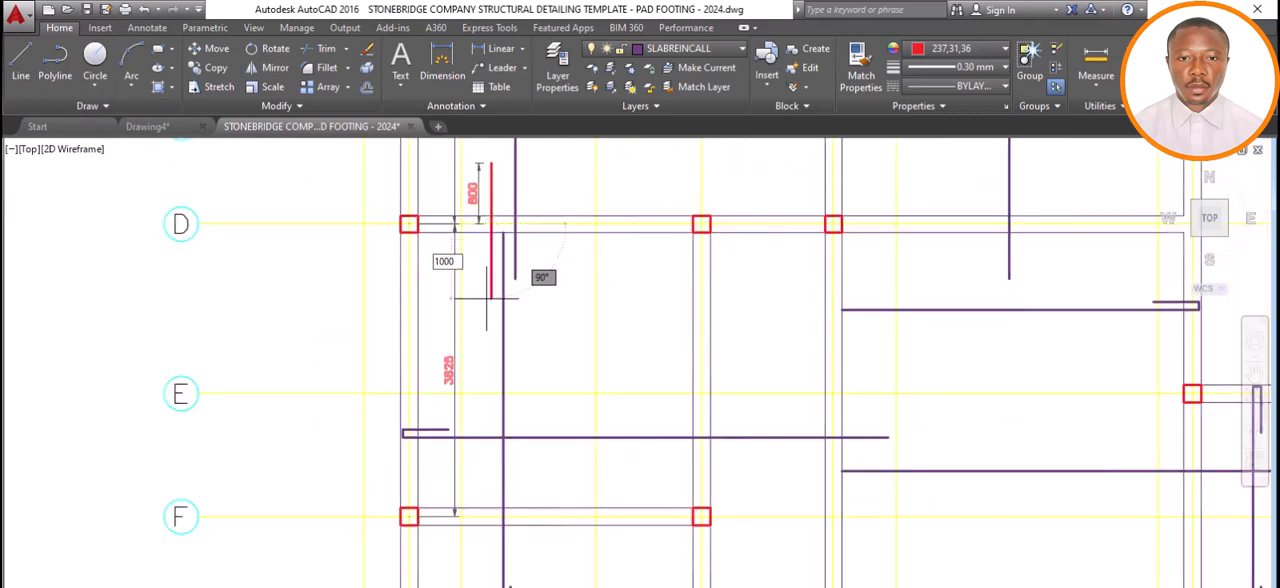
key(Return)
key(Escape)
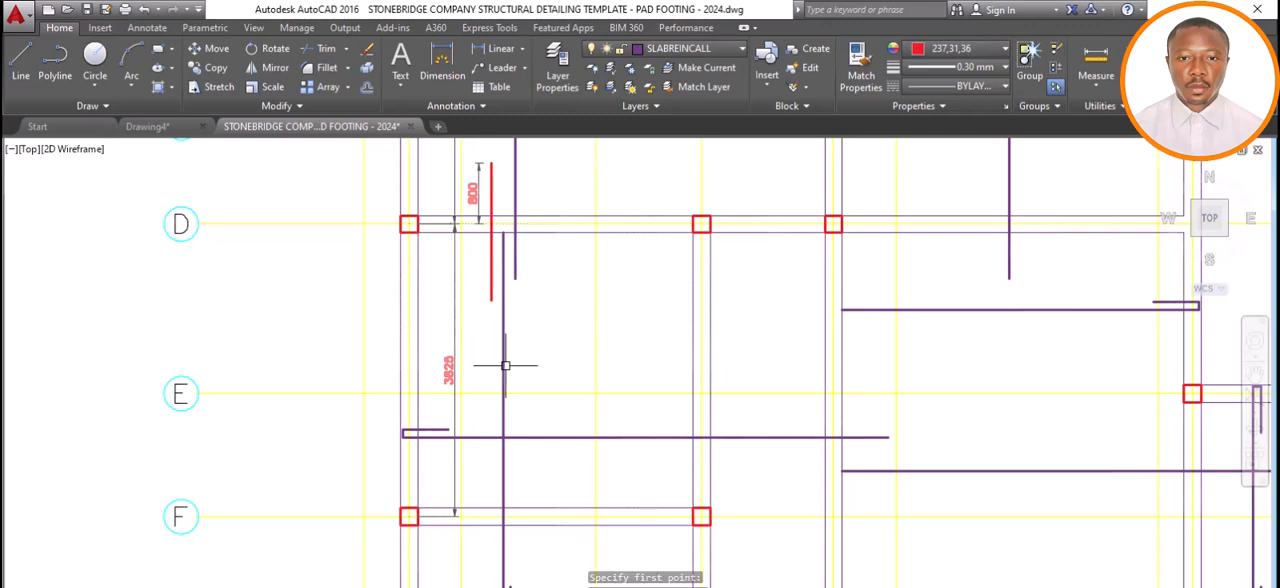
Draw a 1000 mm vertical red top bar upward from the grid F beam centreline into the panel above, between grids 2 and 4.
scroll(506, 366, down, 2)
scroll(509, 445, up, 5)
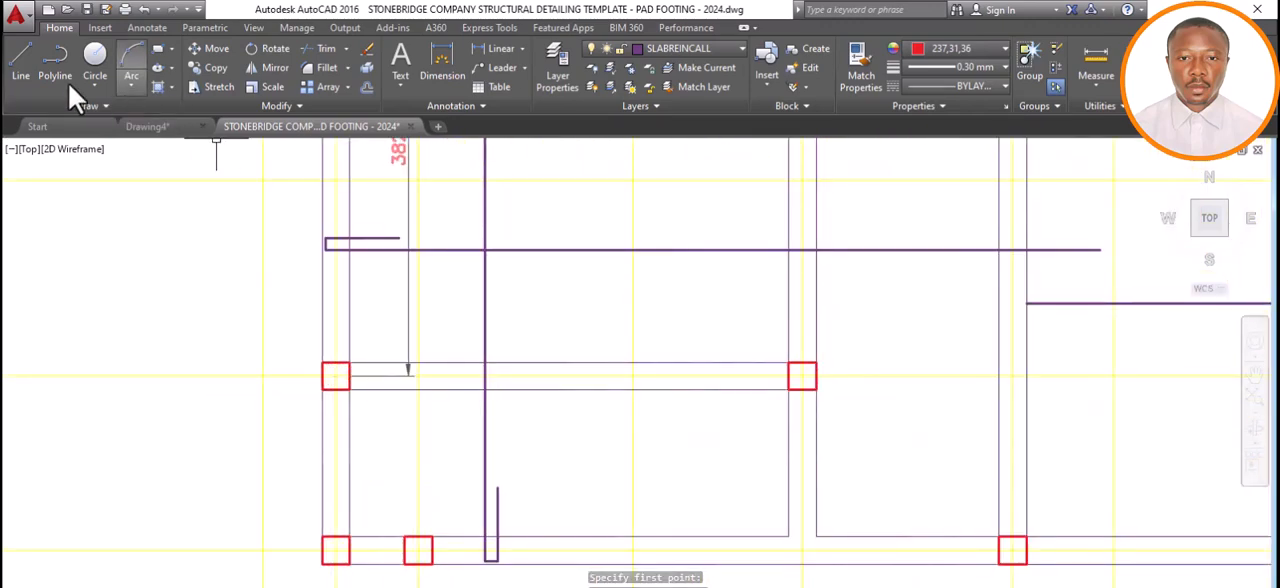
click(450, 376)
text(100)
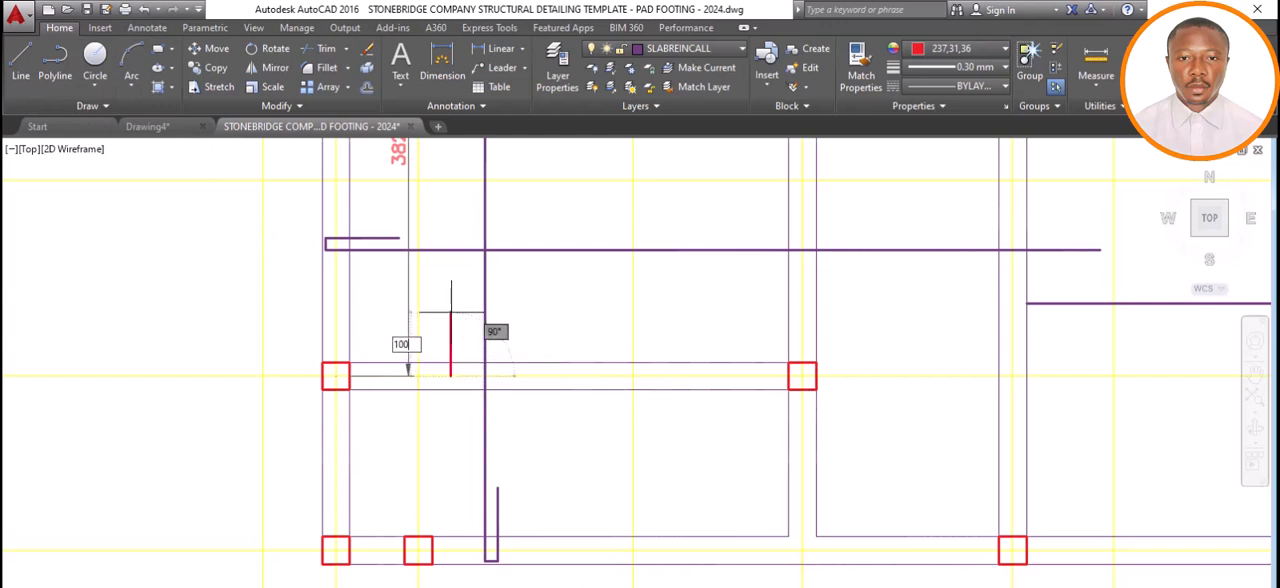
text(0)
key(Return)
key(Return)
key(Return)
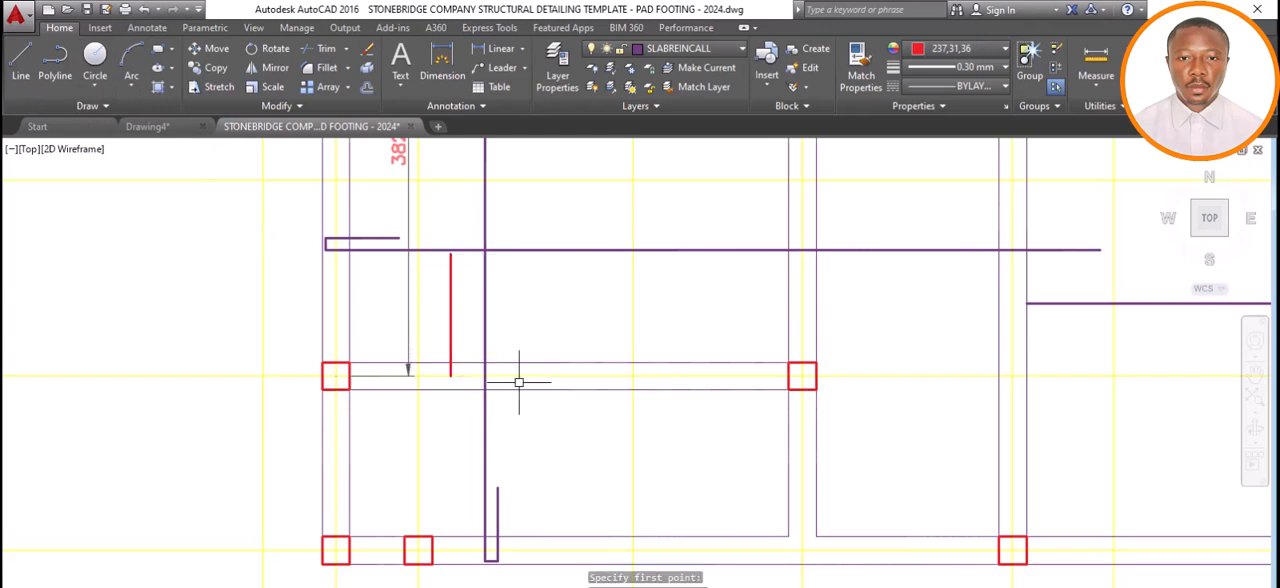
Dimension the vertical span from grid F to grid G along grid 2, placing the dimension line just inside the panel.
scroll(520, 380, down, 2)
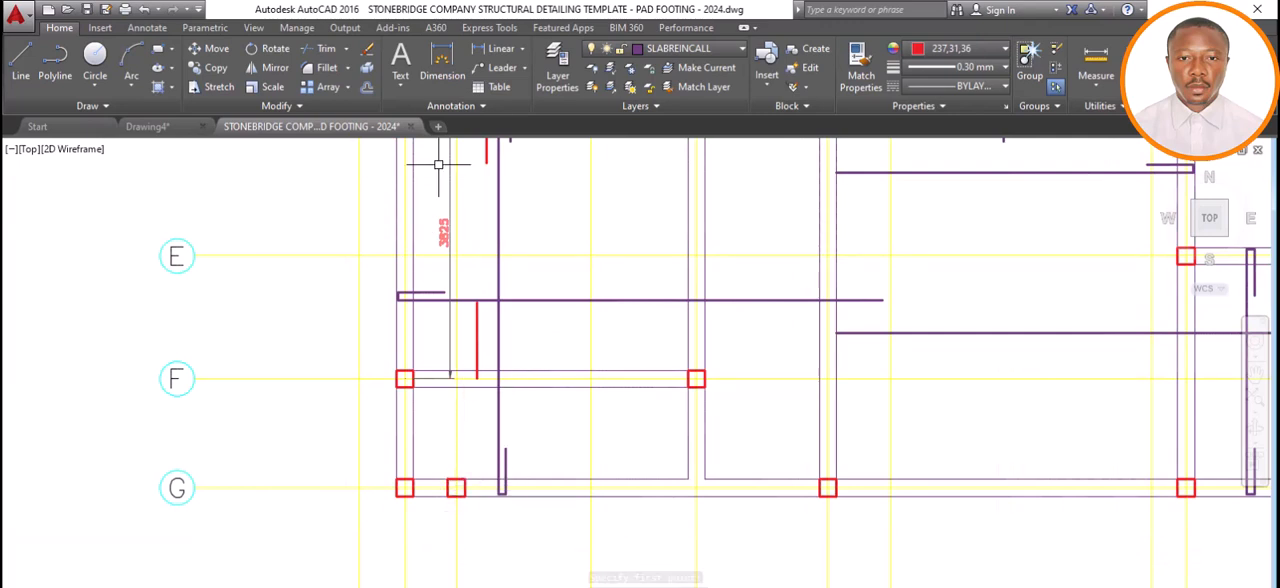
click(460, 70)
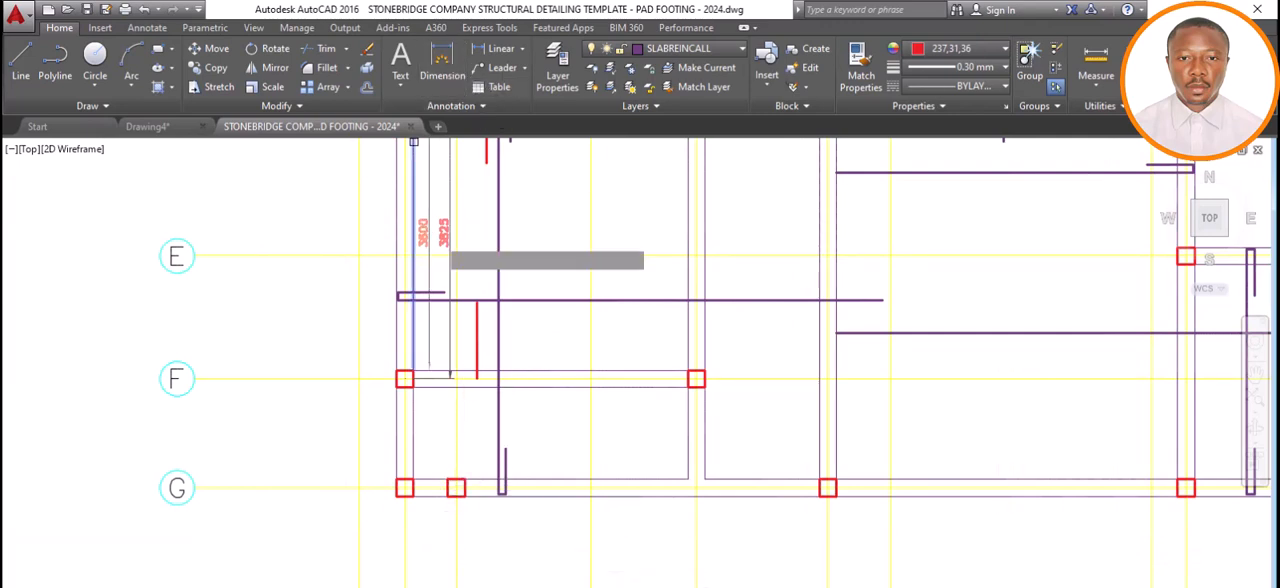
click(404, 378)
click(404, 488)
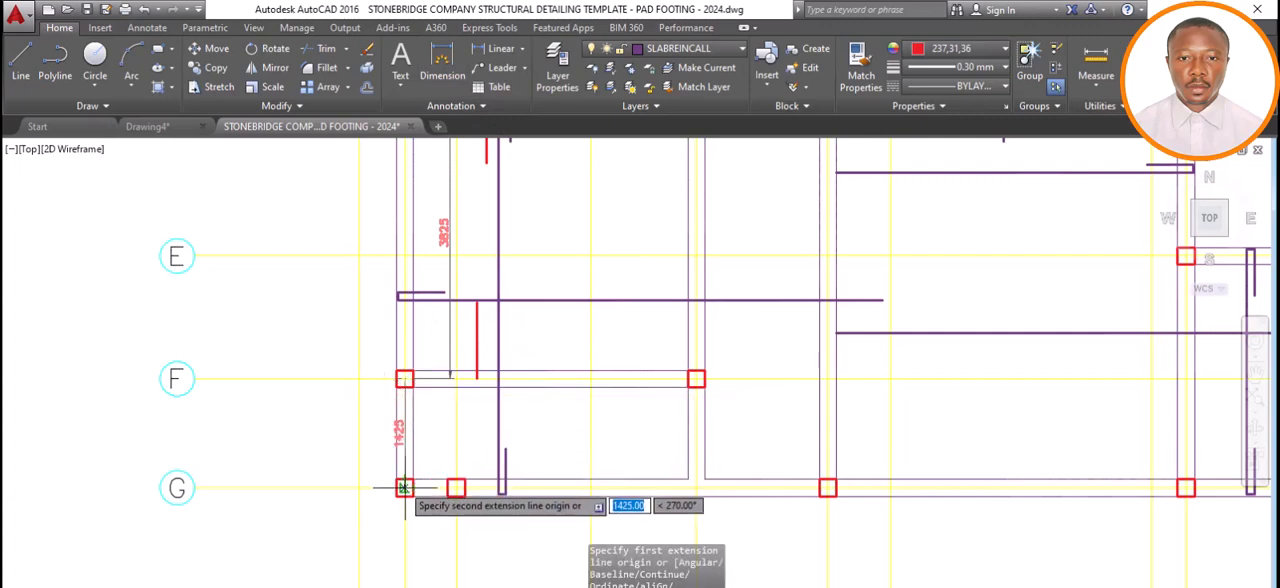
click(420, 472)
scroll(420, 472, up, 6)
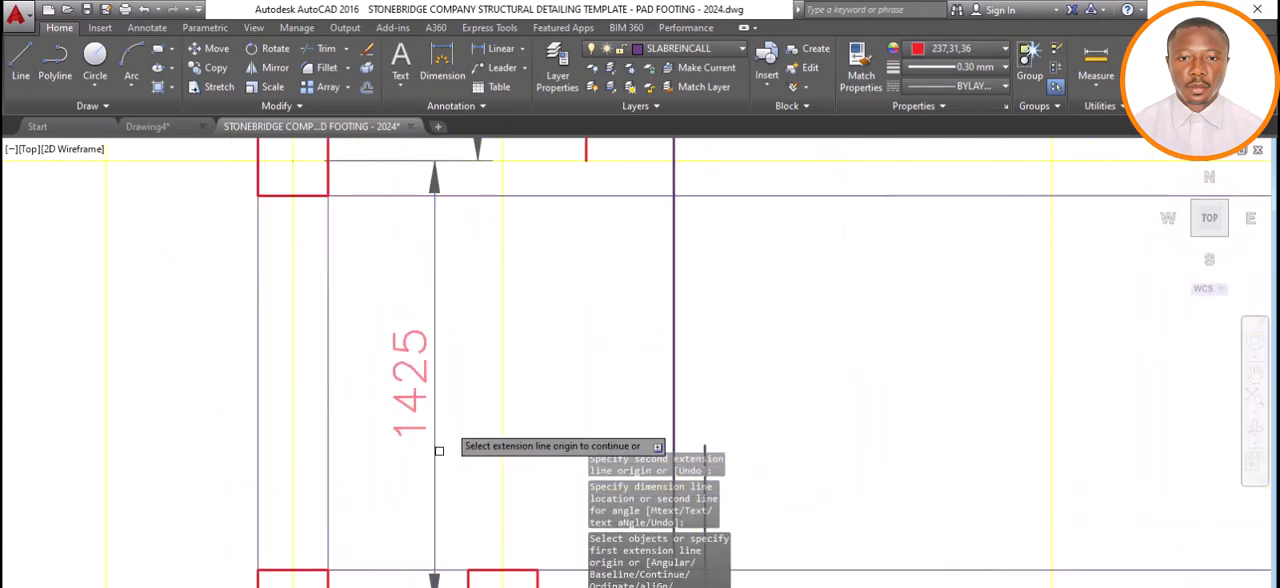
Switch to Calculator, multiply the 1425 span by 0.25 and return to the drawing.
click(570, 586)
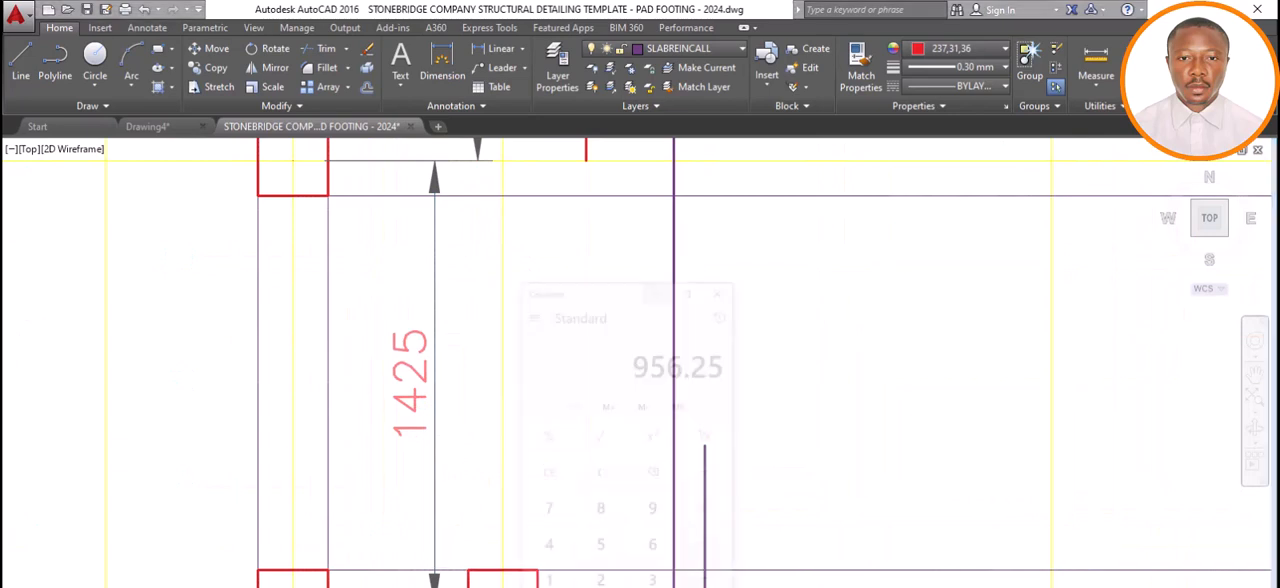
click(550, 536)
click(547, 497)
click(610, 536)
click(606, 490)
click(731, 446)
click(606, 577)
click(641, 570)
click(606, 534)
click(603, 492)
drag(617, 191, 615, 179)
click(729, 563)
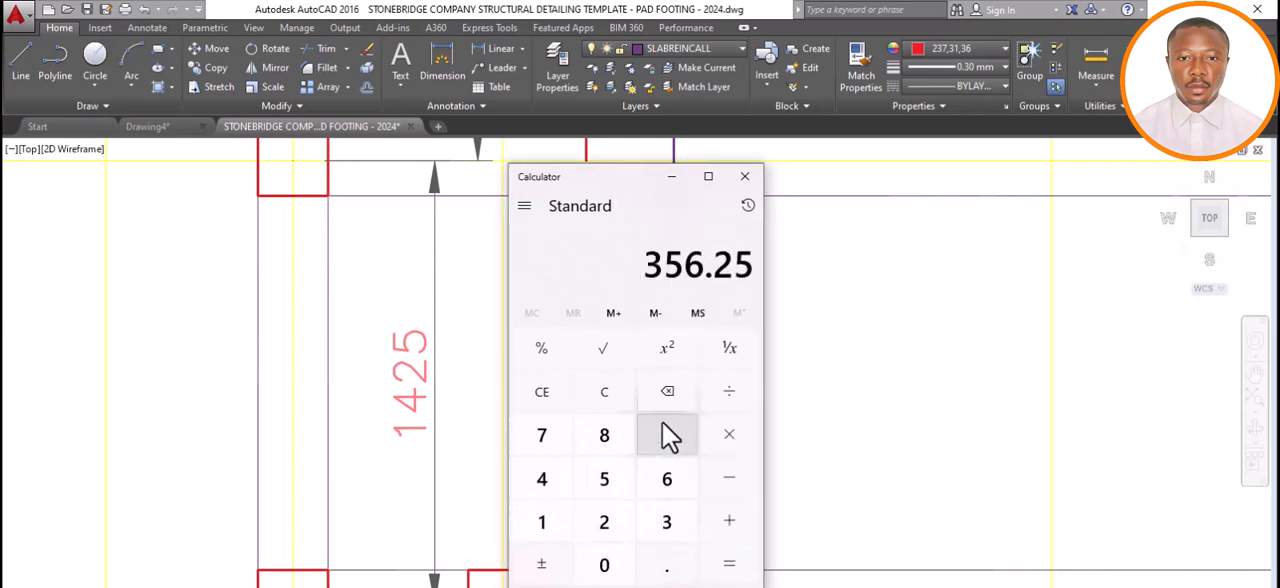
click(675, 178)
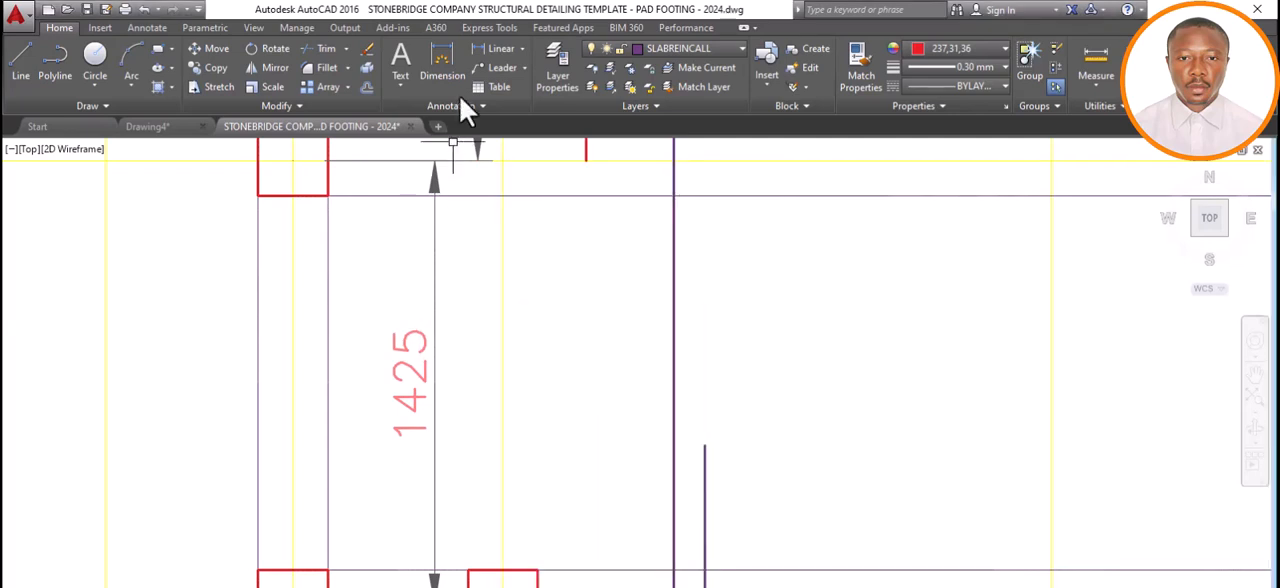
Extend the red top bar at grid F with a 400 mm vertical line from the beam centreline down into the panel below.
scroll(453, 372, down, 4)
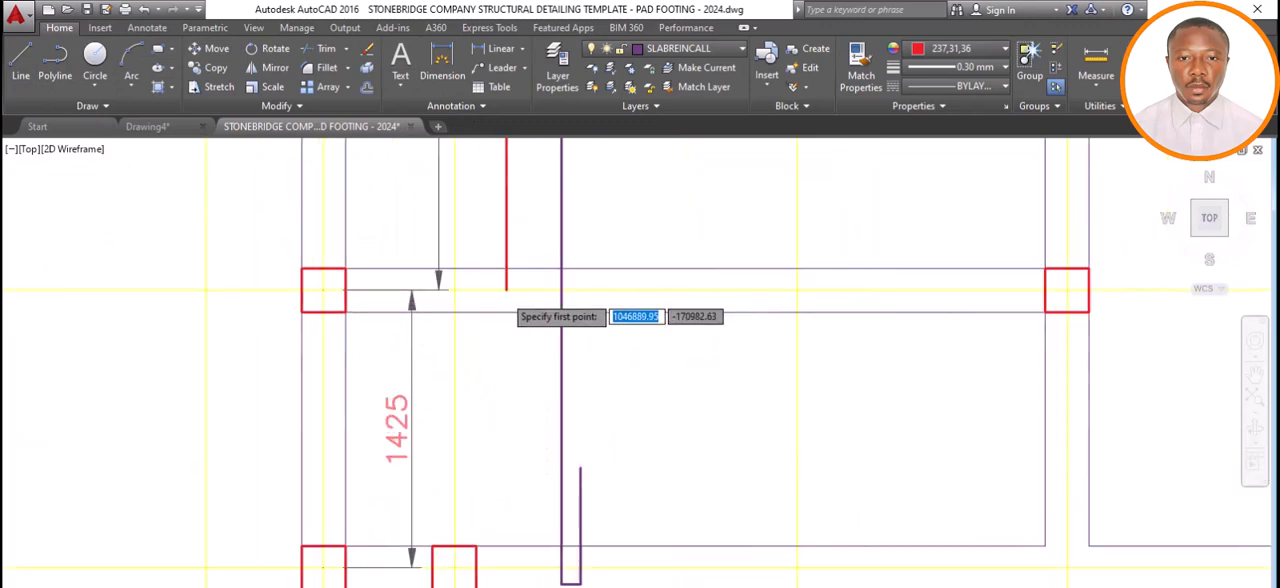
scroll(506, 290, up, 4)
click(506, 289)
text(4)
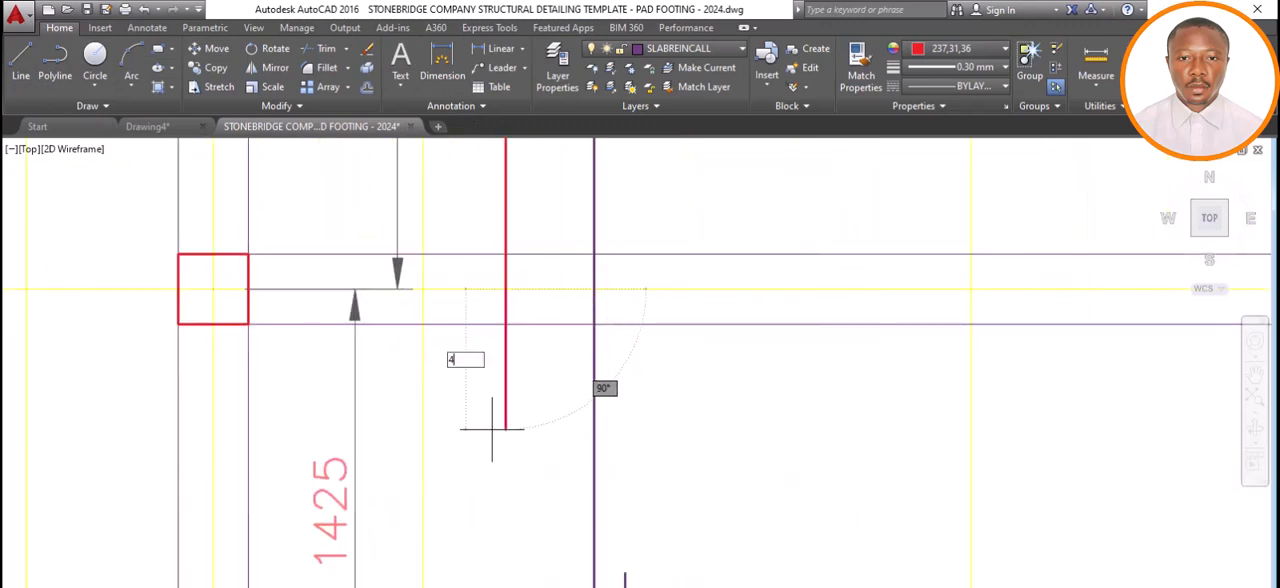
text(00)
key(Return)
key(Return)
Dimension the red bar above the grid F beam centreline, placing the dimension line beside the bar.
scroll(522, 454, down, 5)
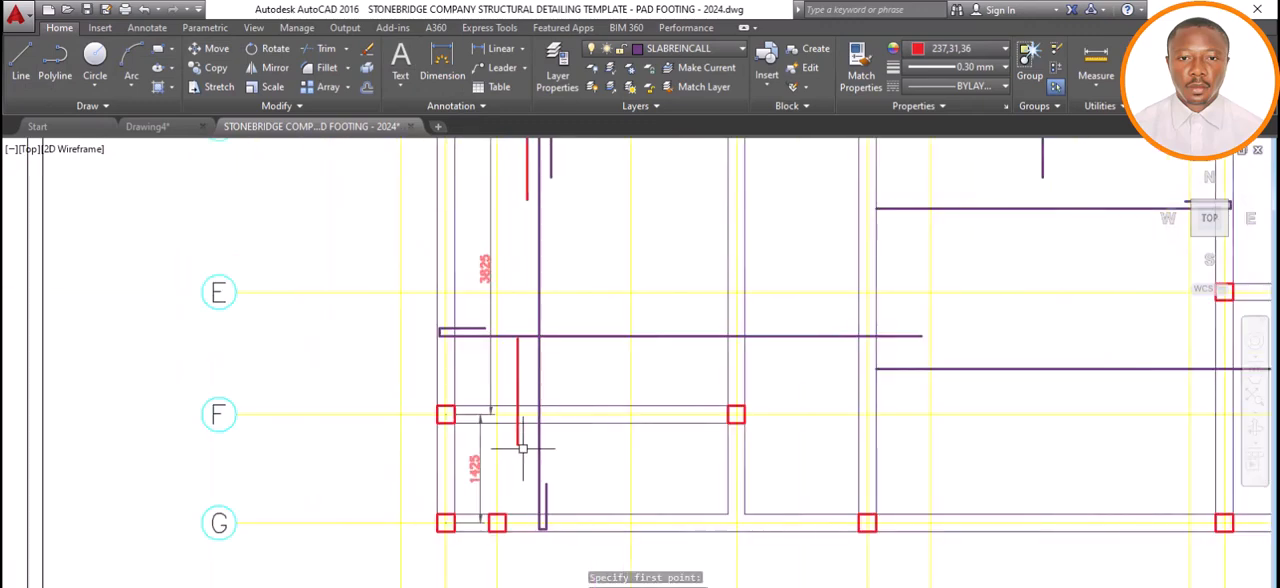
click(445, 68)
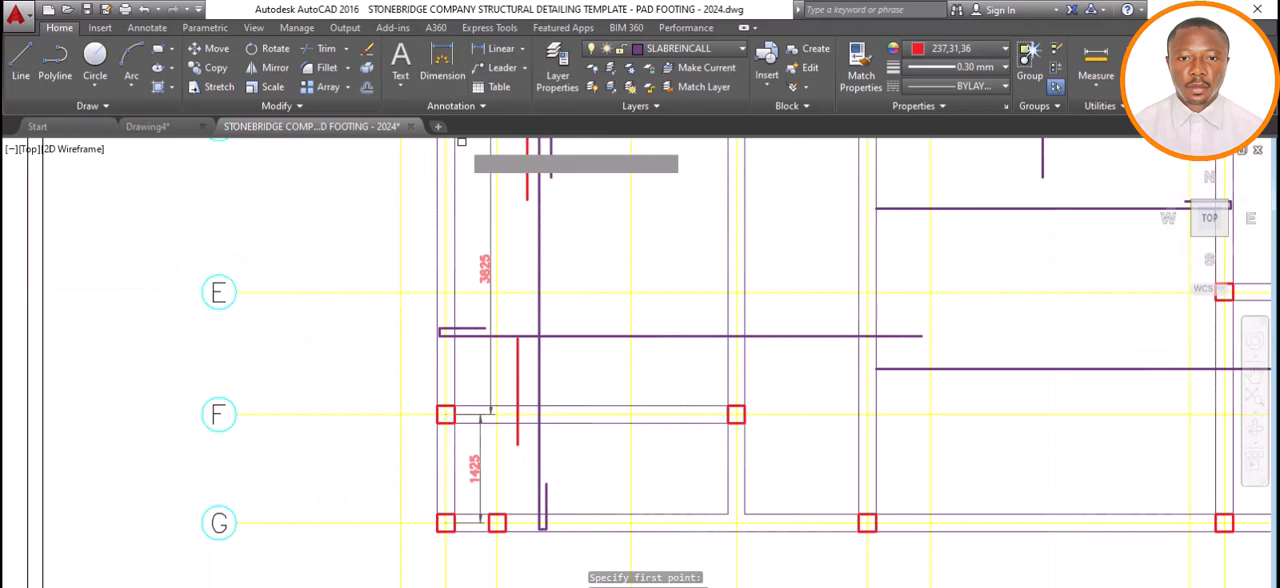
click(506, 413)
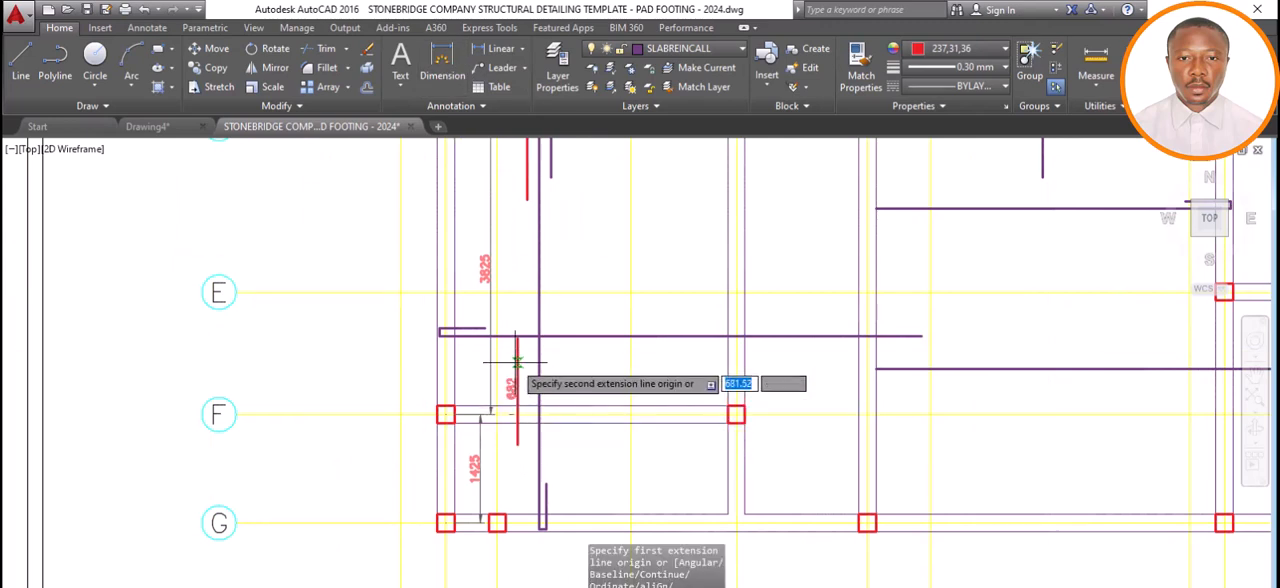
scroll(525, 347, up, 5)
scroll(524, 348, up, 2)
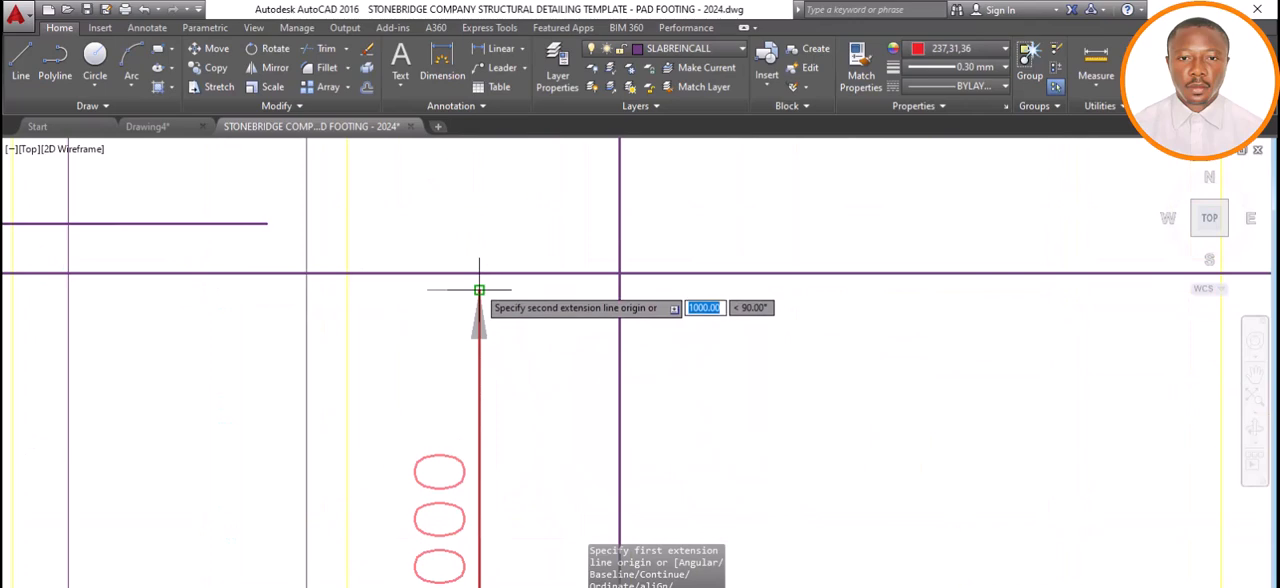
click(479, 290)
scroll(479, 290, down, 4)
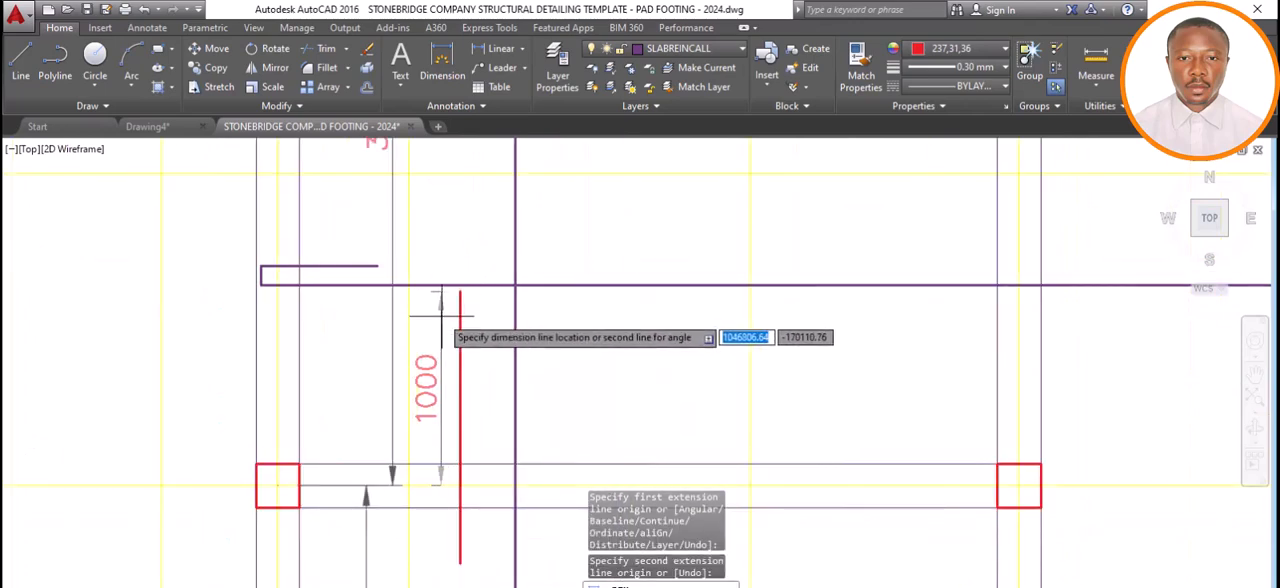
click(447, 402)
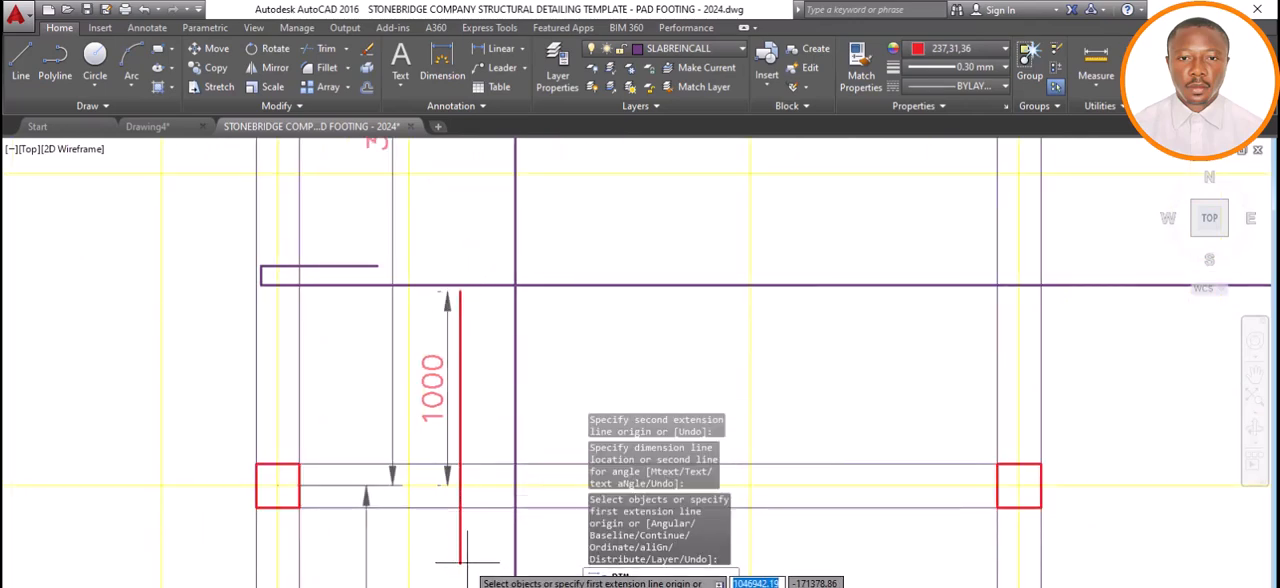
Dimension the red bar below the grid F beam centreline in line with the upper dimension, and end the dimension command.
click(460, 563)
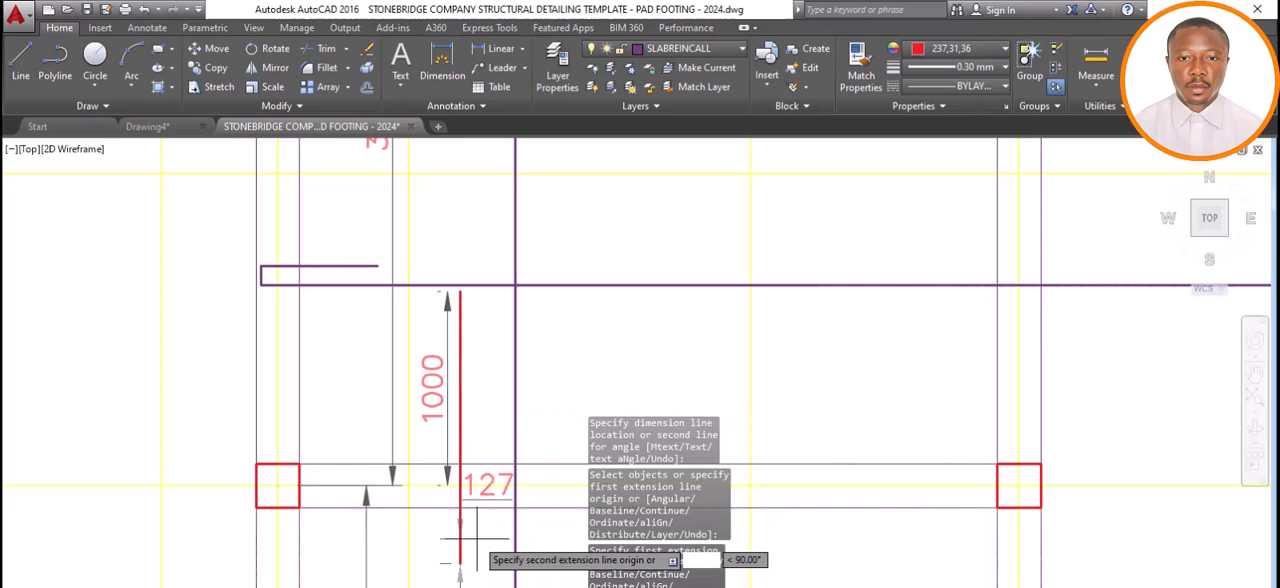
click(460, 486)
click(447, 485)
key(Escape)
scroll(478, 400, down, 6)
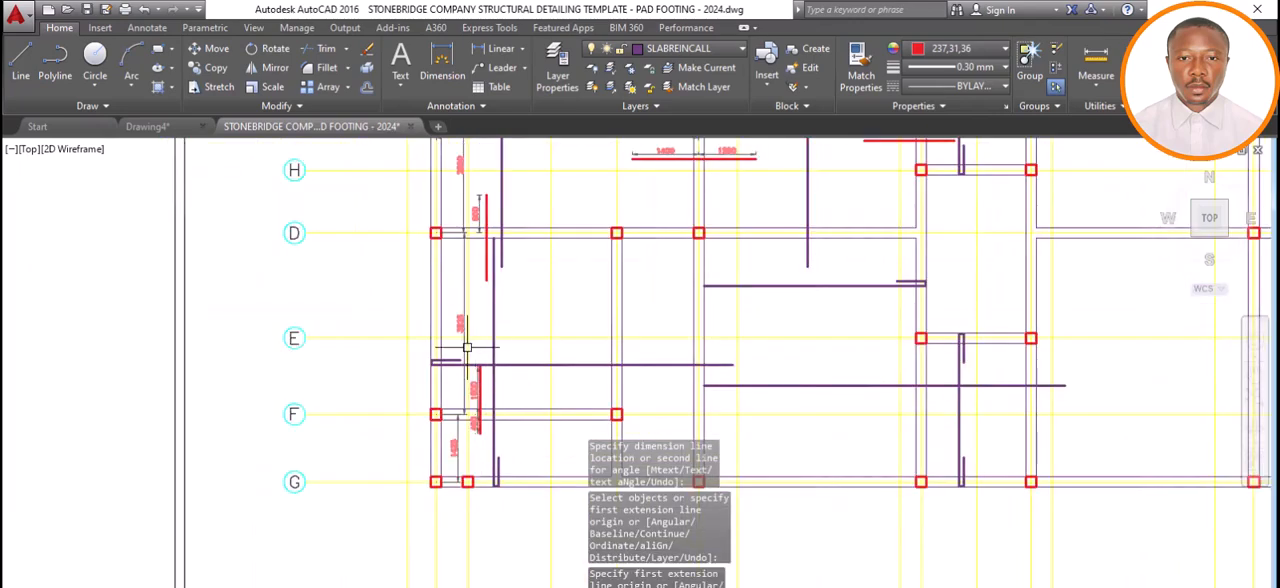
scroll(530, 368, up, 4)
scroll(510, 345, down, 4)
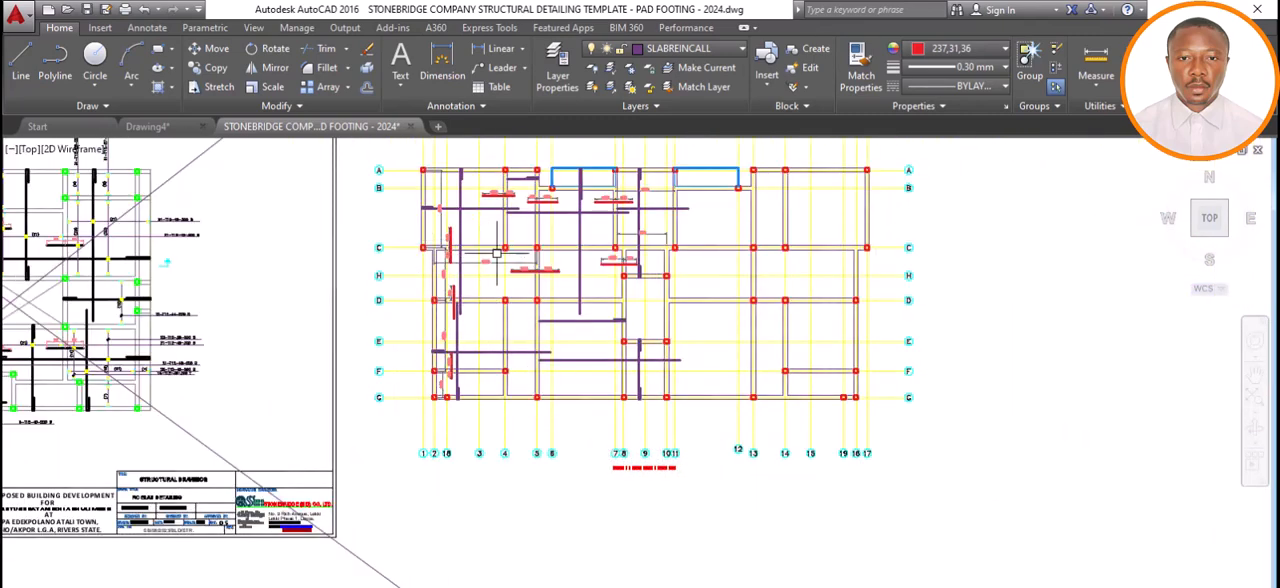
scroll(486, 263, up, 3)
scroll(498, 225, down, 3)
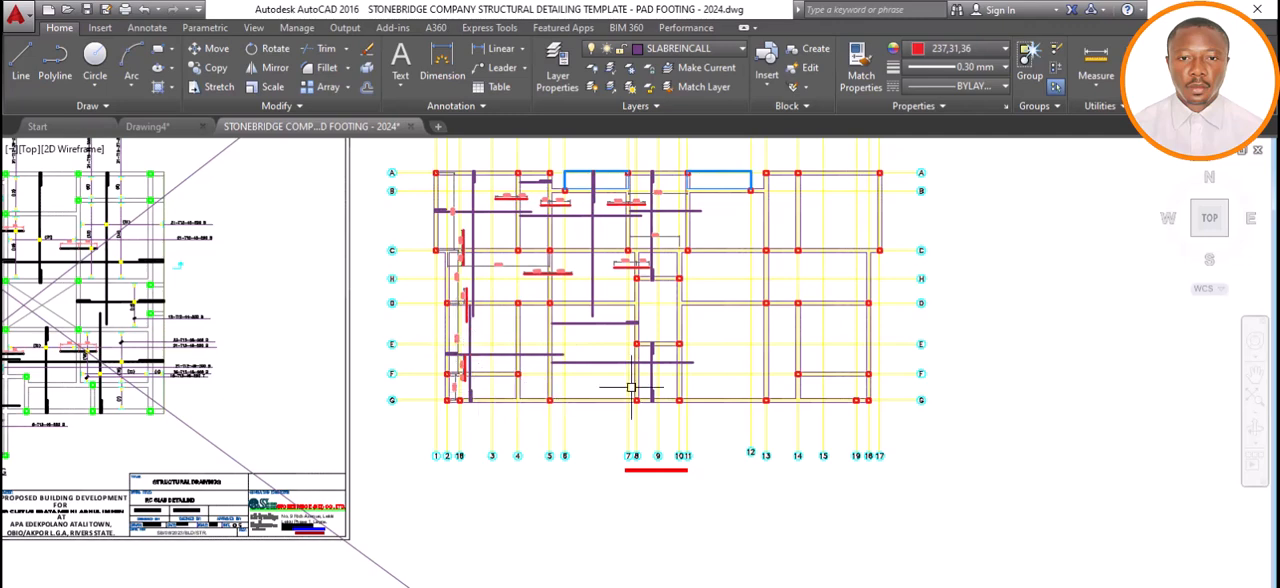
Delete the vertical span dimension between grids A and C beside grid 1, keeping the red bar dimensions.
scroll(567, 399, down, 2)
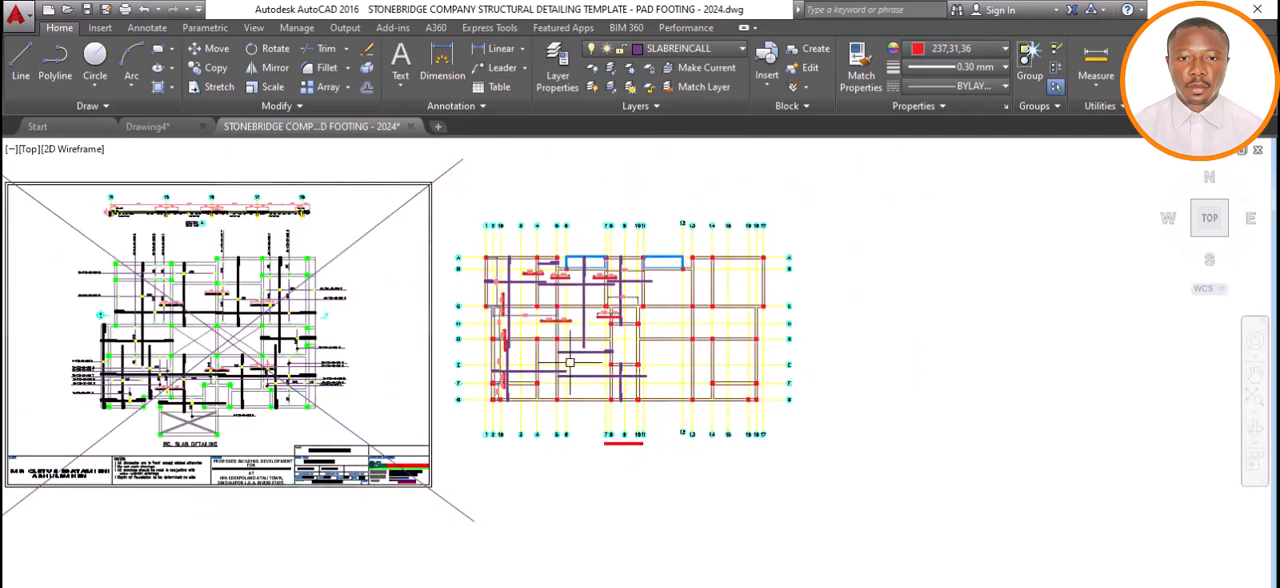
scroll(567, 355, up, 2)
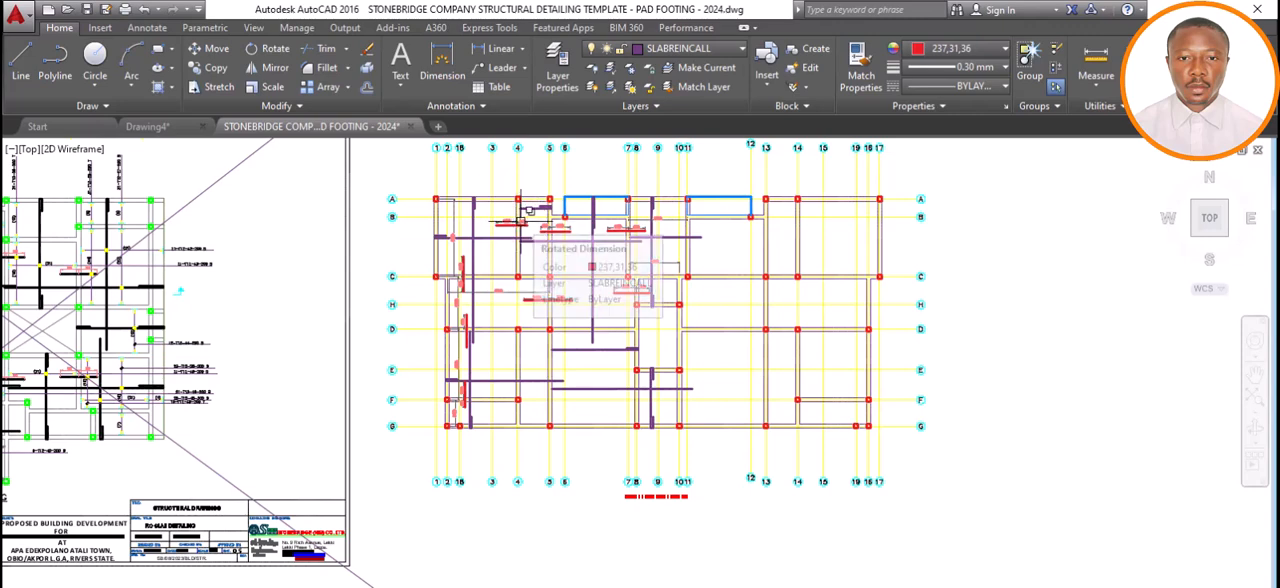
scroll(527, 206, up, 6)
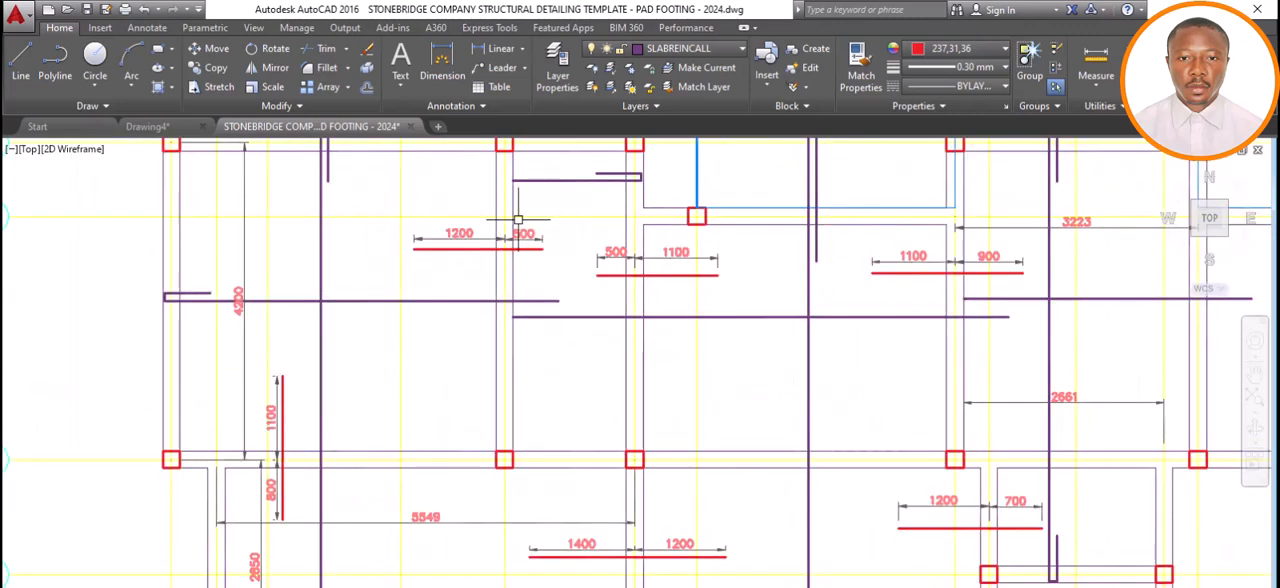
scroll(525, 250, down, 2)
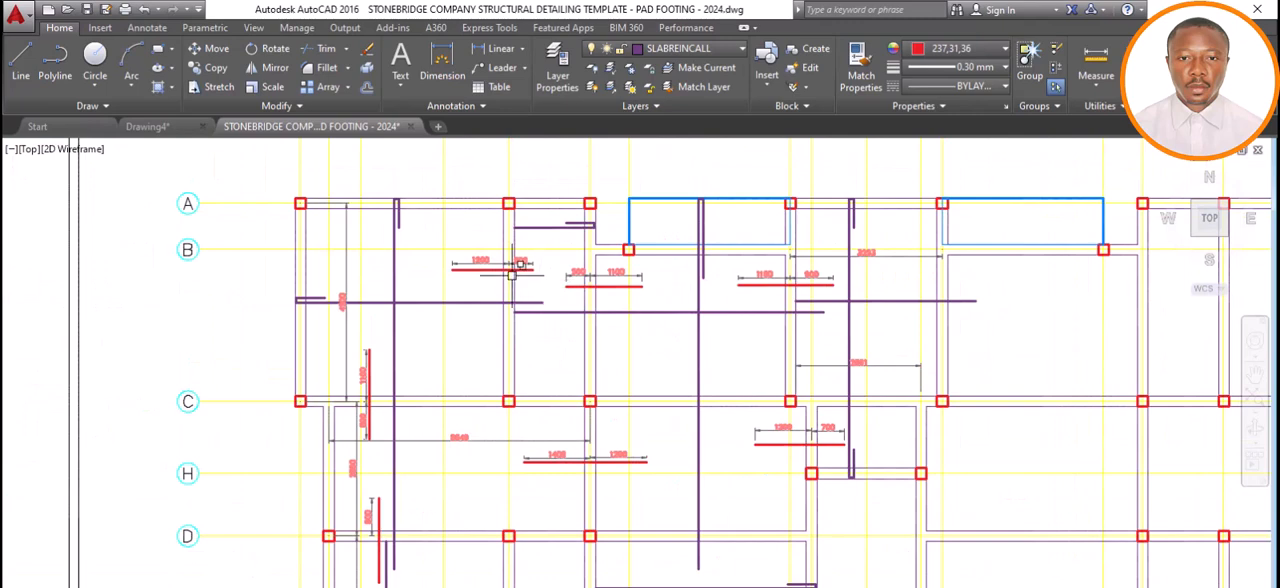
scroll(511, 275, up, 3)
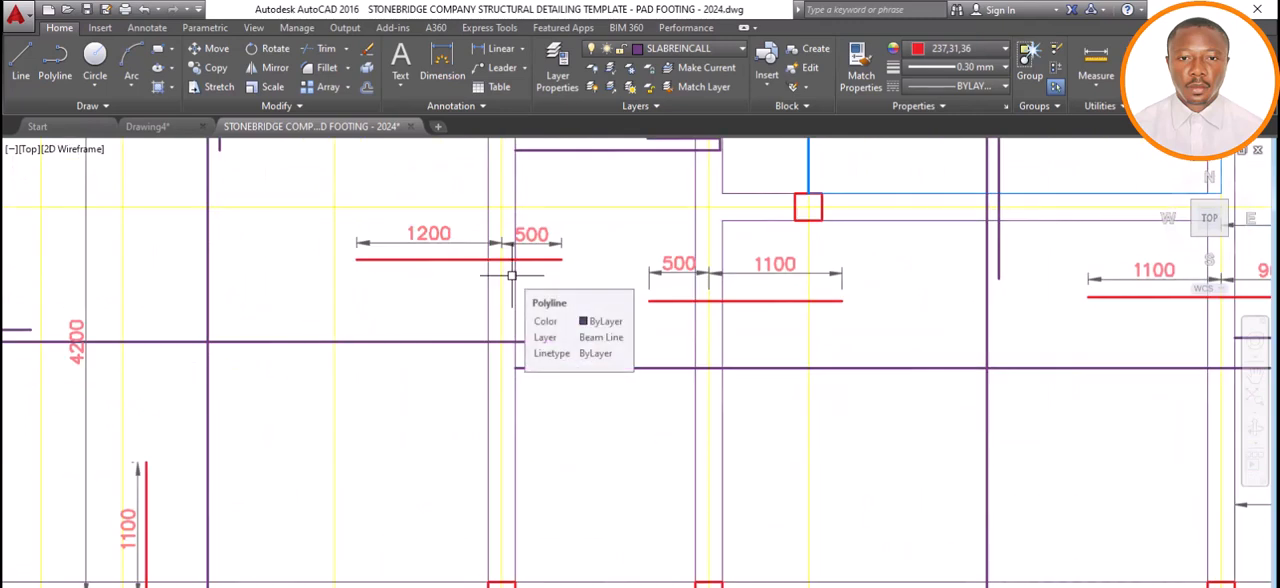
scroll(523, 309, down, 4)
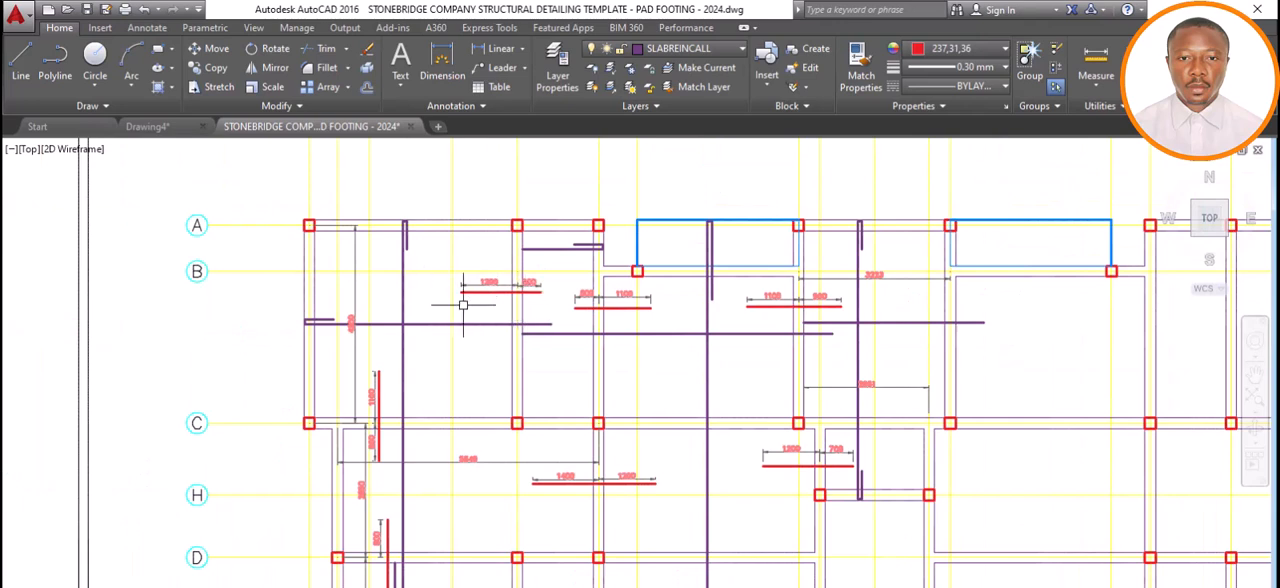
click(354, 275)
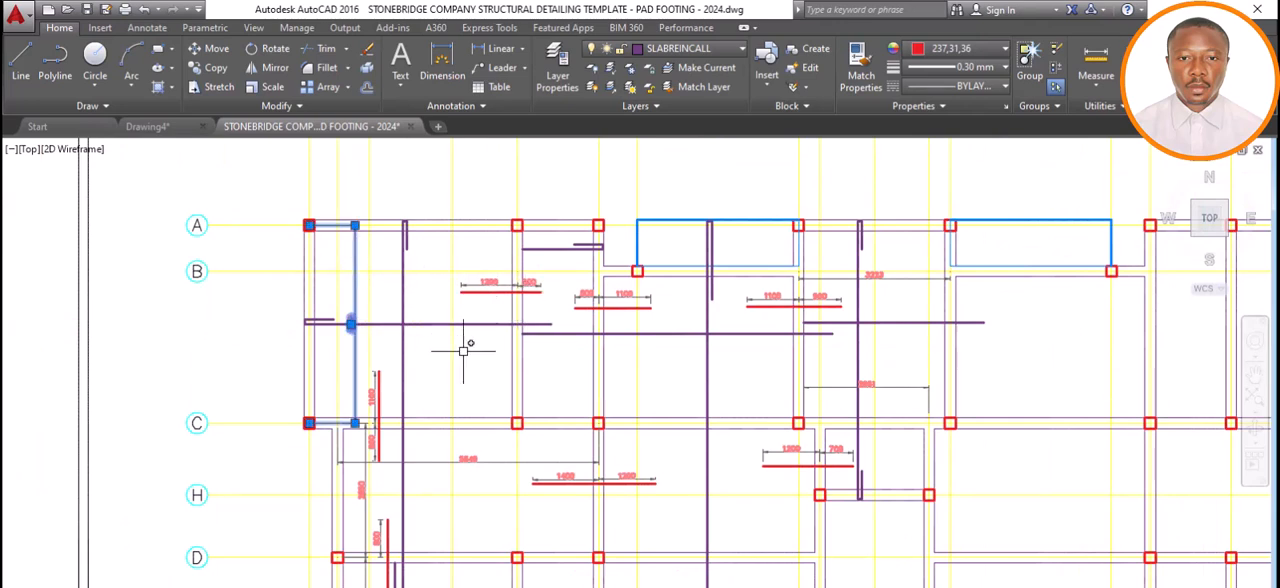
key(Delete)
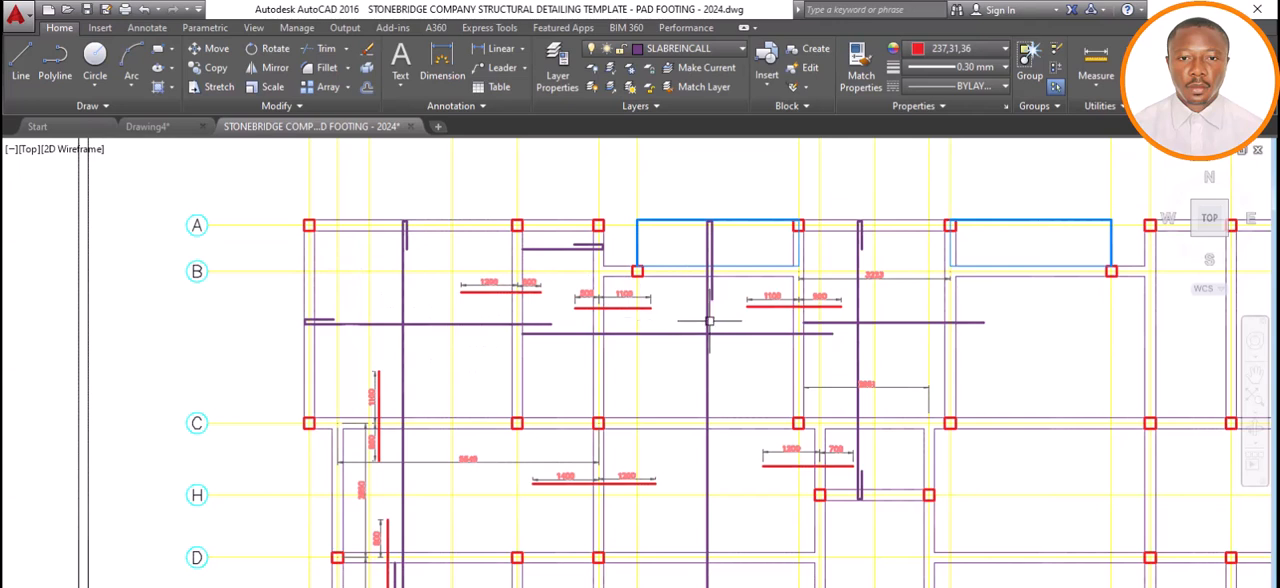
Delete the two horizontal span dimensions between grids 7 and 11 above grid C, and the one between grids 2 and 5 below it.
click(877, 275)
key(Delete)
click(881, 383)
key(Delete)
click(467, 453)
key(Delete)
Delete the vertical span dimensions between grids D and F and between grids F and G near grid 2.
scroll(493, 361, down, 4)
scroll(444, 498, up, 5)
click(432, 257)
click(426, 459)
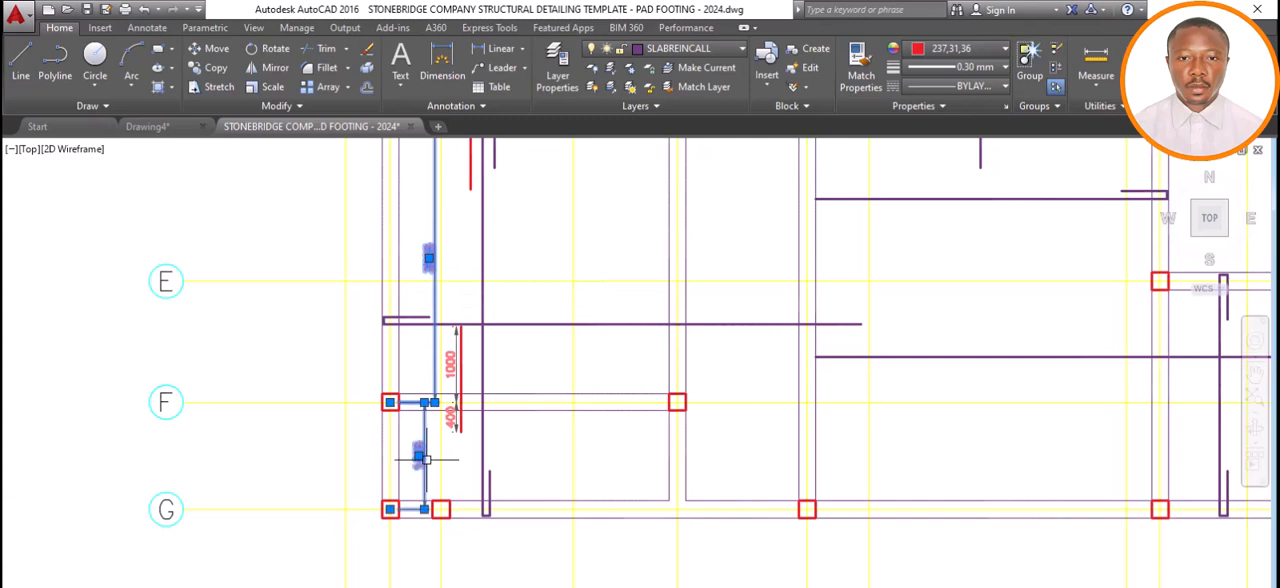
key(Delete)
Delete the remaining vertical span dimension between grids C and D near grid 2.
scroll(468, 436, down, 5)
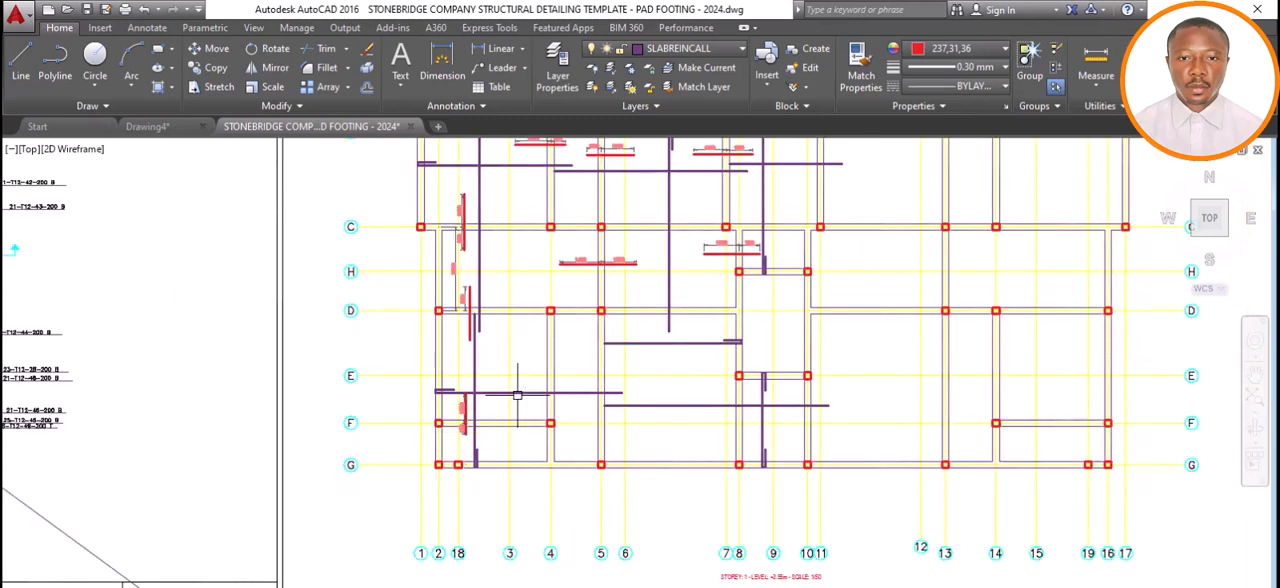
scroll(515, 394, down, 2)
scroll(468, 314, up, 6)
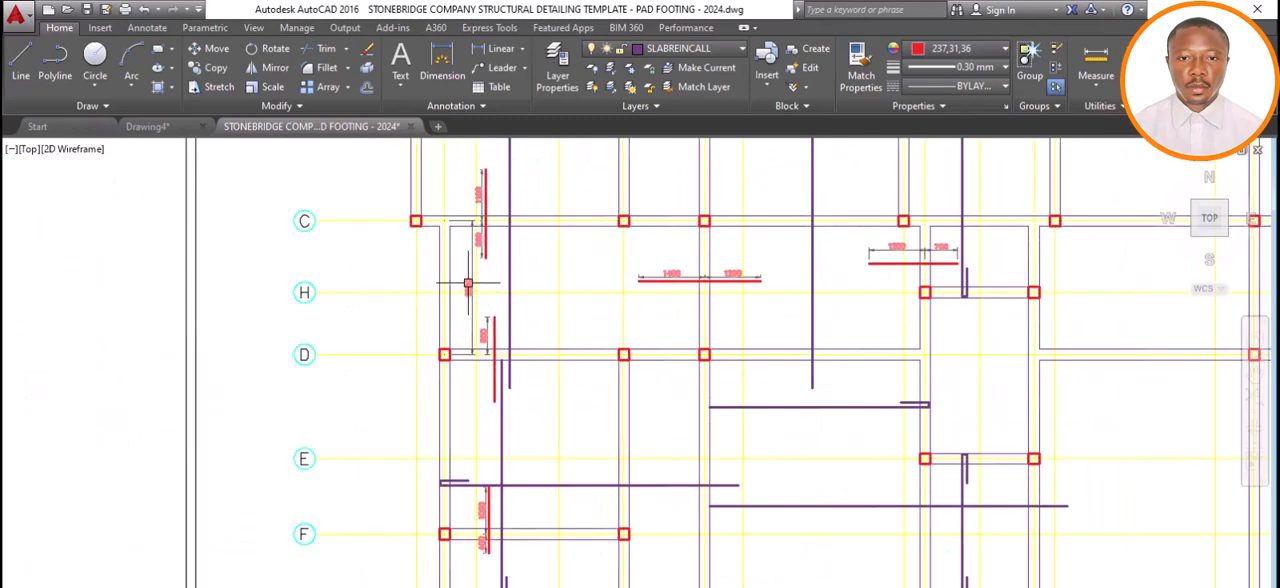
click(471, 305)
key(Delete)
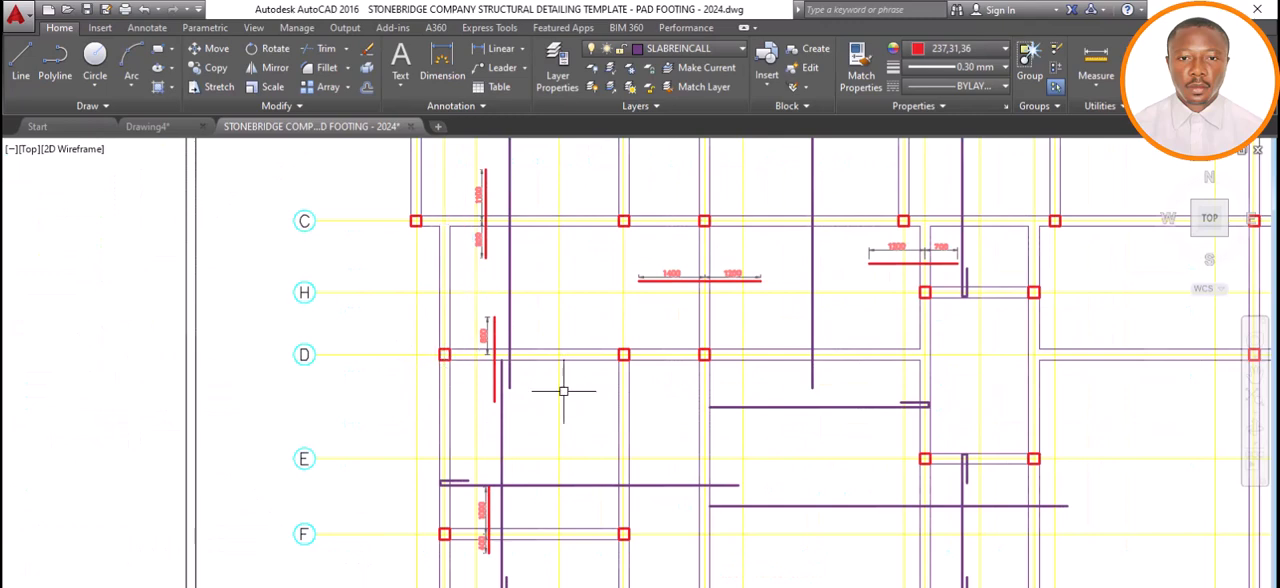
Examine the slab plan's bar layout and compare it with the finished RC slab detailing sheet beside it.
scroll(564, 391, down, 2)
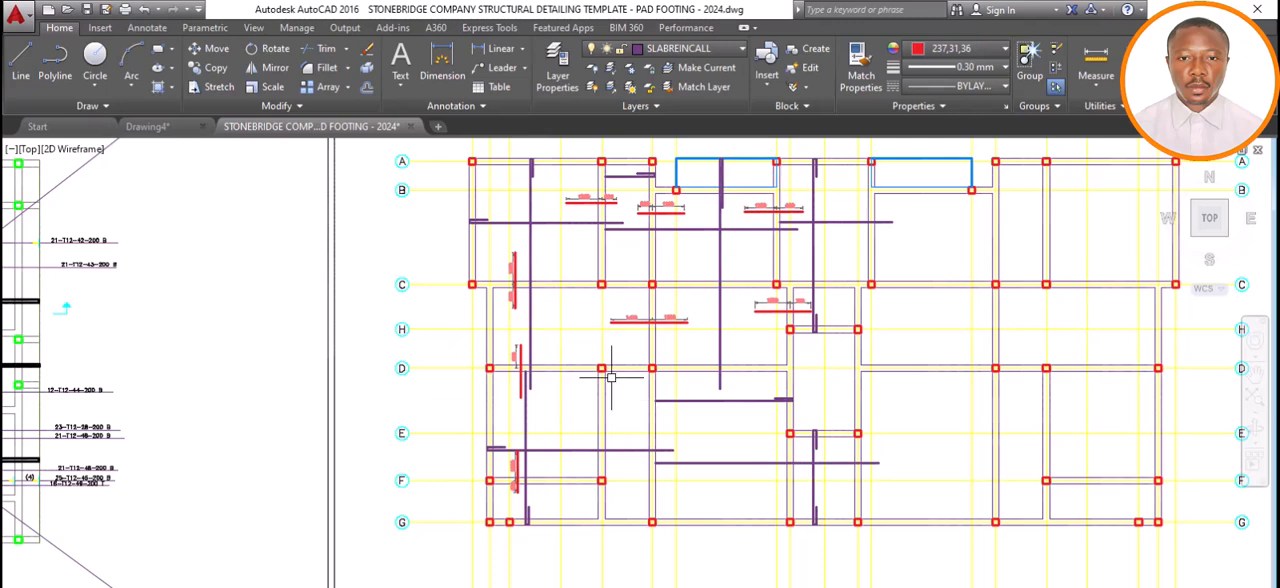
scroll(626, 408, down, 5)
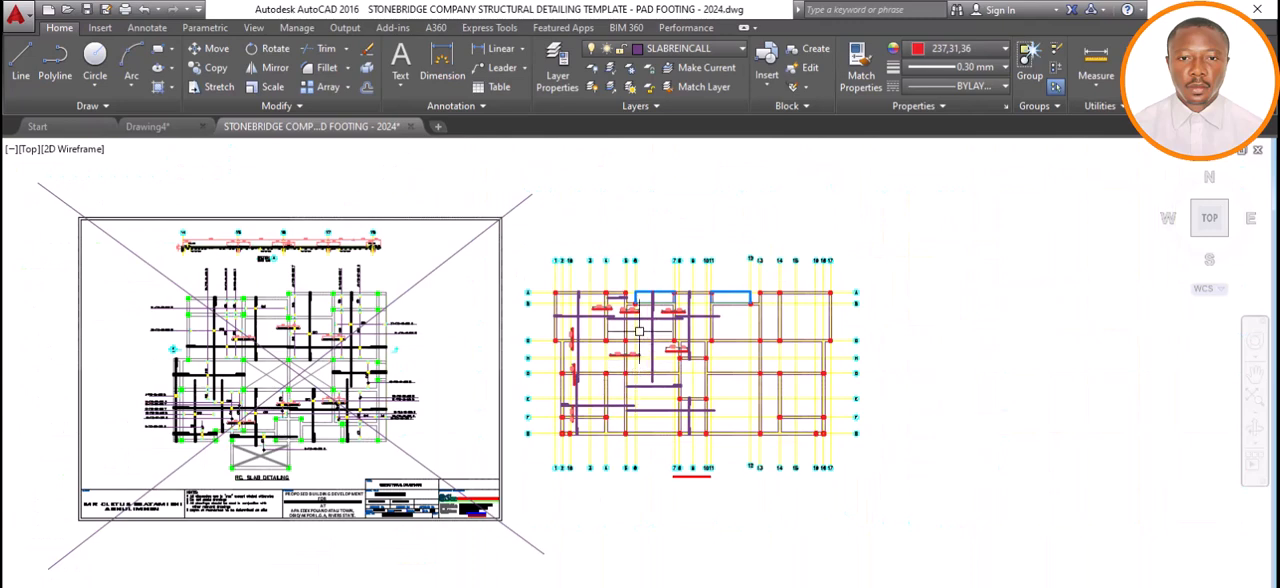
scroll(639, 331, up, 4)
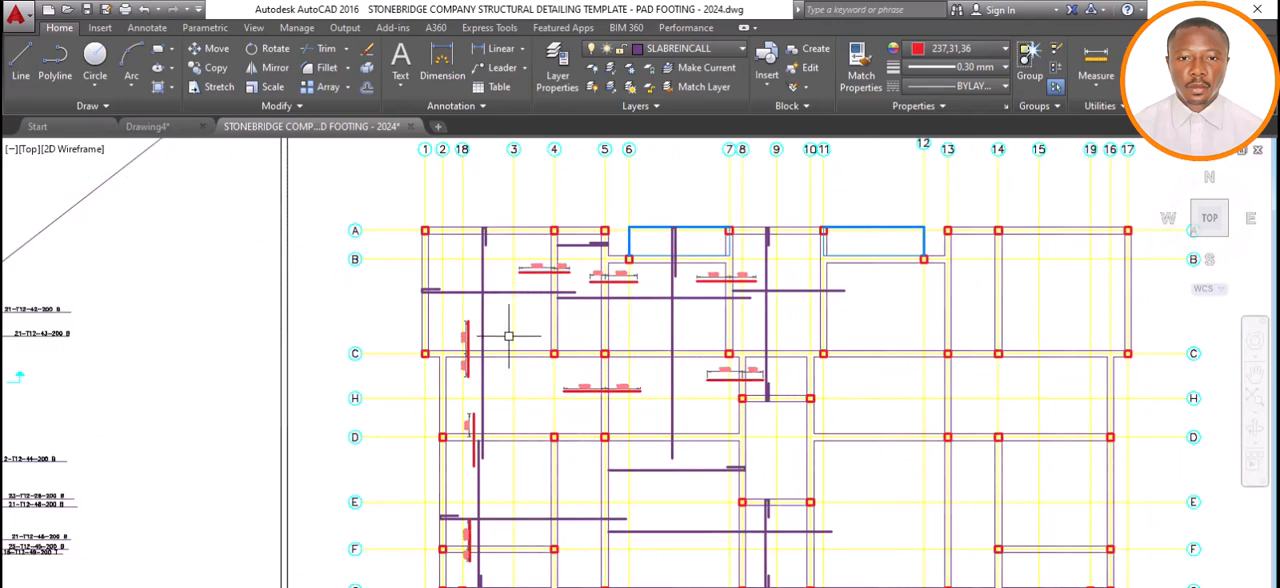
scroll(508, 336, down, 3)
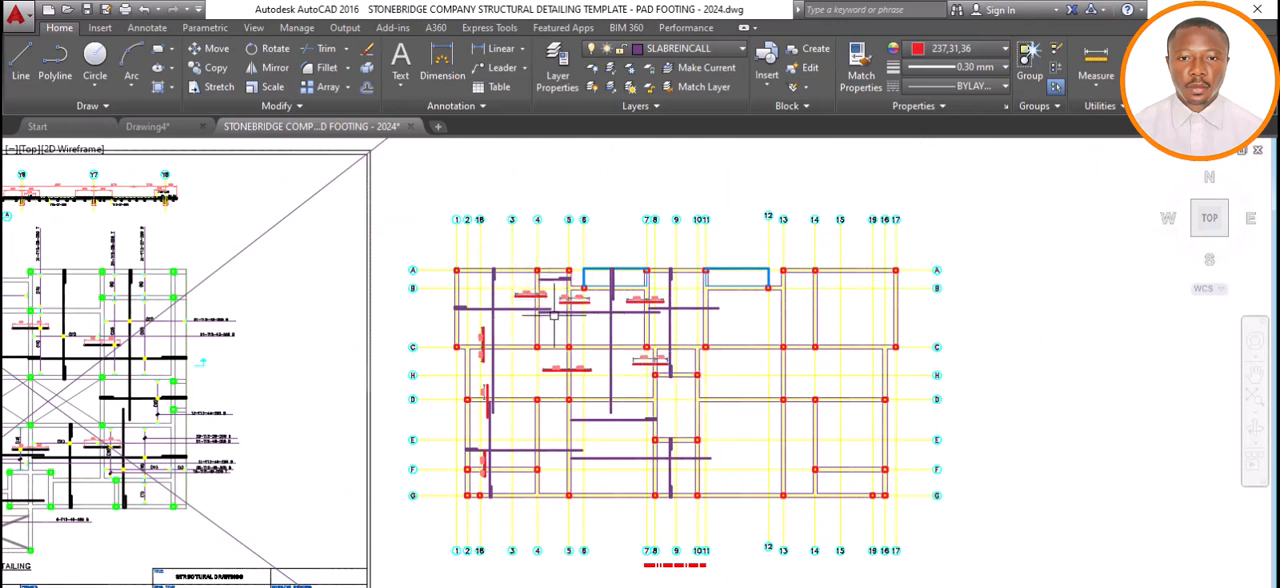
scroll(566, 331, down, 3)
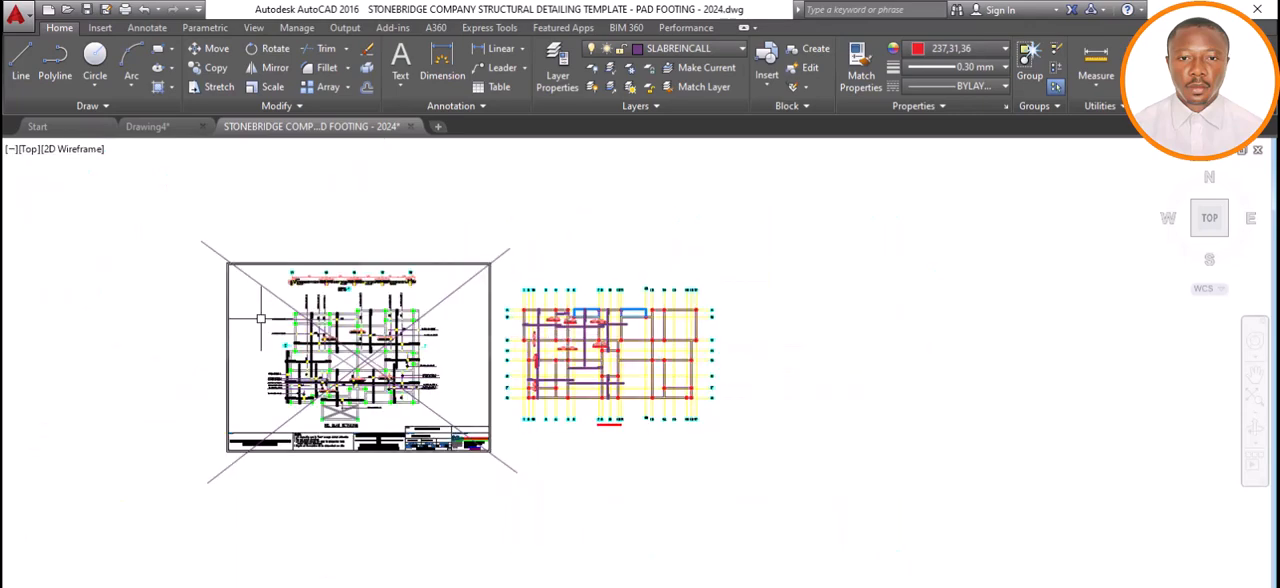
scroll(260, 318, up, 6)
scroll(420, 320, down, 6)
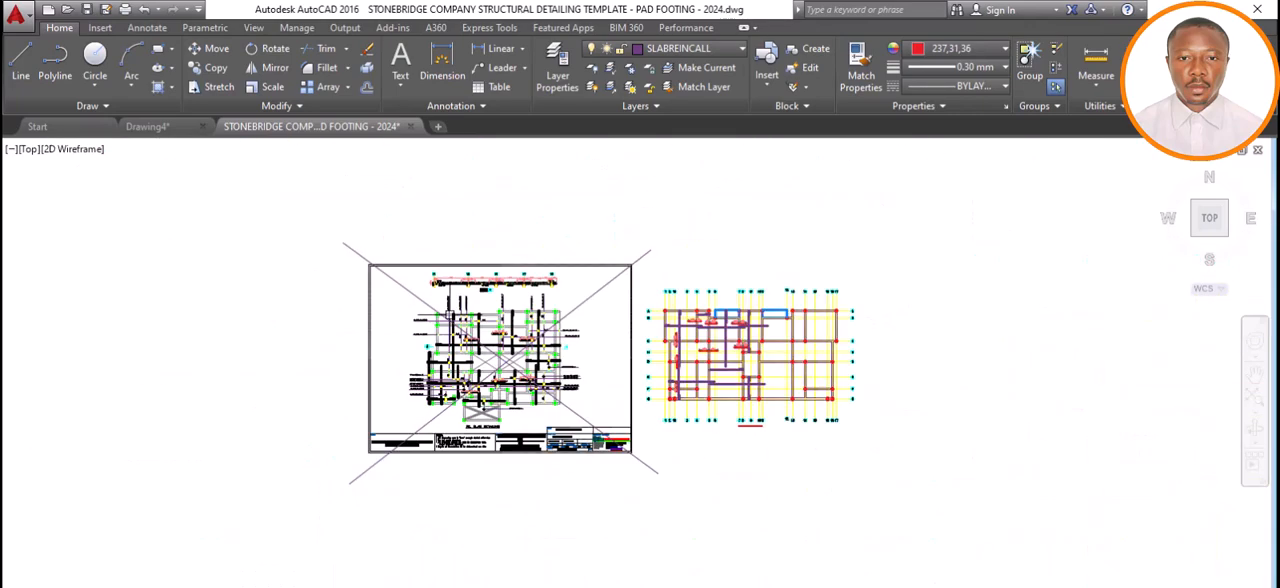
scroll(530, 355, up, 5)
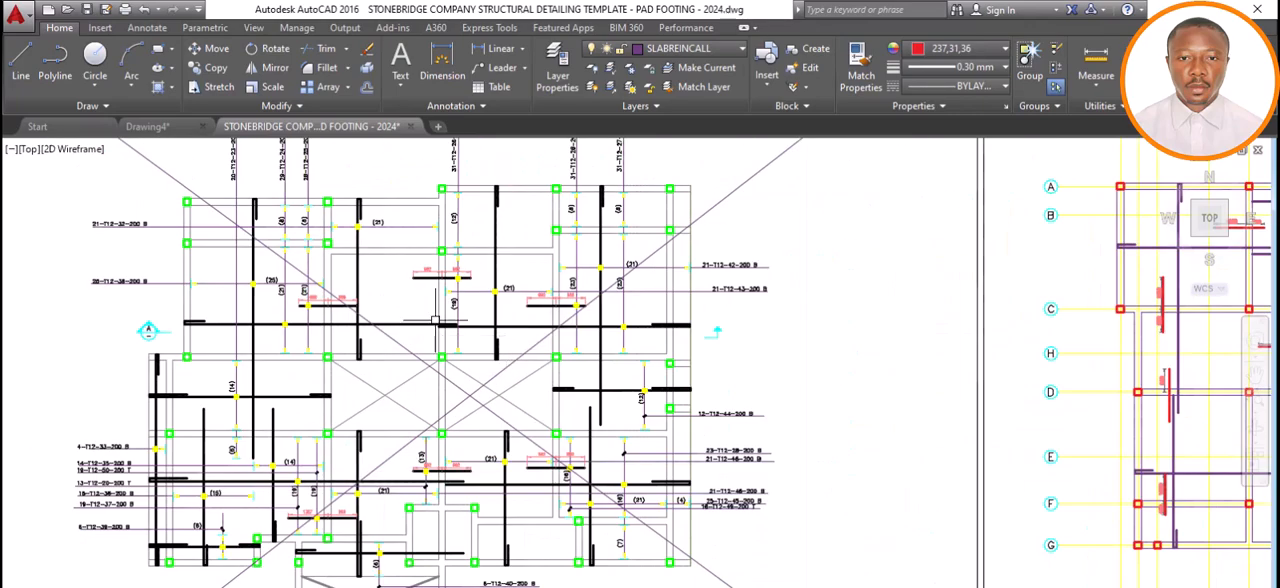
scroll(362, 303, down, 5)
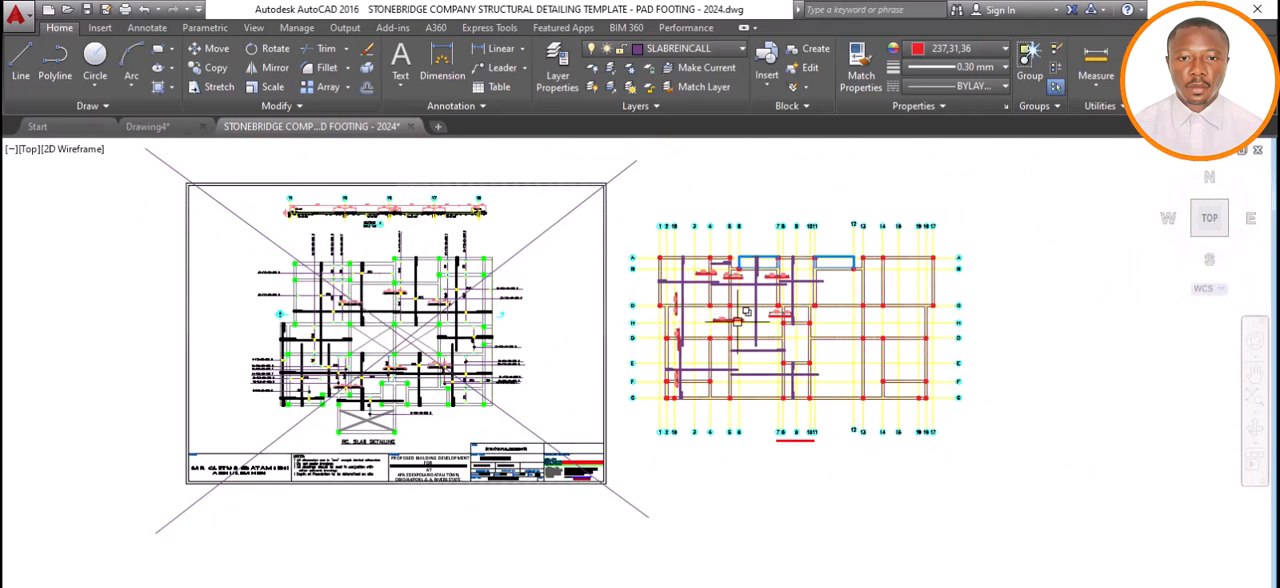
scroll(738, 319, up, 3)
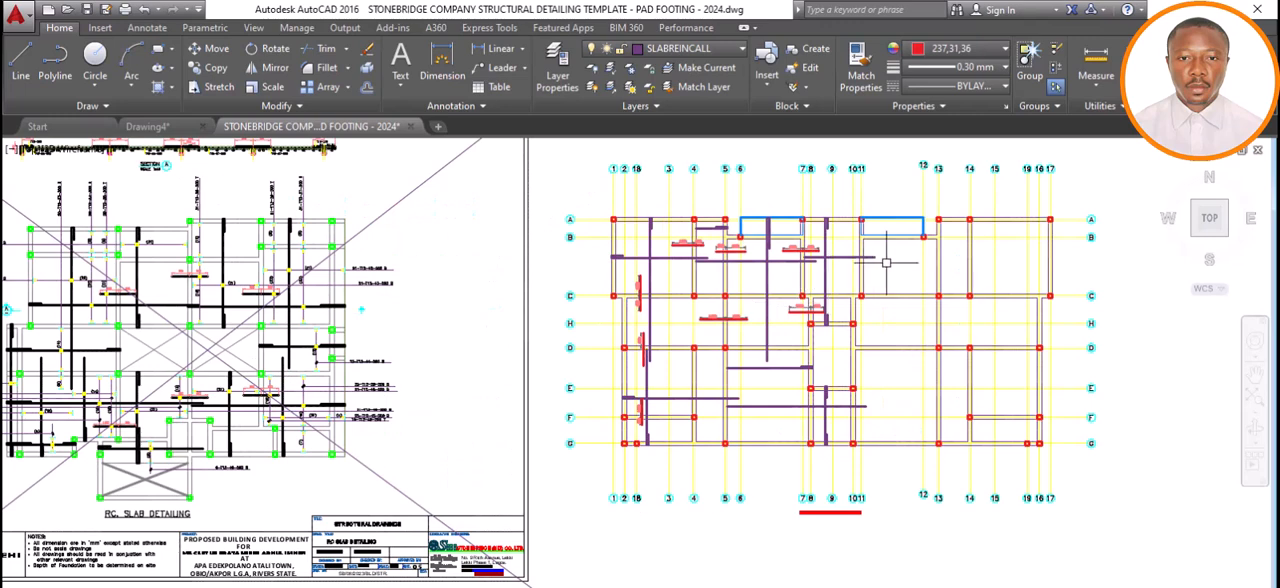
scroll(819, 287, up, 1)
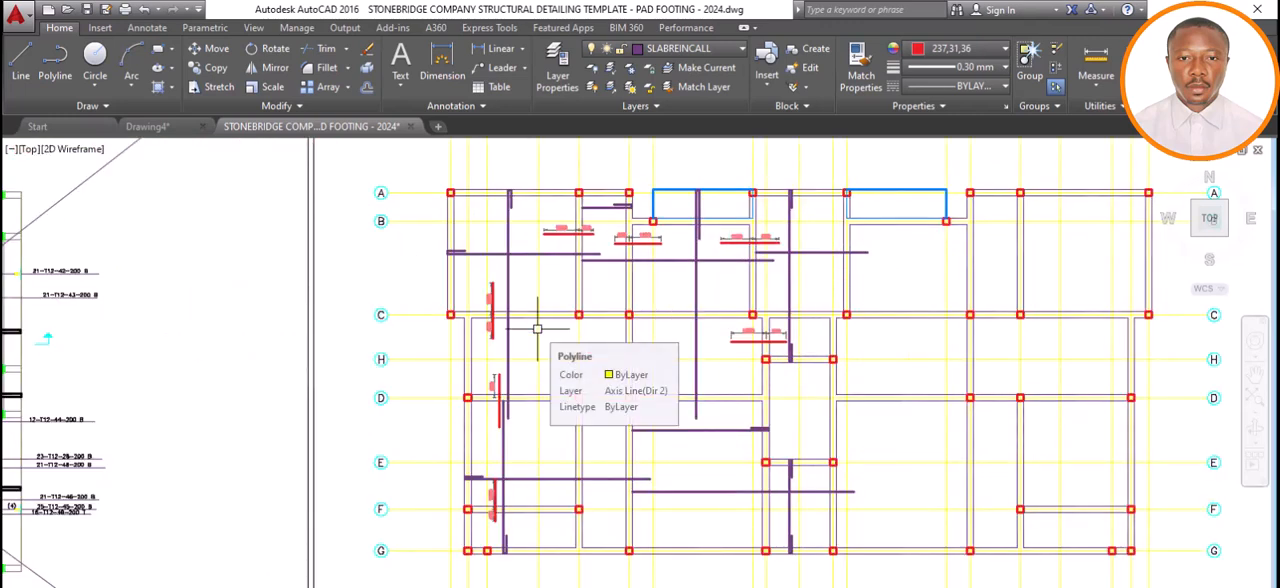
scroll(559, 327, down, 4)
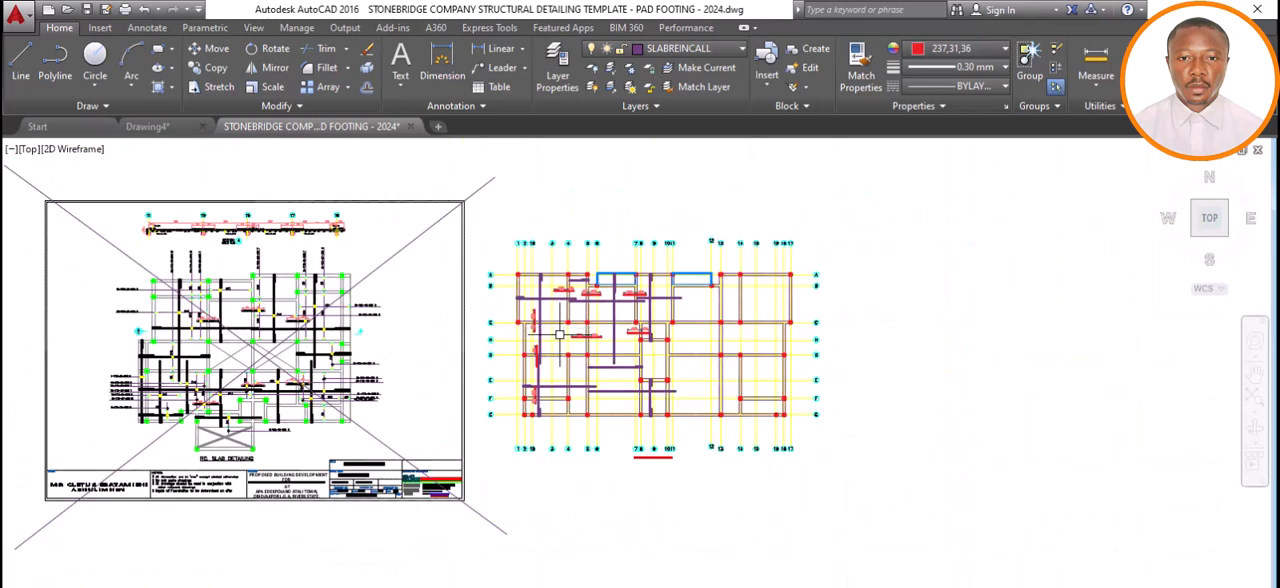